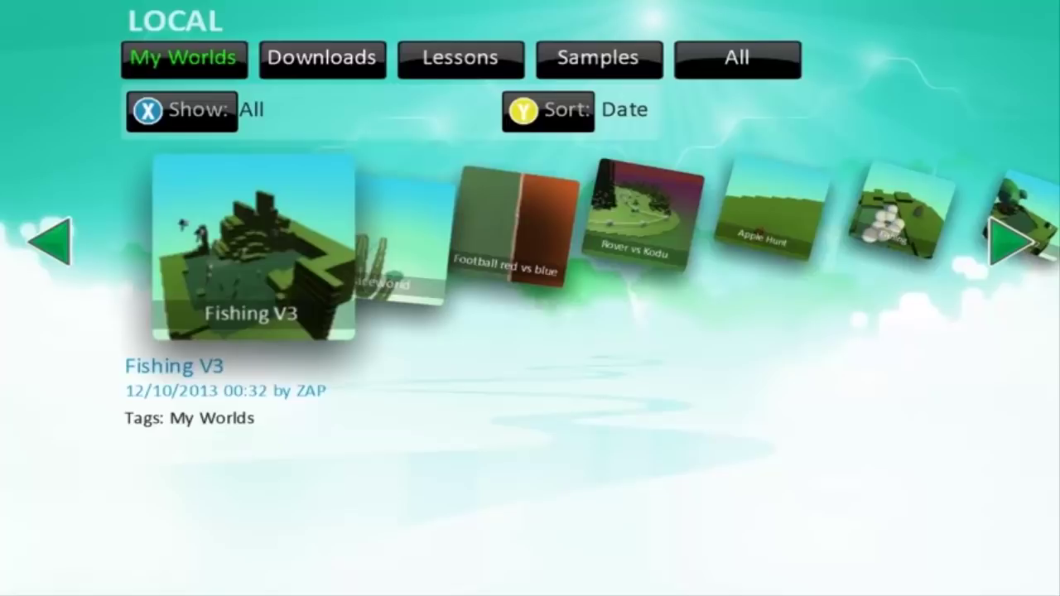
- Find the Fishing world among the saved worlds in My Worlds and start playing it
key("Right")
key("Right")
key("Right")
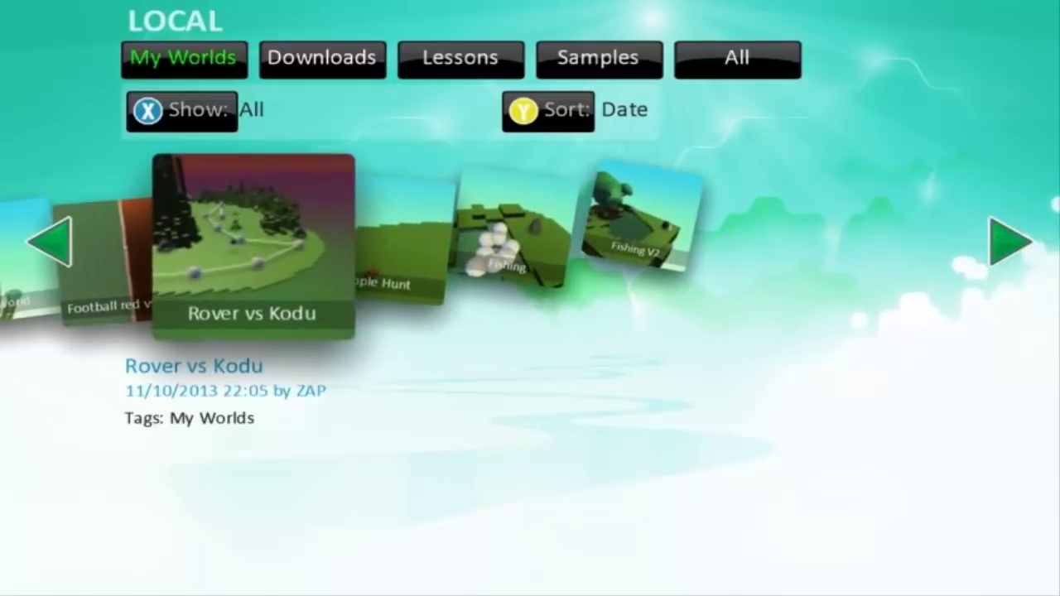
key("Left")
key("Left")
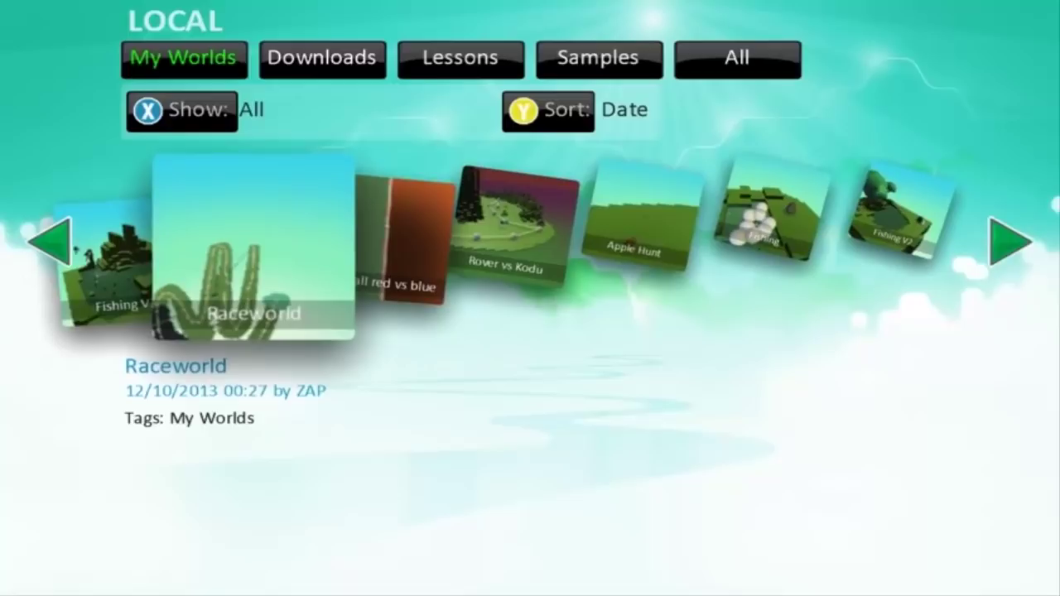
key("Right")
key("Right")
key("Right")
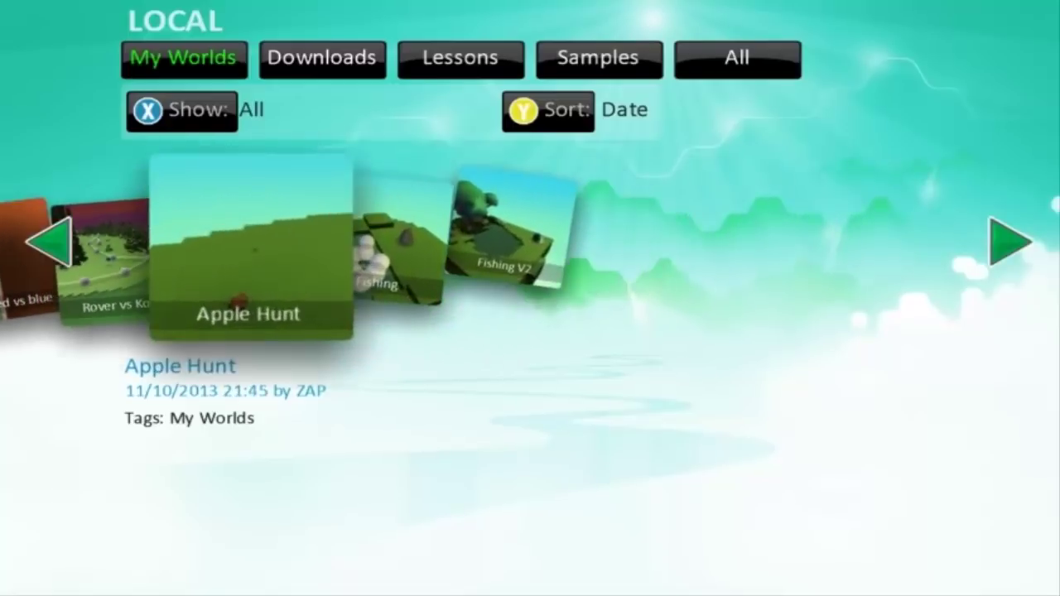
key("Right")
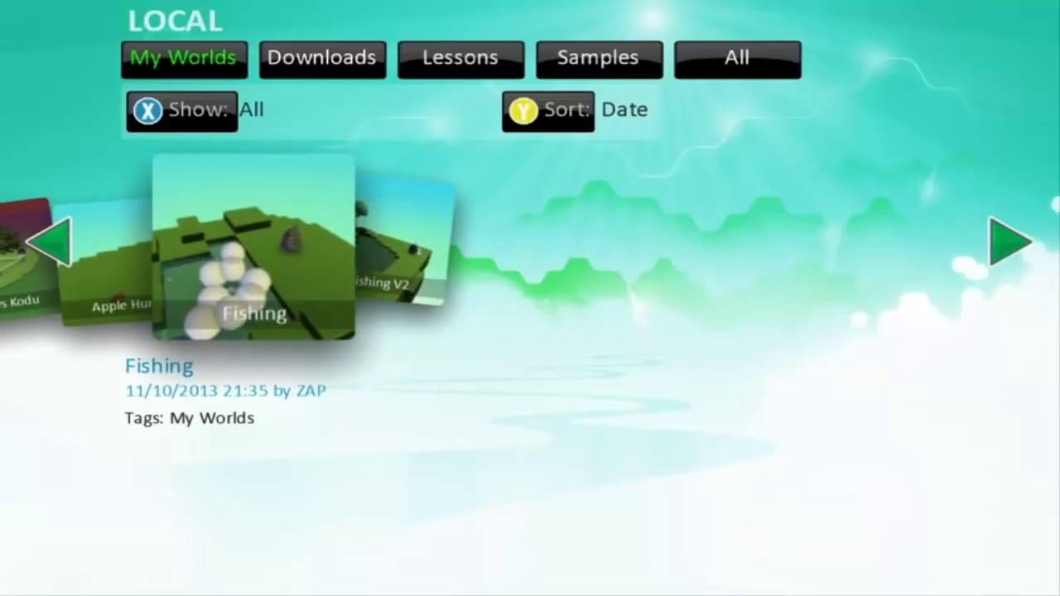
key("Return")
key("Return")
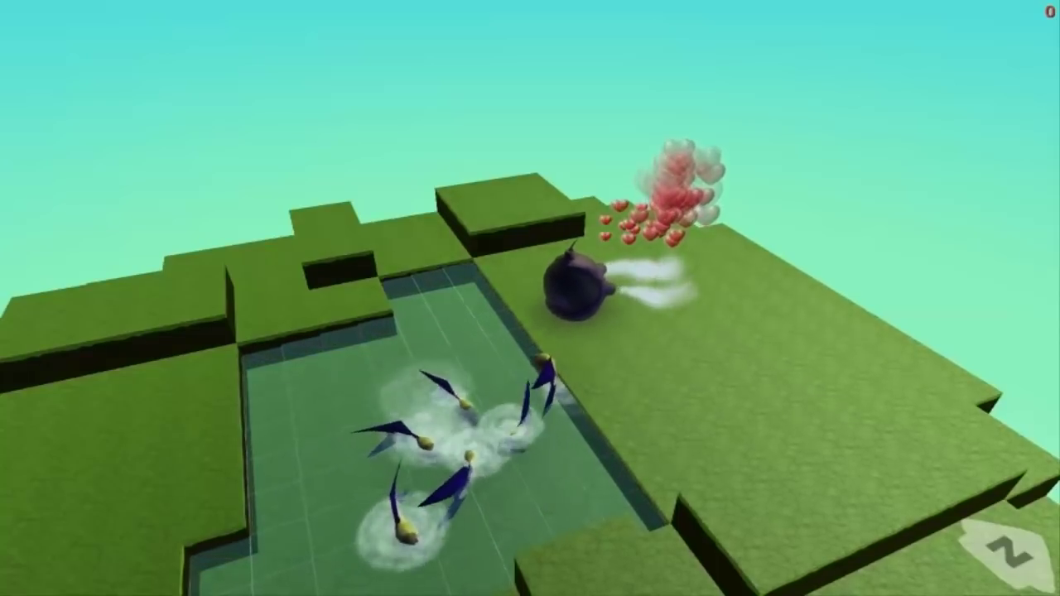
- Play the fishing games, steering the character around the pond to catch the fish and score points
key("Left")
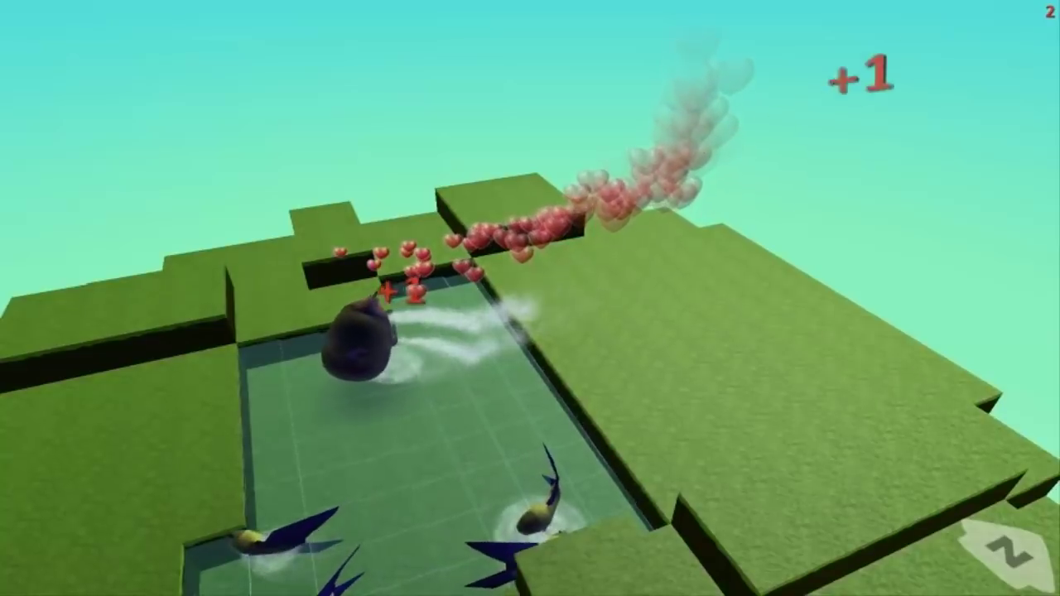
key("Down")
key("Right")
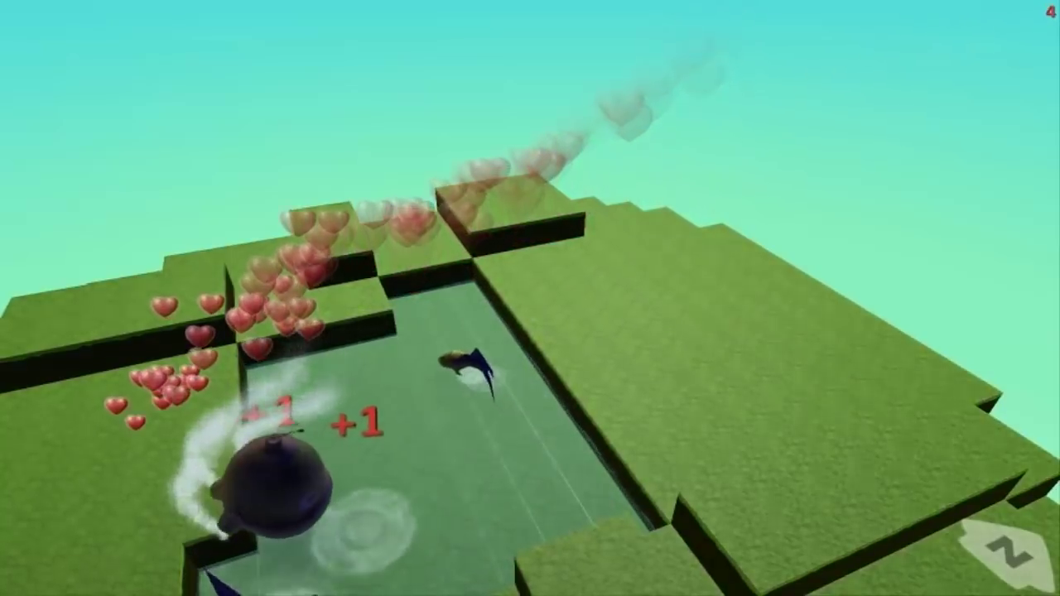
key("Right")
key("Up")
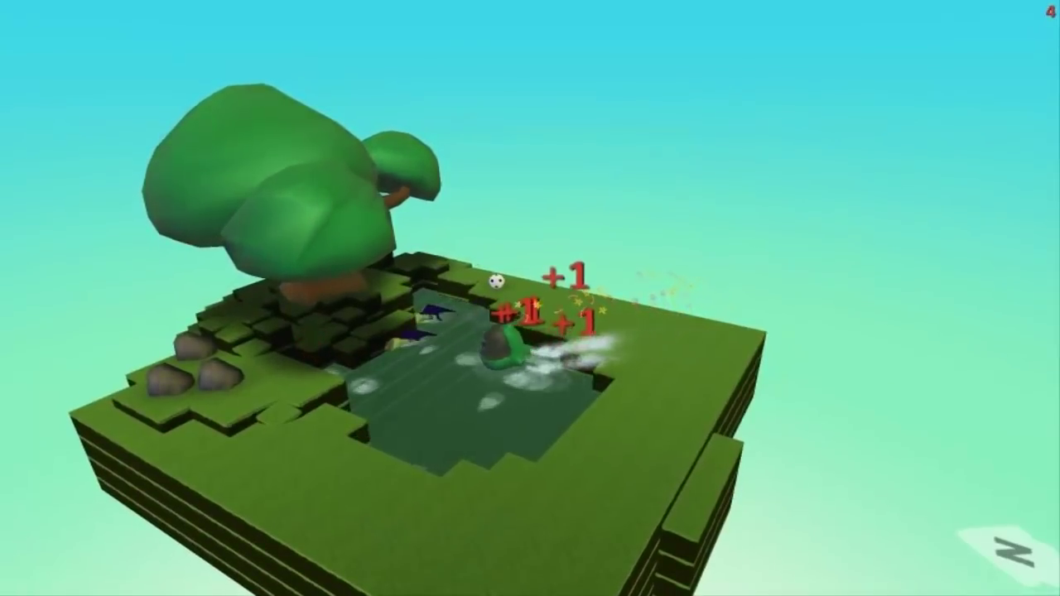
key("Left")
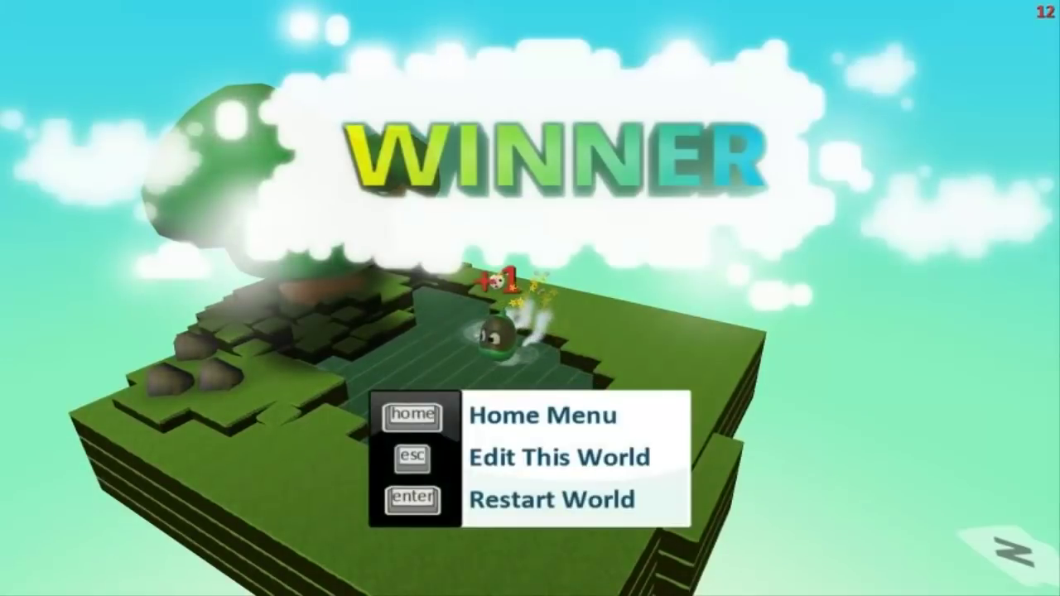
- Leave the finished fishing game and exit to the main menu
key("Escape")
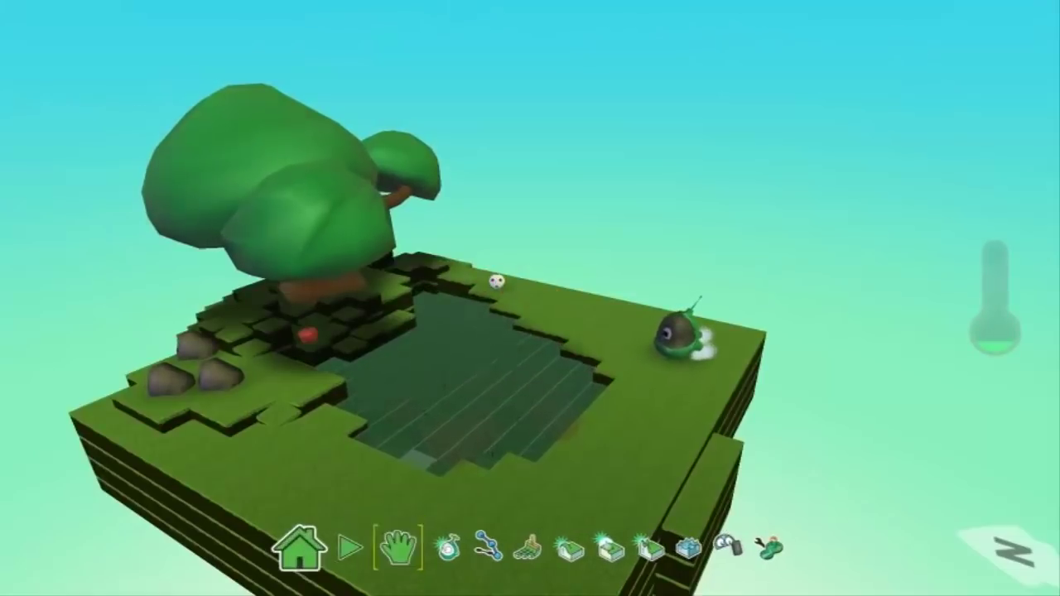
key("Escape")
key("Up")
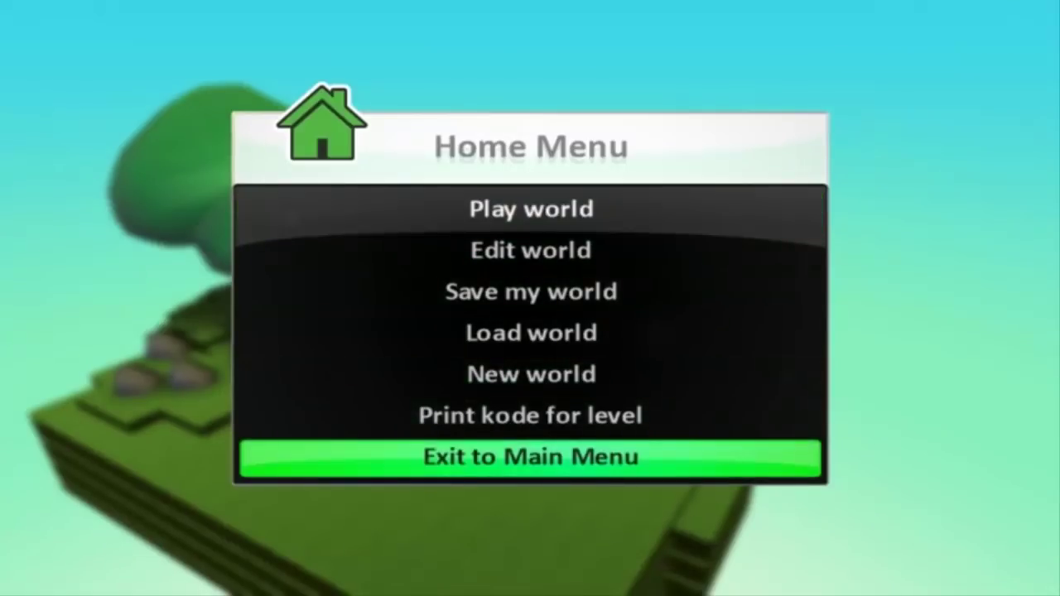
key("Return")
- Browse the saved worlds available to load, from Fishing V3 through Fishing V2, and return to the main menu without loading one
key("Down")
key("Down")
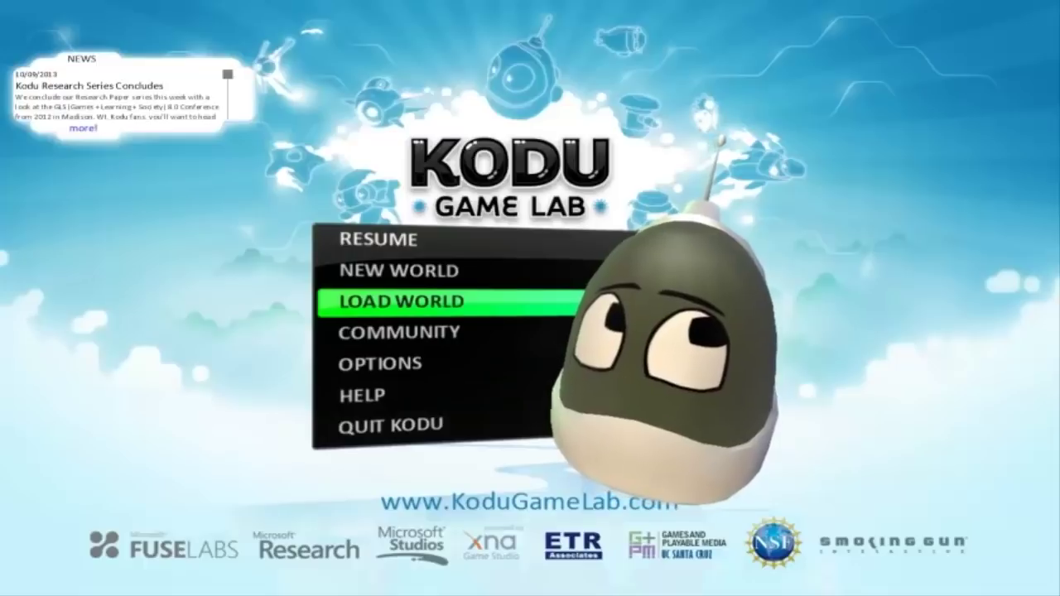
key("Return")
key("Left")
key("Left")
key("Left")
key("Left")
key("Left")
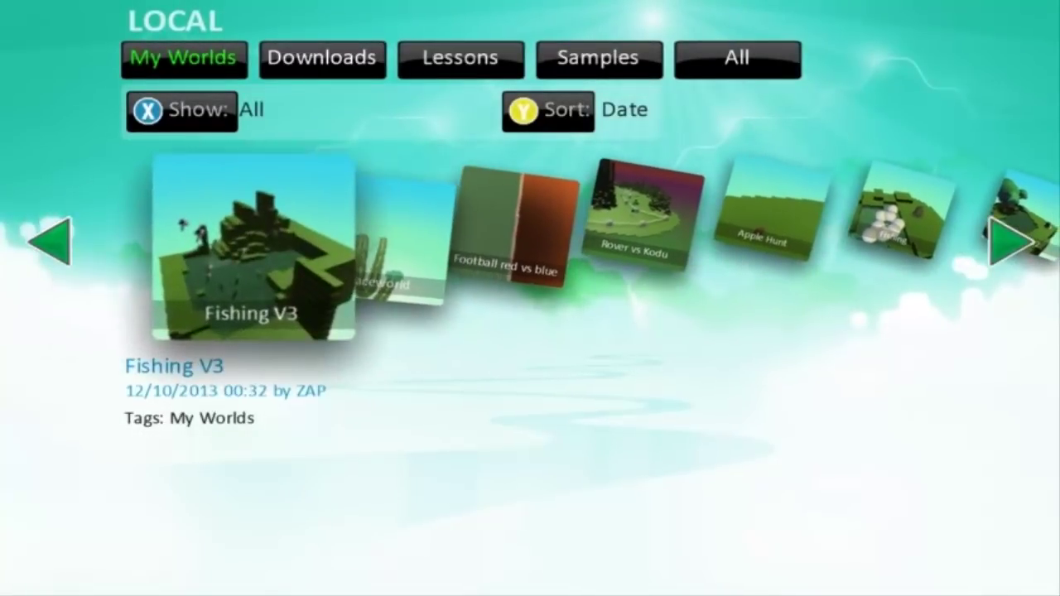
key("Right")
key("Right")
key("Right")
key("Right")
key("Right")
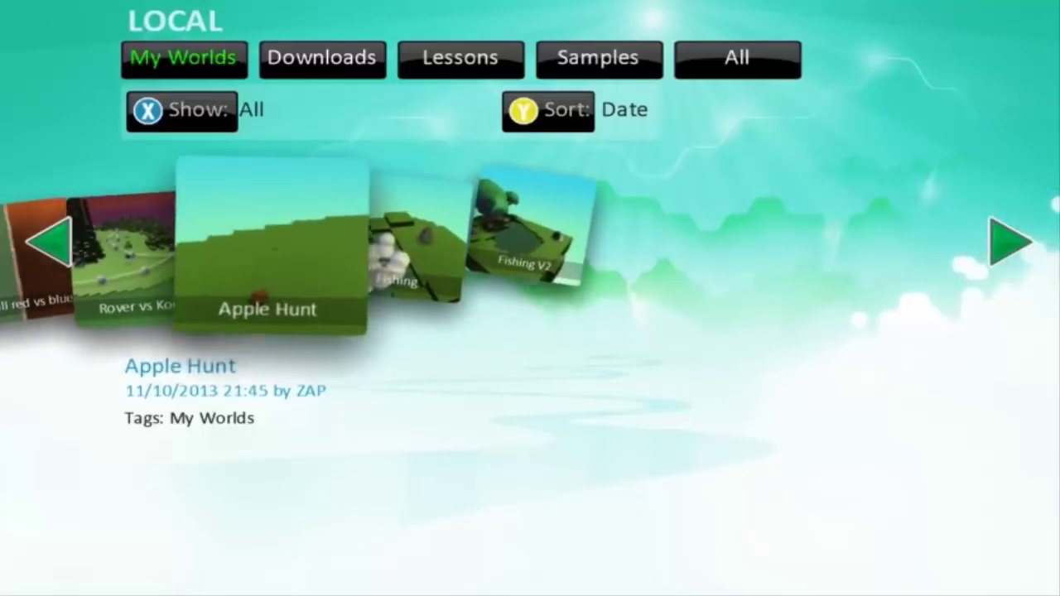
key("Right")
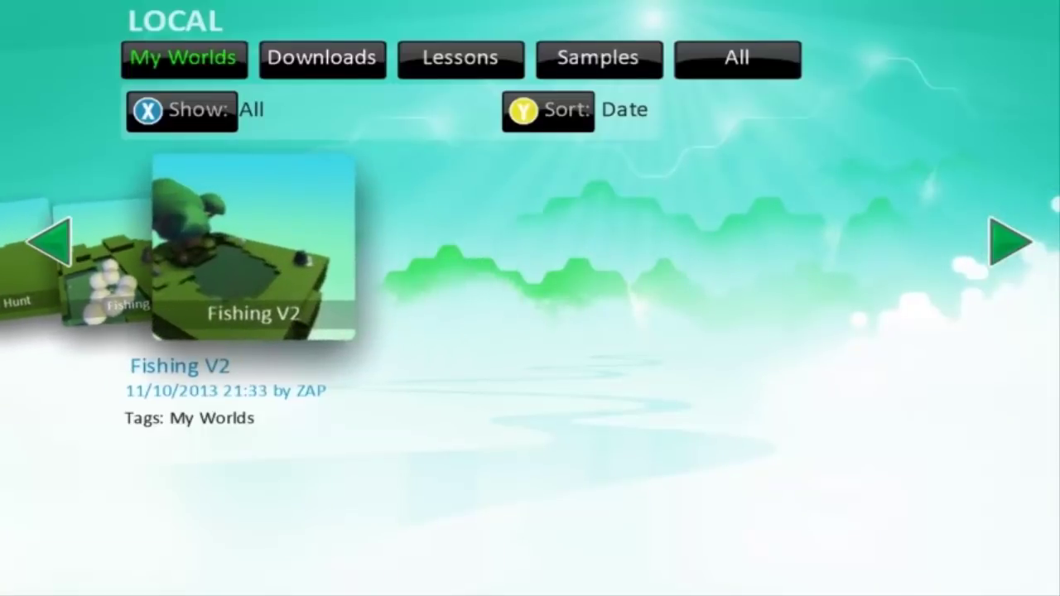
key("Left")
key("Left")
key("Escape")
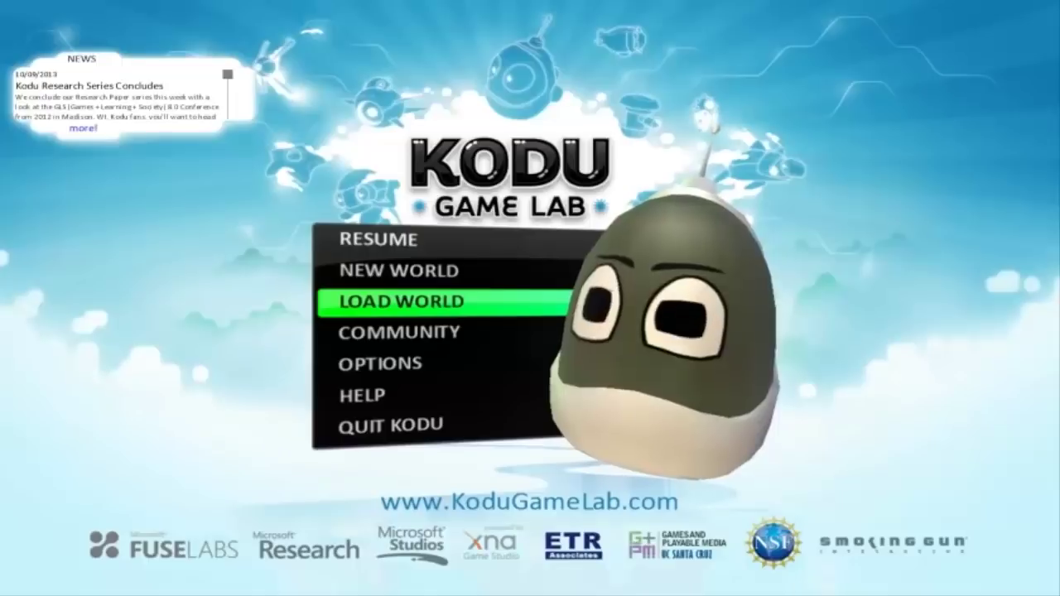
- Create a new world and raise its whole ground into a tall block using the up/down terrain tool with the magic brush
key("Up")
key("Return")
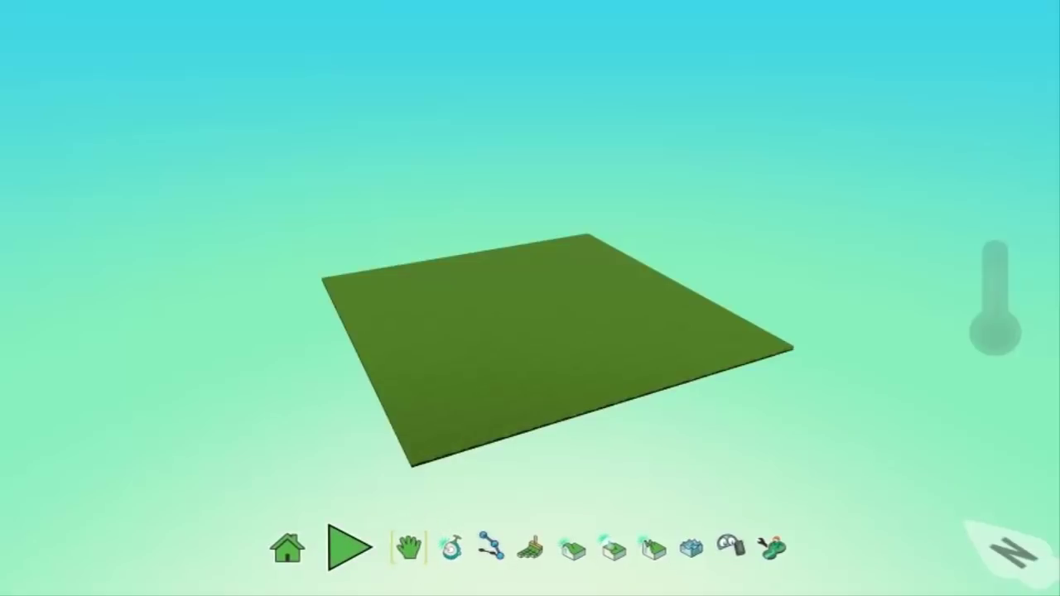
left_click(573, 547)
left_click(565, 549)
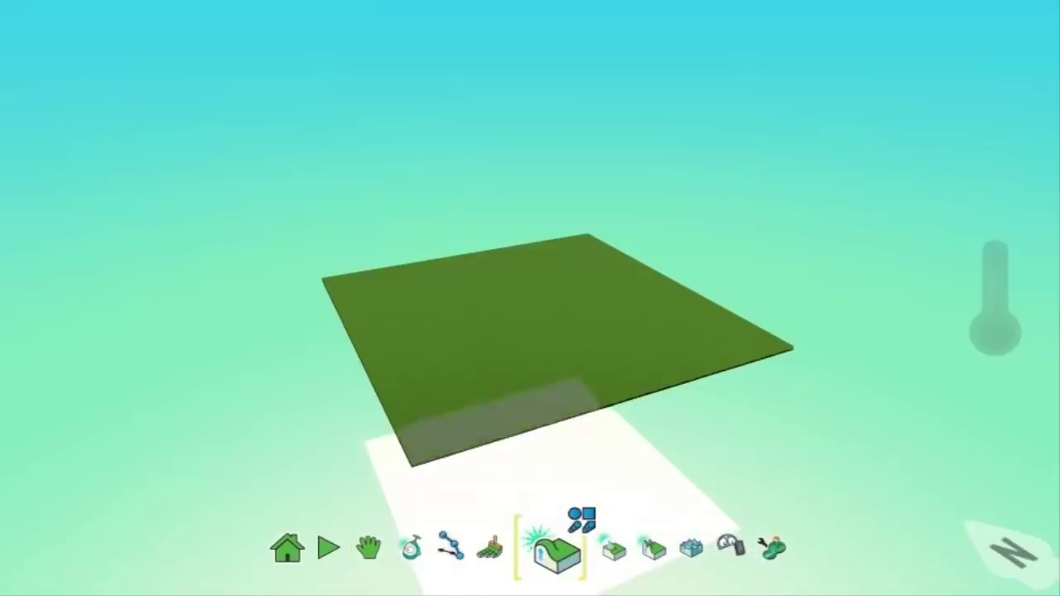
left_click(582, 520)
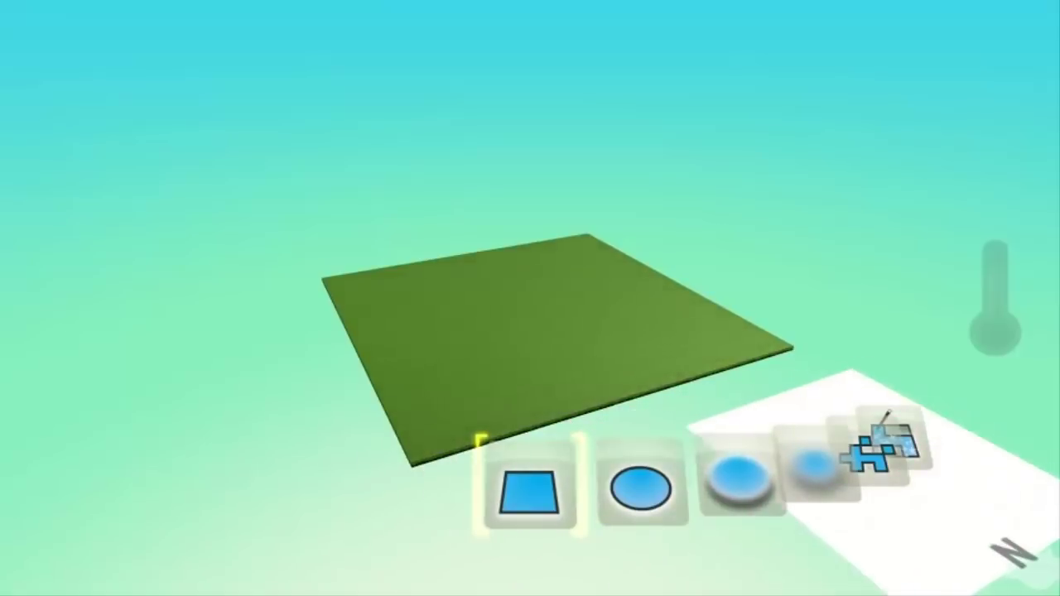
left_click(898, 444)
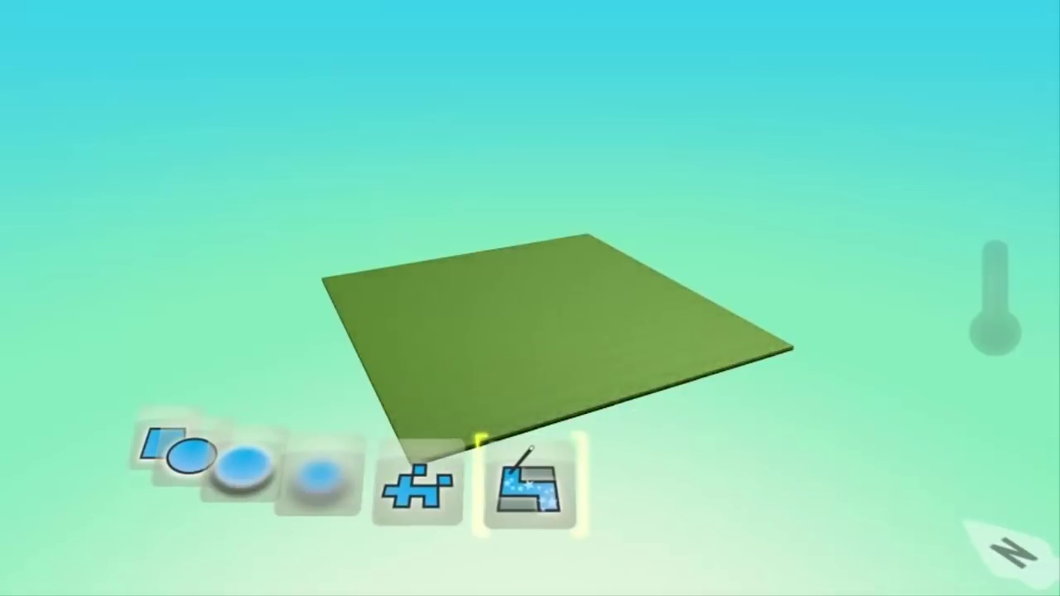
key("Return")
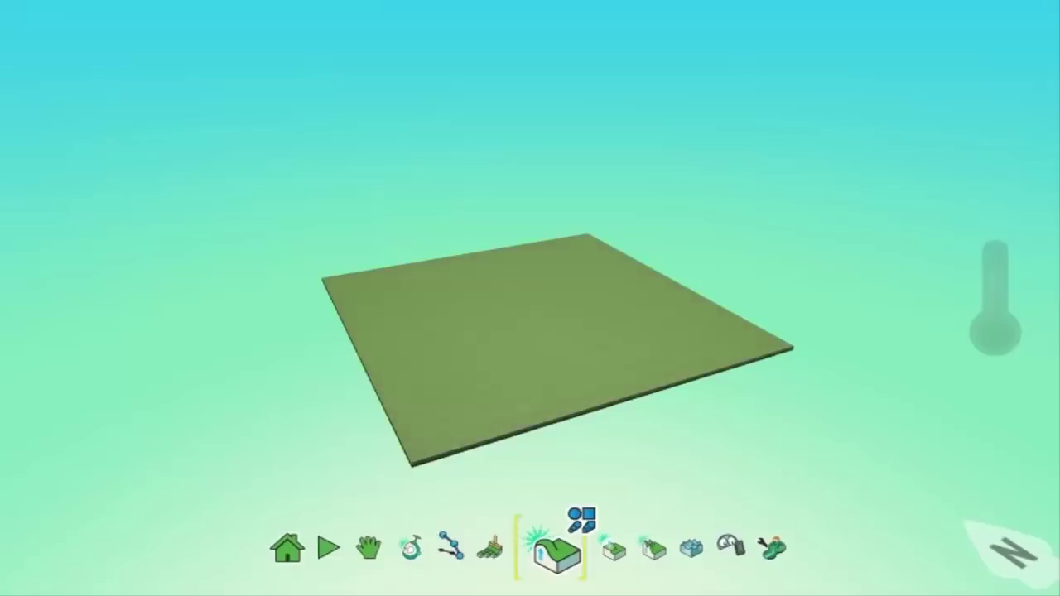
left_click(555, 344)
left_click(555, 344)
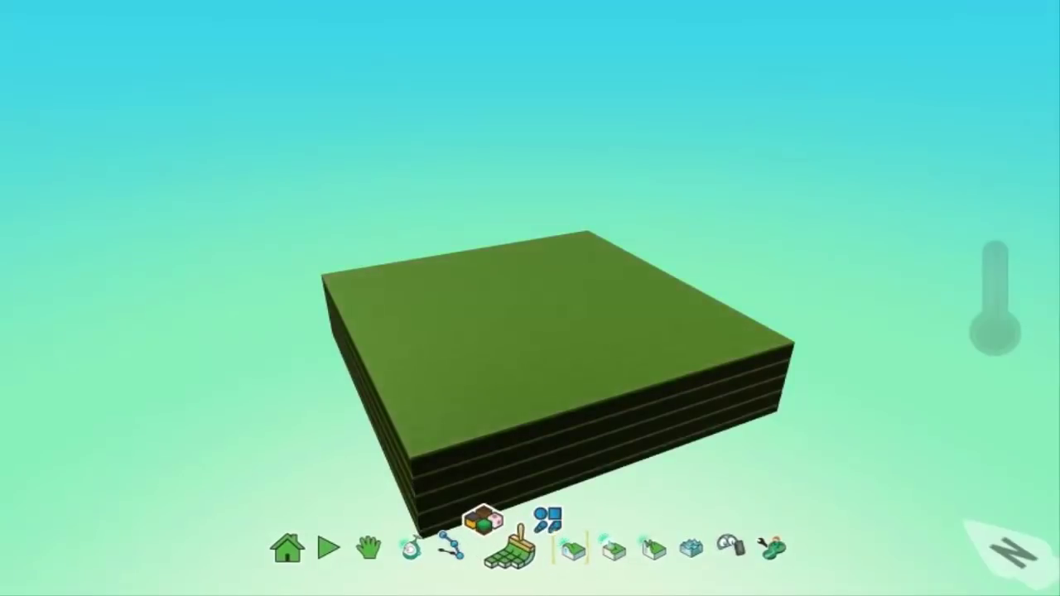
- Paint a flat strip of green ground along one side of the raised block with the square ground brush
left_click(572, 548)
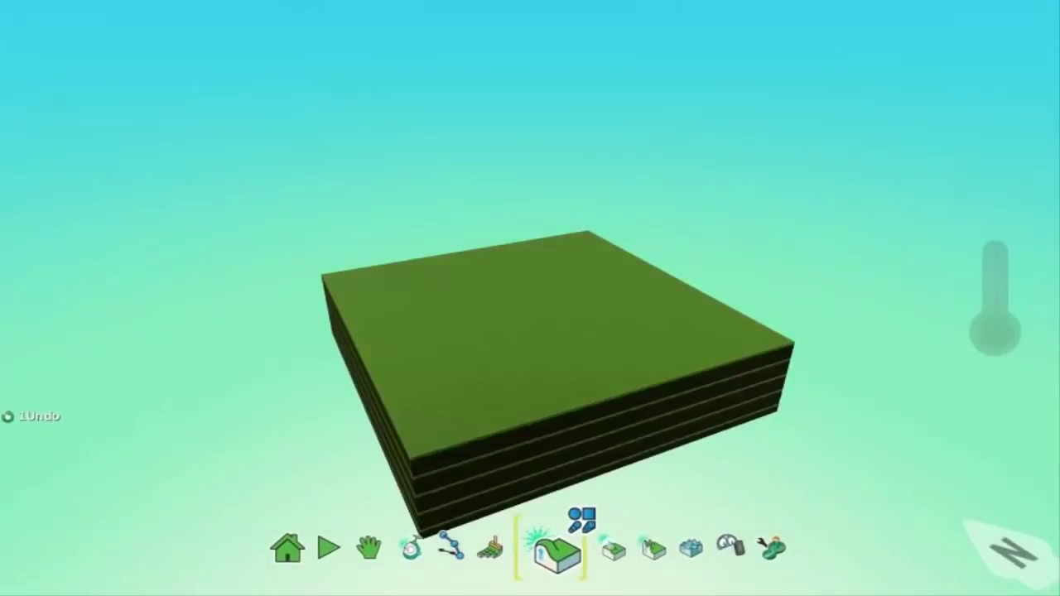
left_click(491, 549)
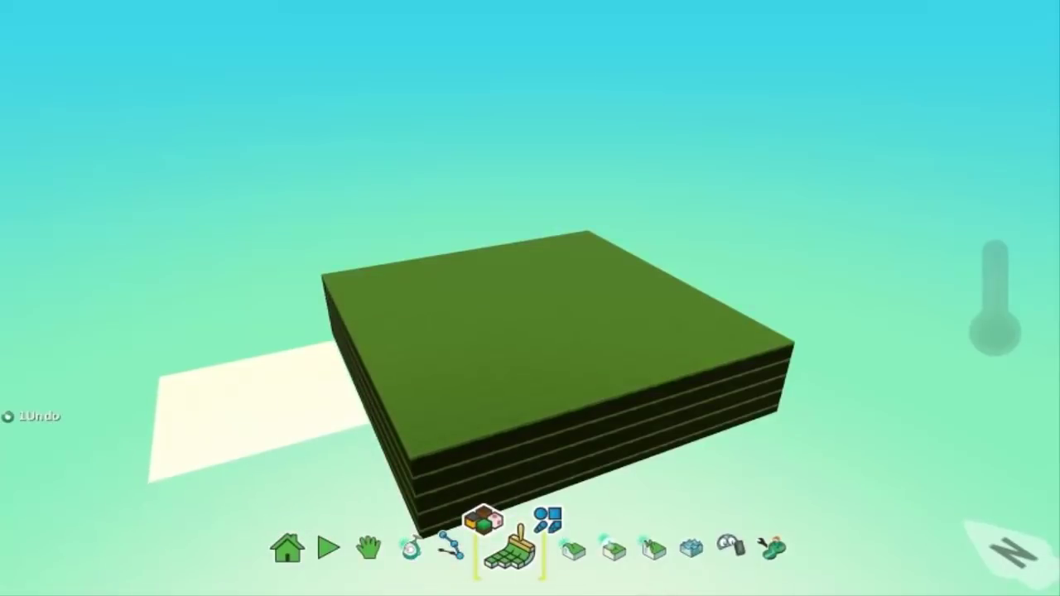
left_click(257, 410)
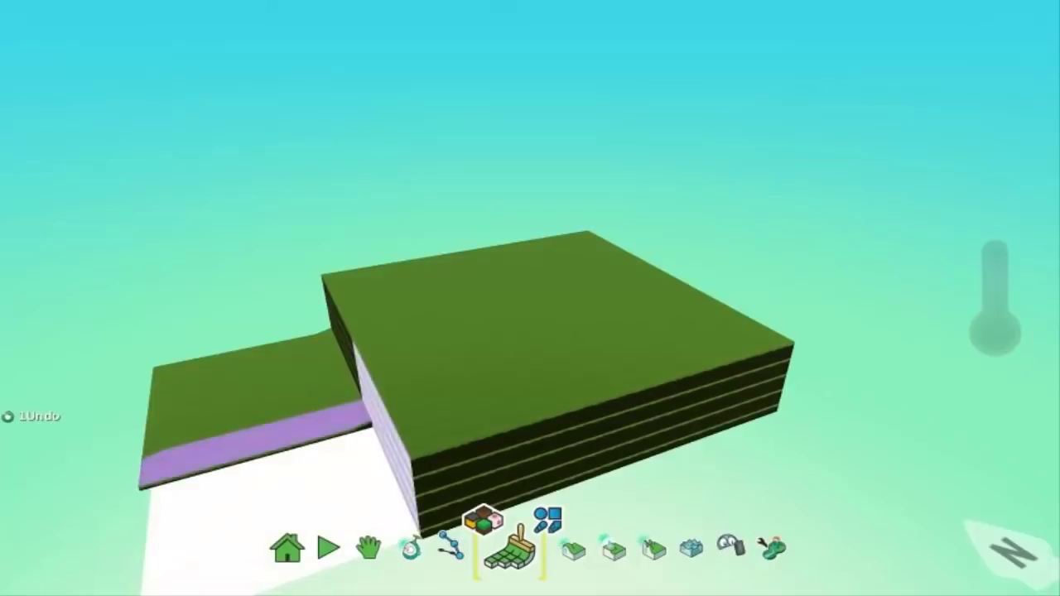
left_click(263, 501)
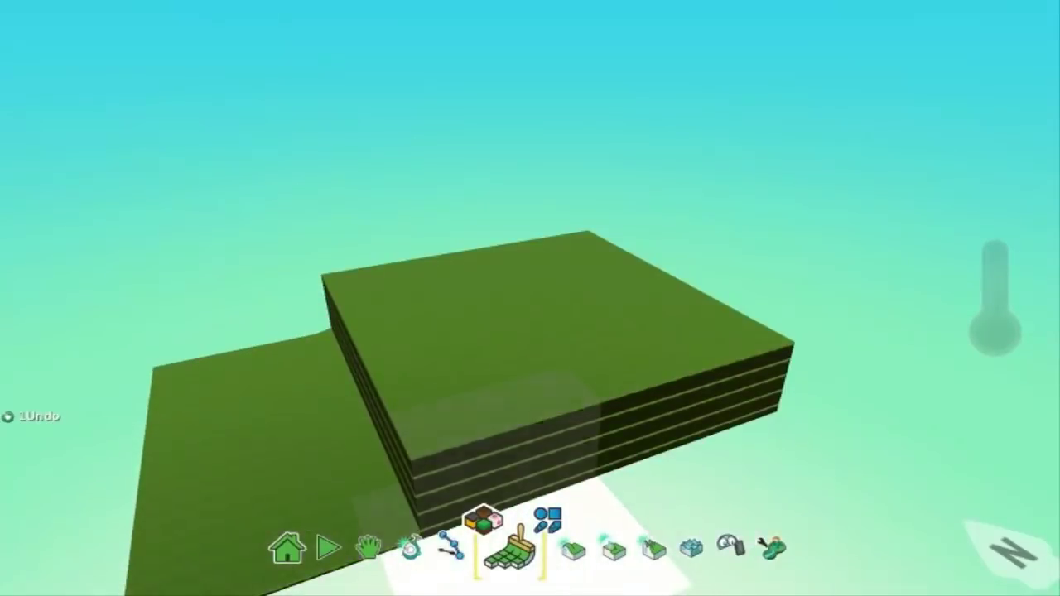
- Raise the newly painted ground into a stepped hill beside the block using the up/down terrain tool with the square brush
left_click(566, 550)
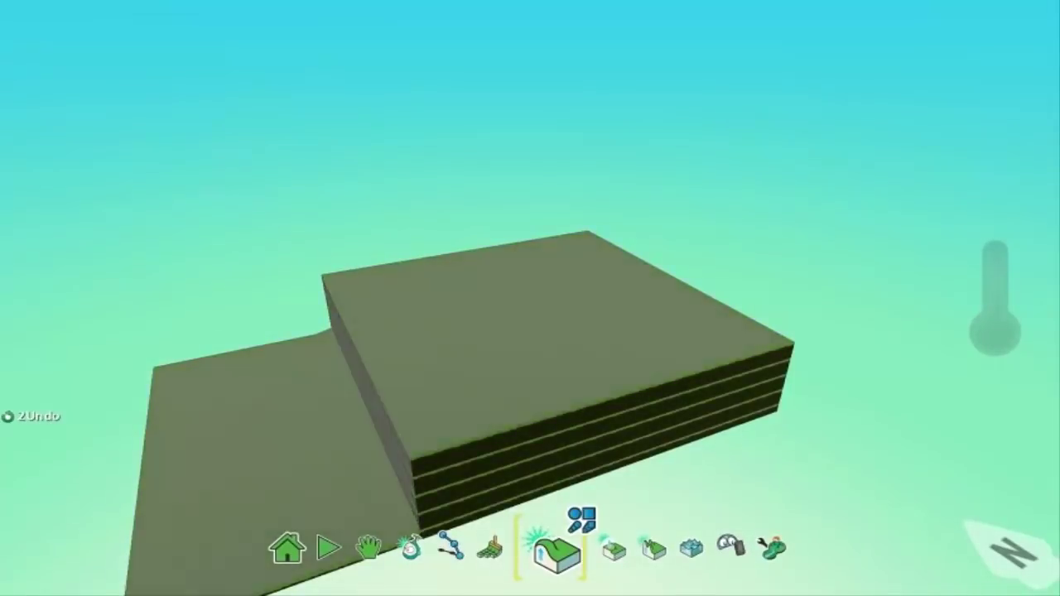
left_click(582, 520)
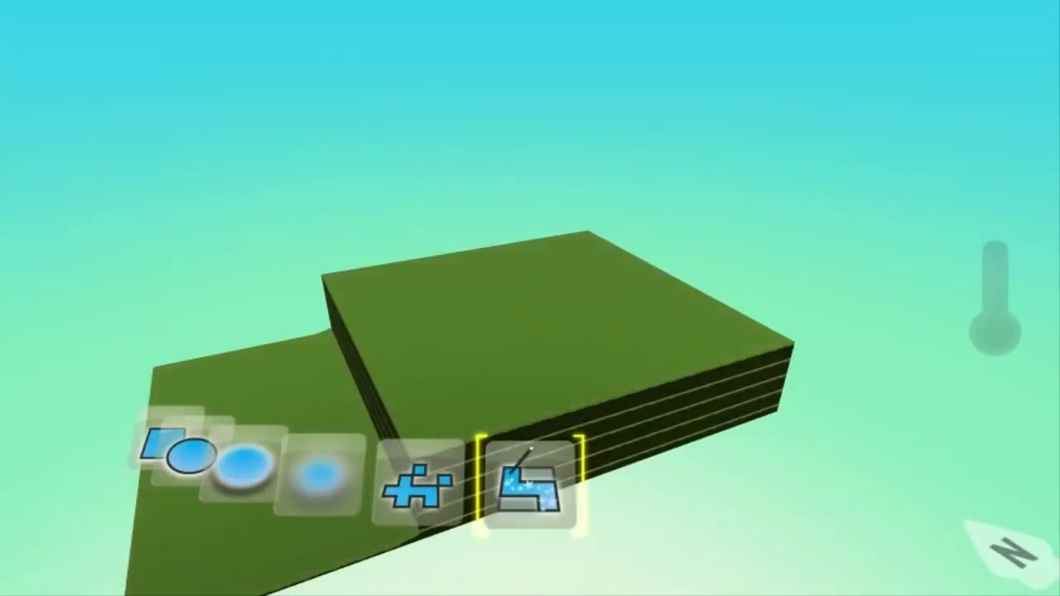
left_click(166, 445)
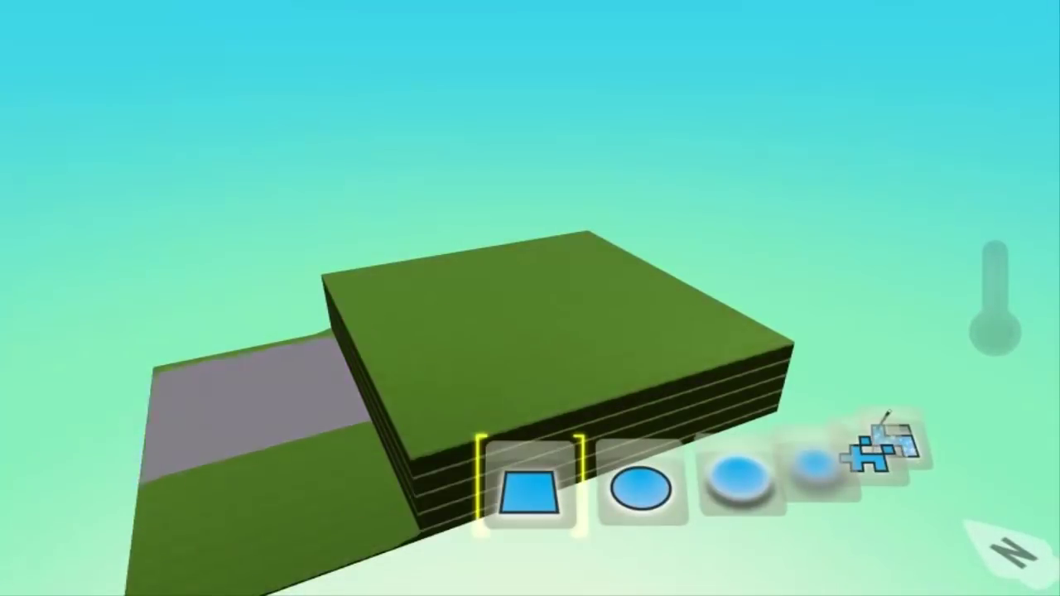
left_click(531, 492)
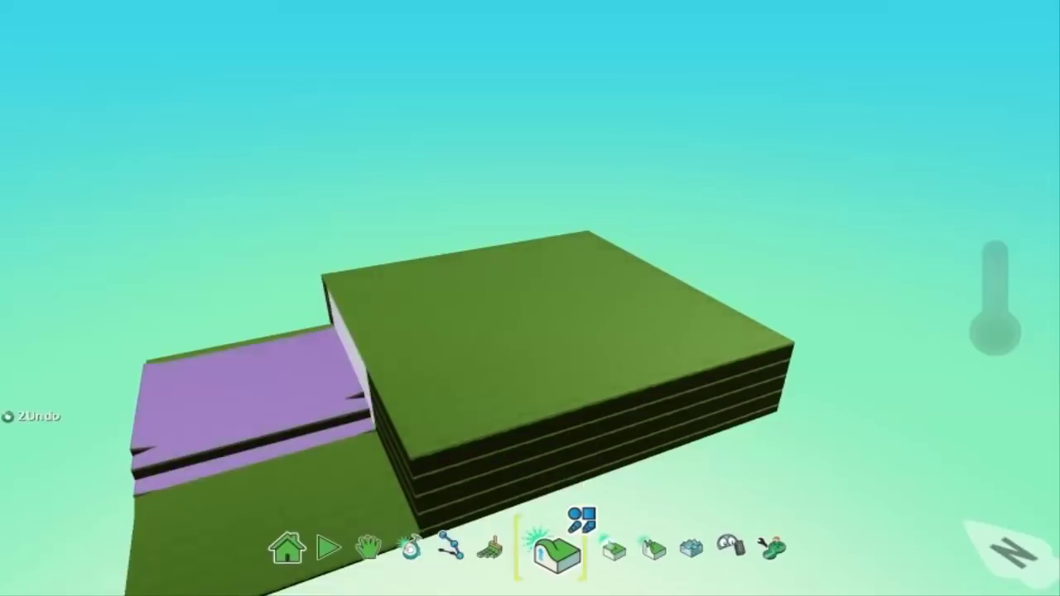
left_click(253, 424)
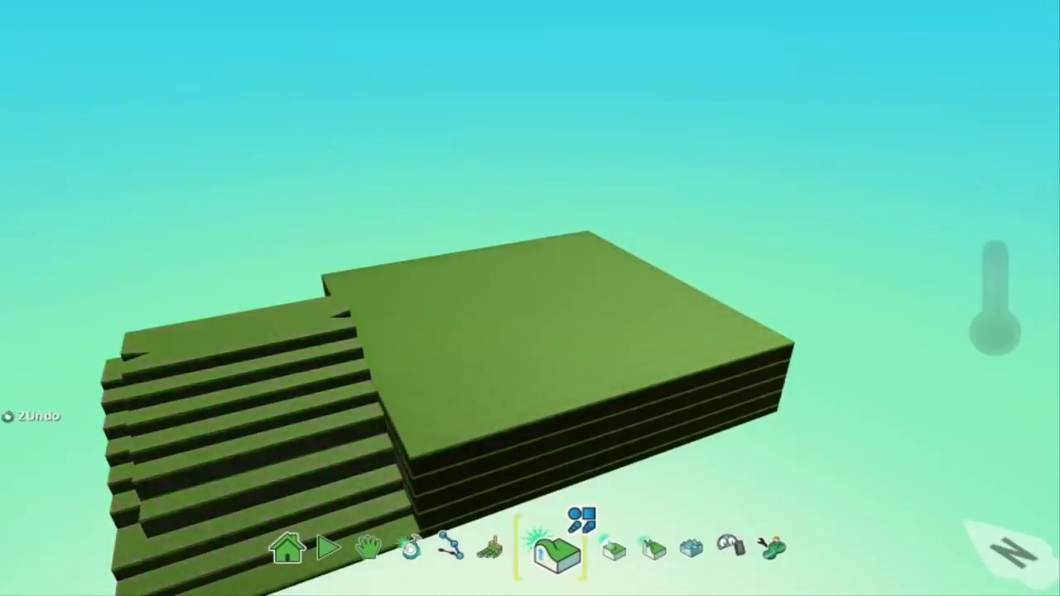
left_click(253, 424)
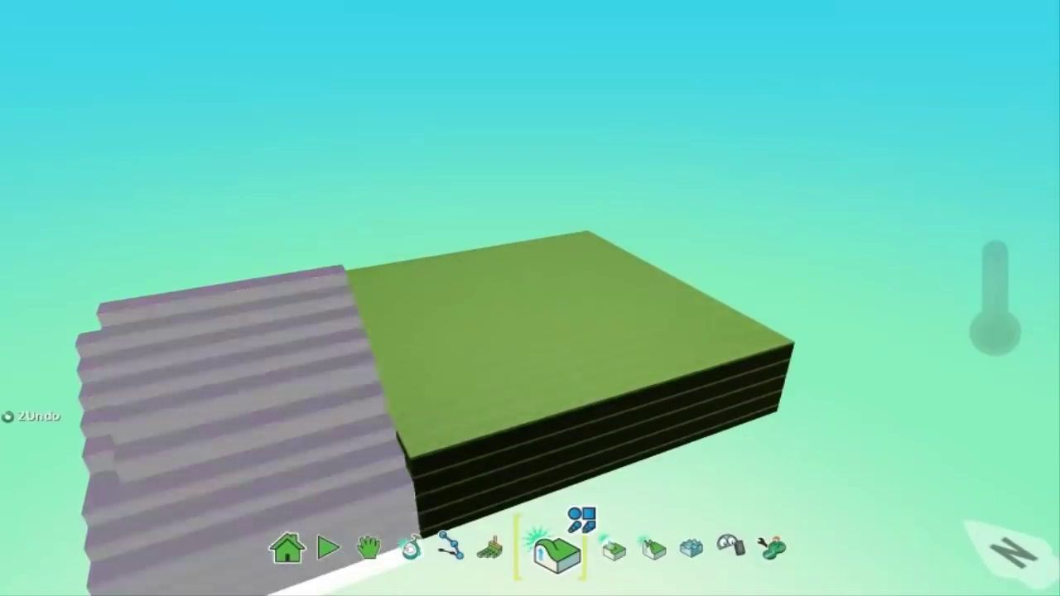
key("Right")
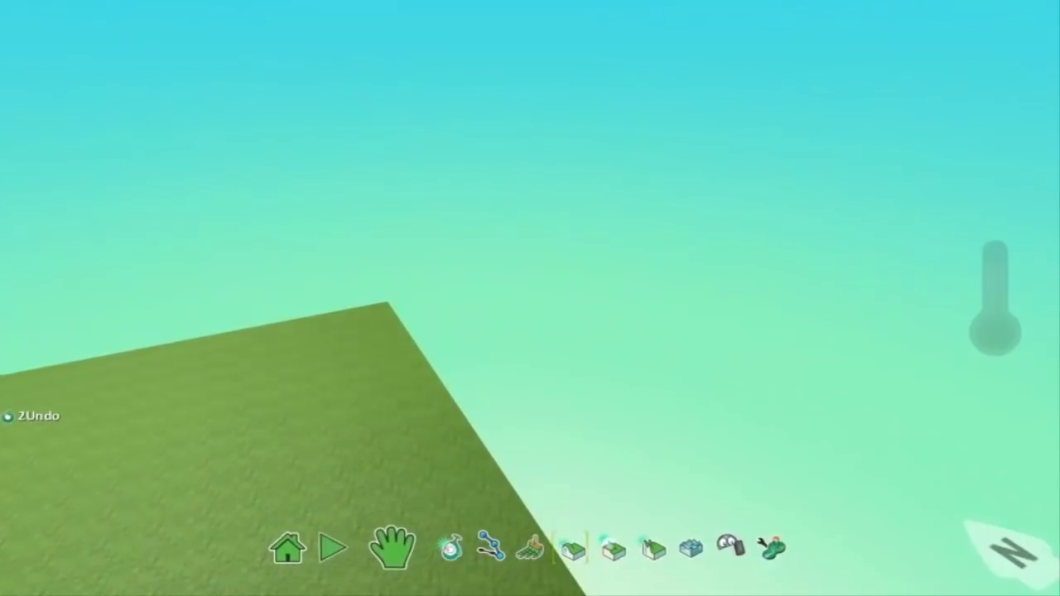
- Inspect the stepped hill and the raised block from the side and from above
scroll(530, 298, "down", 5)
right_click_drag(530, 298, 580, 232)
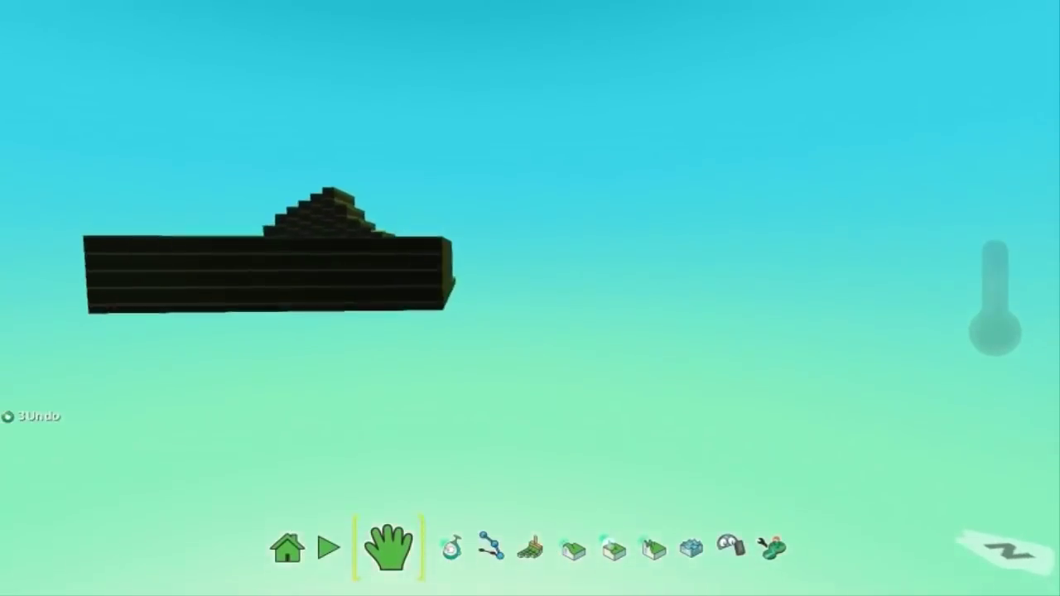
scroll(530, 298, "up", 3)
right_click_drag(530, 298, 481, 364)
scroll(530, 298, "up", 4)
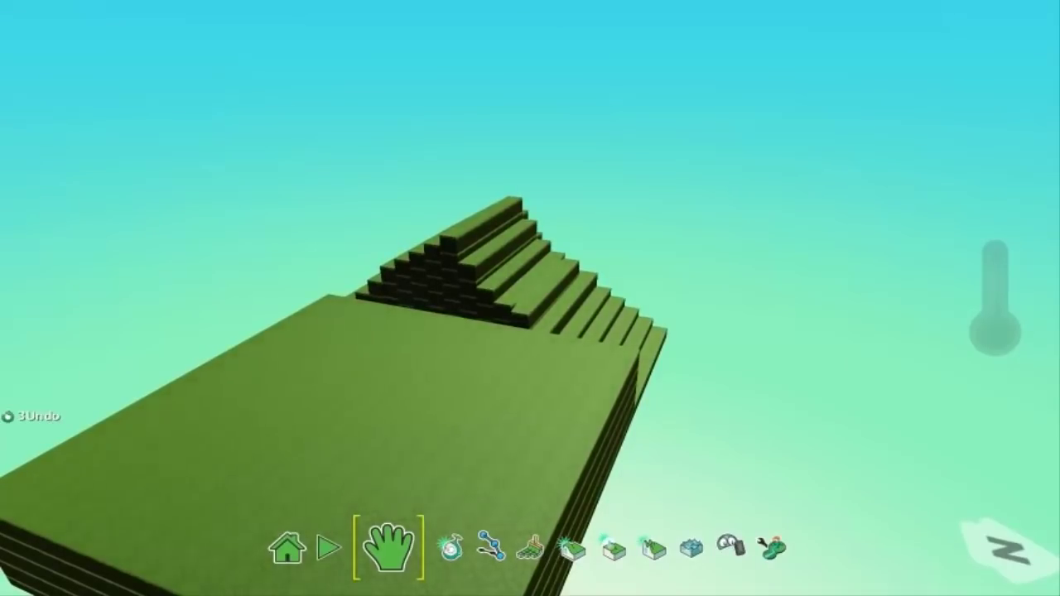
- Smooth the stepped hill into the adjoining edge of the raised block with the flatten terrain tool
mouse_move(510, 550)
left_click(596, 552)
mouse_move(439, 220)
left_mouse_down()
mouse_move(539, 260)
mouse_move(451, 286)
mouse_move(454, 208)
mouse_move(426, 290)
mouse_move(404, 230)
mouse_move(447, 240)
mouse_move(461, 297)
mouse_move(424, 286)
mouse_move(611, 274)
mouse_move(476, 241)
left_mouse_up()
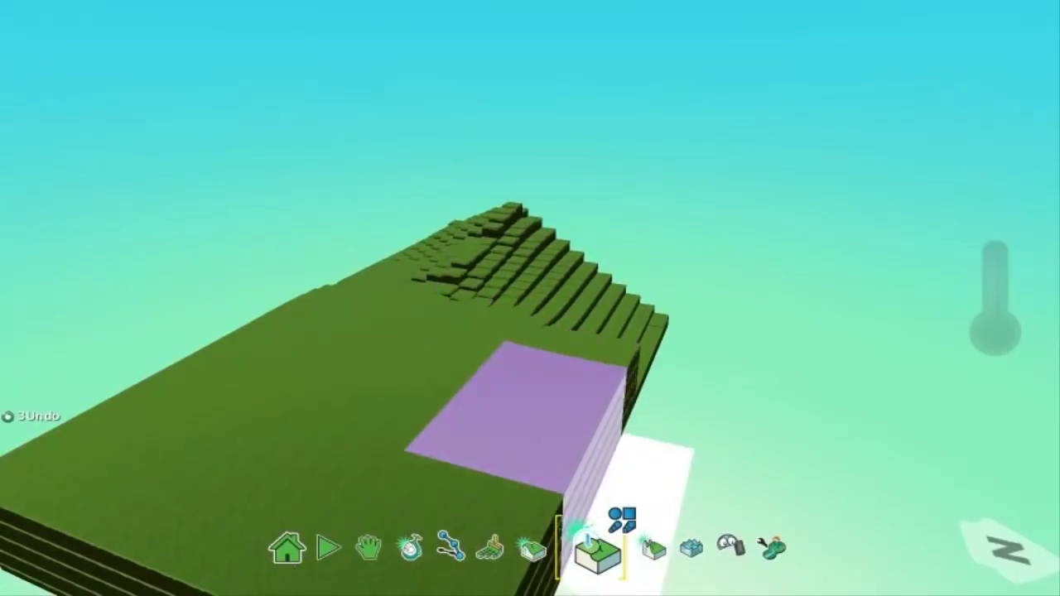
- Erase a large circular hole through the middle of the raised block using the ground brush with the round shape
key("Left")
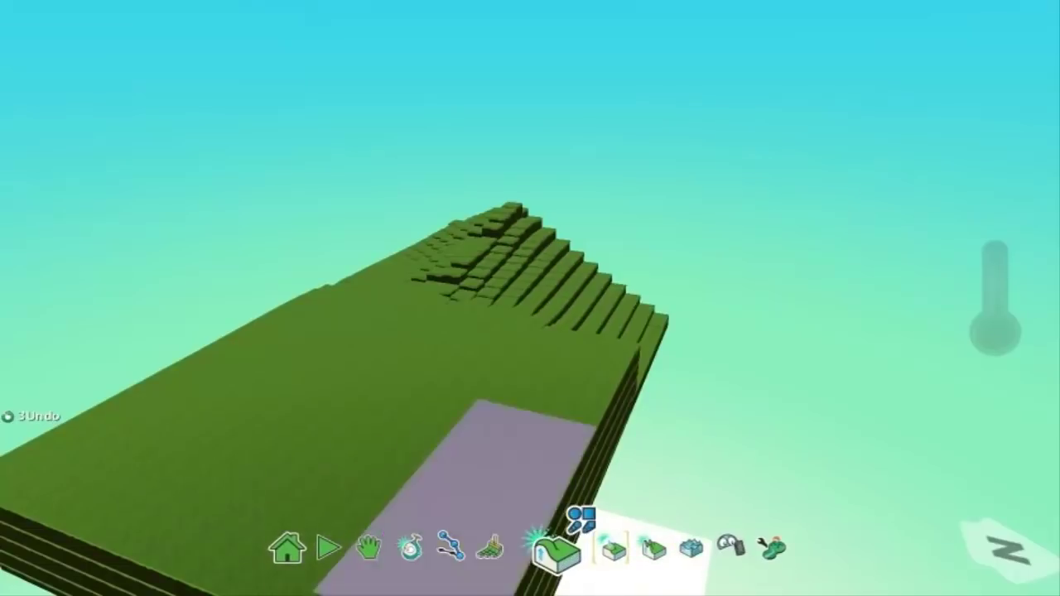
key("Left")
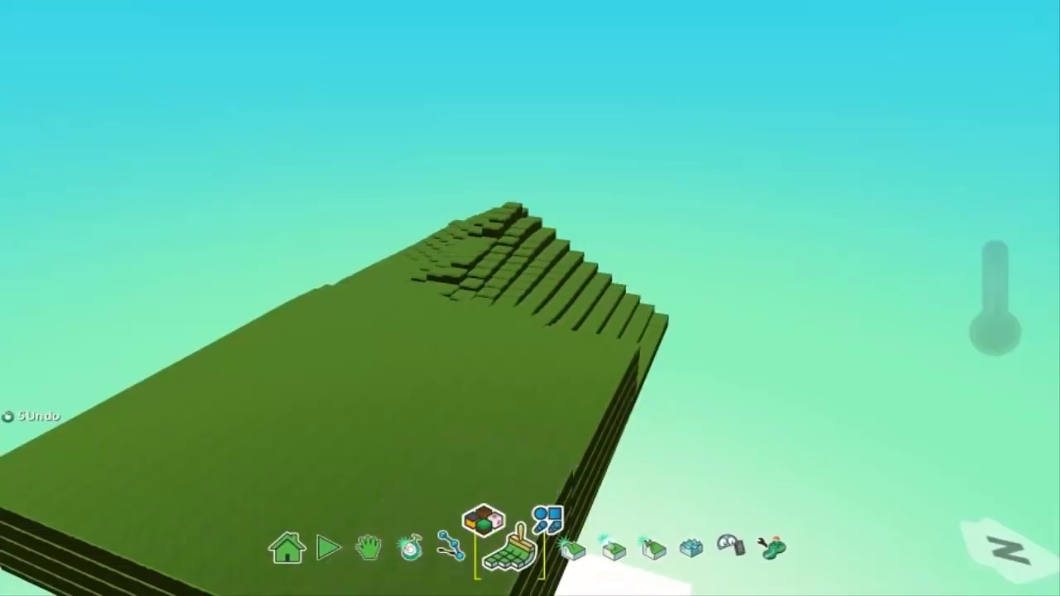
left_click(548, 520)
left_click(530, 490)
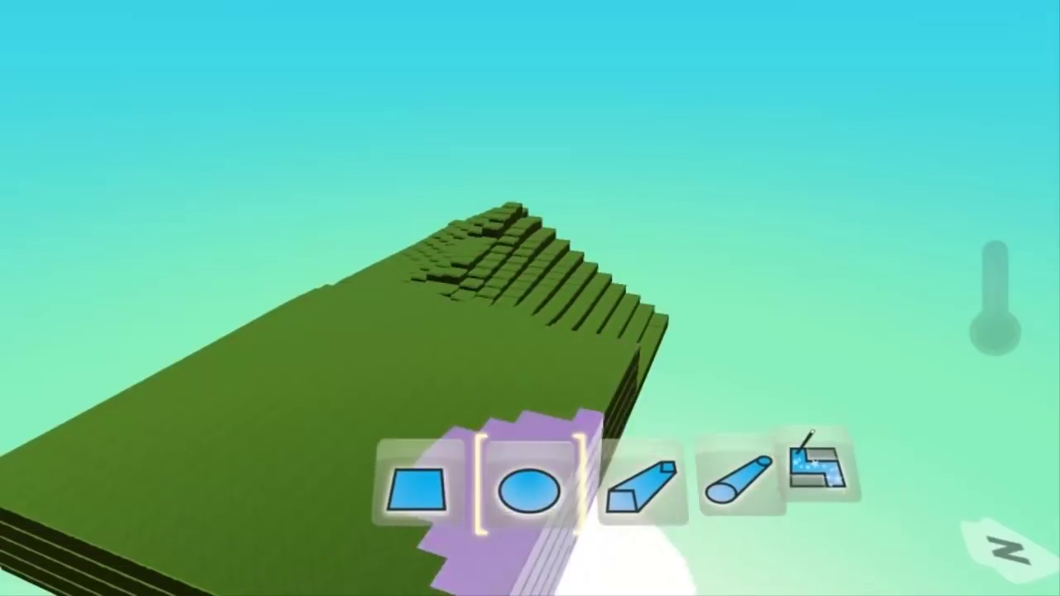
key("Return")
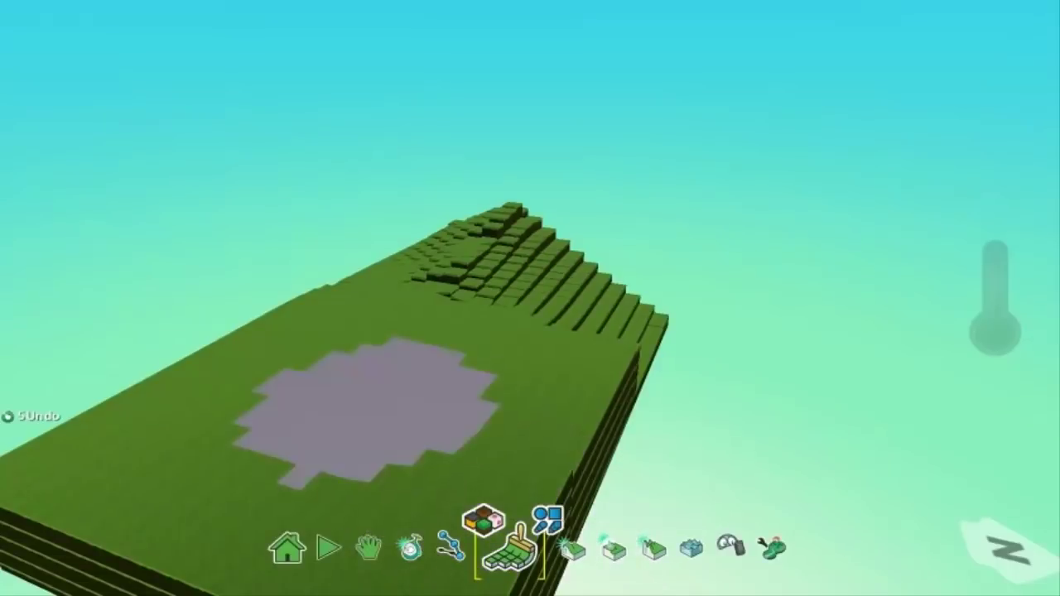
right_click(351, 414)
right_click(358, 385)
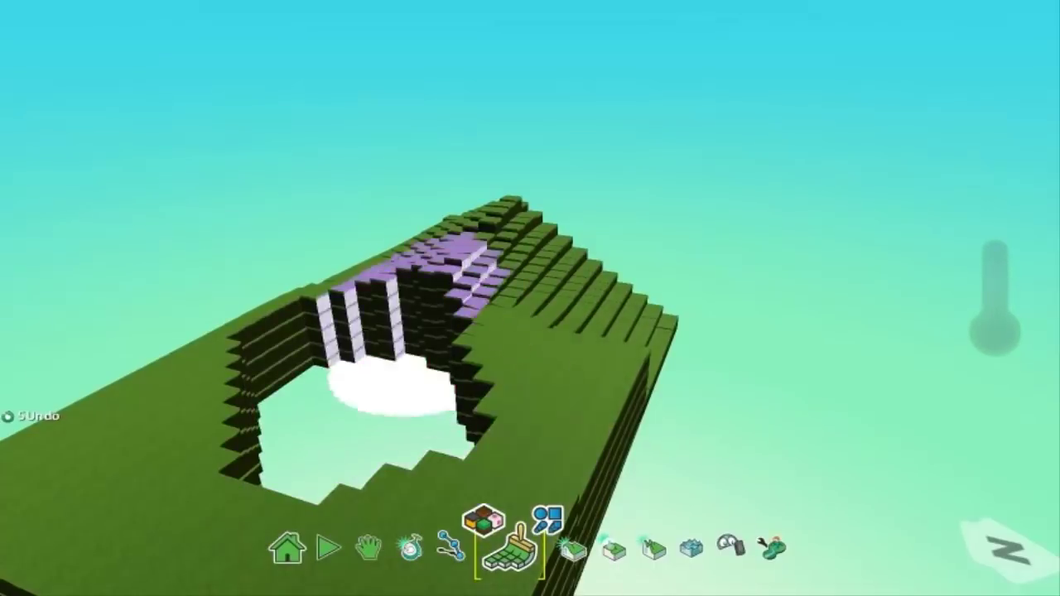
- Paint a floor of green ground material 20 across the bottom of the circular hole with the round ground brush
left_click(484, 520)
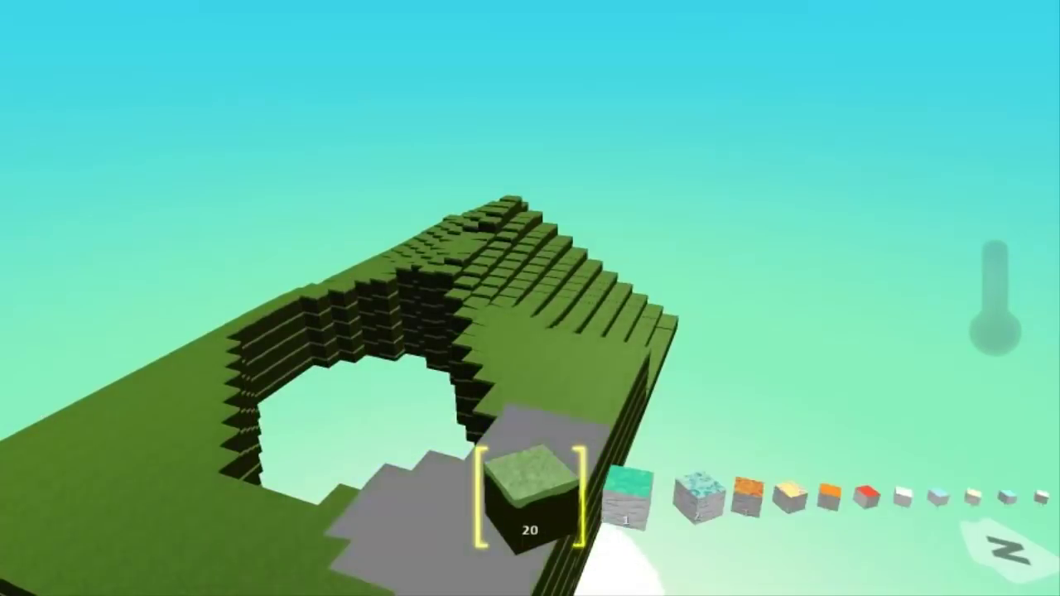
left_click(530, 501)
left_click(358, 411)
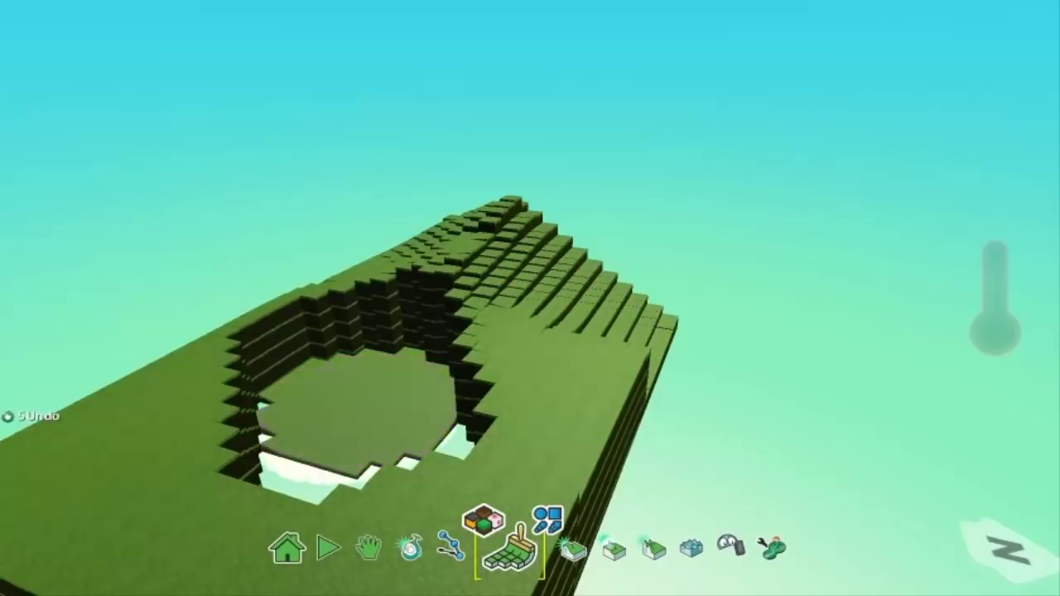
mouse_move(360, 435)
left_mouse_down()
mouse_move(330, 402)
mouse_move(482, 447)
mouse_move(358, 447)
mouse_move(365, 414)
left_mouse_up()
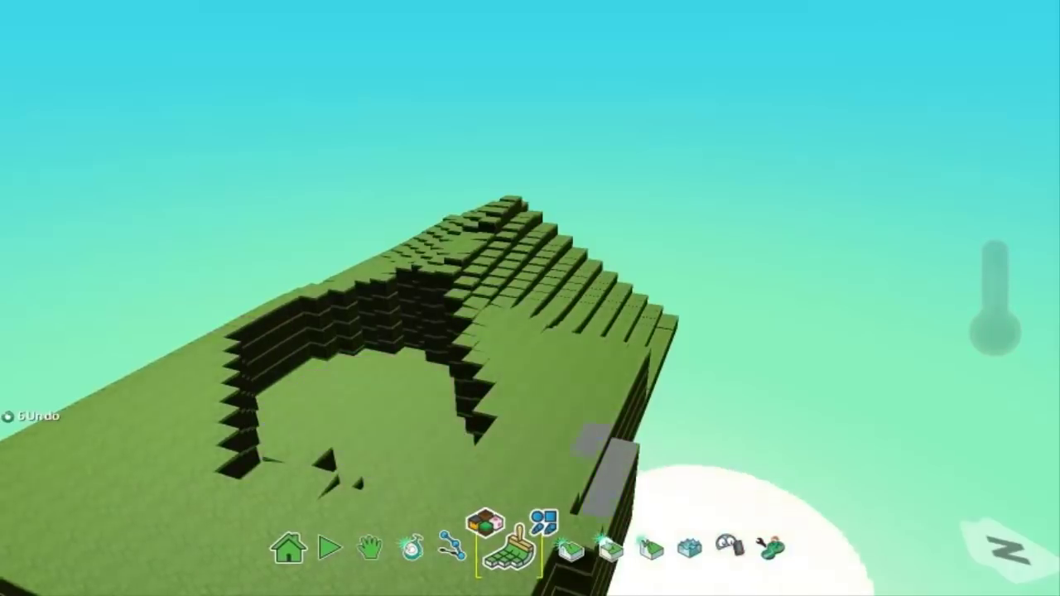
- Remove the stray ground sticking out from the block's long side with the ground brush
scroll(688, 505, "up", 3)
scroll(687, 506, "down", 3)
scroll(676, 534, "down", 3)
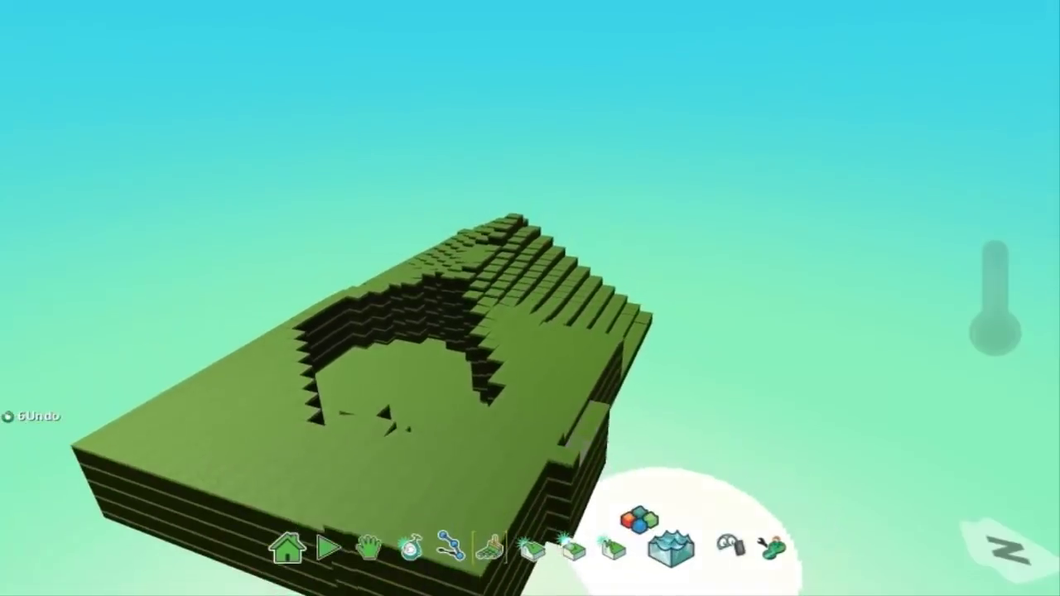
scroll(530, 464, "up", 3)
scroll(539, 497, "down", 1)
scroll(663, 530, "down", 3)
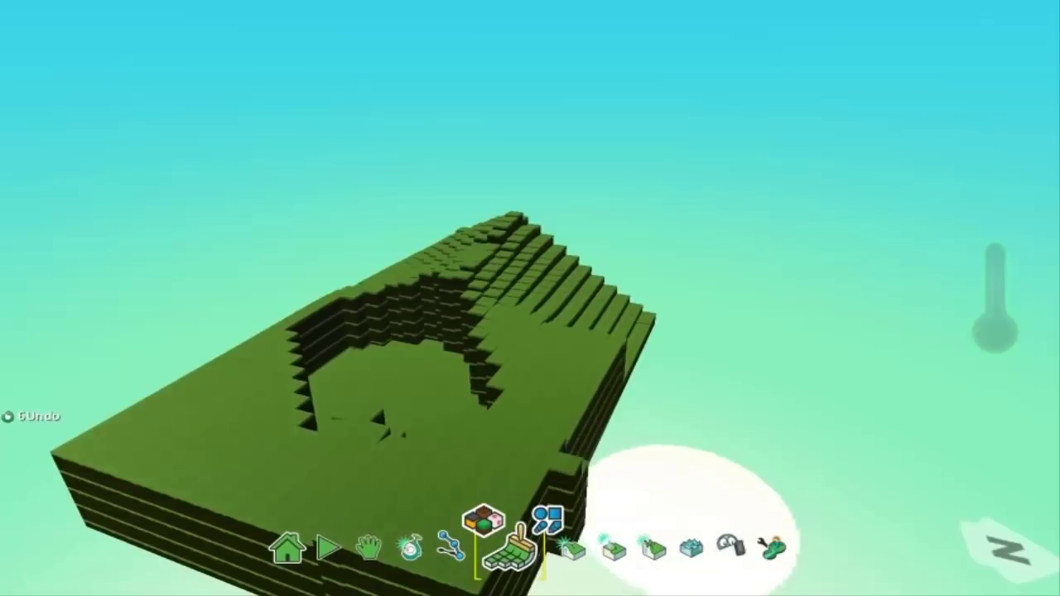
left_click(691, 546)
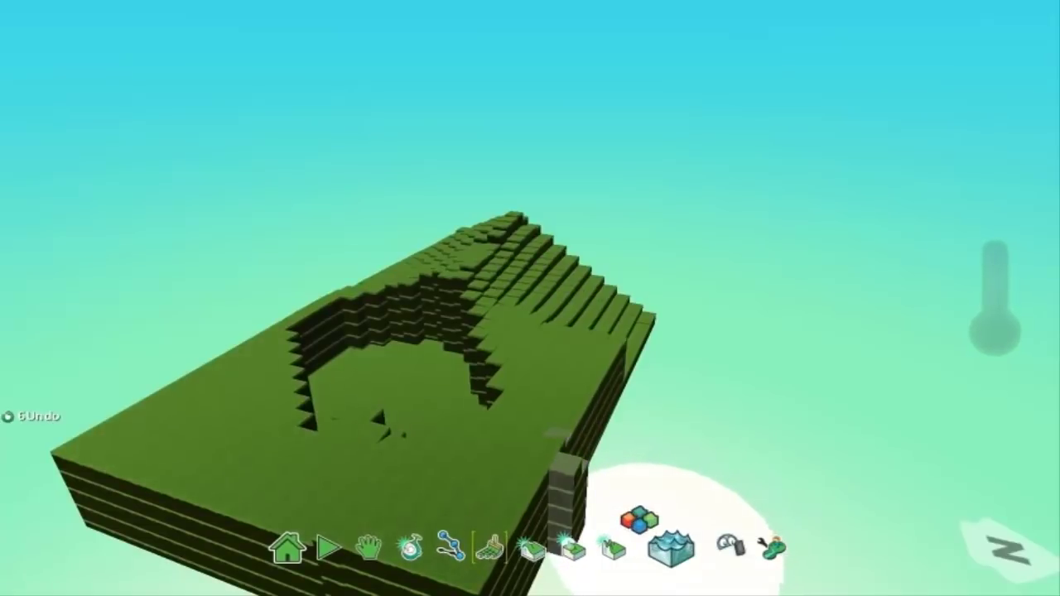
left_click(490, 547)
scroll(605, 431, "down", 3)
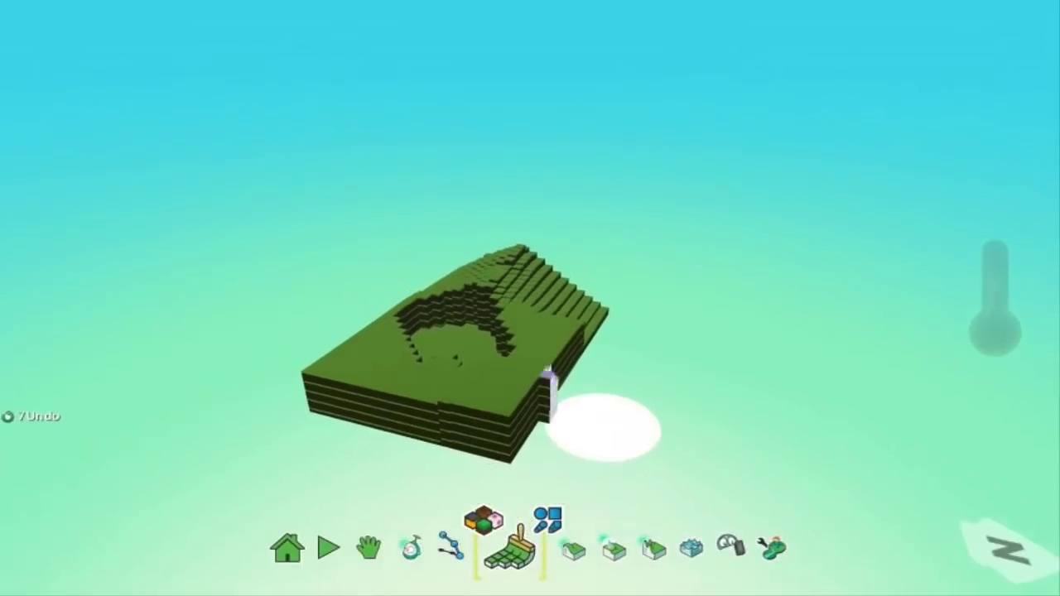
scroll(592, 427, "up", 3)
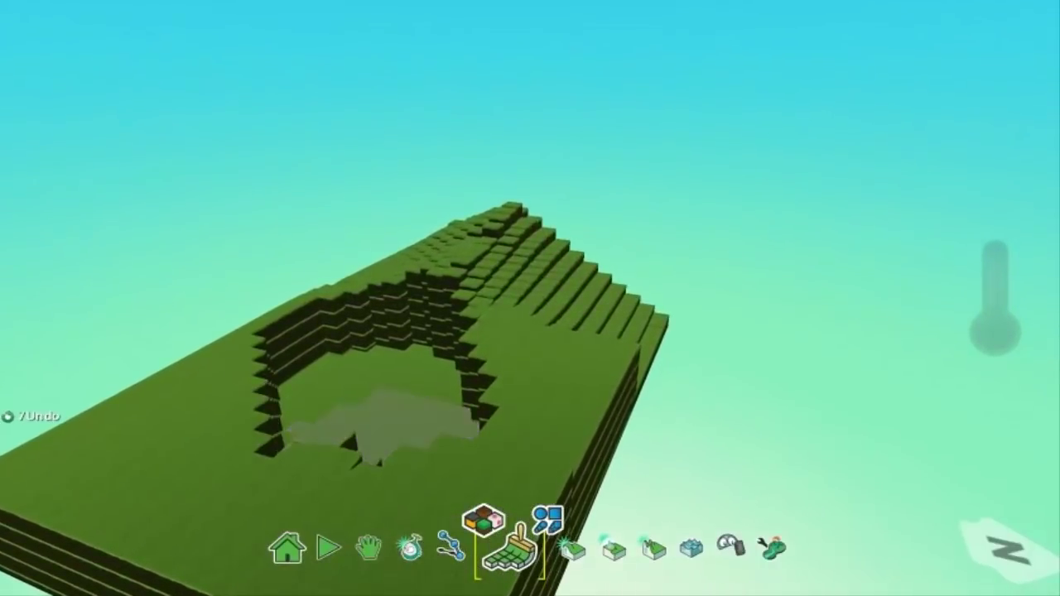
- Fill the remaining gaps along the near rim of the pit with green ground using the round brush
scroll(469, 402, "up", 3)
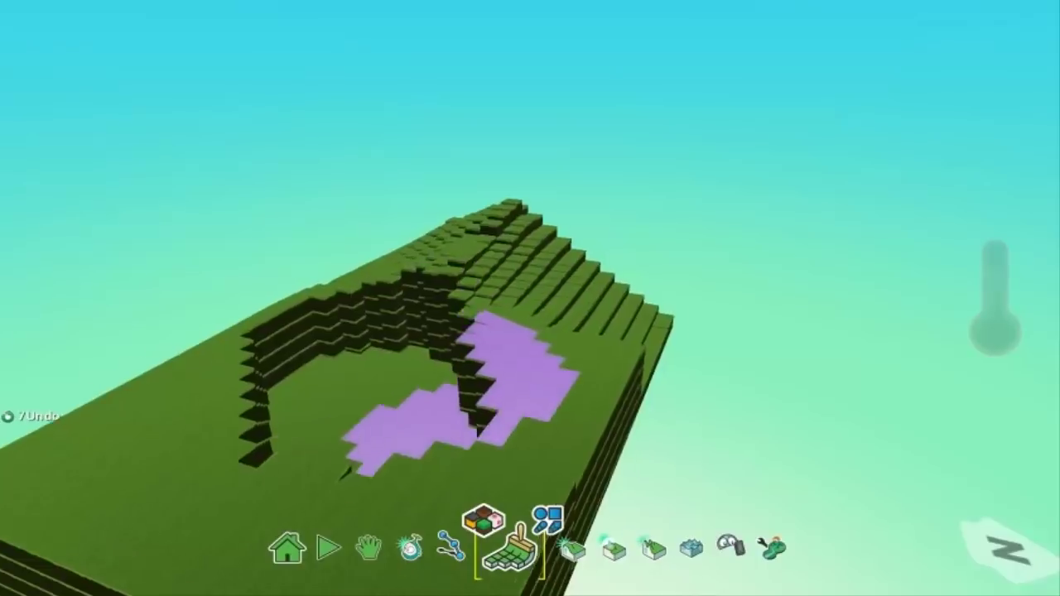
scroll(514, 489, "down", 2)
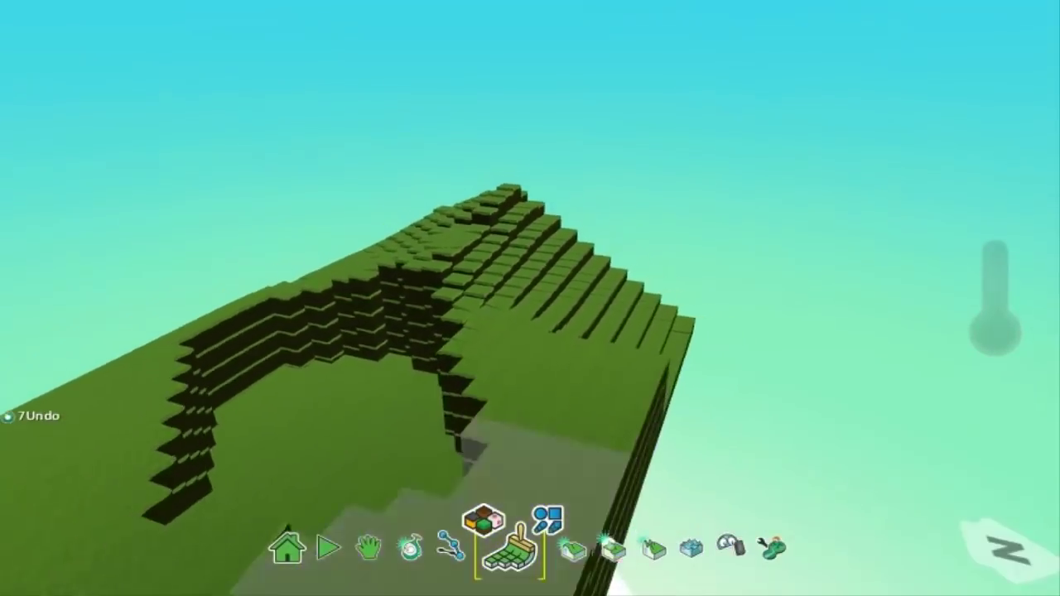
scroll(488, 502, "down", 2)
left_click(368, 415)
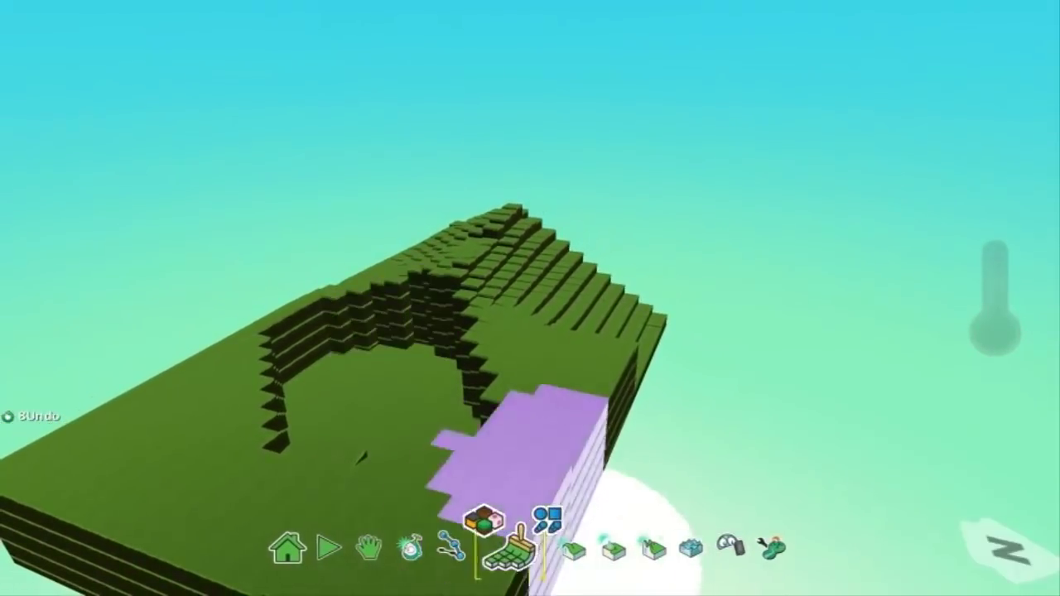
- Look through the available water types from 1 to 10 for the water tool
key("Right")
key("Right")
key("Right")
key("Right")
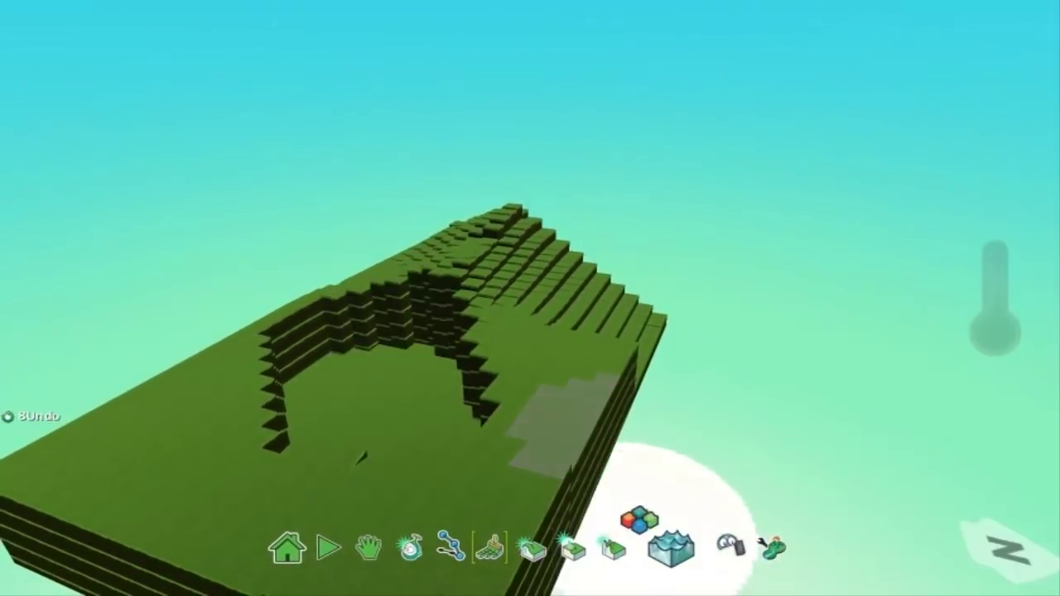
left_click(640, 520)
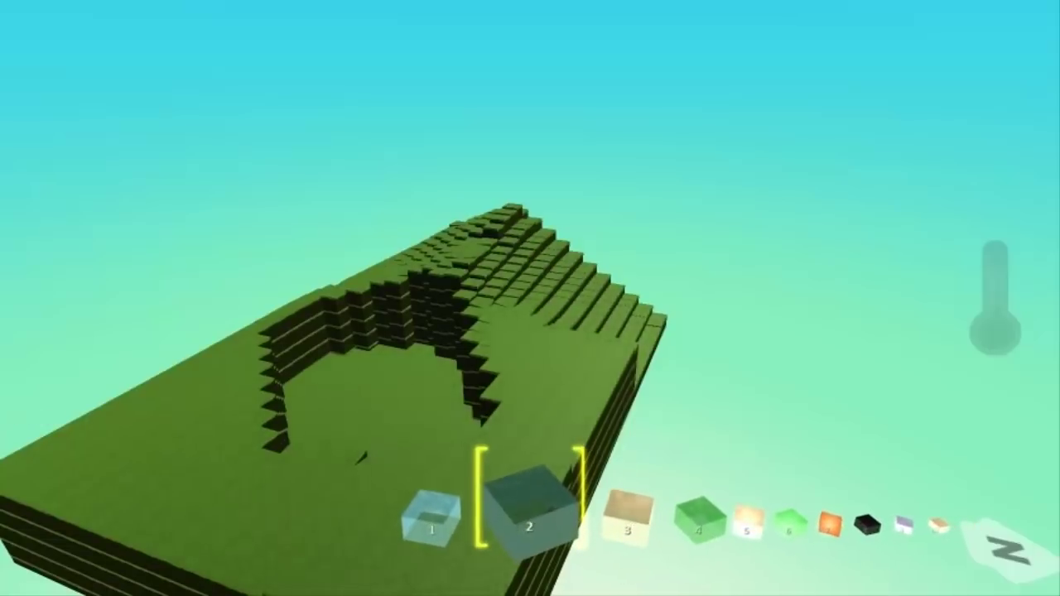
key("1")
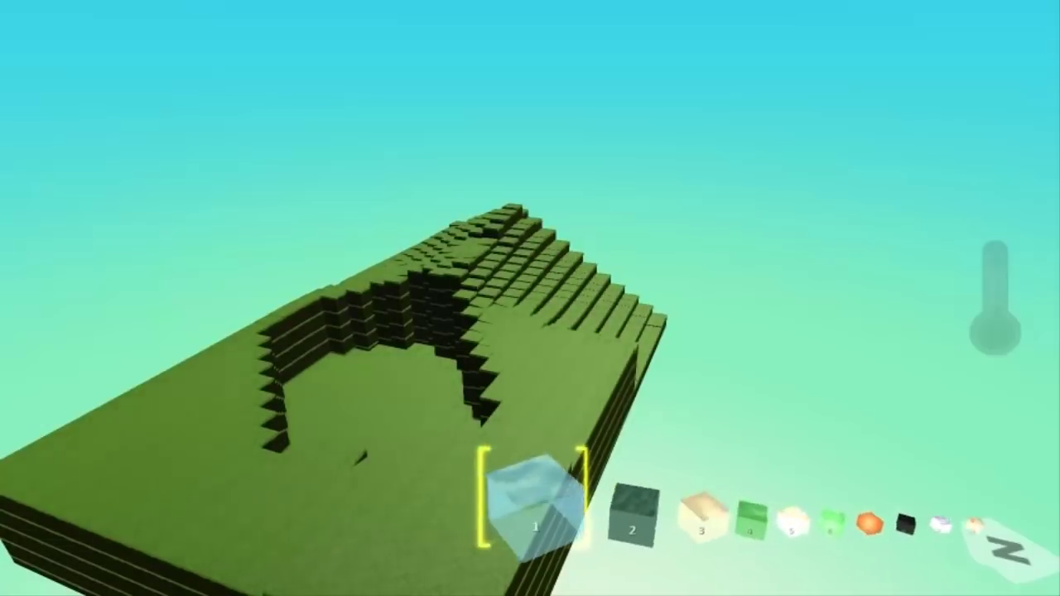
key("2")
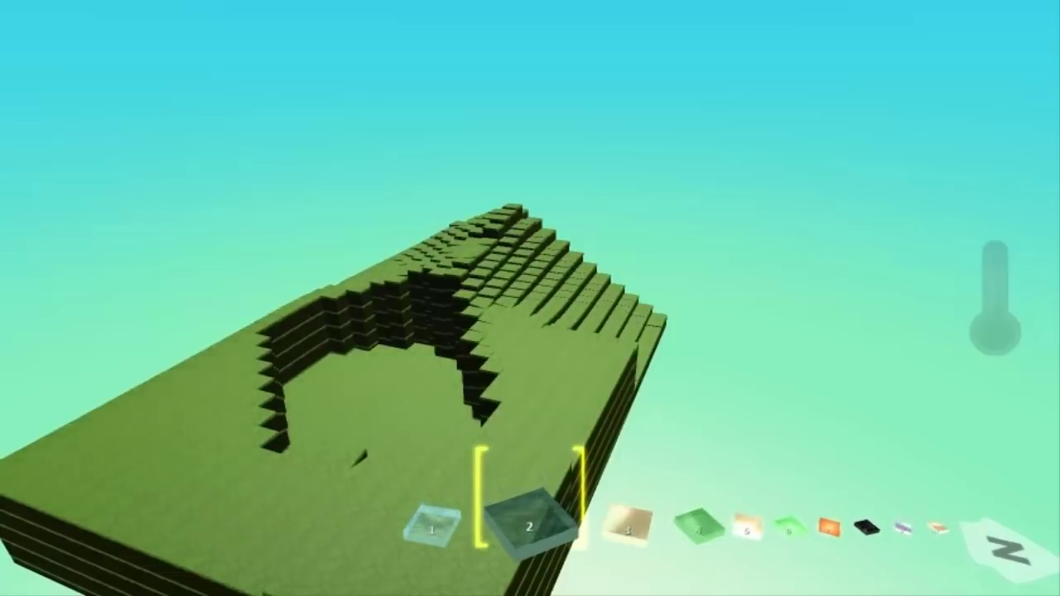
key("3")
key("4")
key("5")
key("6")
key("7")
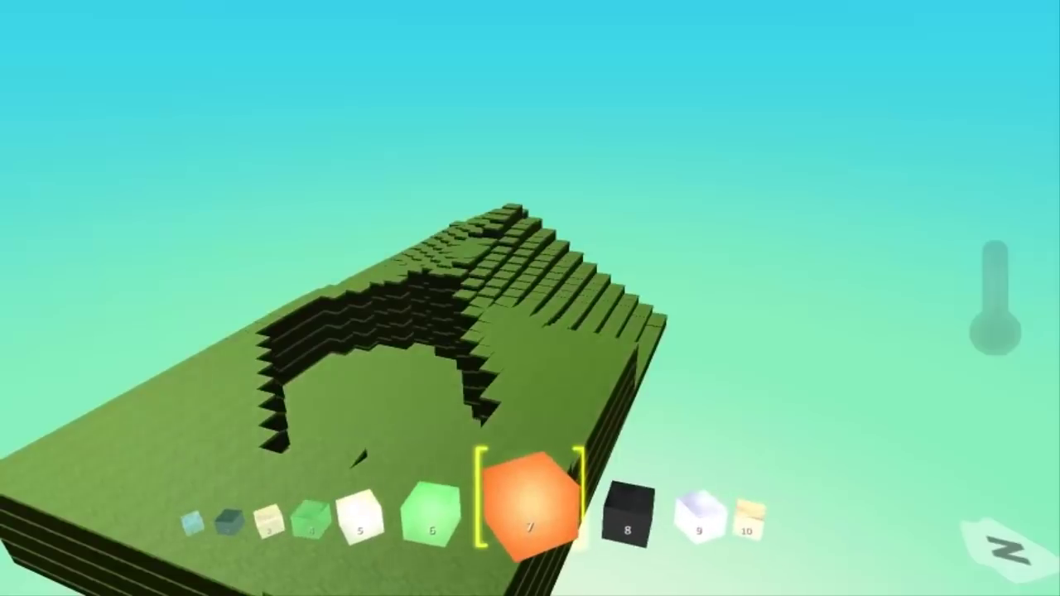
key("8")
key("9")
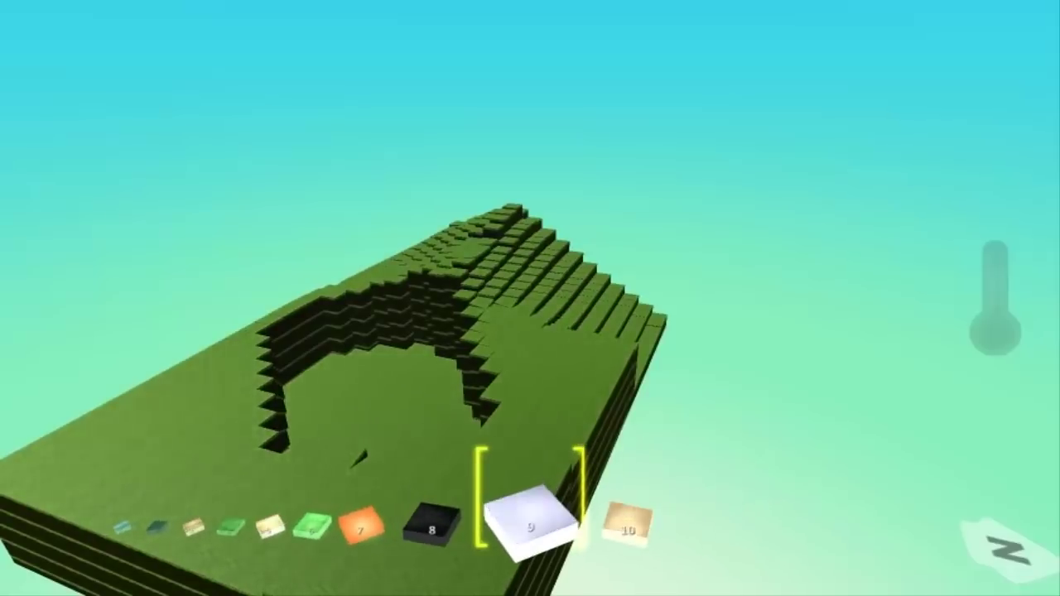
key("0")
left_click(530, 527)
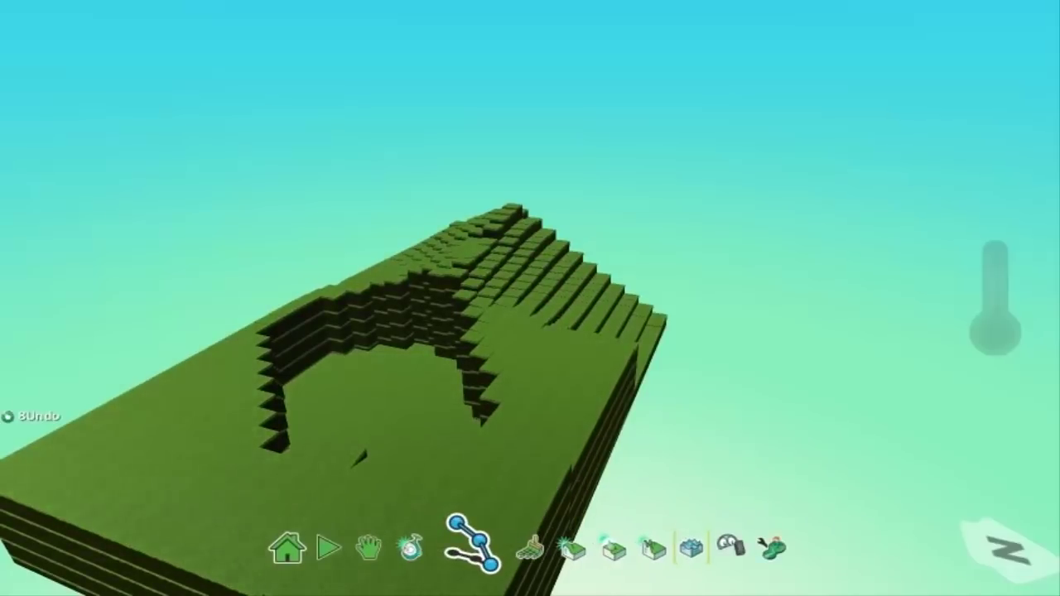
- Fill the pit with water type 1 and lower the water level to just below the rim
left_click(638, 521)
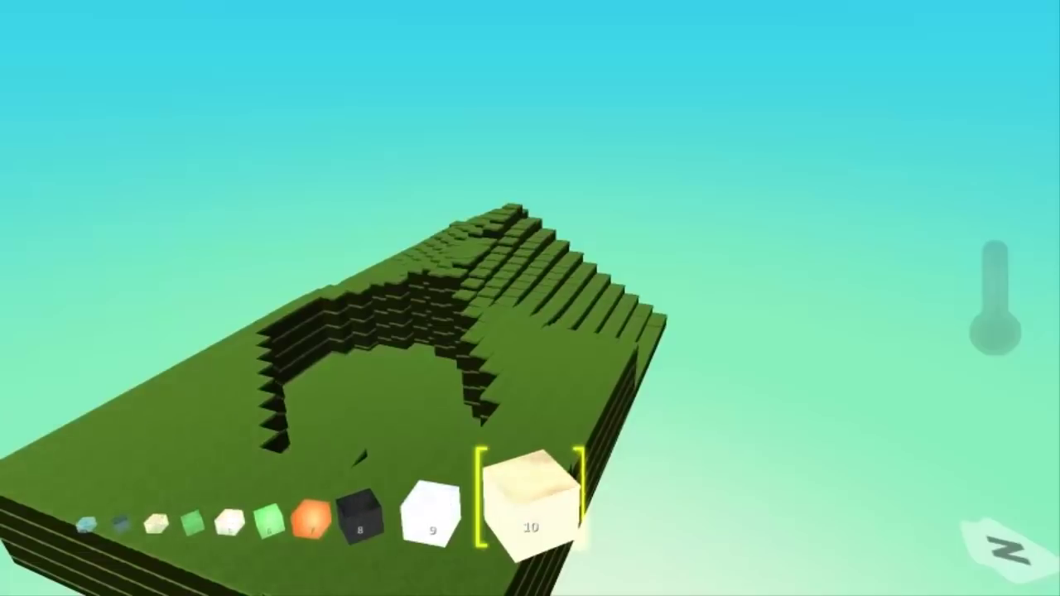
key("1")
key("Return")
left_click(376, 397)
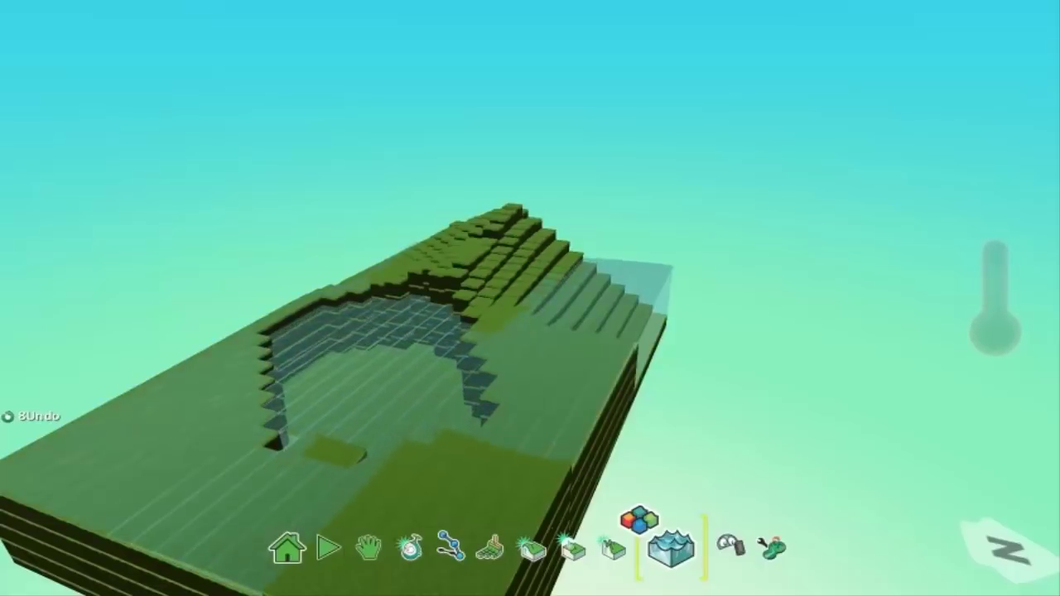
right_click(377, 398)
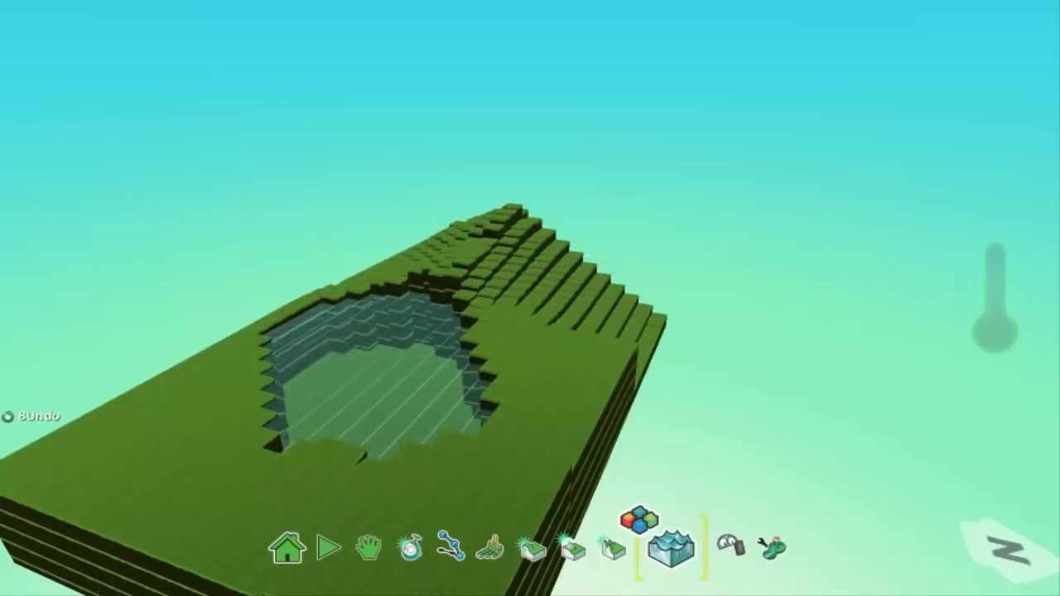
key("Left")
key("Left")
key("Left")
key("Left")
key("Left")
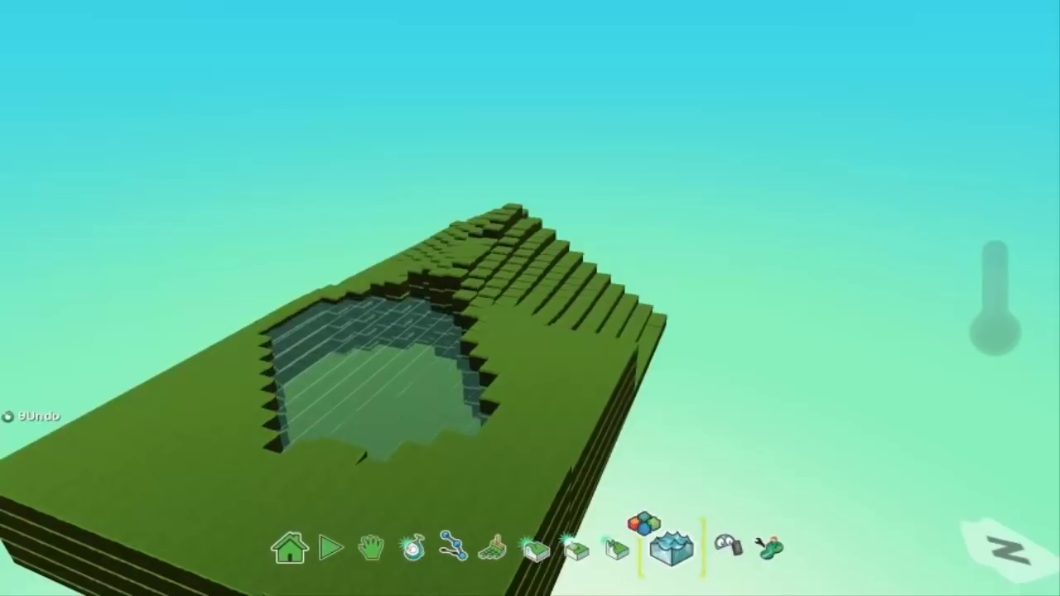
key("Left")
key("Right")
key("Right")
key("Right")
key("Right")
key("Right")
key("Right")
- Start adding an object and open the character group that contains the fish, turtle and ship
key("Left")
key("Left")
key("Left")
key("Left")
key("Left")
key("Left")
key("Left")
key("Right")
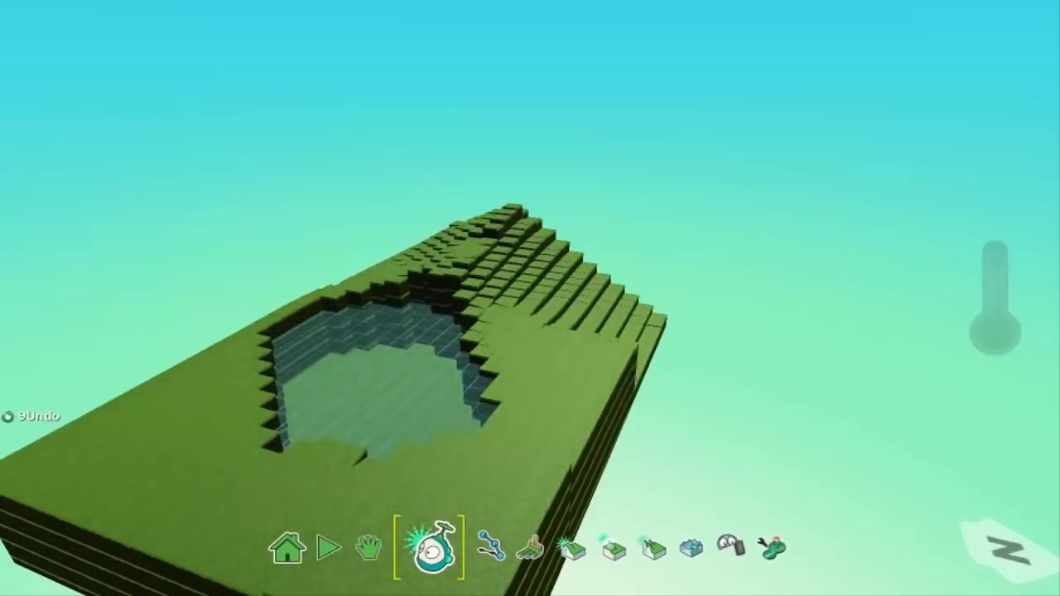
key("Return")
key("Down")
key("Right")
key("Left")
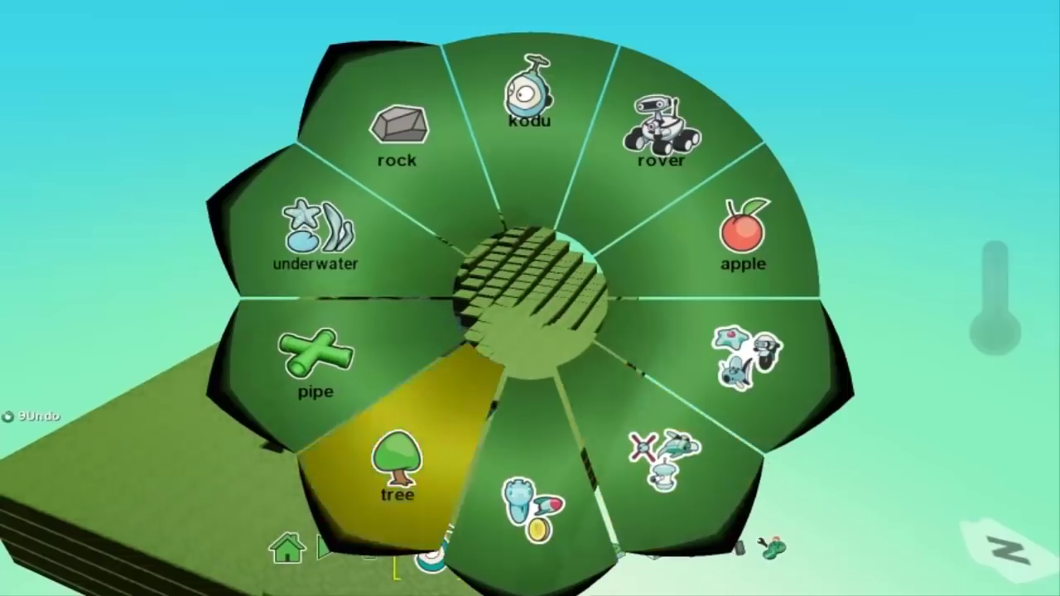
key("Up")
key("Right")
key("Up")
key("Right")
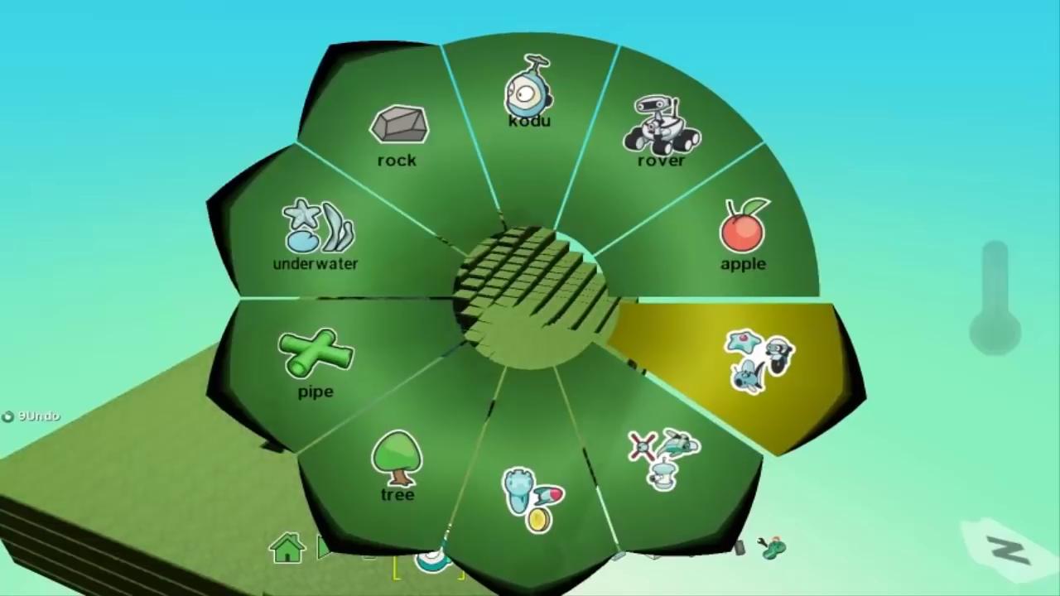
key("Down")
key("Up")
key("Down")
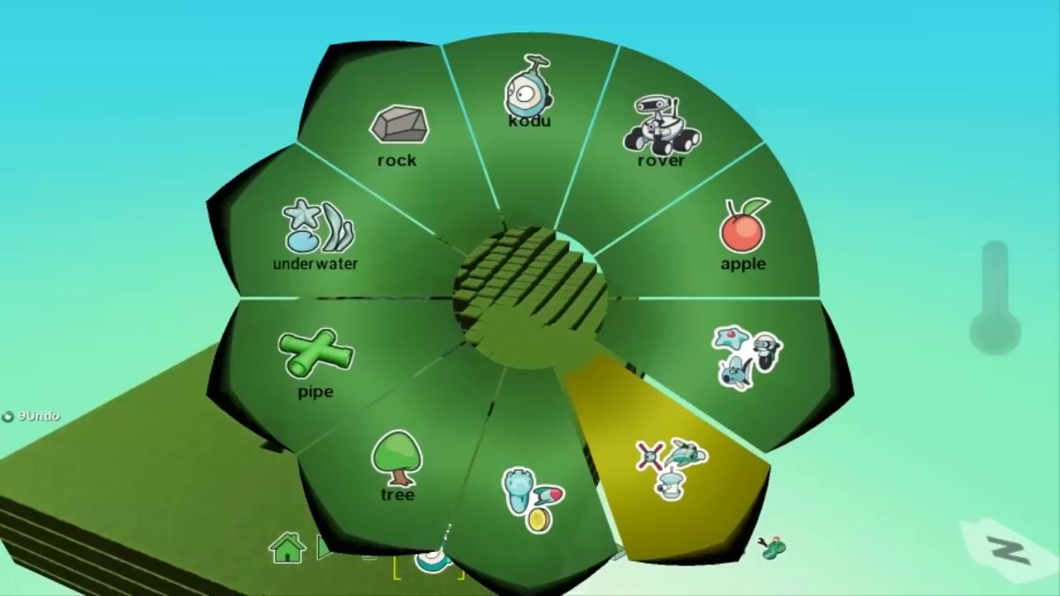
key("Return")
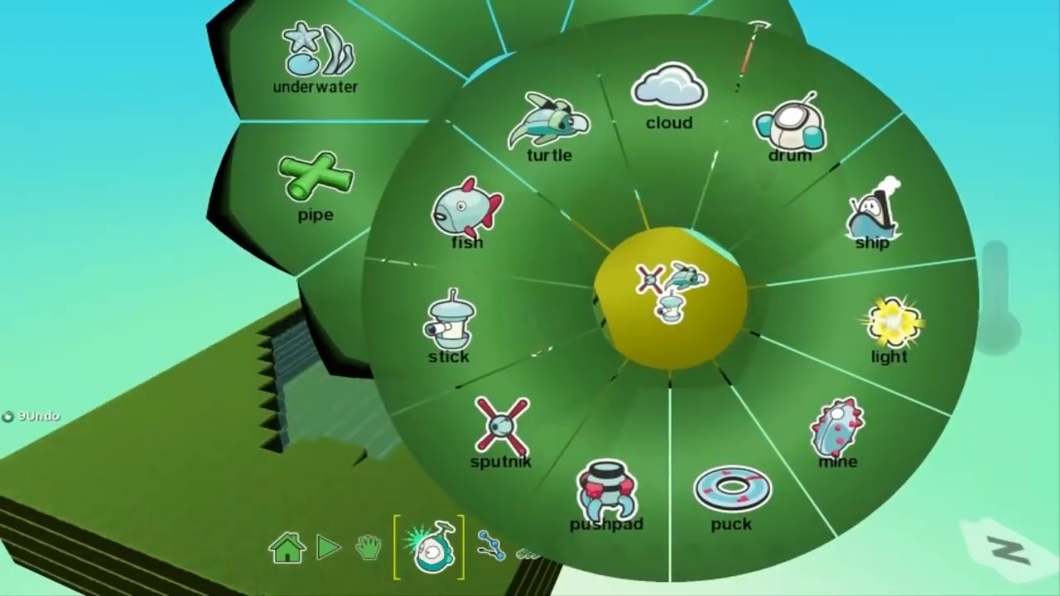
- Place a swimming character from the fish, turtle and ship group in the water of the pit
key("Down")
key("Left")
key("Left")
key("Right")
key("Left")
key("Left")
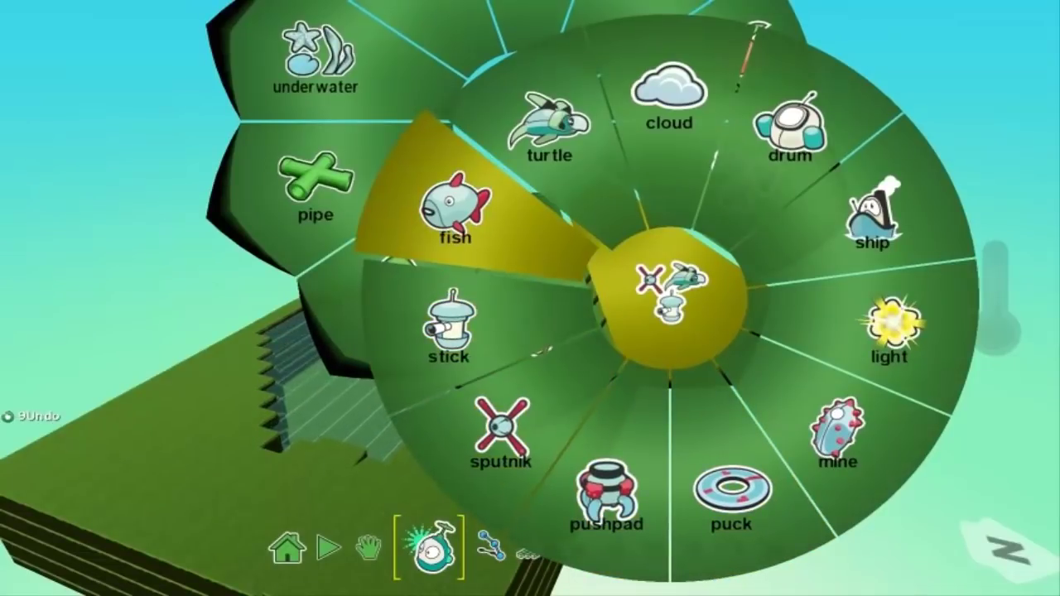
key("Up")
key("Down")
key("Right")
key("Up")
key("Left")
key("Right")
key("Return")
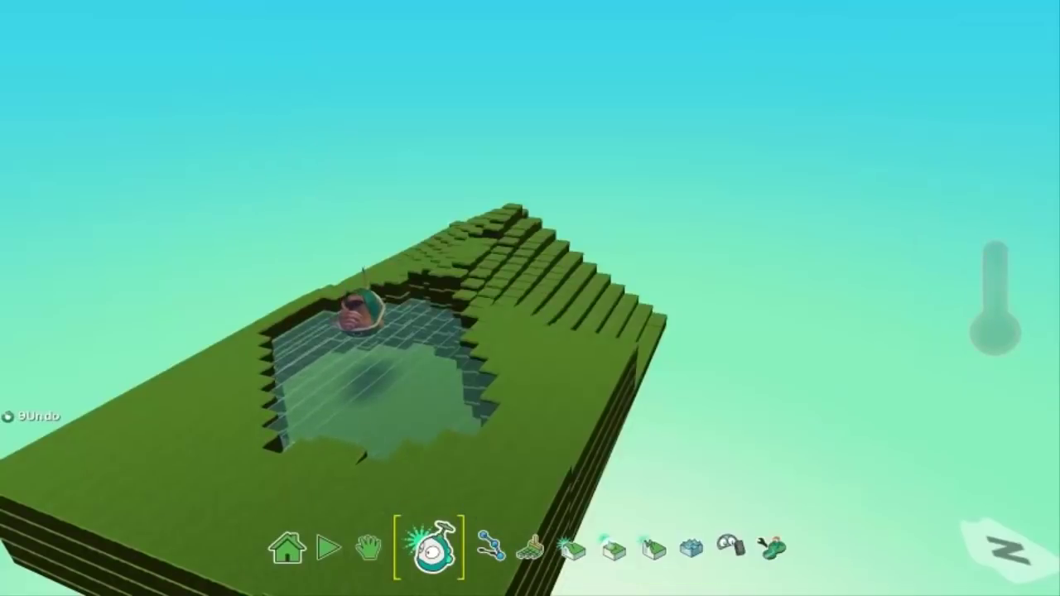
- Rotate the ship in the pond
right_click(367, 316)
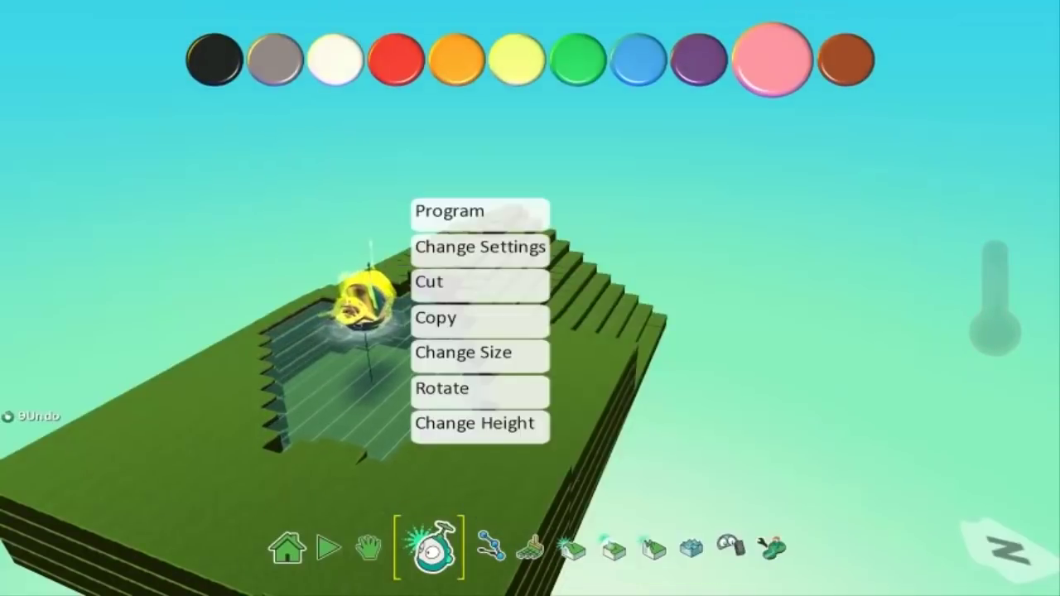
key("Down")
key("Down")
key("Return")
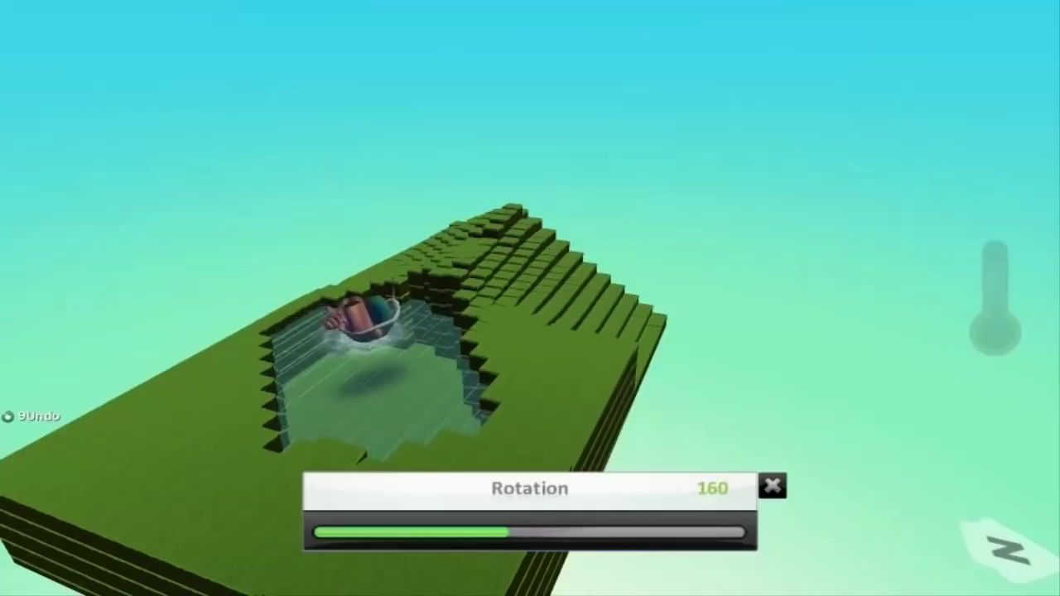
key("Left")
key("Escape")
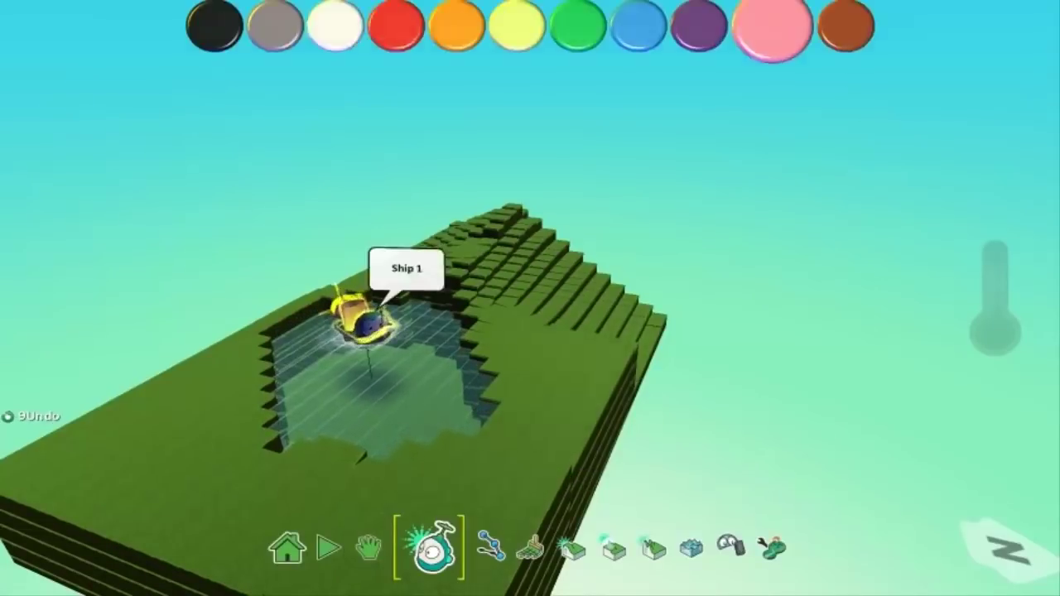
- Cut the ship from the pond without giving it a program
right_click(368, 317)
key("Return")
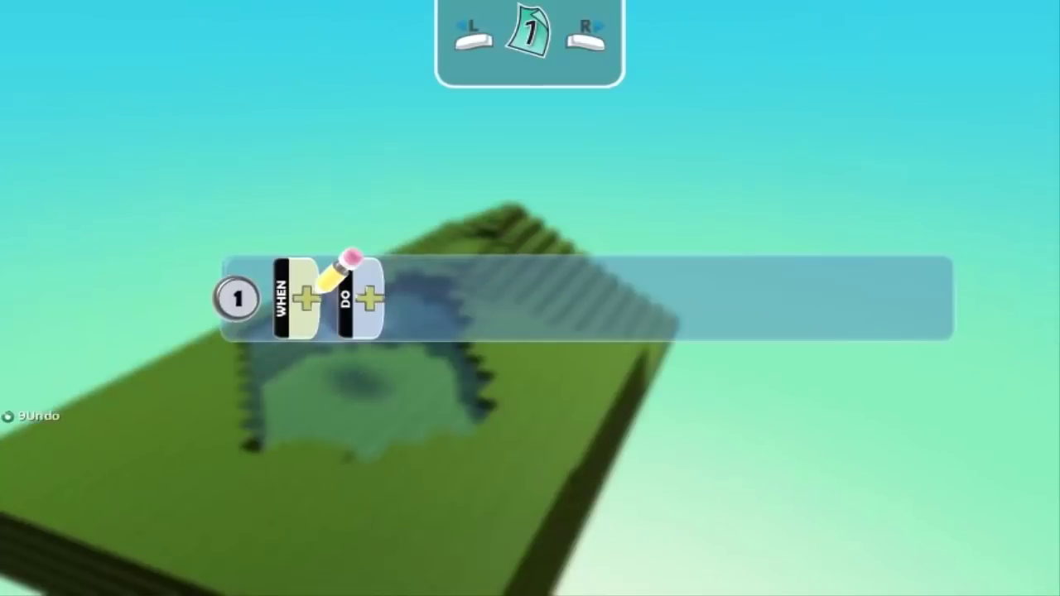
key("Escape")
key("Return")
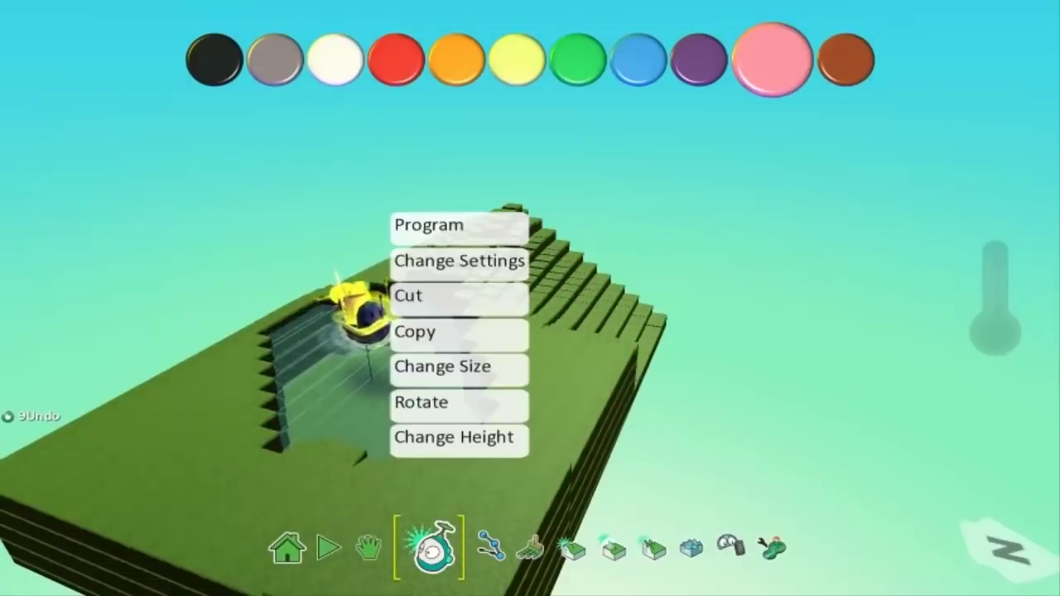
key("Up")
key("Return")
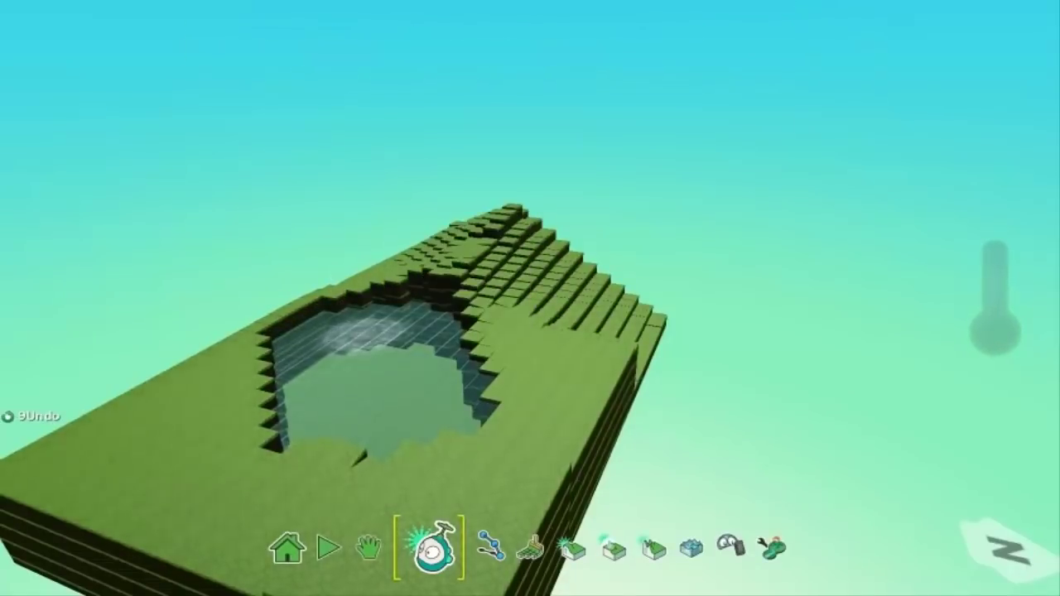
- Add a fish to the water of the pond and set its size to 0.6
key("Return")
key("Return")
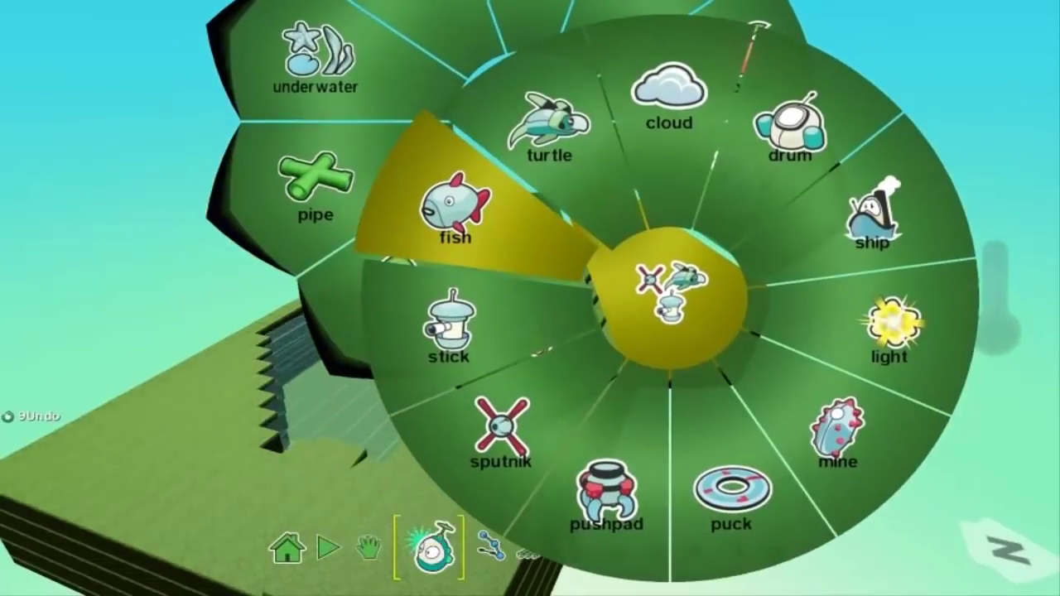
key("Return")
right_click(396, 354)
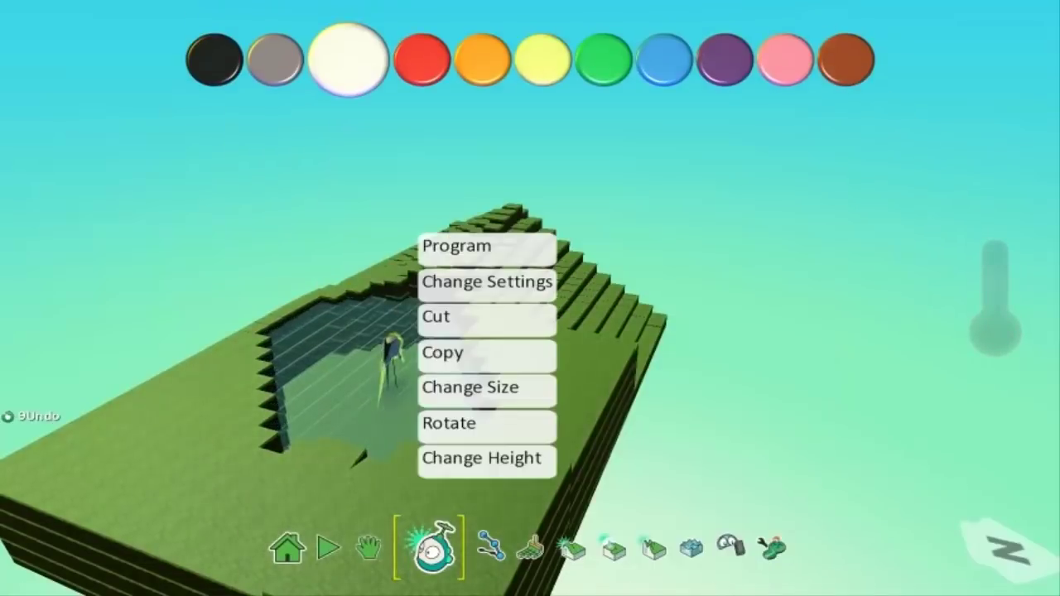
key("Up")
key("Return")
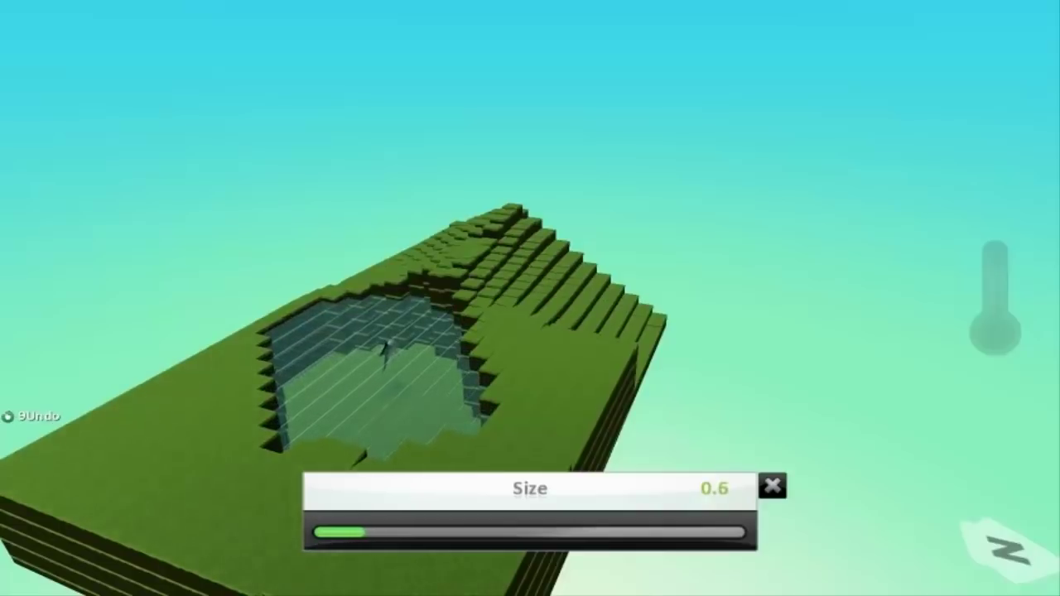
key("Escape")
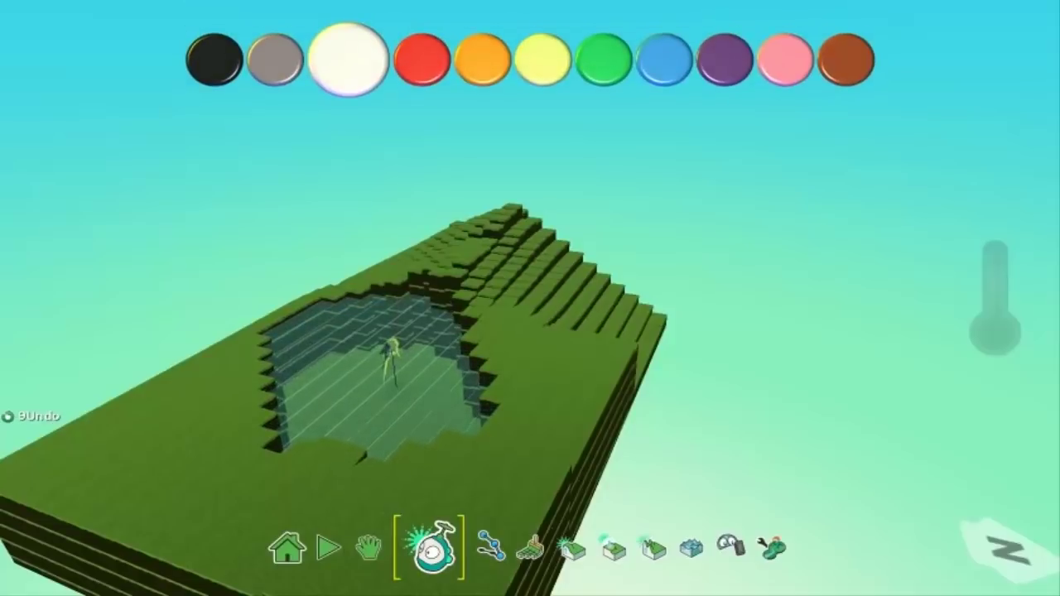
- Color the fish in the pond red
key("Right")
key("Right")
key("Left")
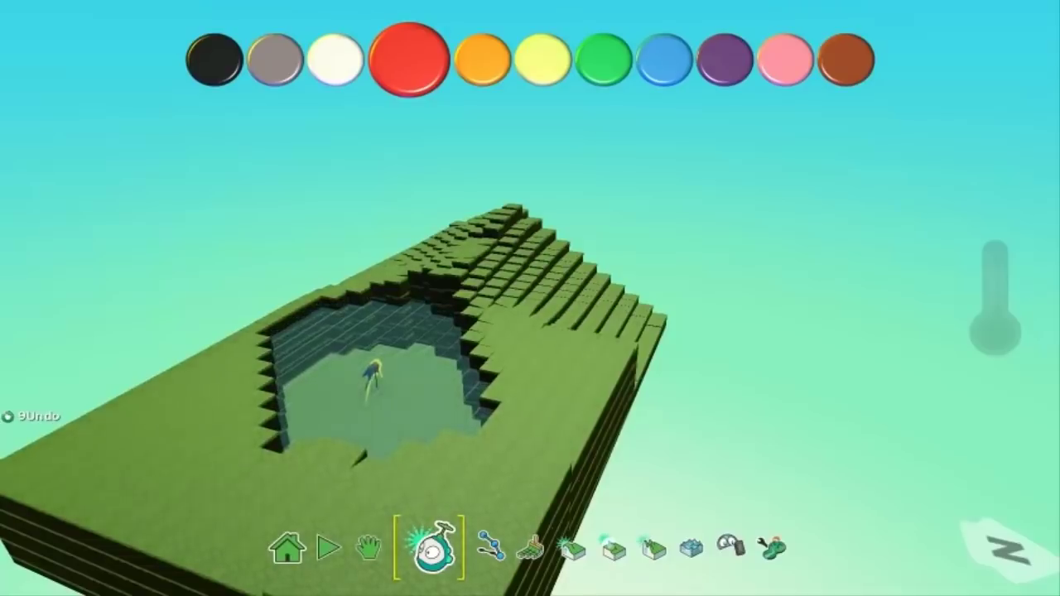
- Start programming the fish and set the WHEN condition of rule 1 to mouse left
right_click(374, 377)
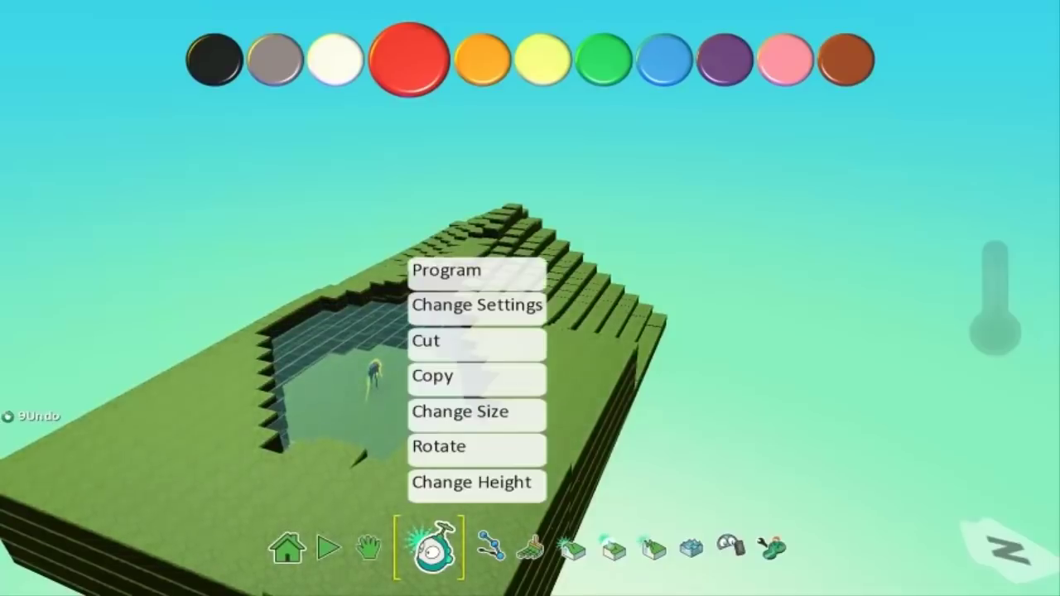
left_click(452, 271)
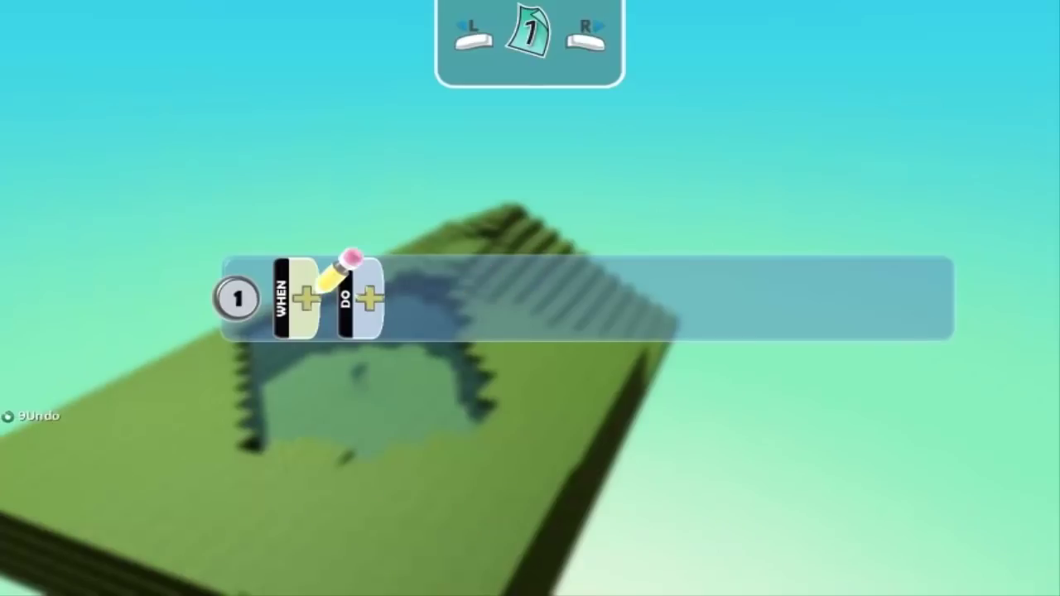
left_click(308, 299)
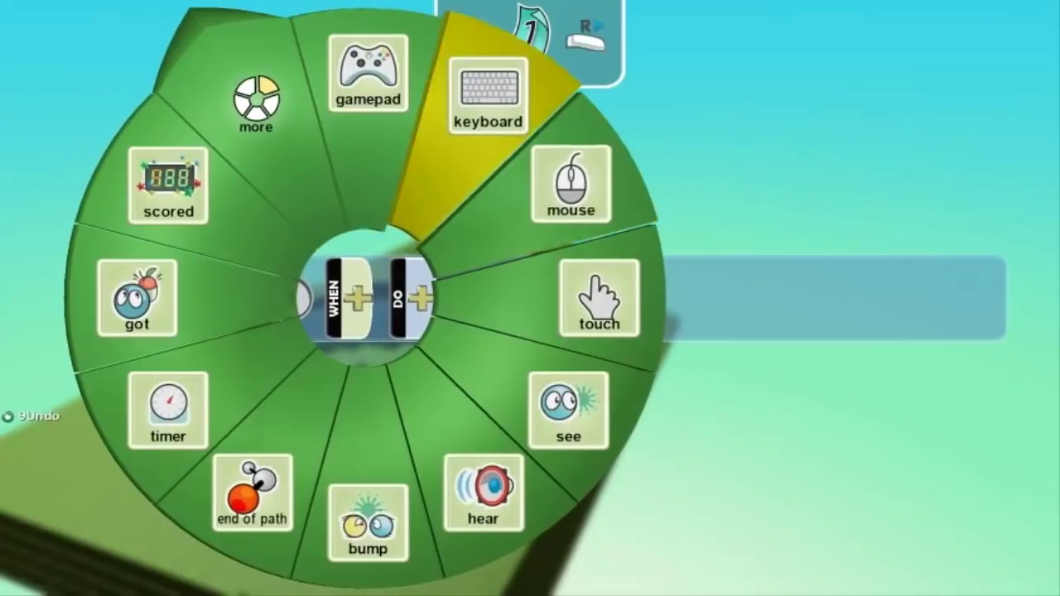
key("Right")
key("Return")
key("Return")
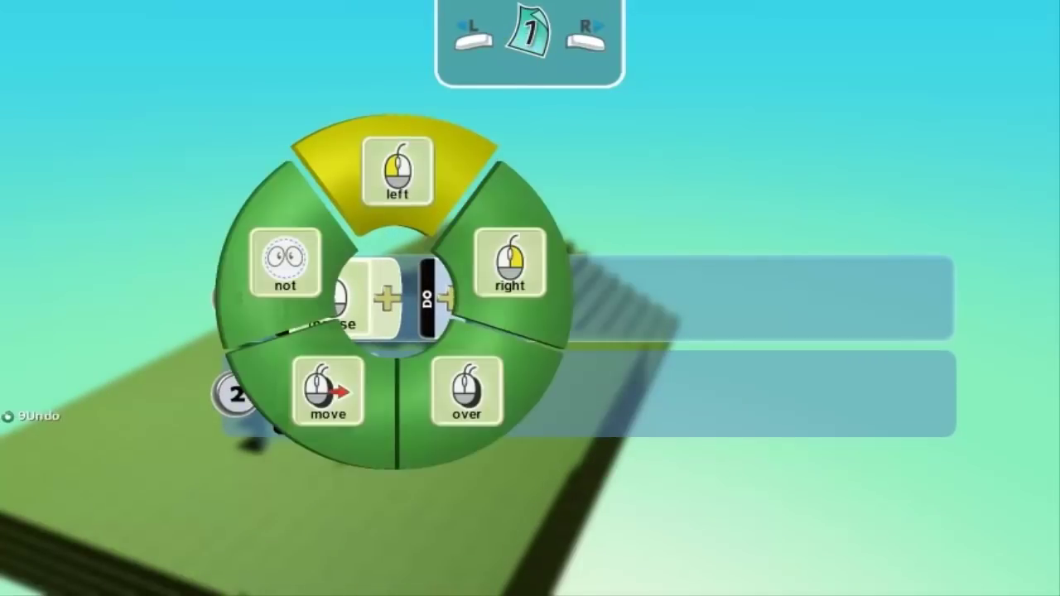
key("Return")
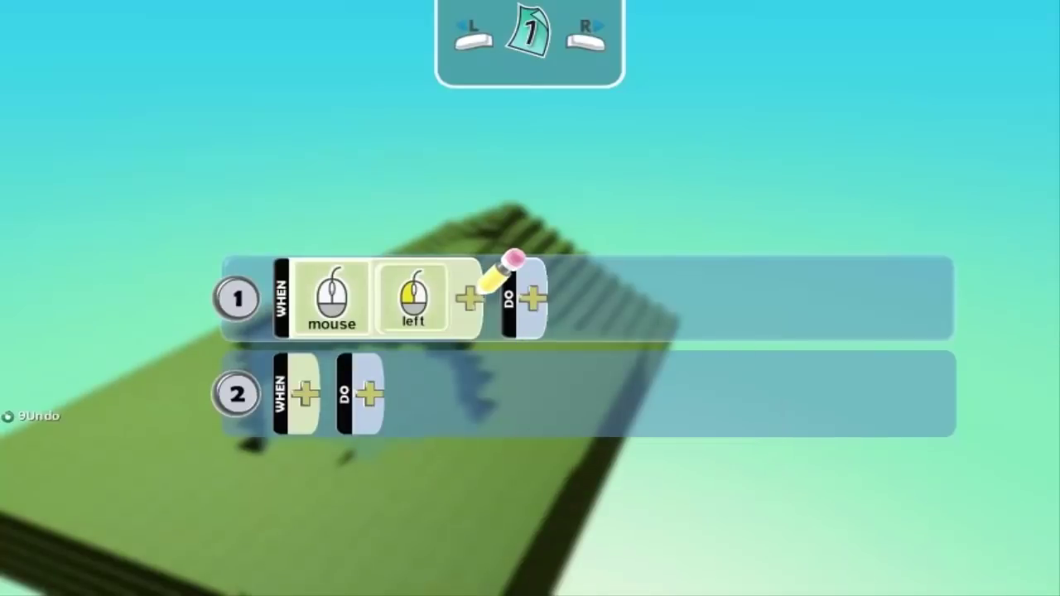
- Set the DO action of the fish's rule 1 to move on path
key("Return")
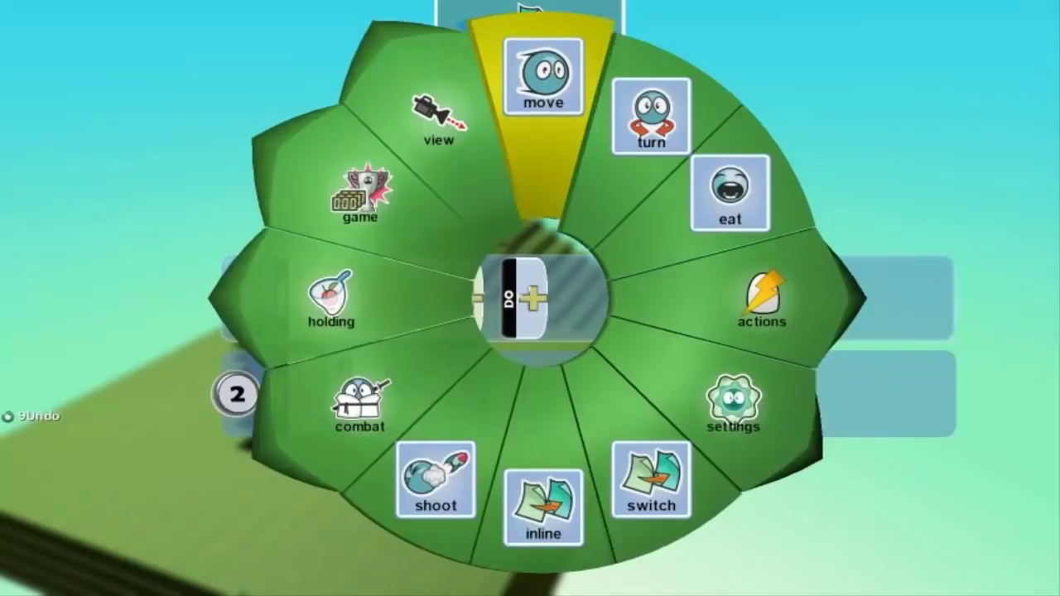
key("Return")
key("Return")
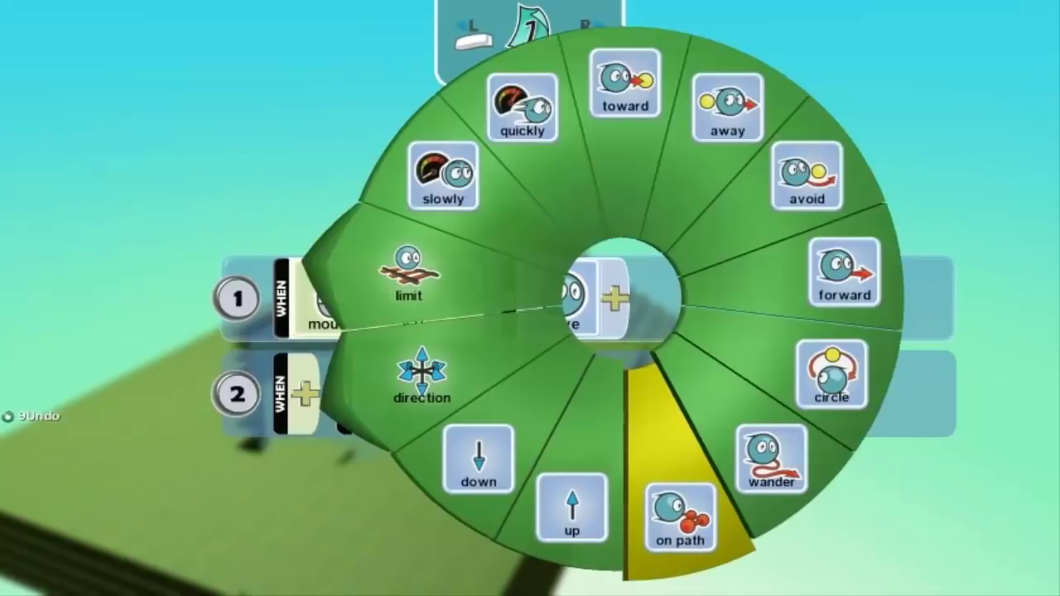
key("Return")
- Look through the alternative actions for the move tile of rule 1
key("Return")
key("Right")
key("Right")
key("Right")
key("Right")
key("Right")
key("Right")
key("Right")
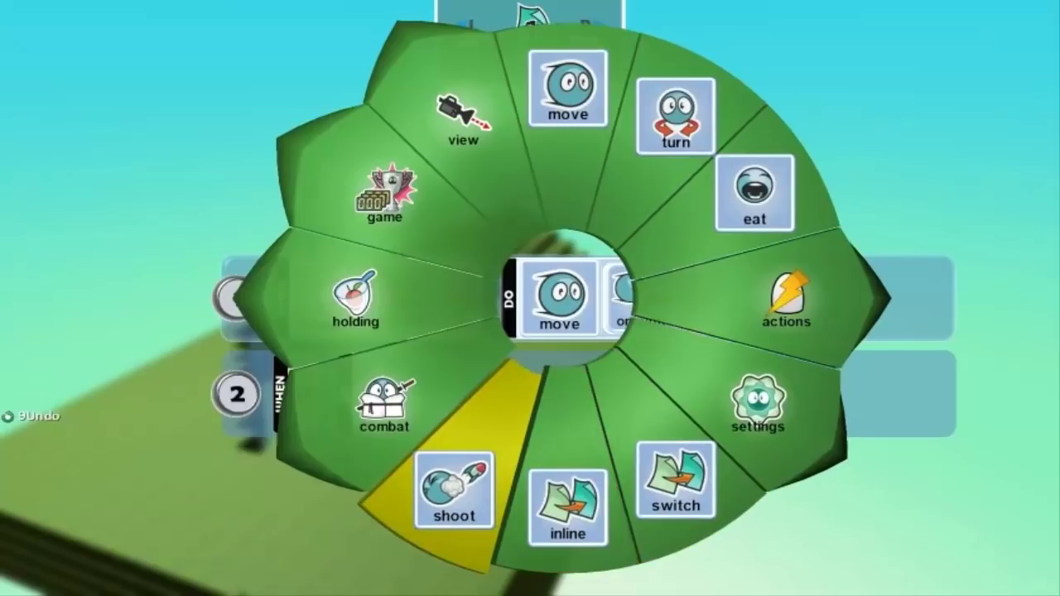
key("Left")
key("Left")
key("Left")
key("Left")
key("Escape")
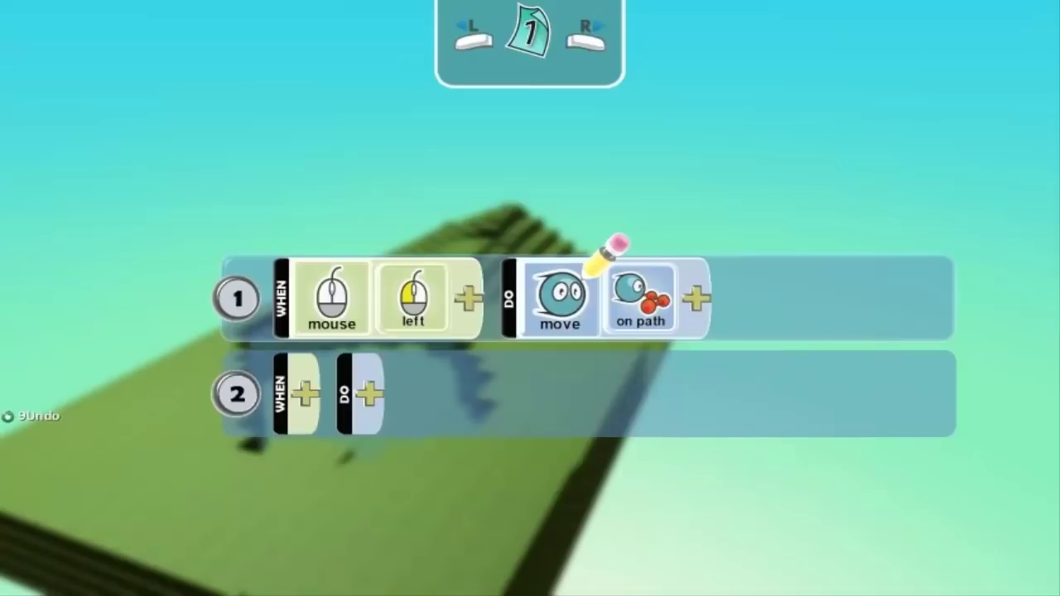
- Look through the modifiers offered after the on path tile, then leave the fish's program
left_click(696, 298)
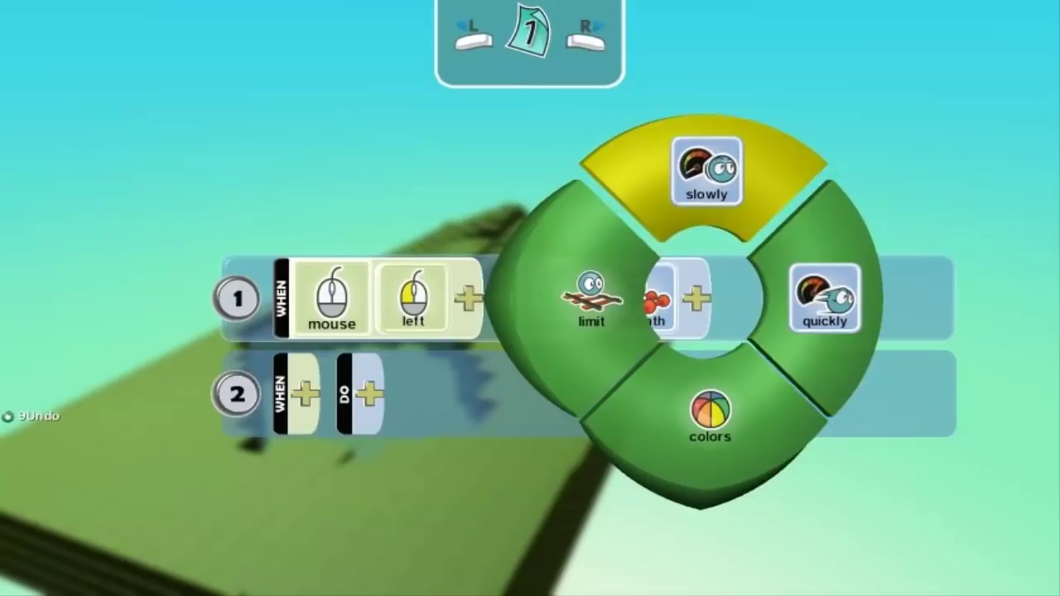
key("Right")
key("Left")
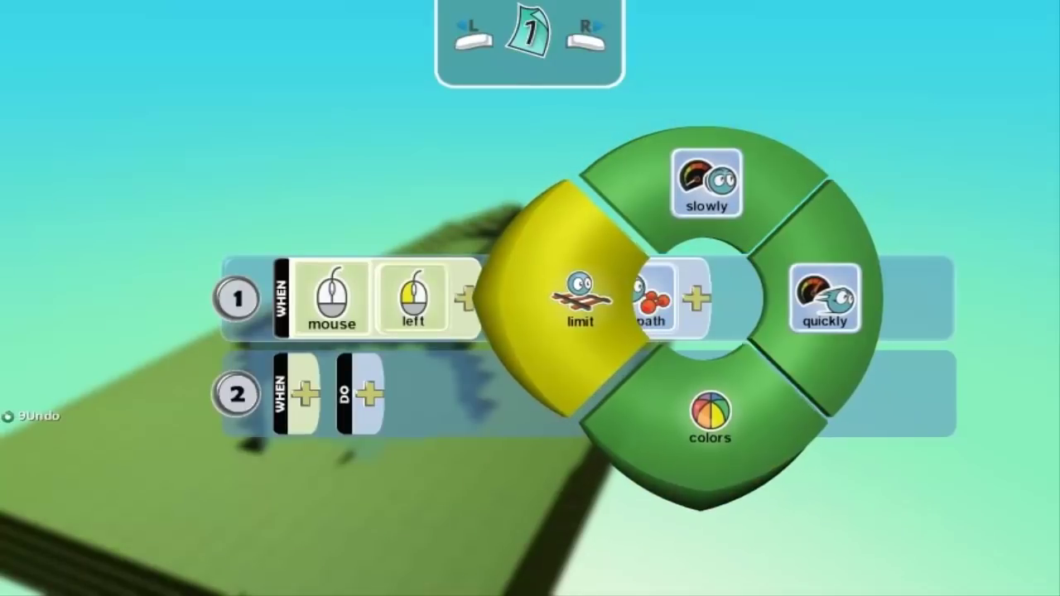
key("Down")
key("Left")
key("Escape")
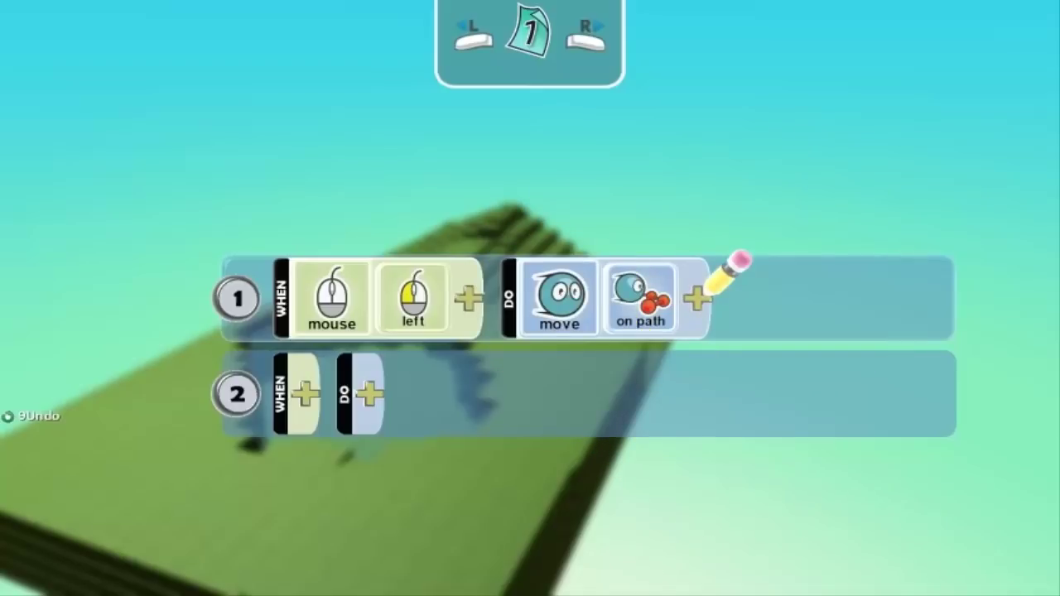
key("Escape")
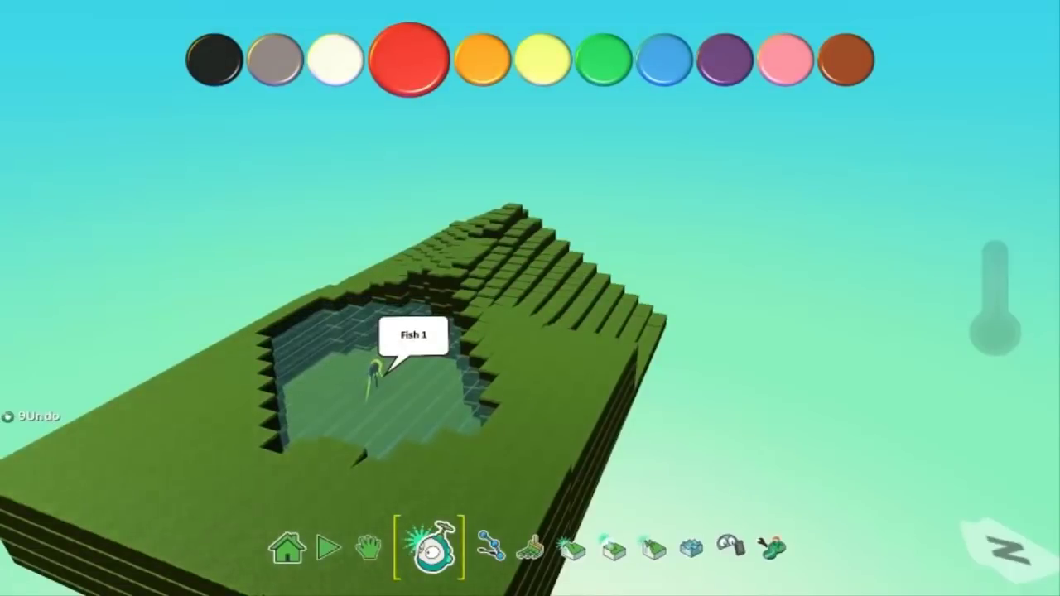
- Lay a closed white path of eight nodes around the fish in the pond
key("Right")
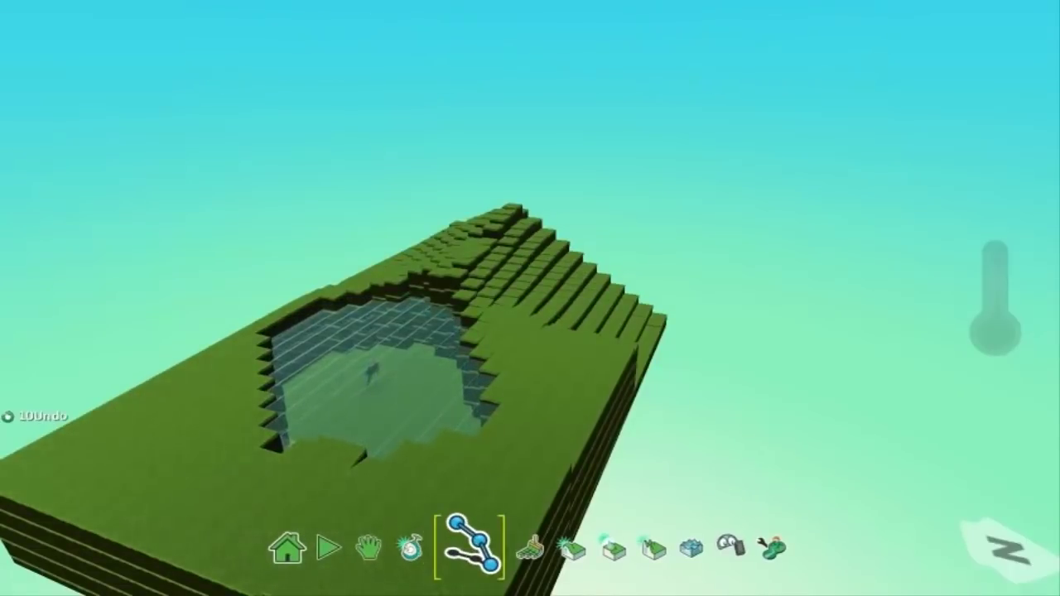
left_click(413, 387)
left_click(403, 339)
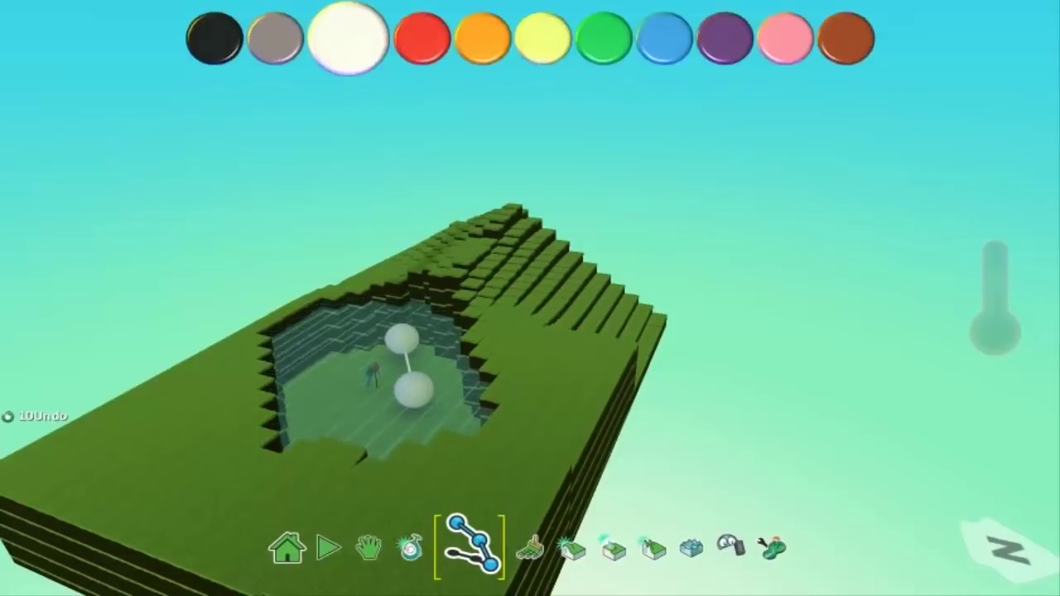
left_click(334, 343)
left_click(338, 389)
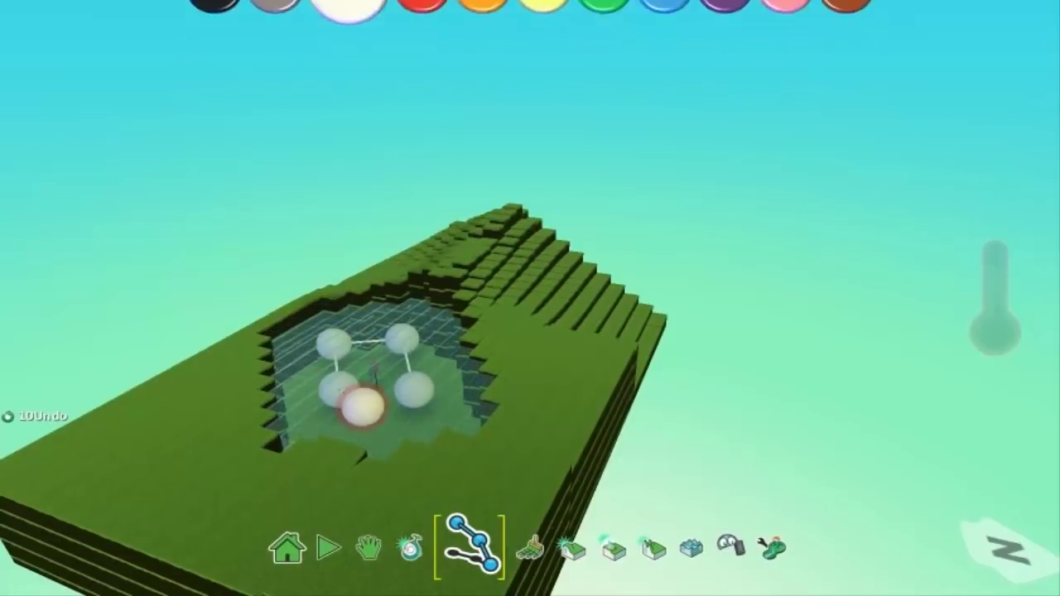
left_click(373, 412)
left_click(425, 356)
left_click_drag(382, 259, 340, 355)
left_click(311, 375)
left_click(373, 414)
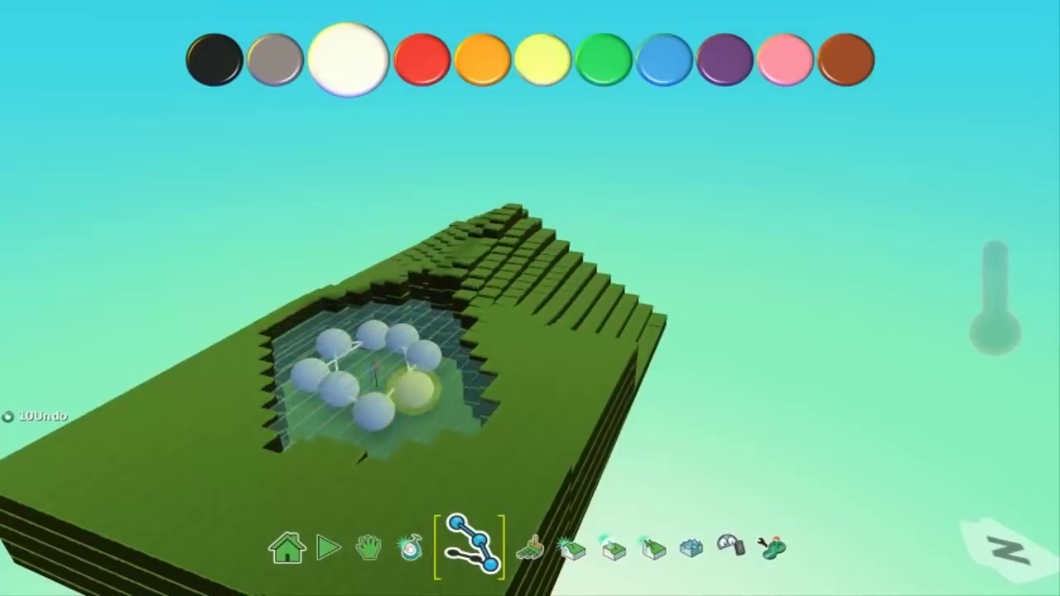
left_click(414, 389)
- Play the world to test the fish's movement, then return to editing
left_click(349, 547)
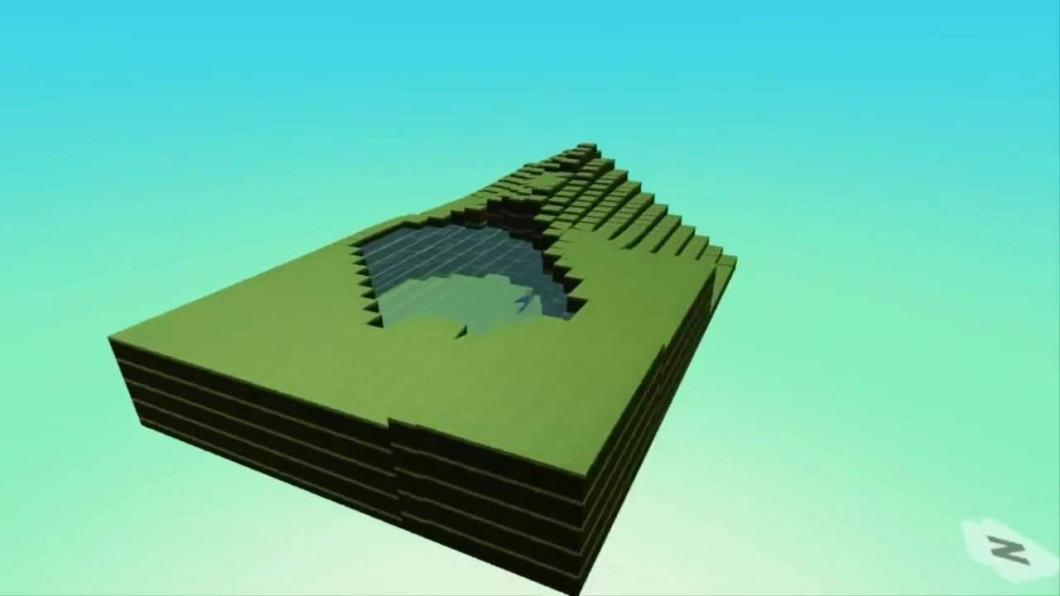
key("Escape")
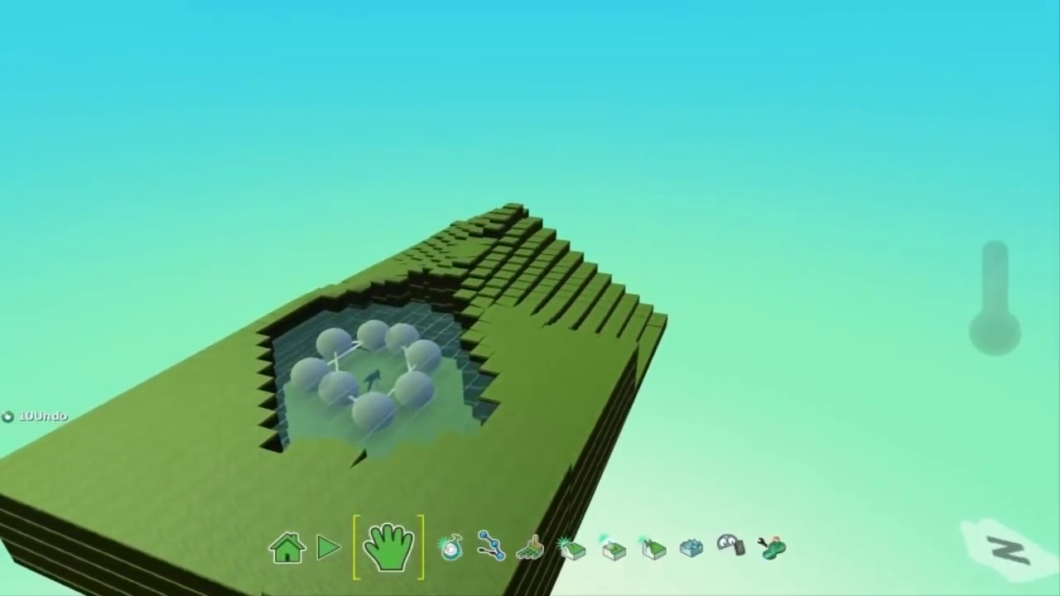
left_click(451, 547)
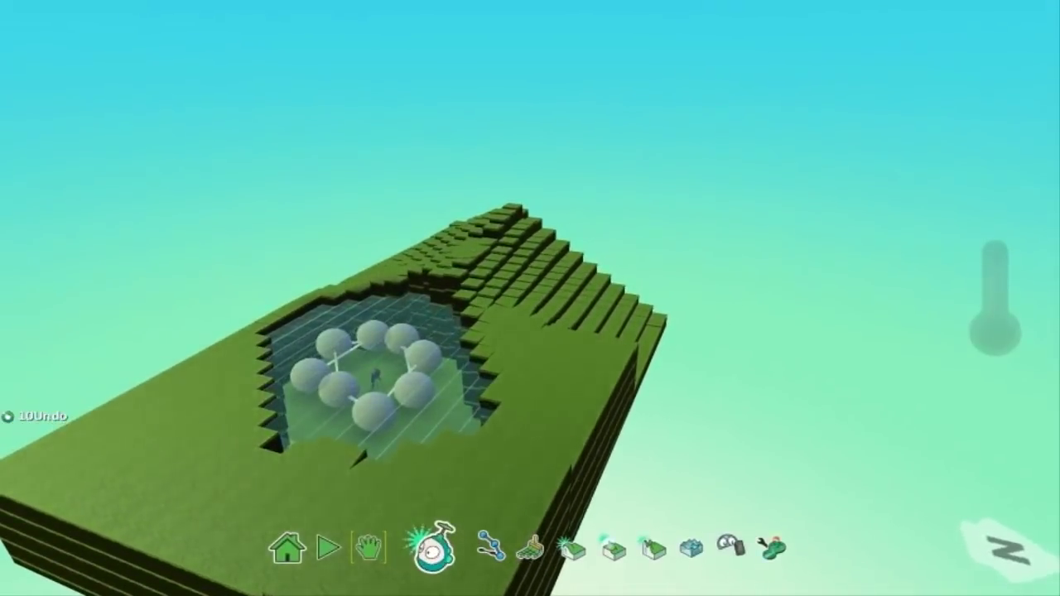
left_click(369, 547)
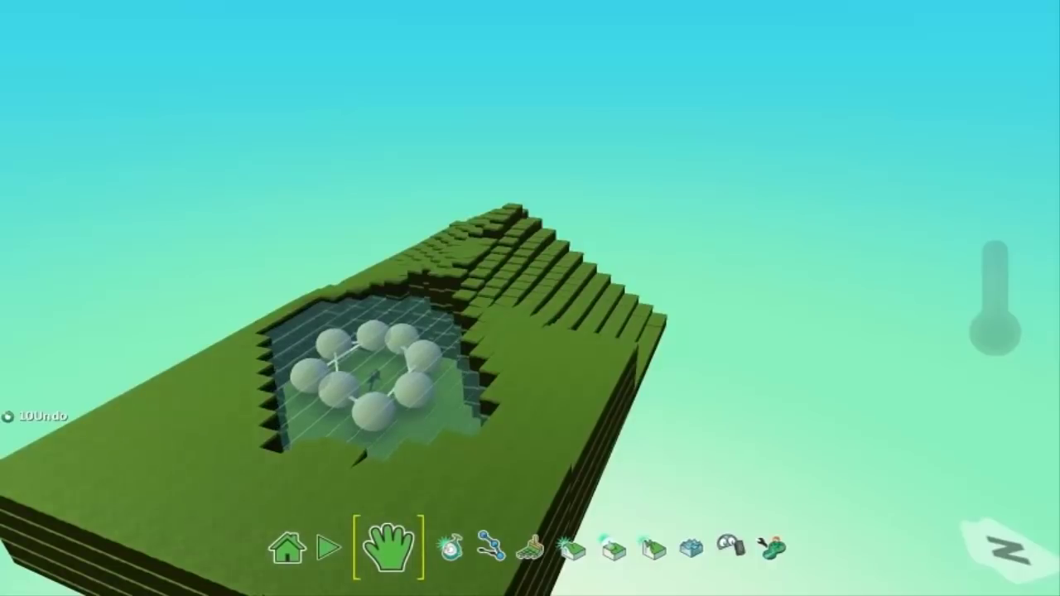
- Copy the fish in the pond and paste three copies of it along the near side of the white path
left_click(451, 547)
right_click(375, 378)
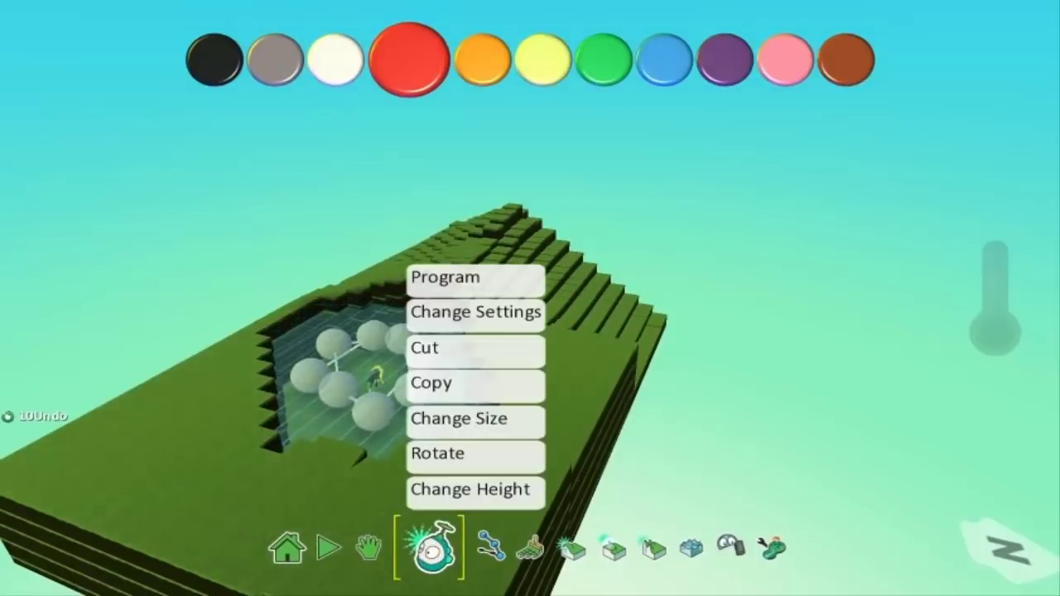
left_click(452, 385)
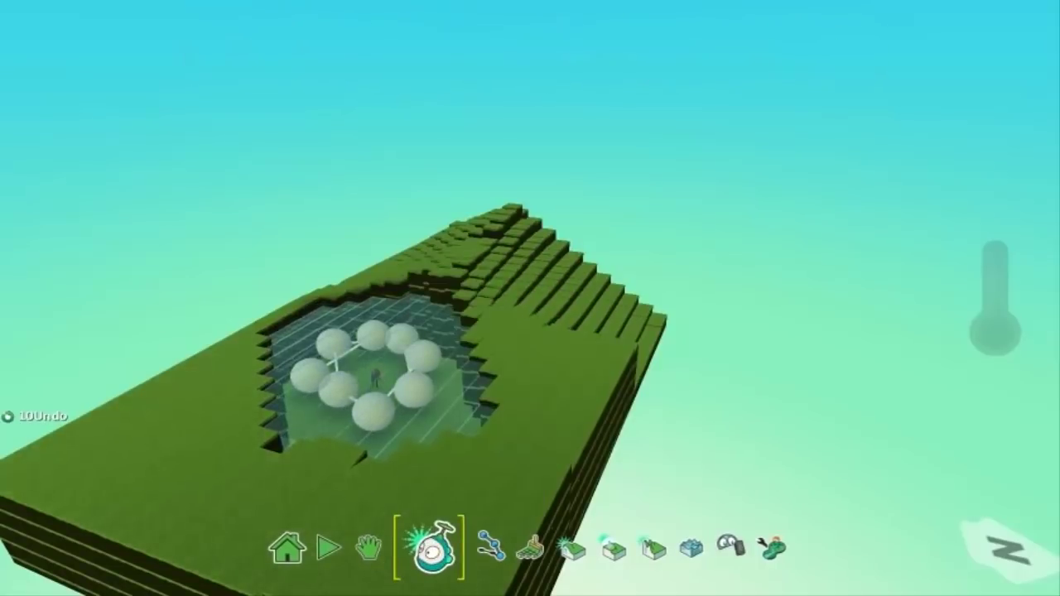
right_click(421, 404)
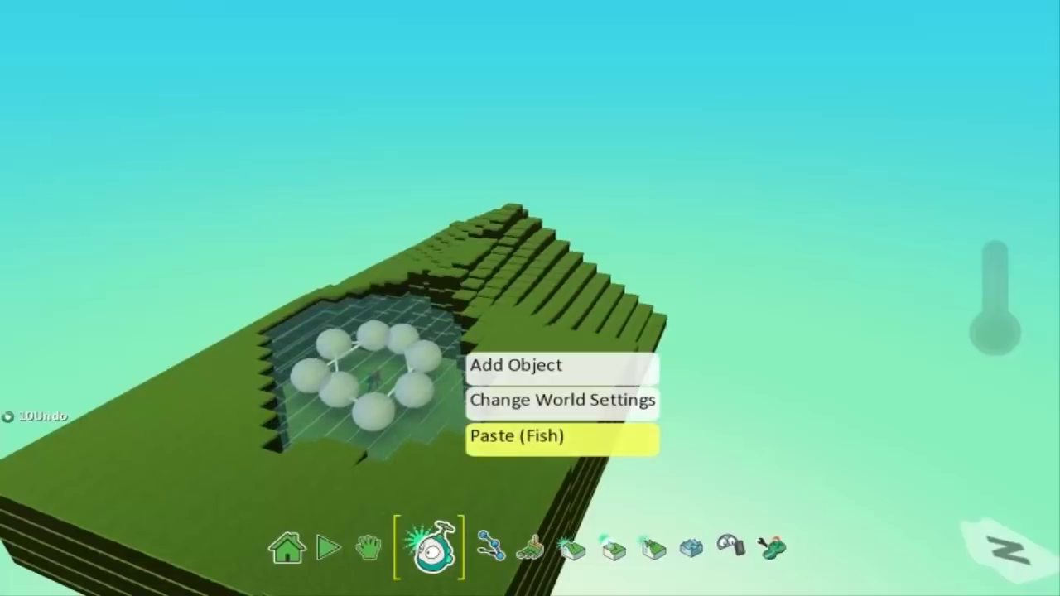
left_click(516, 437)
right_click(373, 424)
left_click(468, 455)
right_click(344, 398)
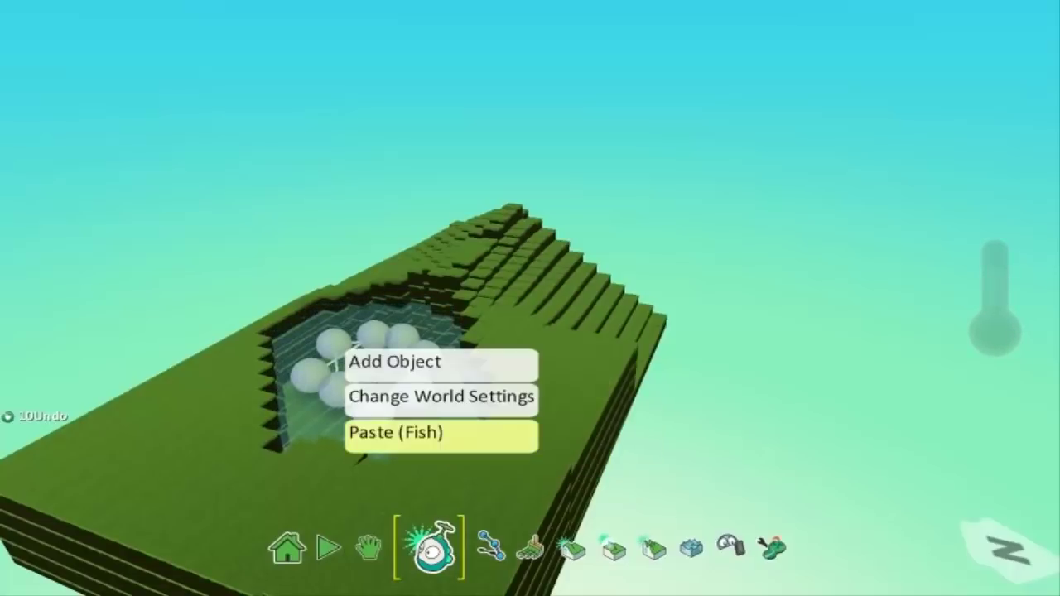
left_click(436, 433)
- Paste three more copies of the fish, one by the far nodes and two by the near nodes
right_click(413, 345)
left_click(506, 379)
right_click(427, 417)
left_click(521, 452)
right_click(375, 428)
left_click(466, 462)
- Paste further fish copies into the remaining gaps of the pond, both around the path and inside its loop
right_click(377, 303)
key("Escape")
right_click(409, 279)
key("Escape")
right_click(445, 375)
key("Escape")
right_click(341, 421)
left_click(435, 457)
right_click(413, 325)
left_click(505, 359)
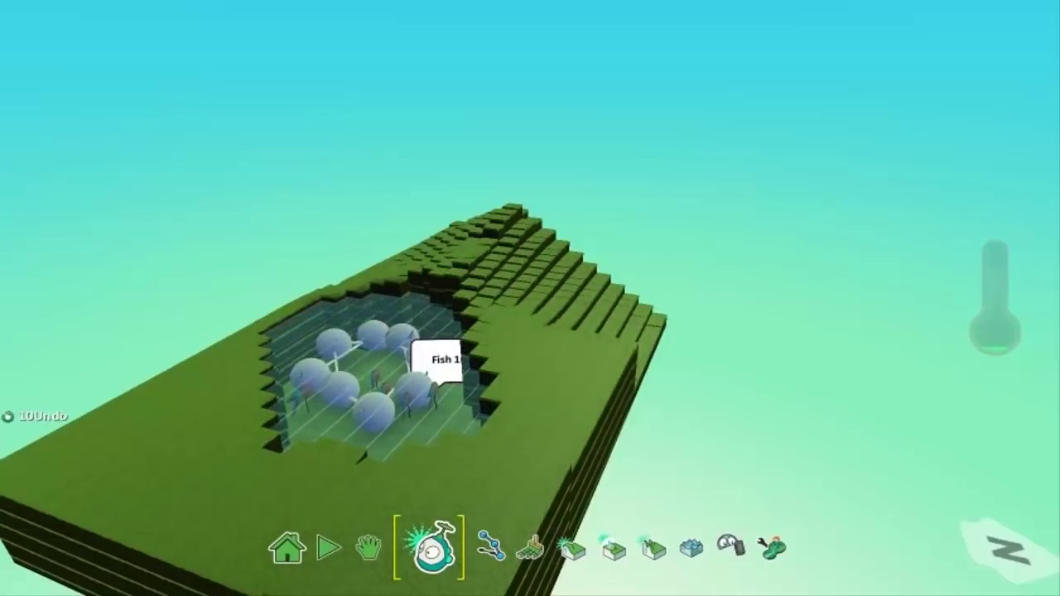
right_click(454, 383)
key("Escape")
right_click(349, 373)
key("Escape")
right_click(373, 364)
left_click(439, 396)
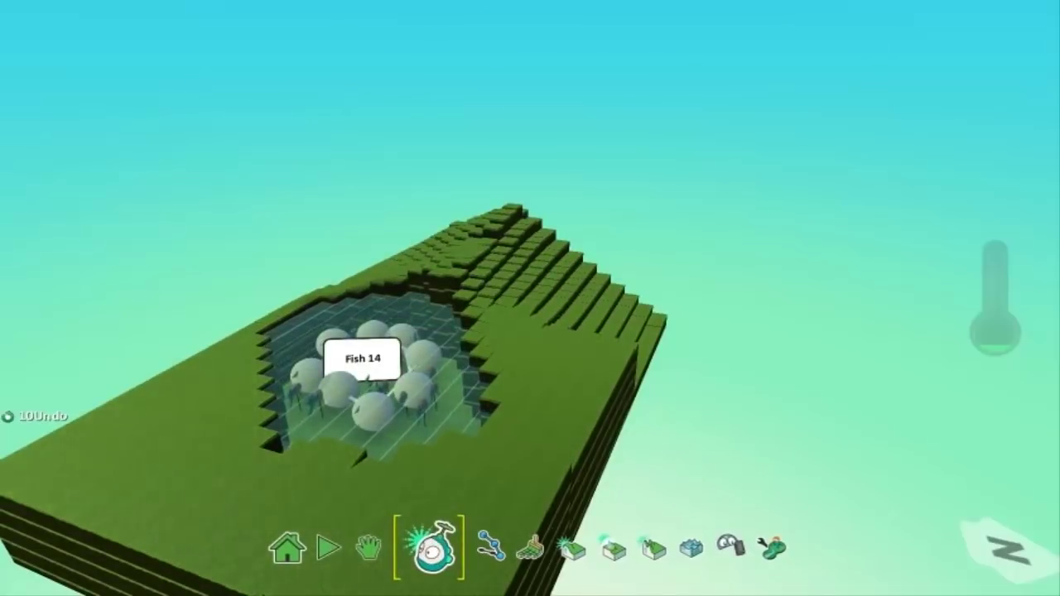
- Play the world to test how the group of fish swims, then return to editing
left_click(330, 547)
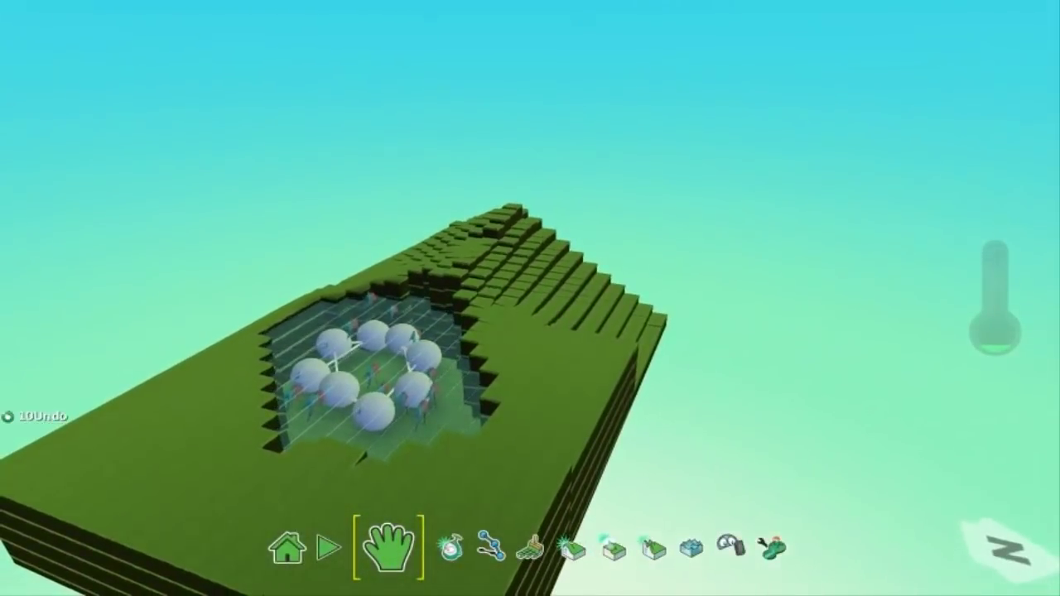
key("Right")
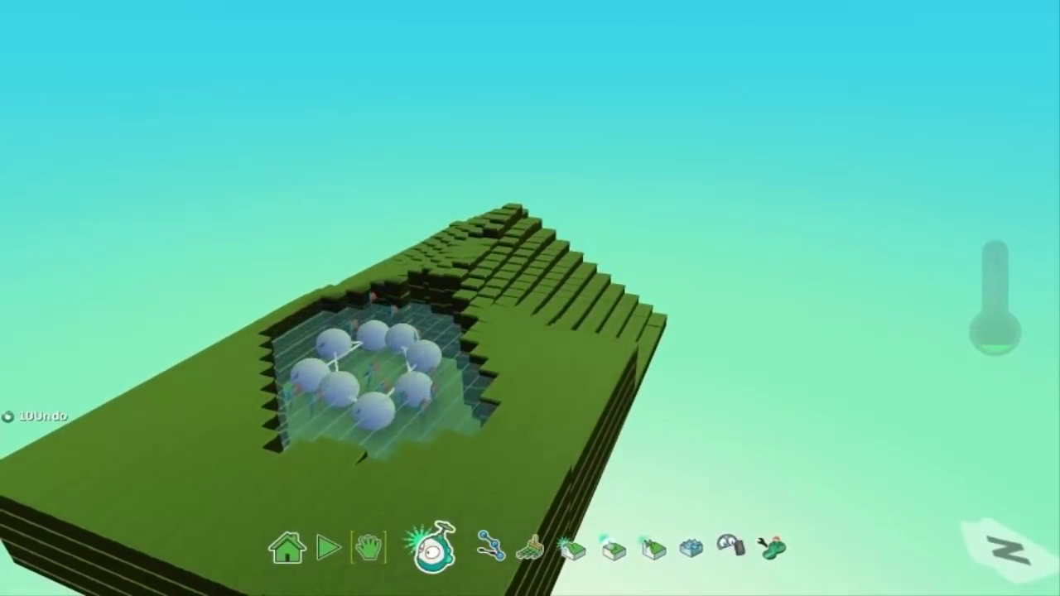
key("Left")
- Frame the pond with the hill behind it and set the world's camera mode to Fixed Position
right_click_drag(530, 299, 652, 305)
scroll(530, 299, "up", 3)
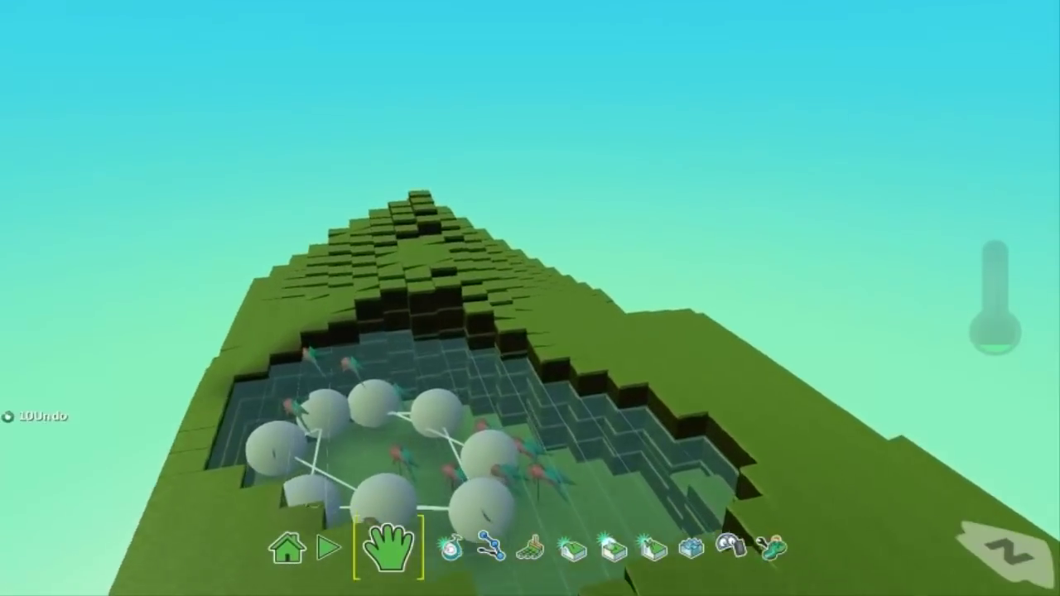
scroll(530, 298, "down", 1)
scroll(531, 298, "down", 2)
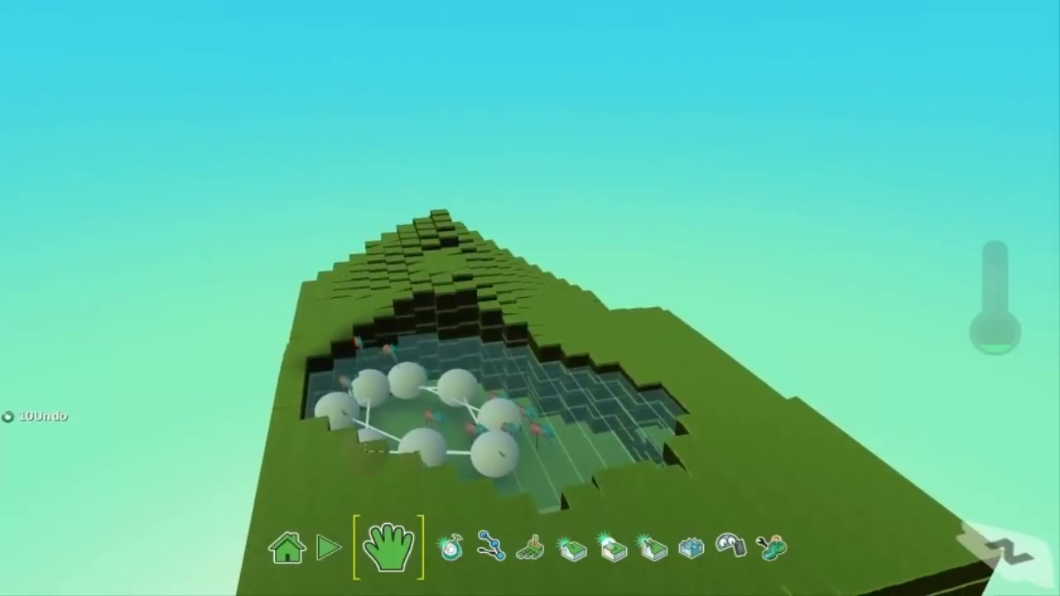
scroll(530, 298, "up", 3)
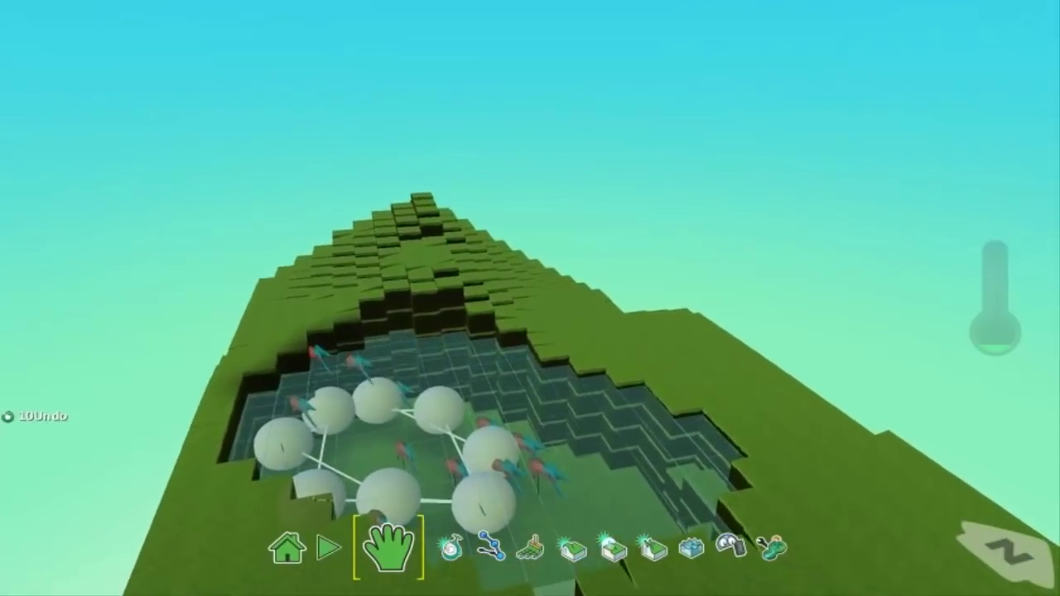
scroll(530, 298, "down", 2)
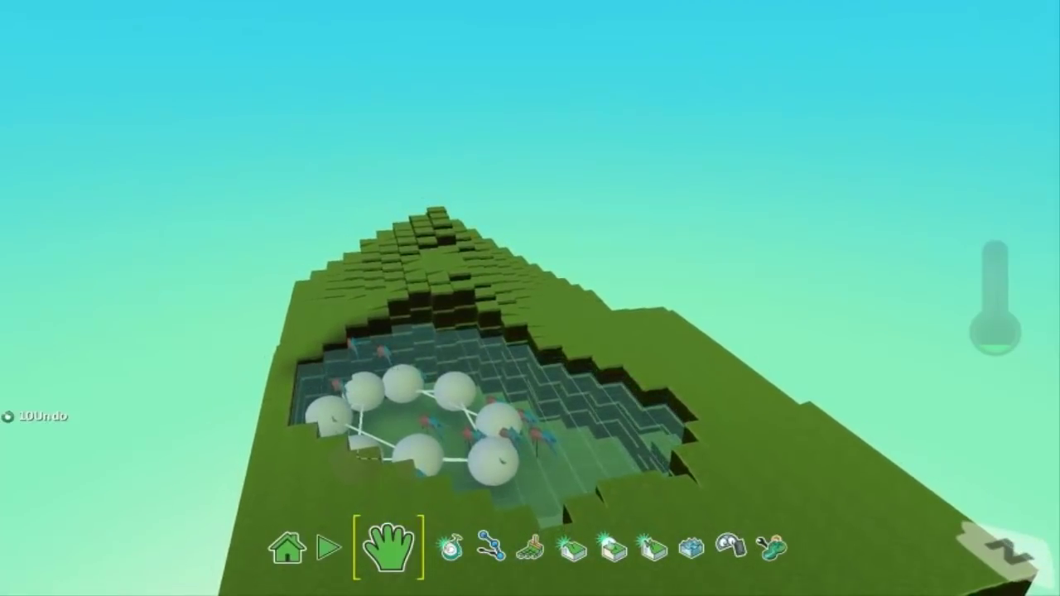
key("Right")
key("Right")
key("Right")
key("Right")
key("Right")
key("Right")
key("Right")
key("Right")
key("Right")
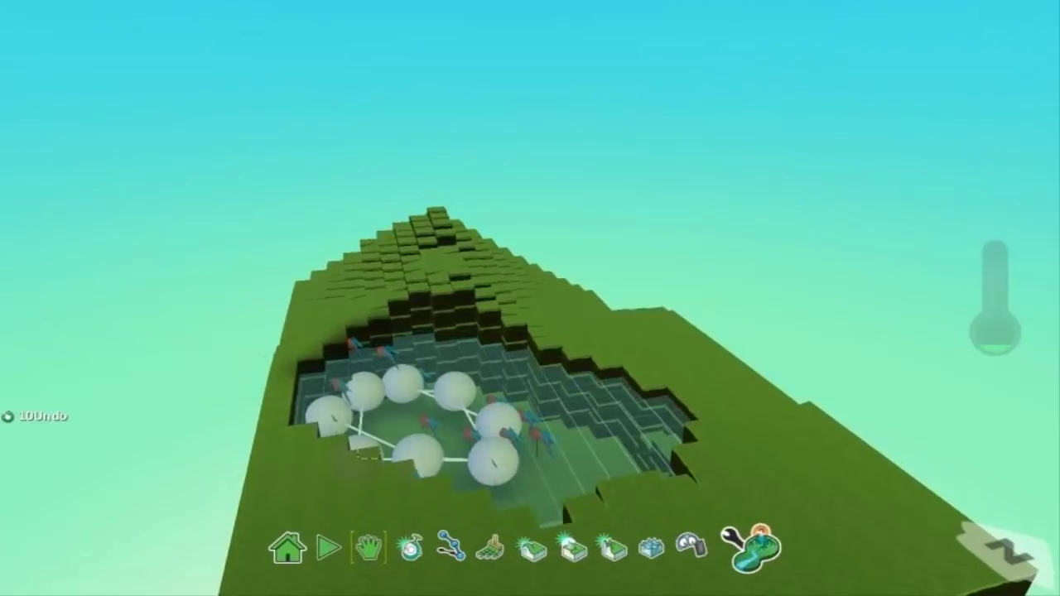
key("Return")
key("Down")
key("Down")
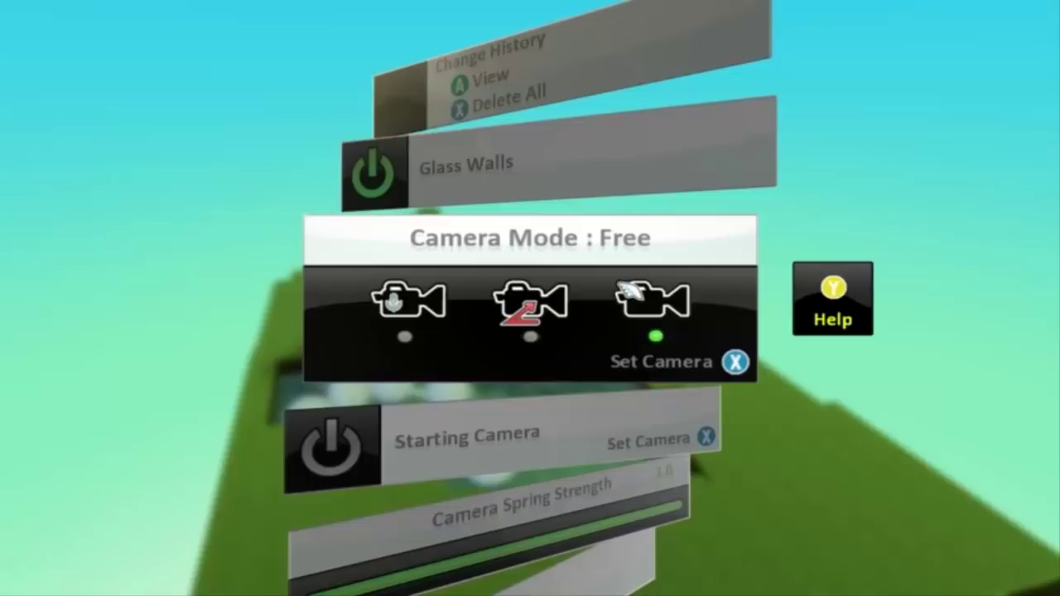
key("Right")
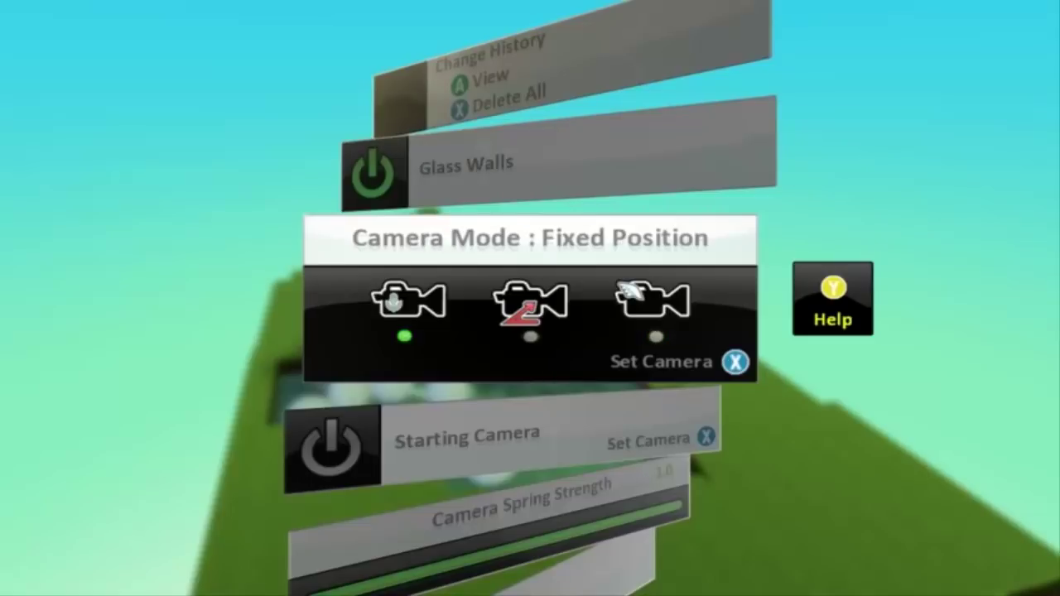
key("Escape")
- Play the world to check the fixed camera view of the pond, then return to editing
key("Left")
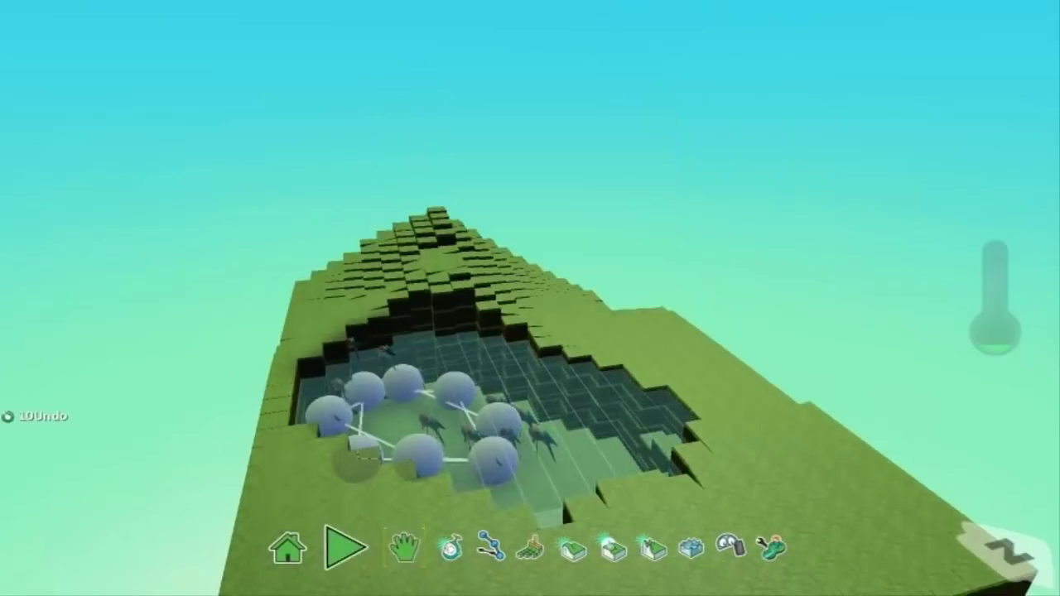
key("Return")
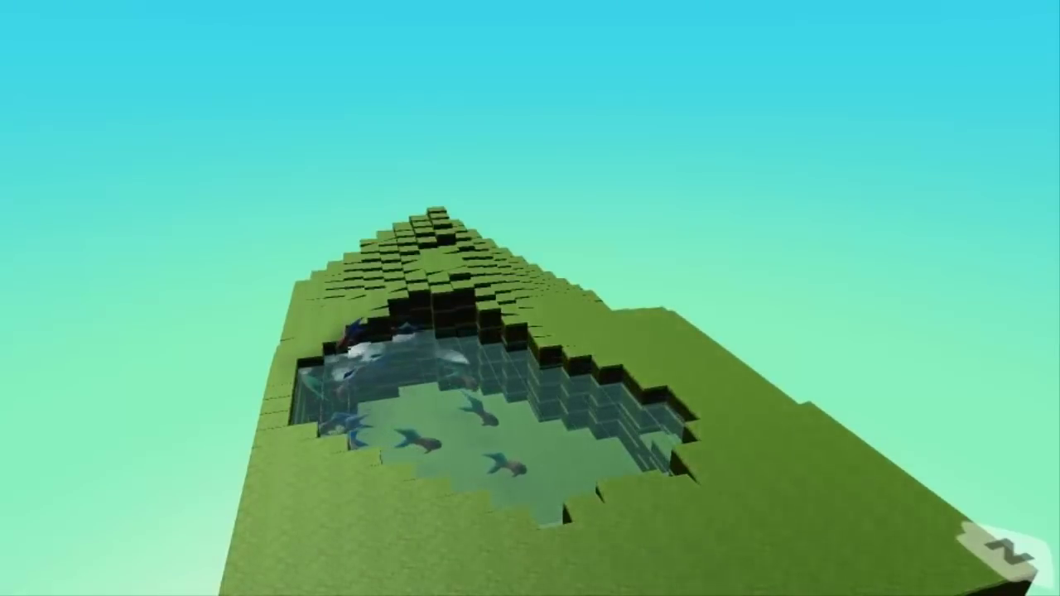
key("Escape")
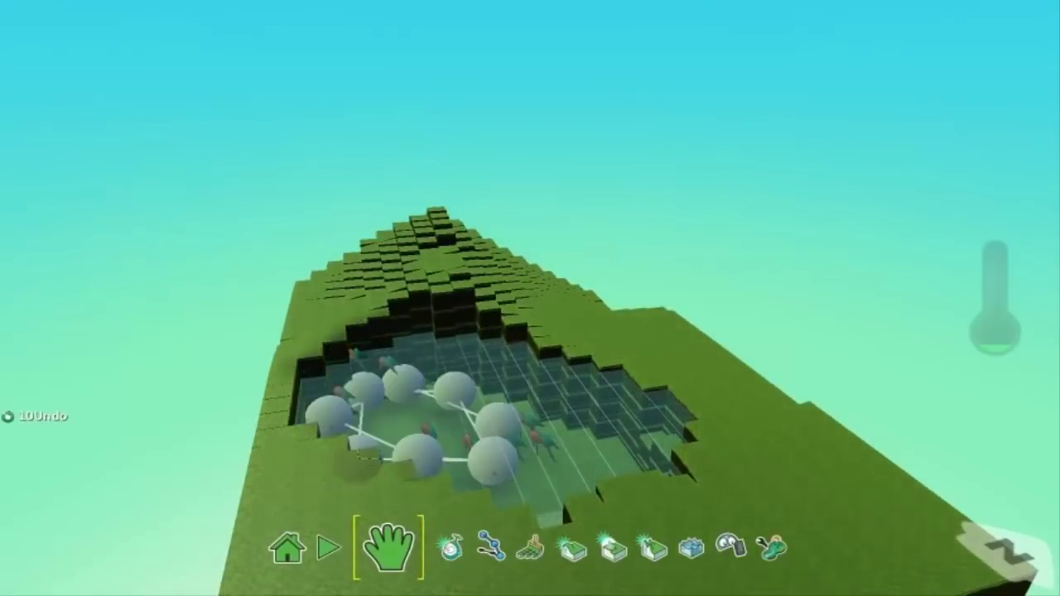
- Add a Kodu character on the flat grass beside the far end of the pond
key("Right")
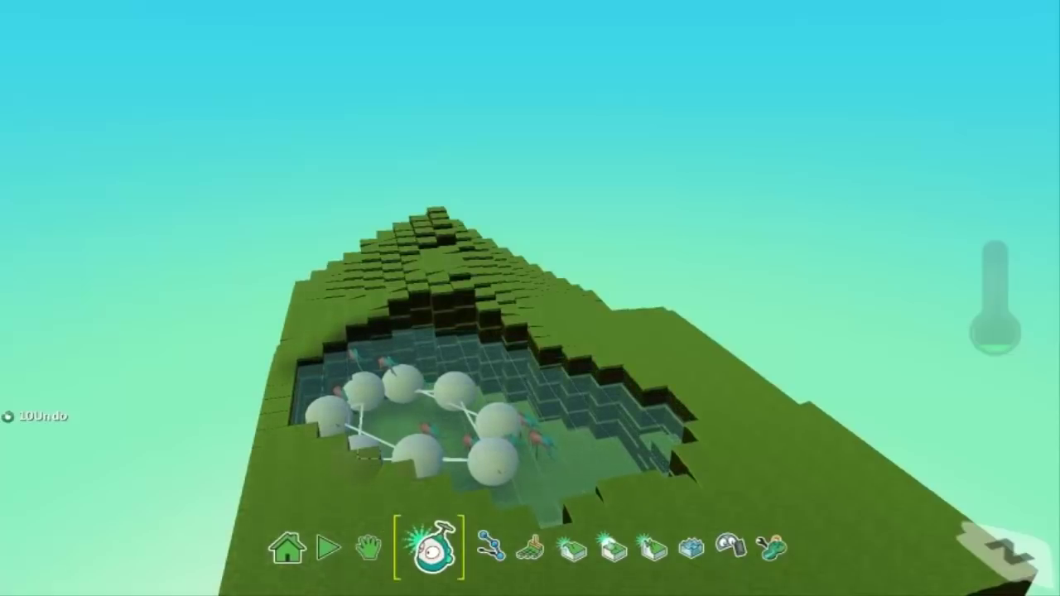
left_click(652, 334)
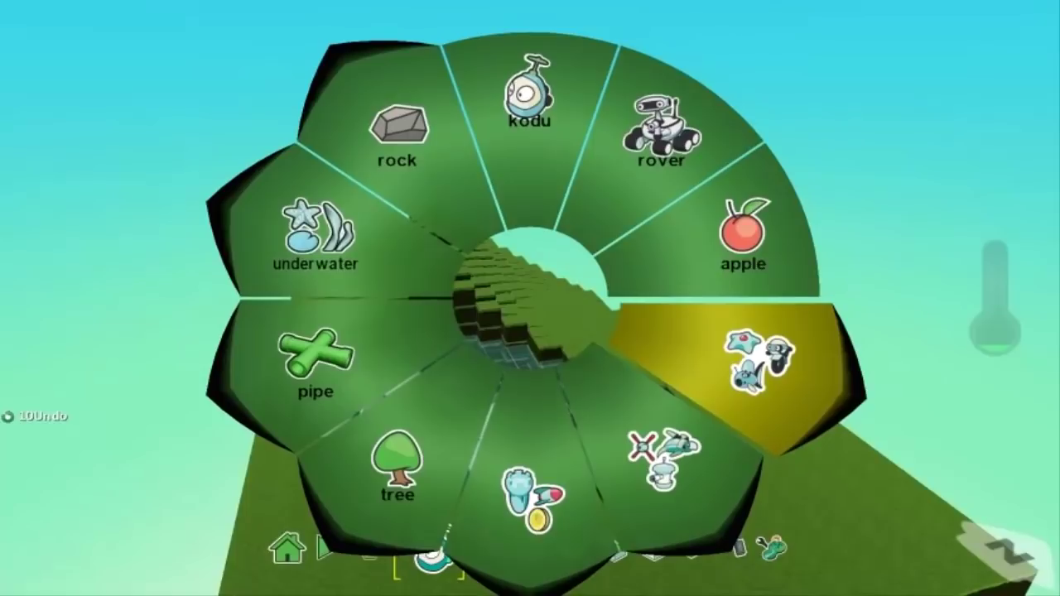
left_click(528, 87)
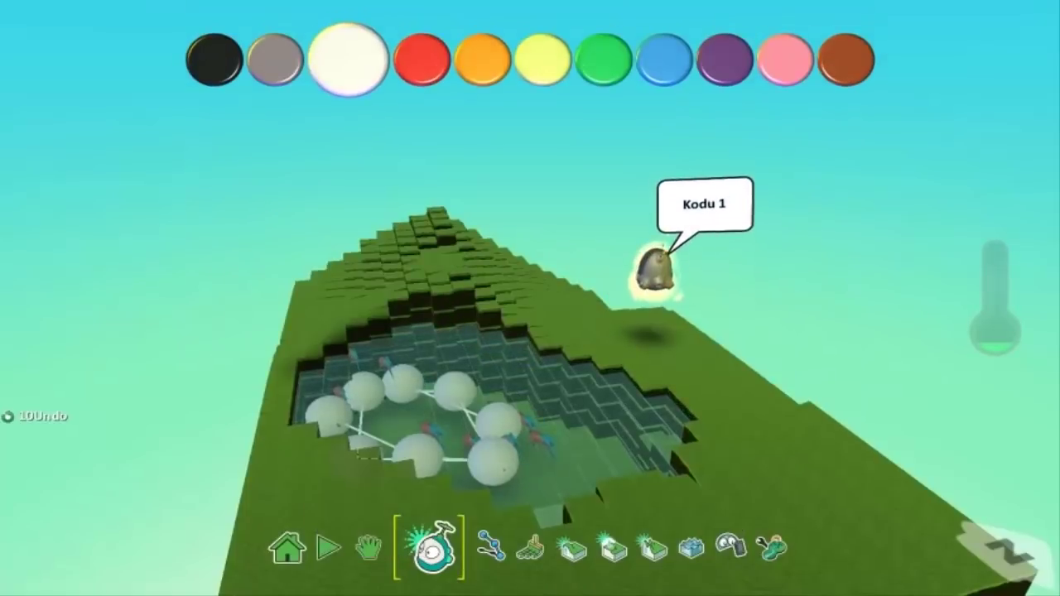
- Rotate the Kodu on the grass to change the direction it faces
right_click(655, 274)
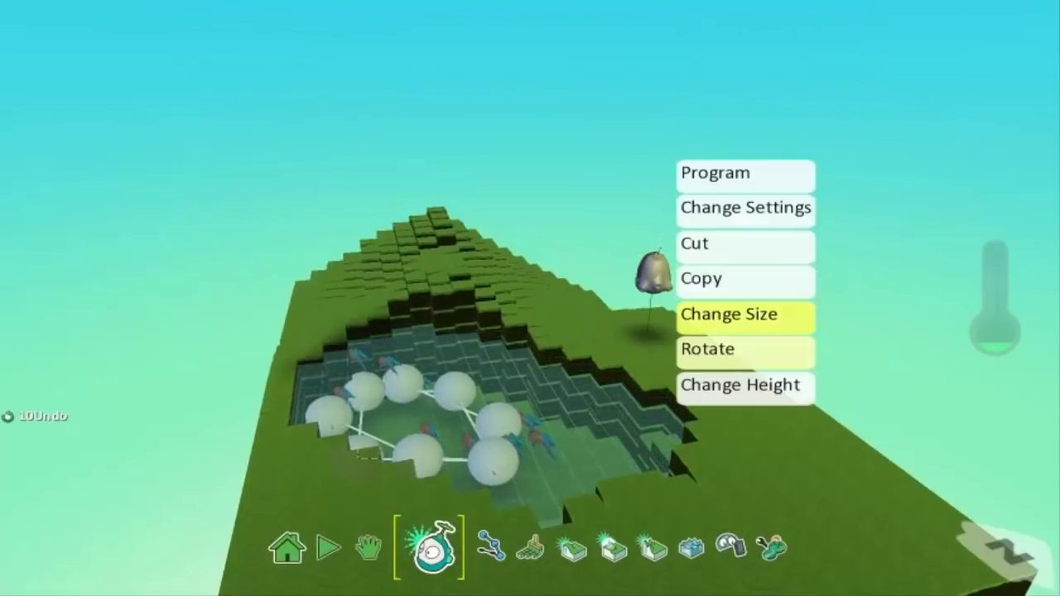
left_click(729, 351)
key("Left")
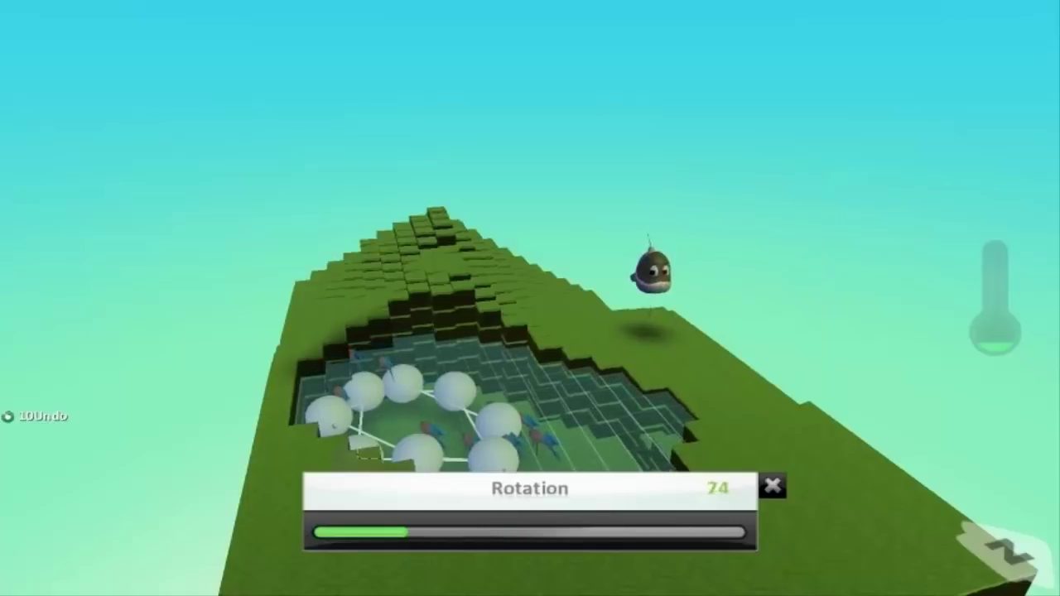
key("Right")
key("Right")
key("Left")
left_click(773, 486)
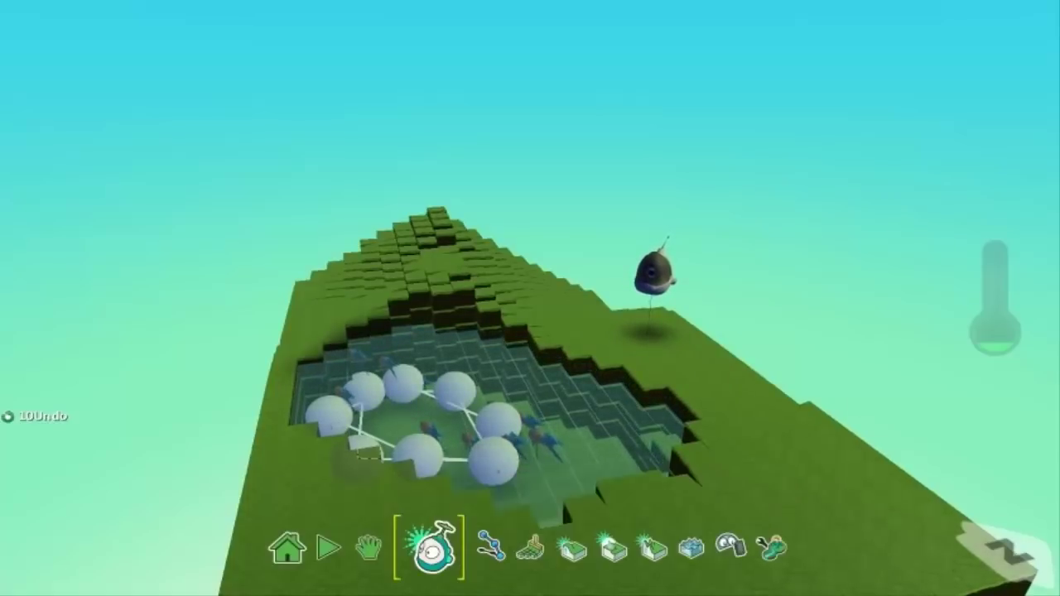
- Lower the Kodu to the ground by setting its height to 0.60
right_click(656, 272)
key("Down")
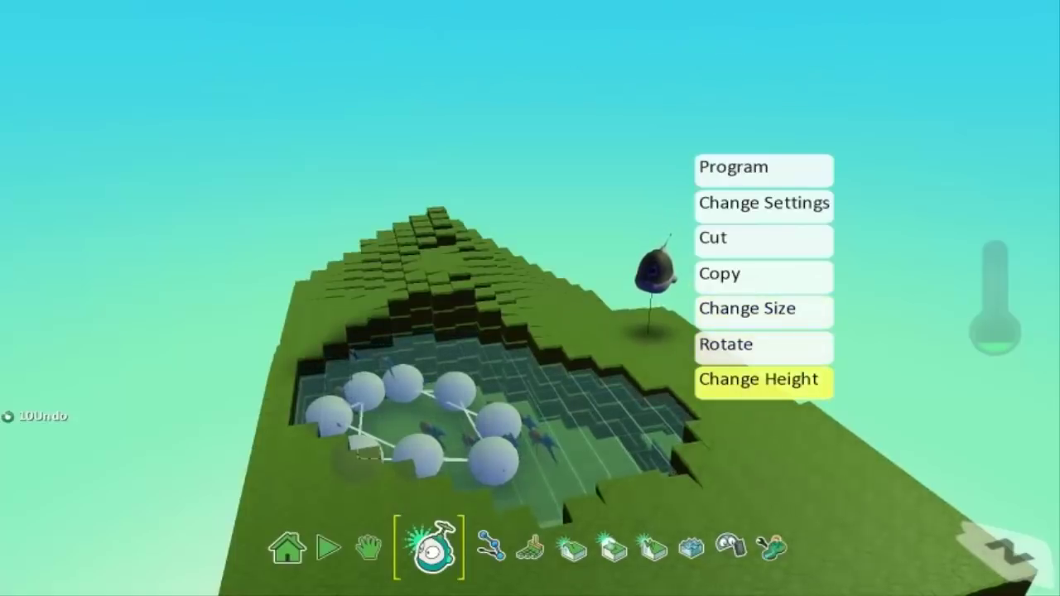
key("Return")
key("Left")
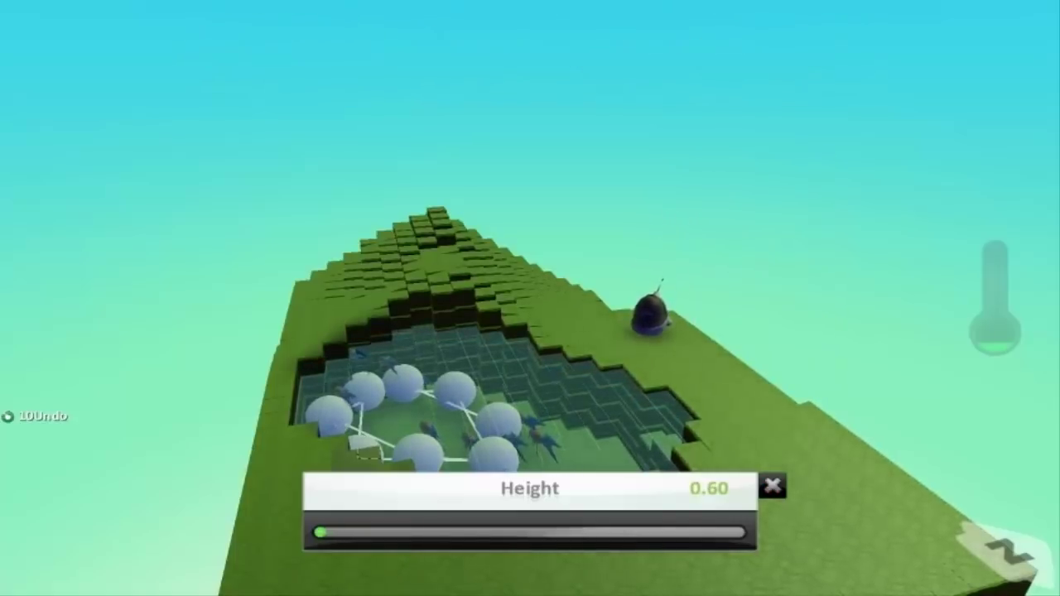
key("Return")
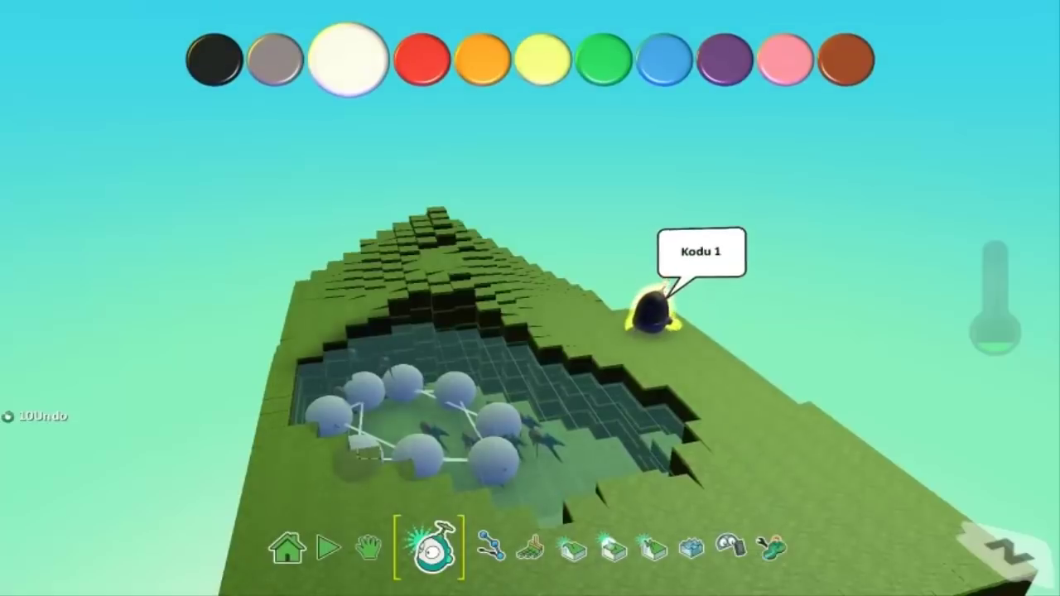
- Try out several colours on the Kodu and settle on red
key("Return")
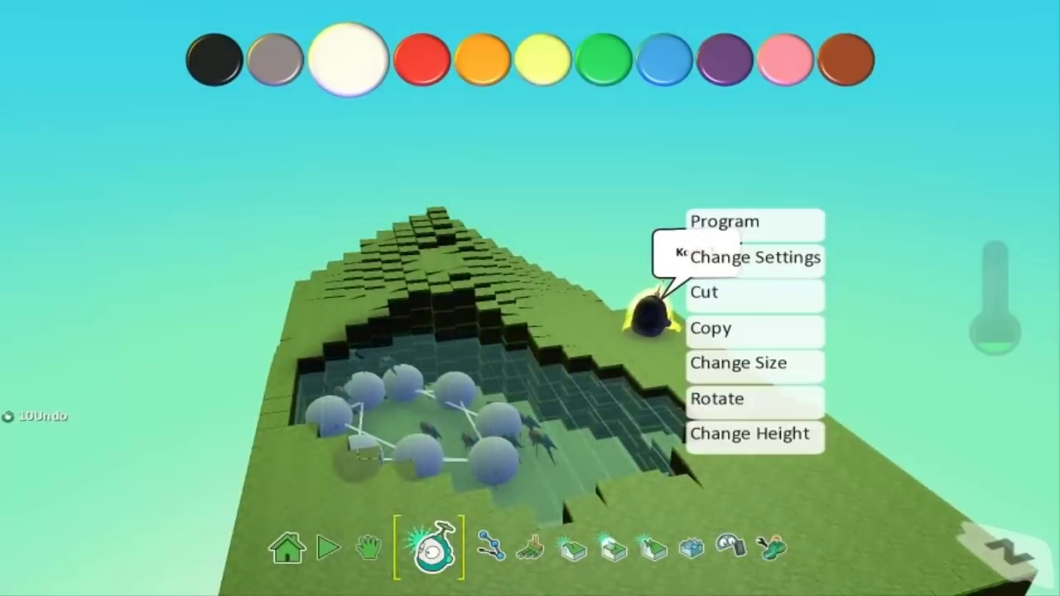
key("Escape")
key("Right")
key("Right")
key("Right")
key("Right")
key("Left")
key("Left")
key("Left")
key("Left")
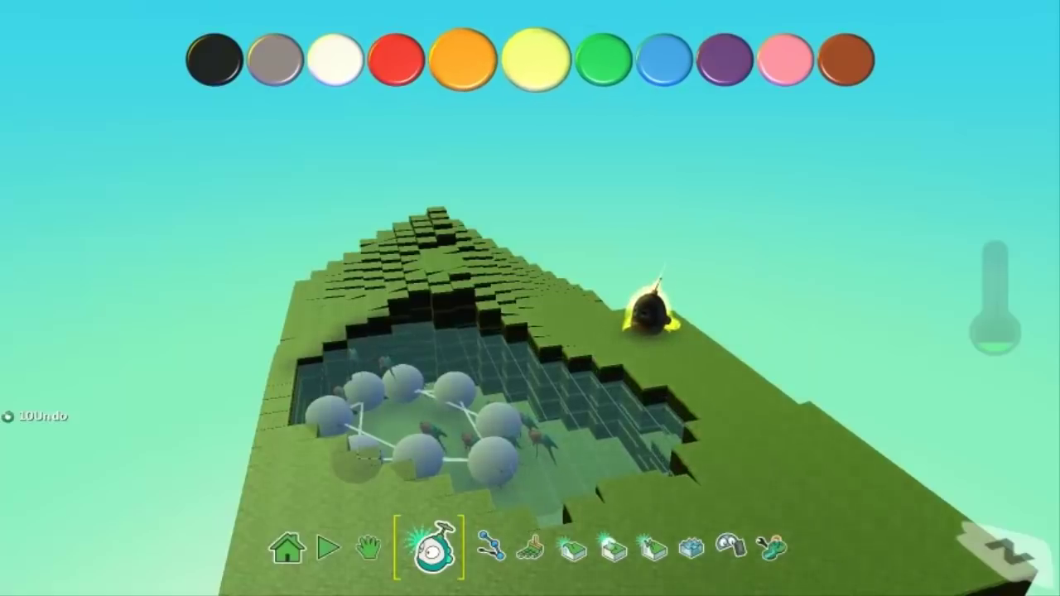
key("Left")
key("Left")
key("Left")
key("Left")
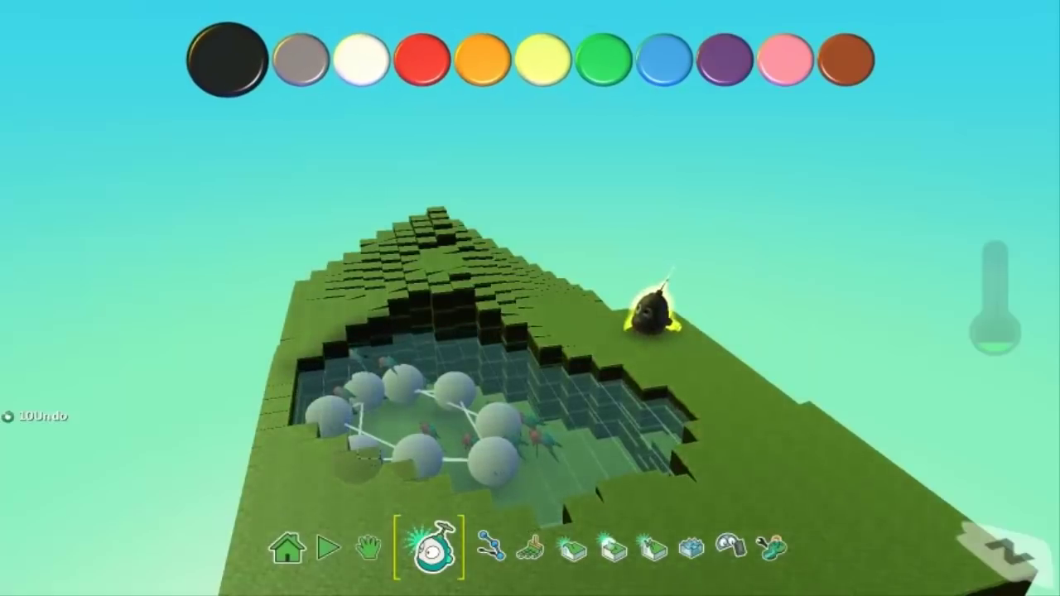
key("Left")
key("Right")
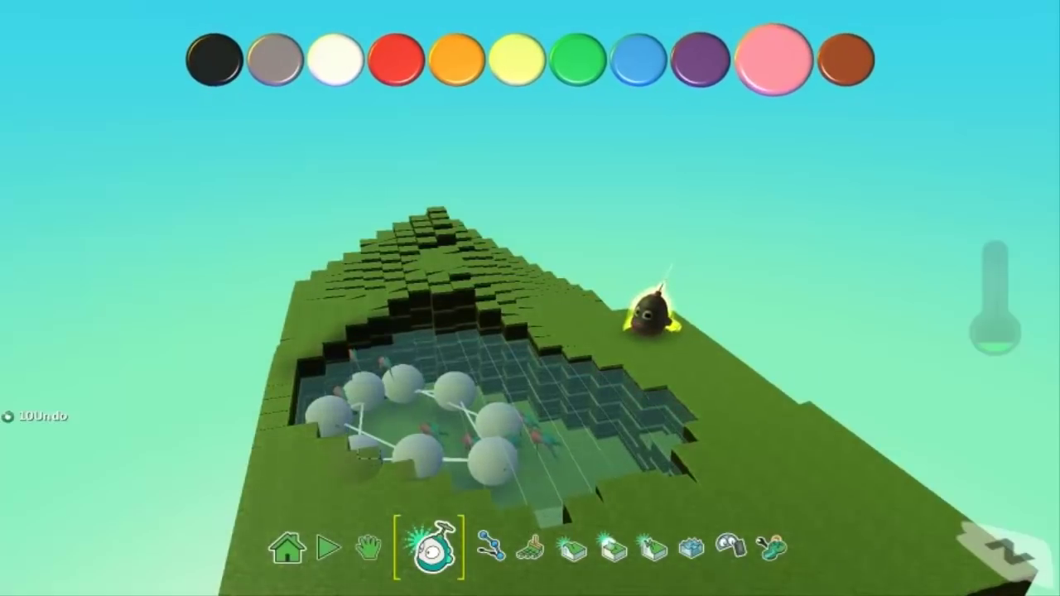
key("Left")
key("Left")
key("Left")
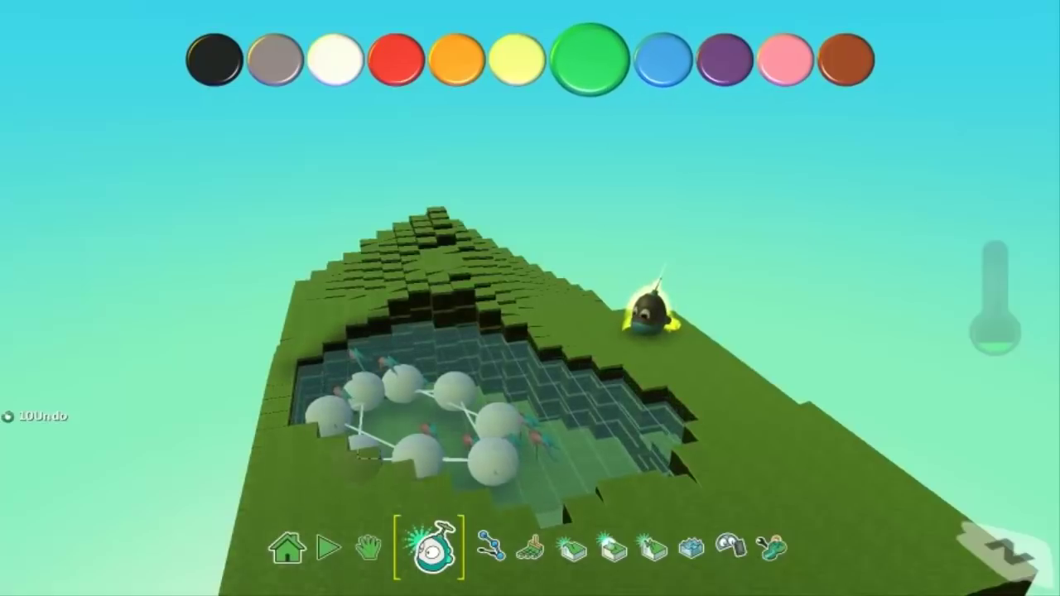
key("Left")
key("Left")
key("Left")
- Play the world to view the red Kodu beside the swimming fish, then return to editing
key("Escape")
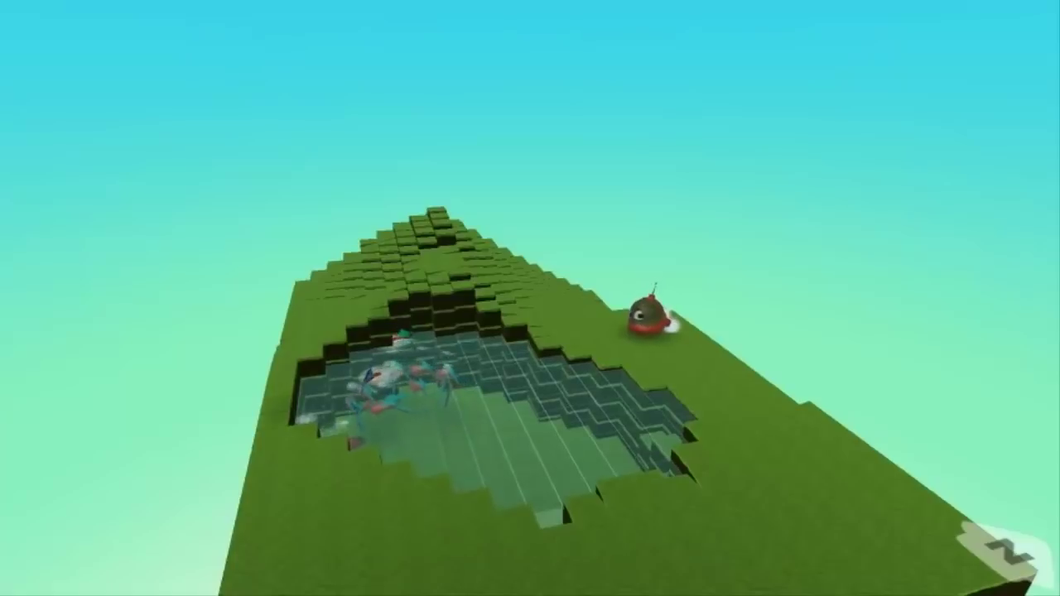
key("Escape")
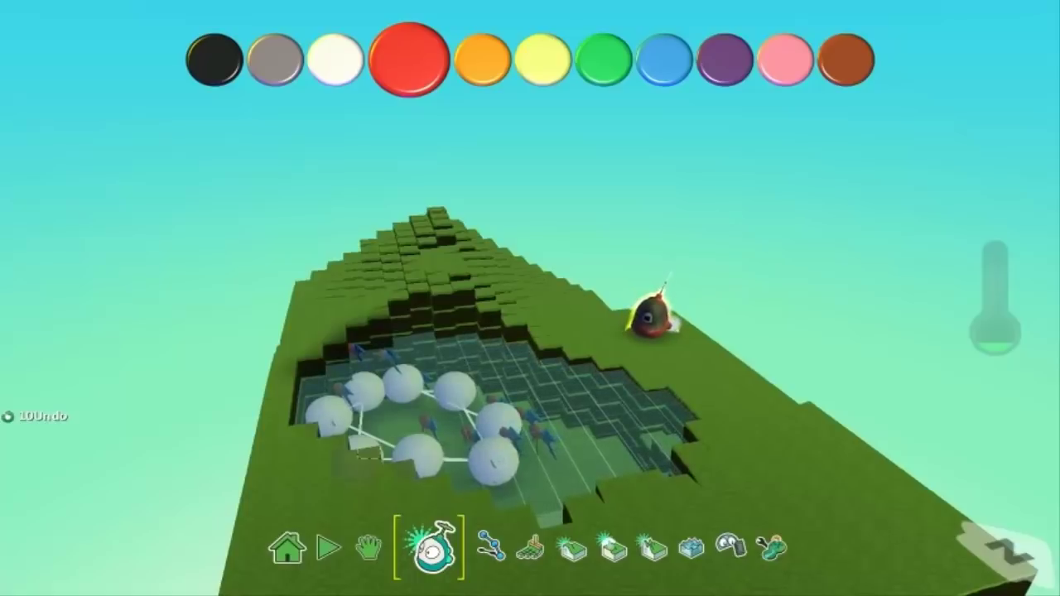
- Enlarge the red Kodu by setting its size to 1.2
right_click(654, 319)
left_click(739, 365)
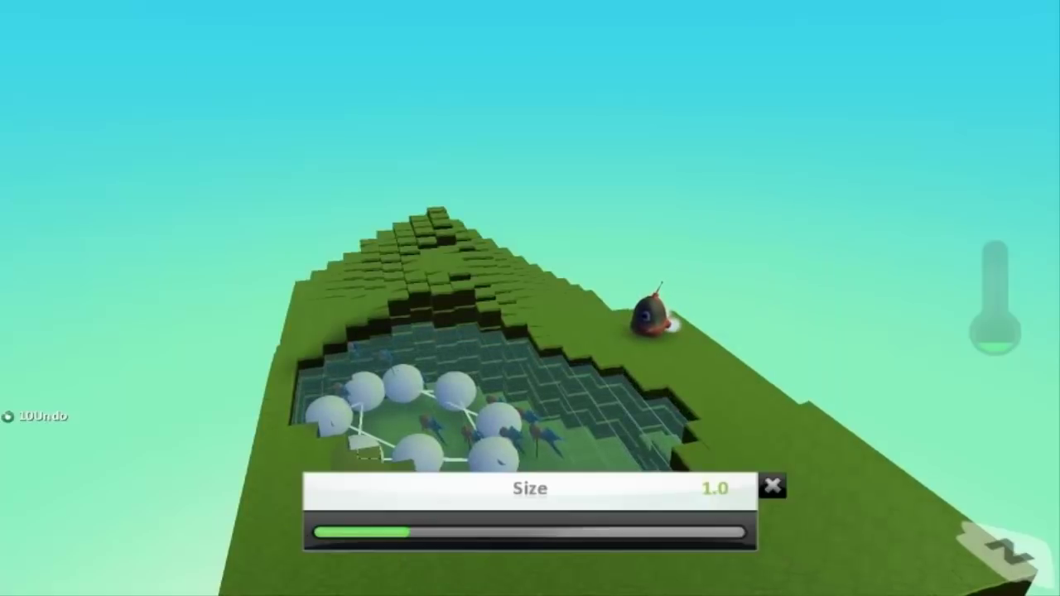
key("Right")
key("Right")
key("Right")
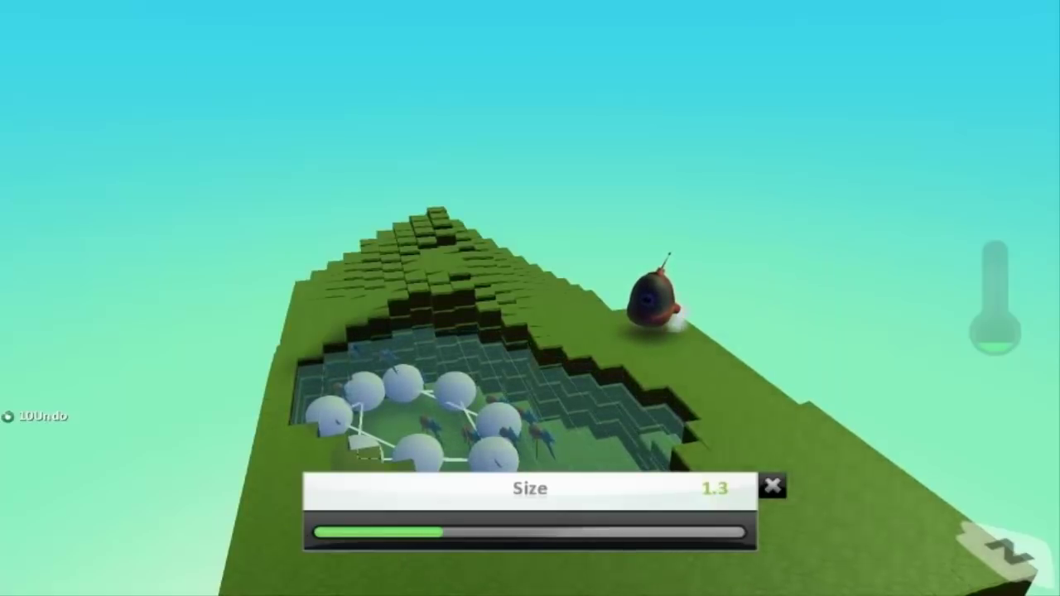
key("Left")
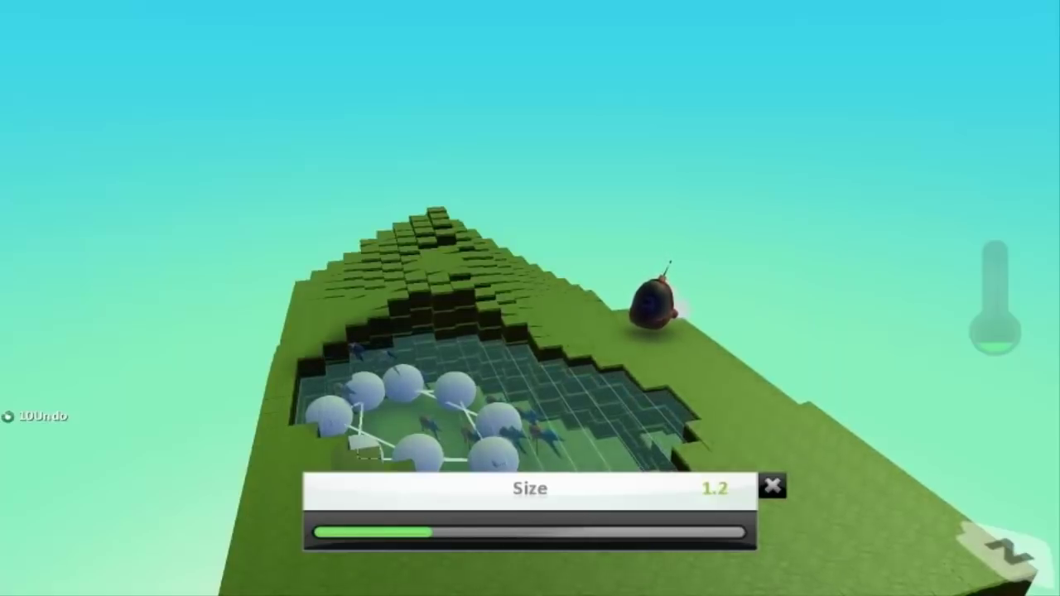
left_click(773, 487)
- Open the red Kodu's program and set the first rule's WHEN condition to keyboard with Arrows
right_click(656, 306)
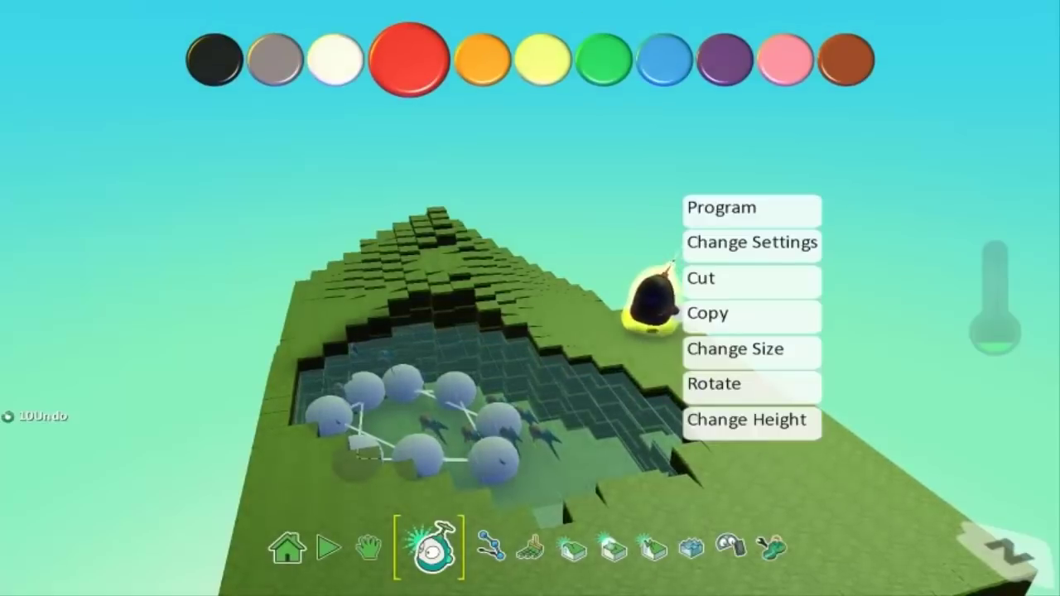
key("Up")
key("Return")
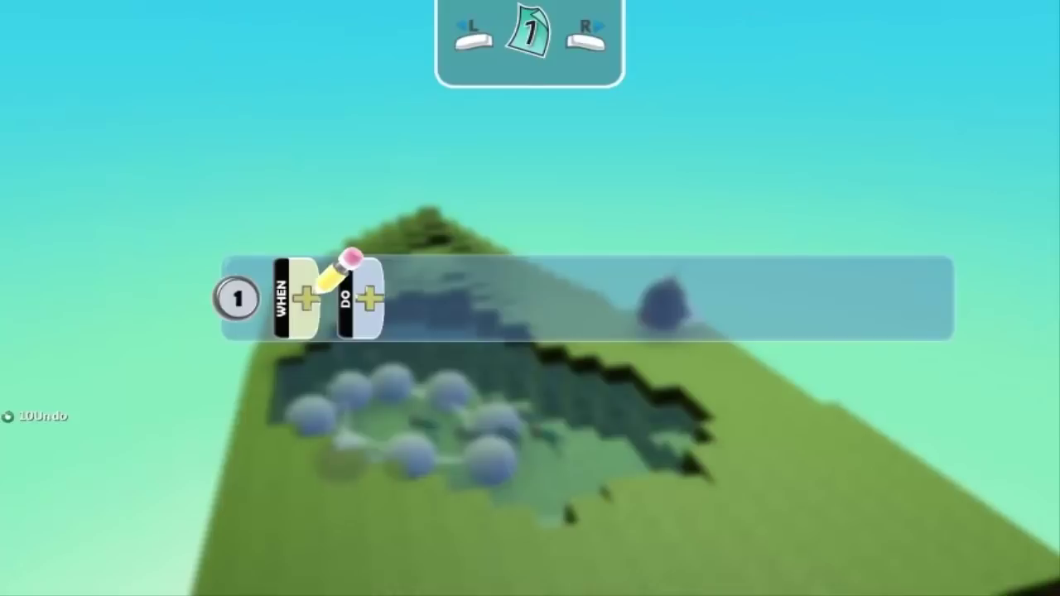
key("Return")
key("Right")
key("Return")
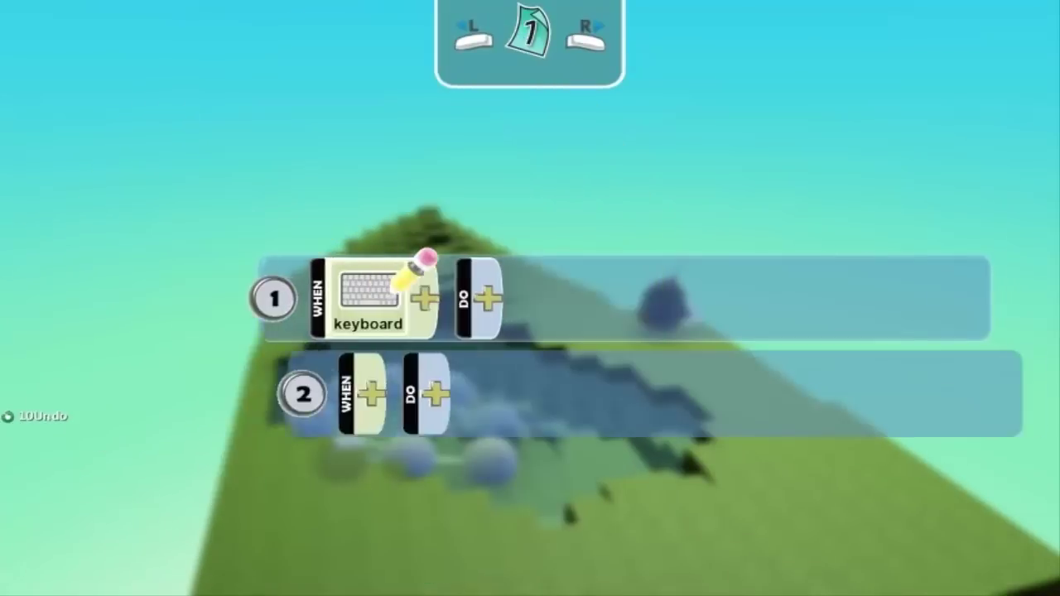
key("Return")
key("Up")
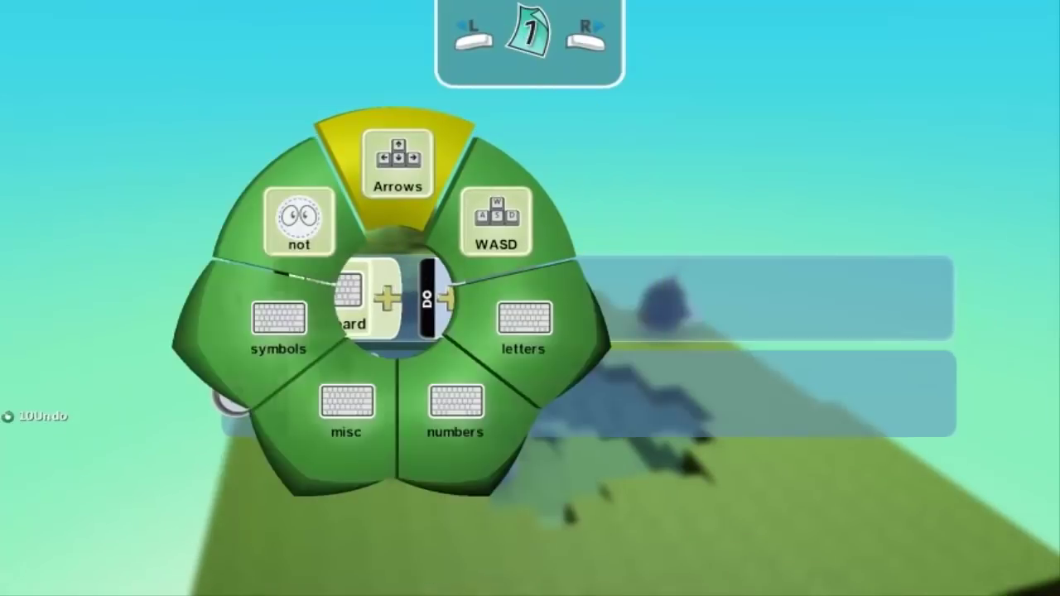
key("Return")
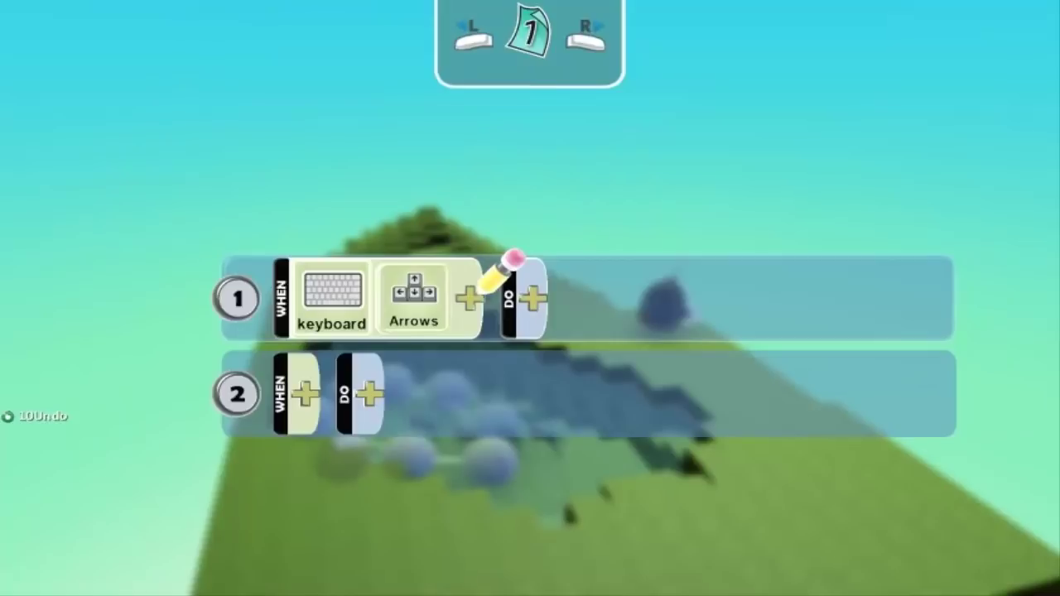
- Set the first rule's DO action to move with the slowly modifier
key("Right")
key("Return")
key("Return")
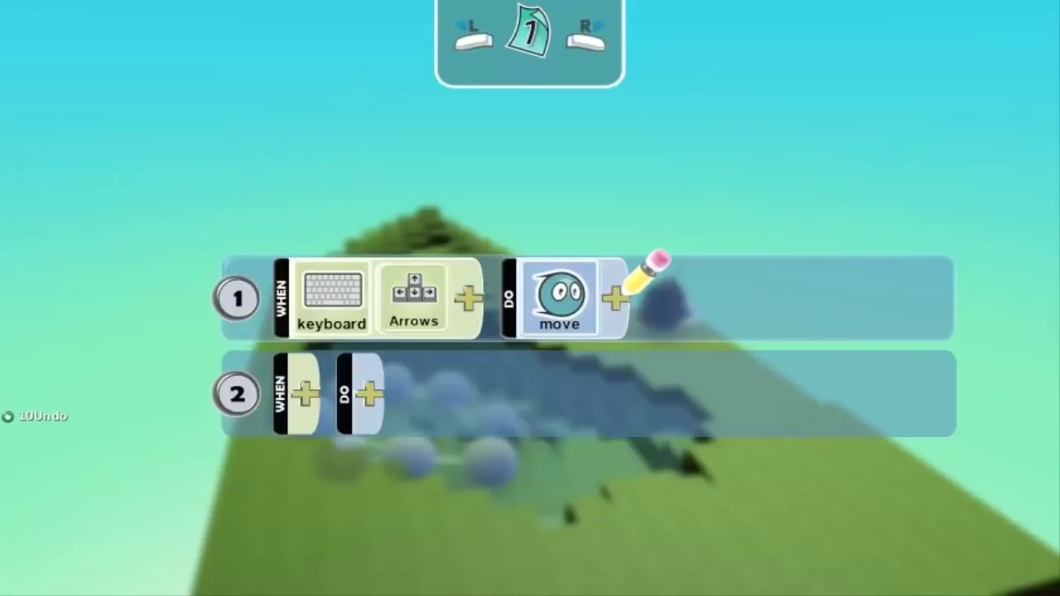
key("Return")
key("Left")
key("Left")
key("Return")
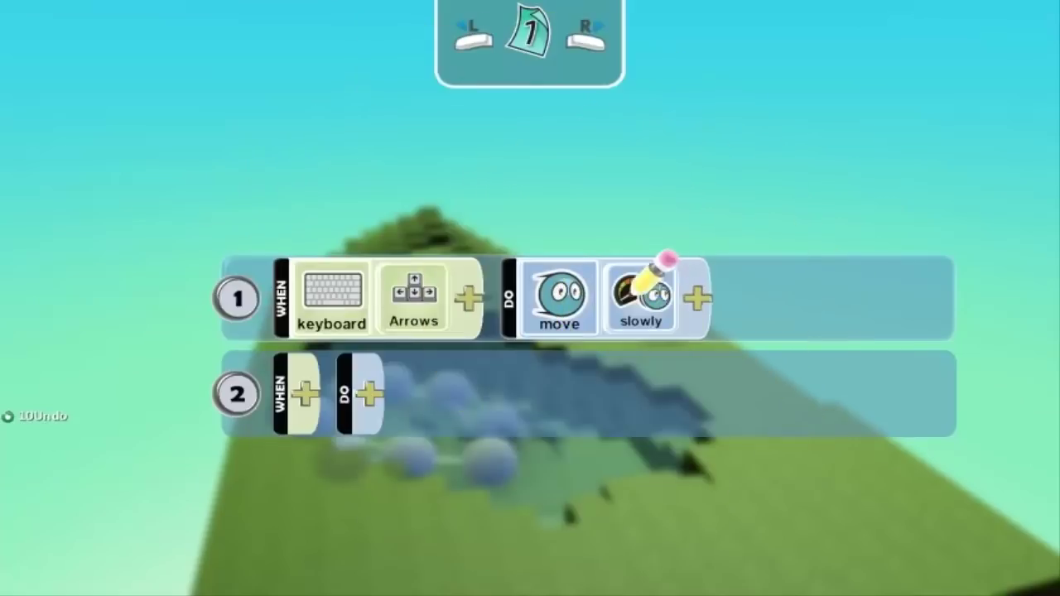
- Examine the additional modifiers for the move action, including the limit and direction groups
key("Return")
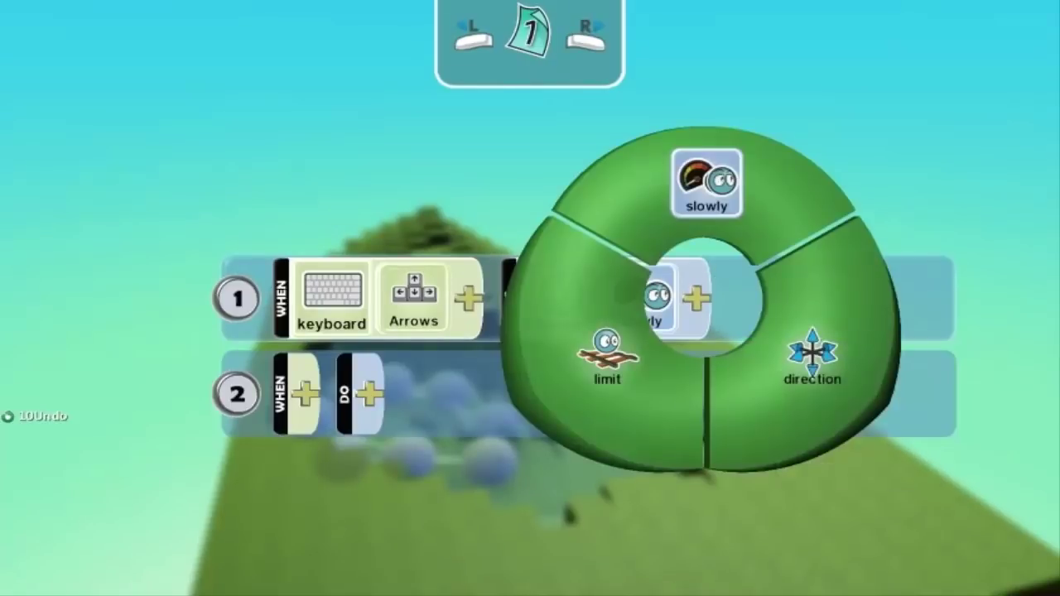
key("Left")
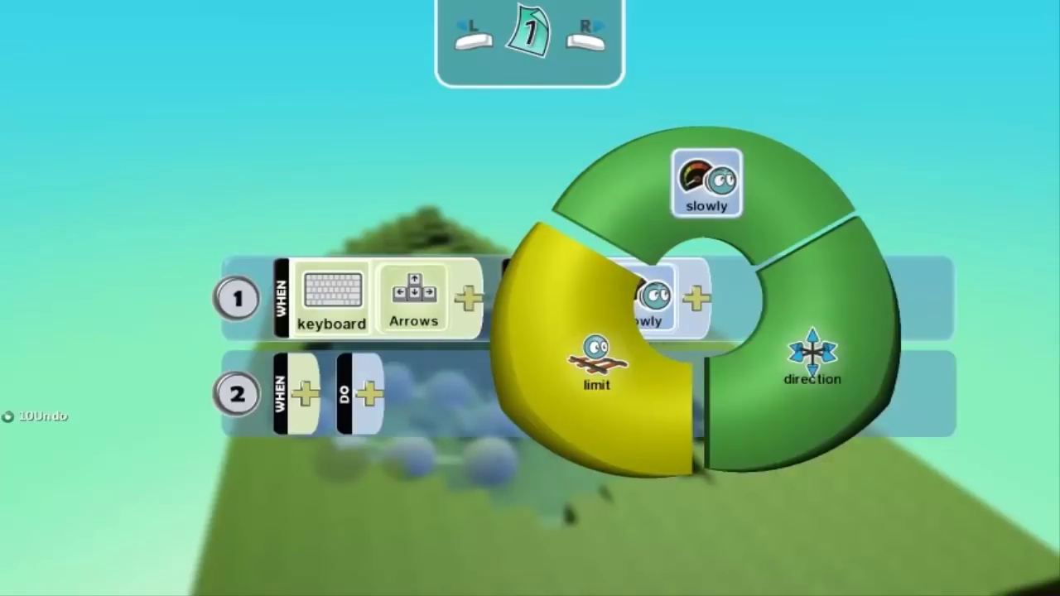
key("Return")
key("Right")
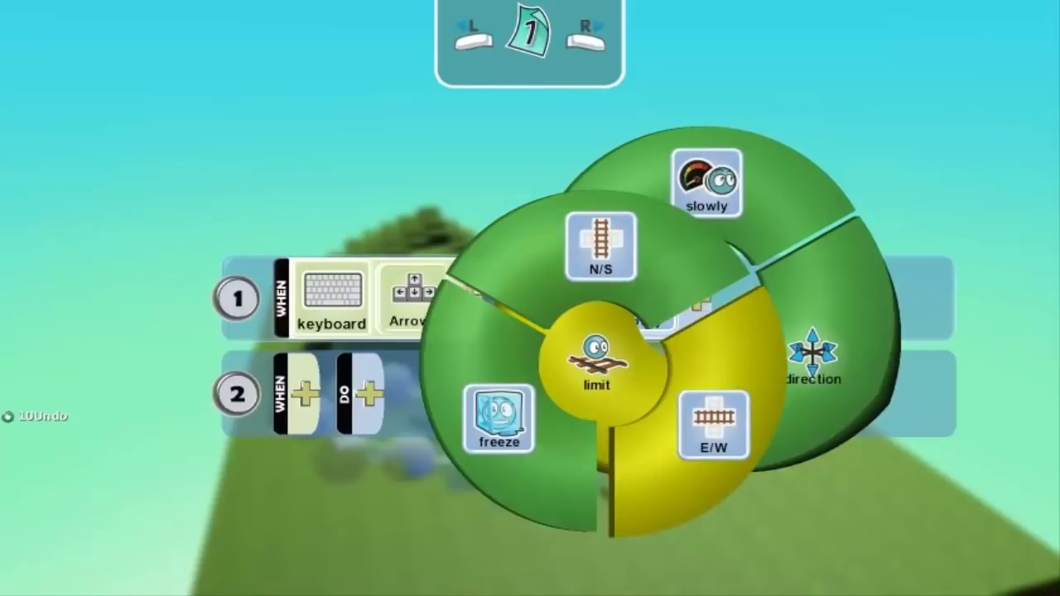
key("Escape")
key("Right")
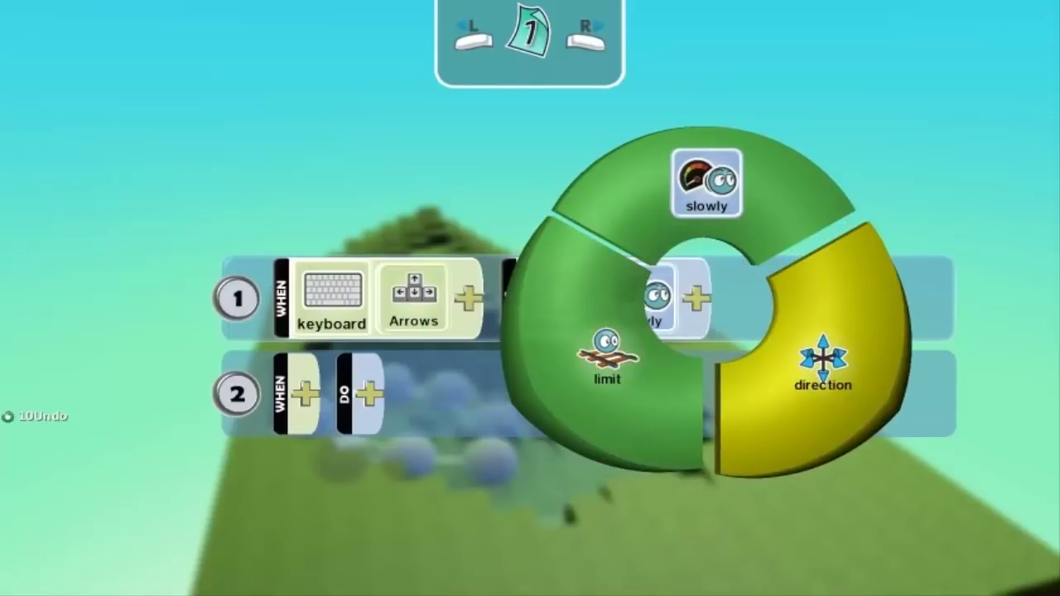
key("Return")
key("Up")
key("Escape")
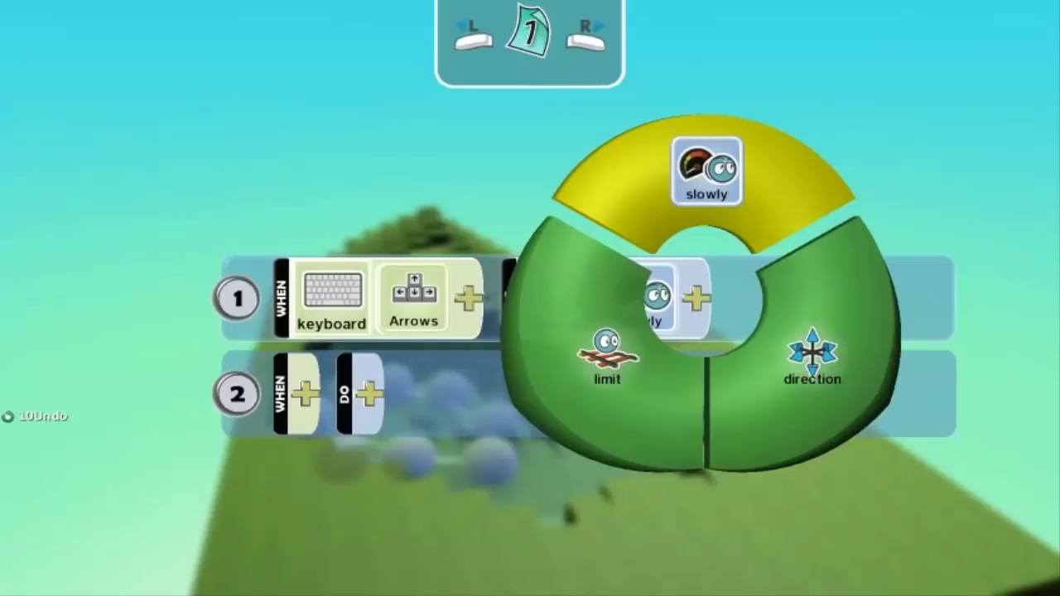
key("Return")
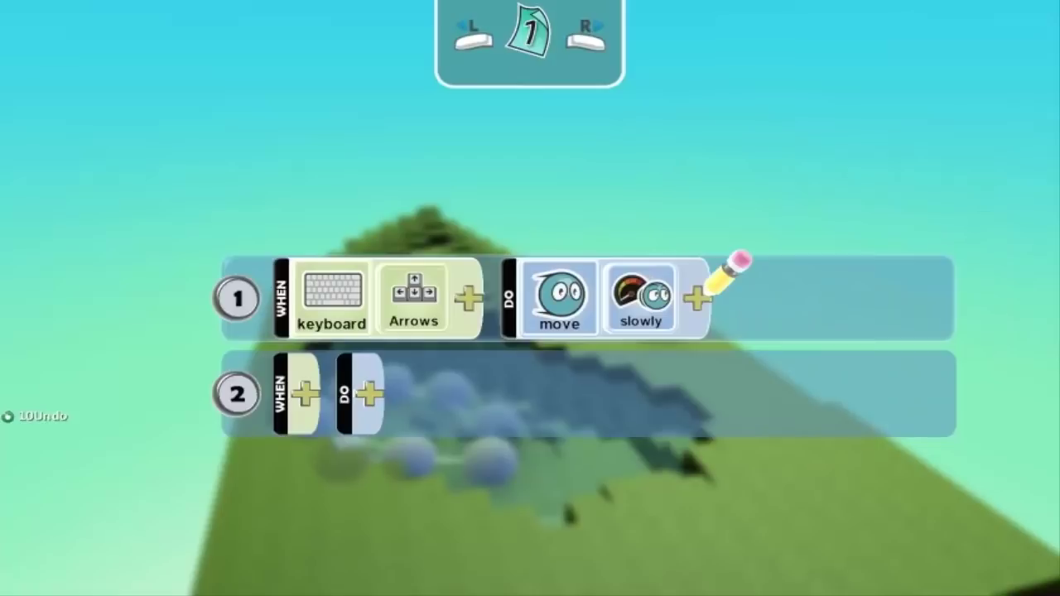
- Open the choice of WHEN conditions for the second rule
key("Down")
key("Left")
key("Return")
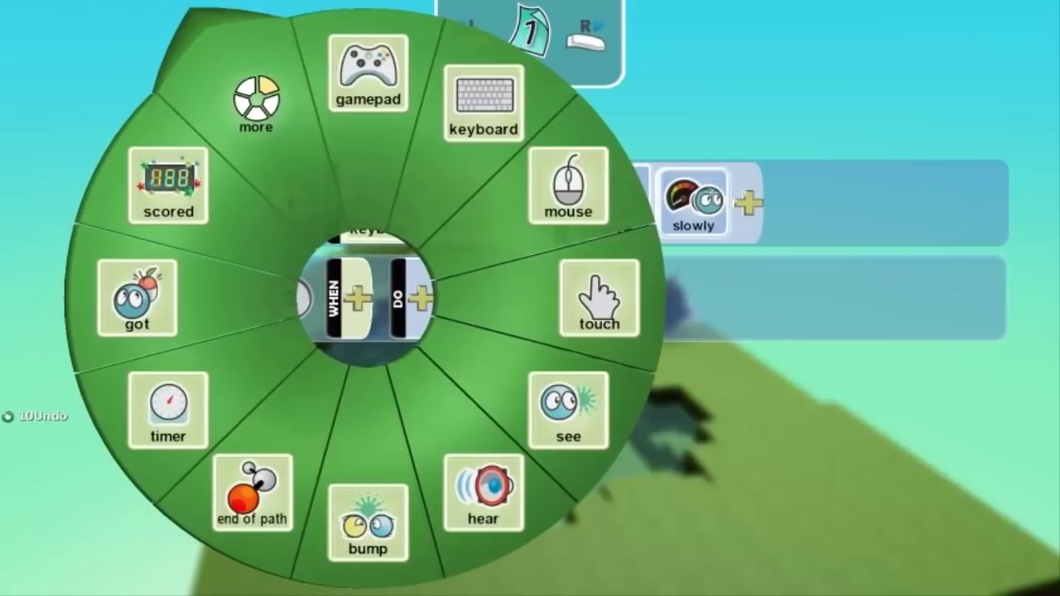
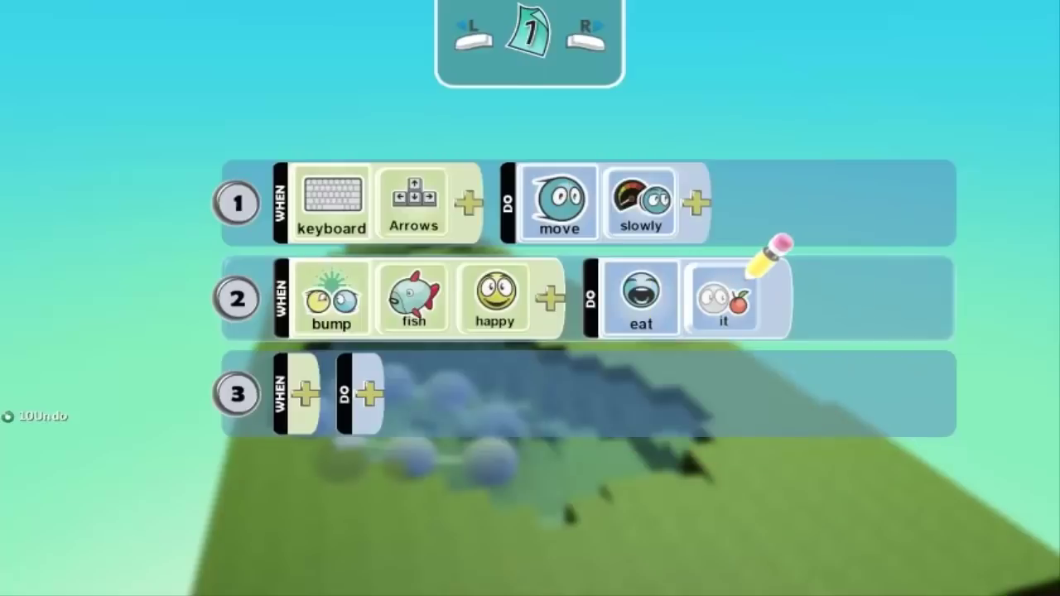
- Remove the it and eat tiles from the second rule's DO side
right_click(748, 279)
left_click(770, 287)
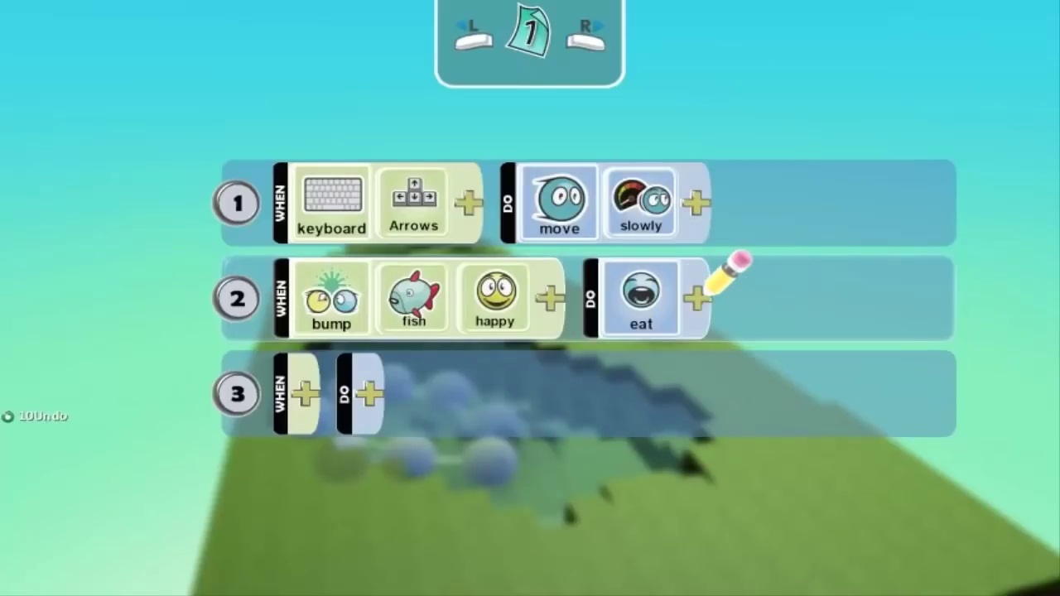
right_click(666, 275)
key("Return")
key("Return")
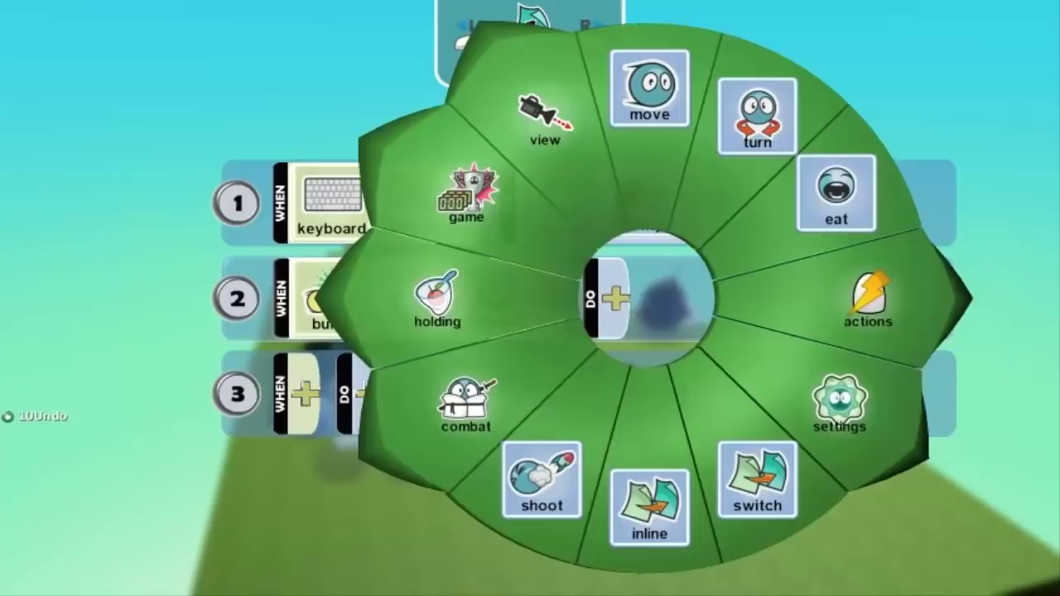
scroll(646, 393, "down", 1)
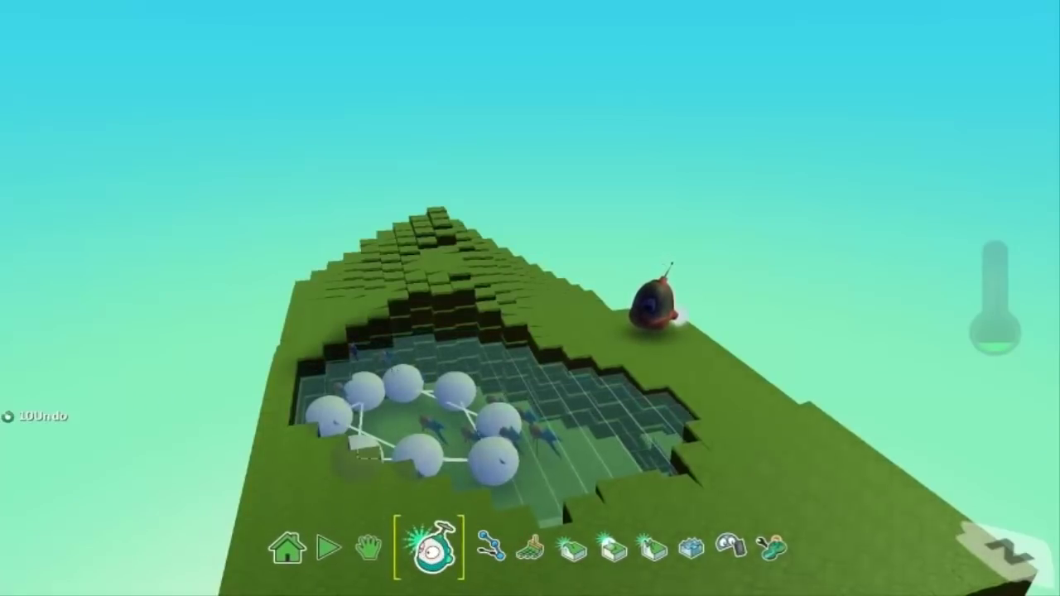
- Reopen the red Kodu's program from the world editor
left_click(528, 547)
left_click(456, 551)
left_click(420, 548)
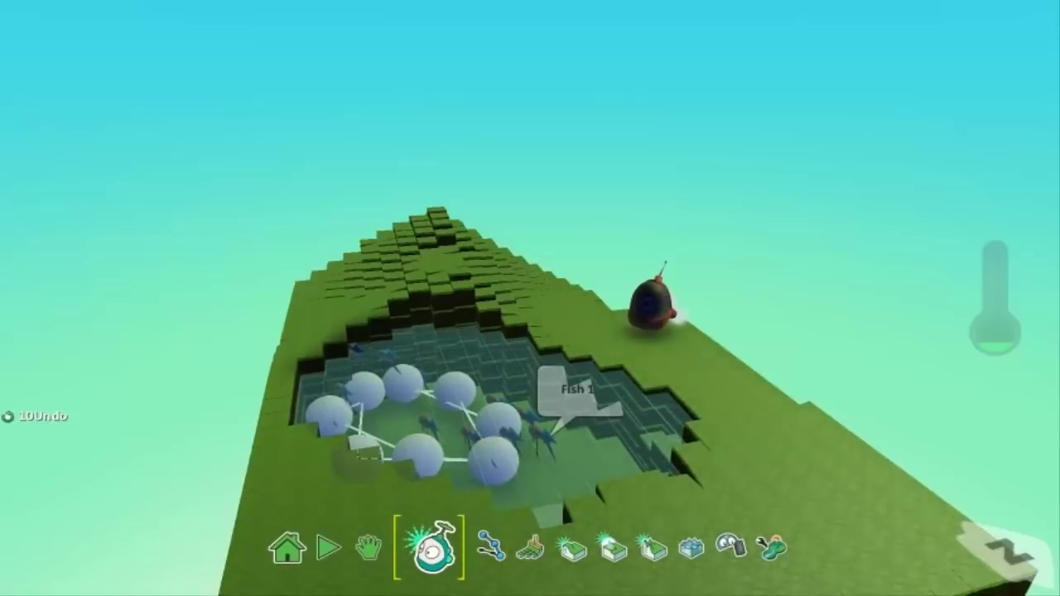
right_click(673, 305)
right_click(653, 303)
left_click(714, 228)
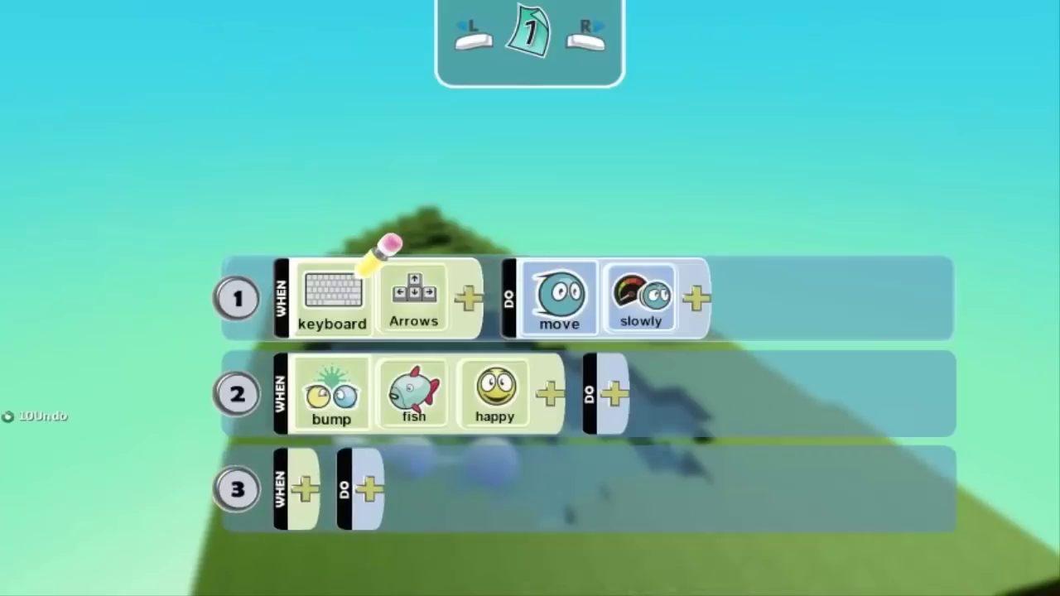
- Look through the available DO choices for the second rule, including the actions group
key("Down")
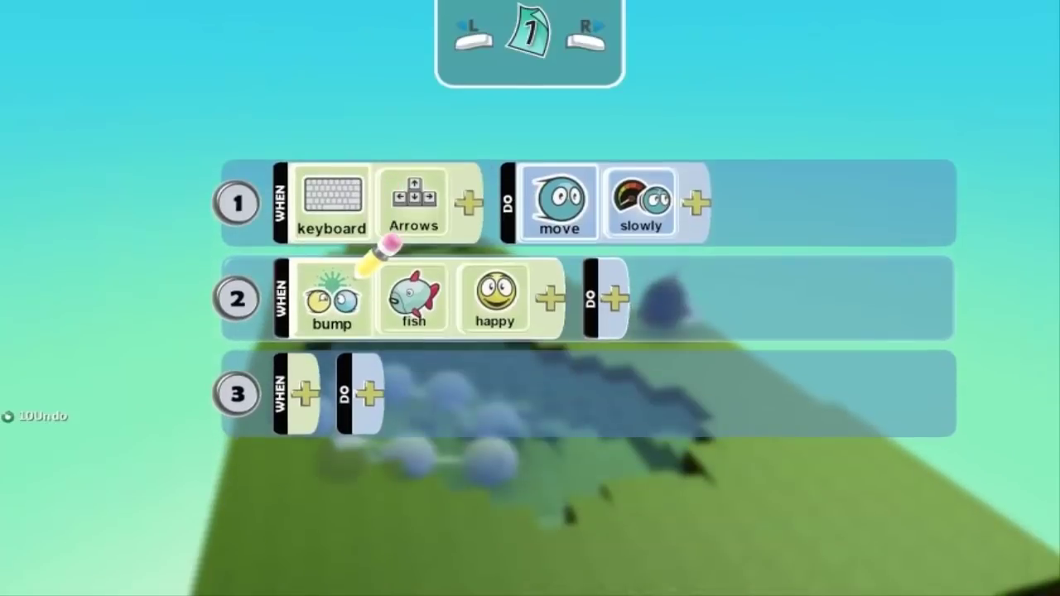
left_click(615, 299)
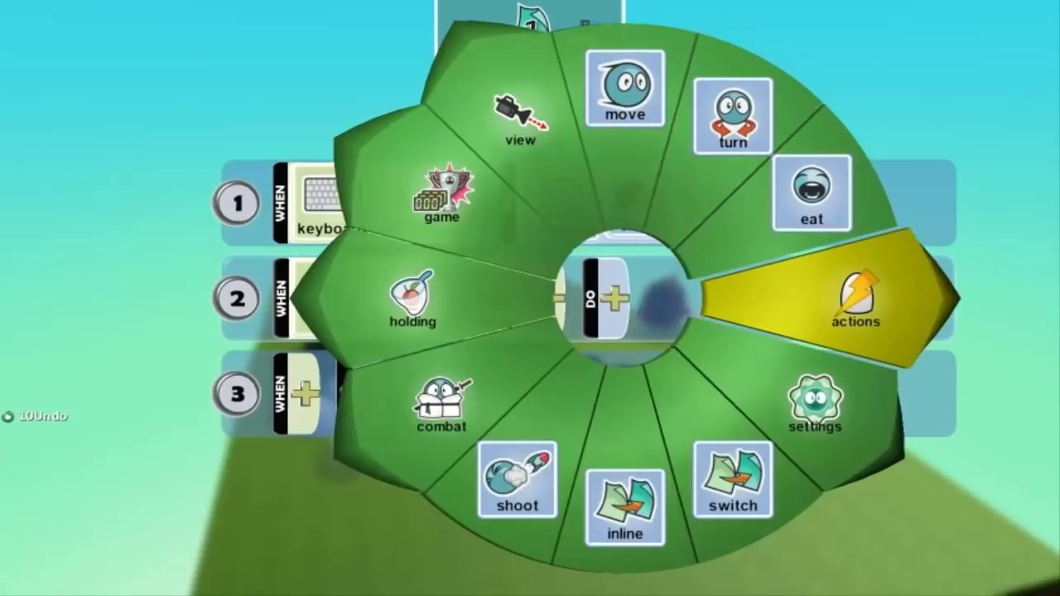
left_click(856, 299)
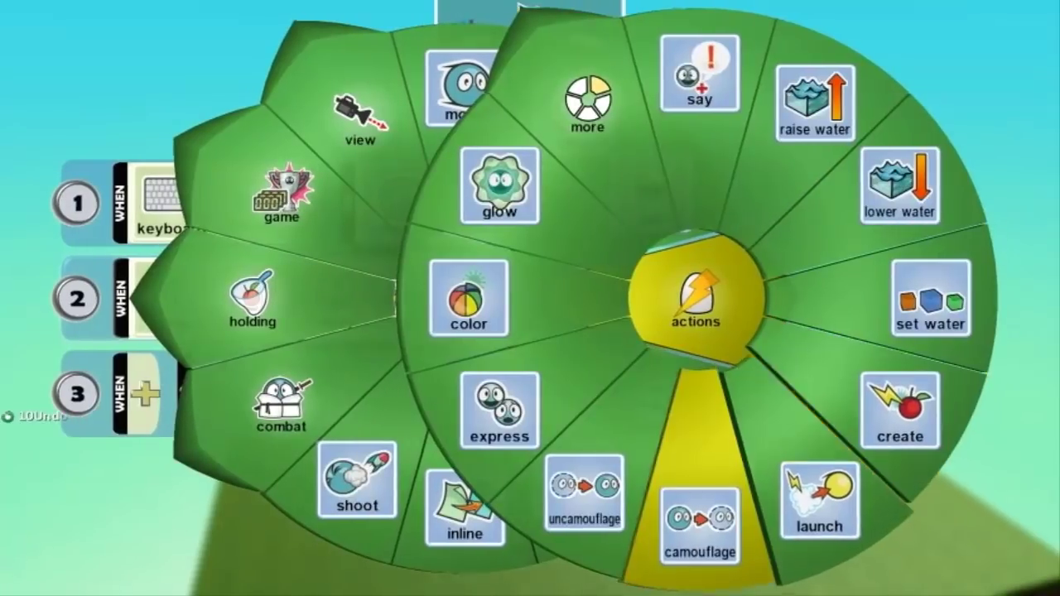
key("Right")
key("Right")
key("Right")
key("Right")
key("Right")
key("Right")
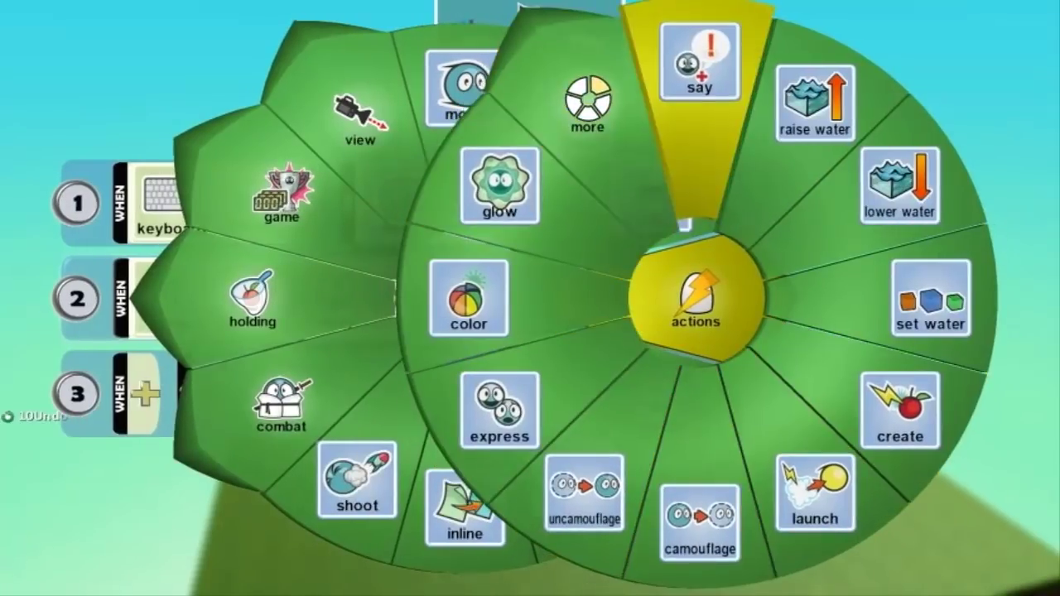
key("Right")
key("Right")
key("Right")
key("Right")
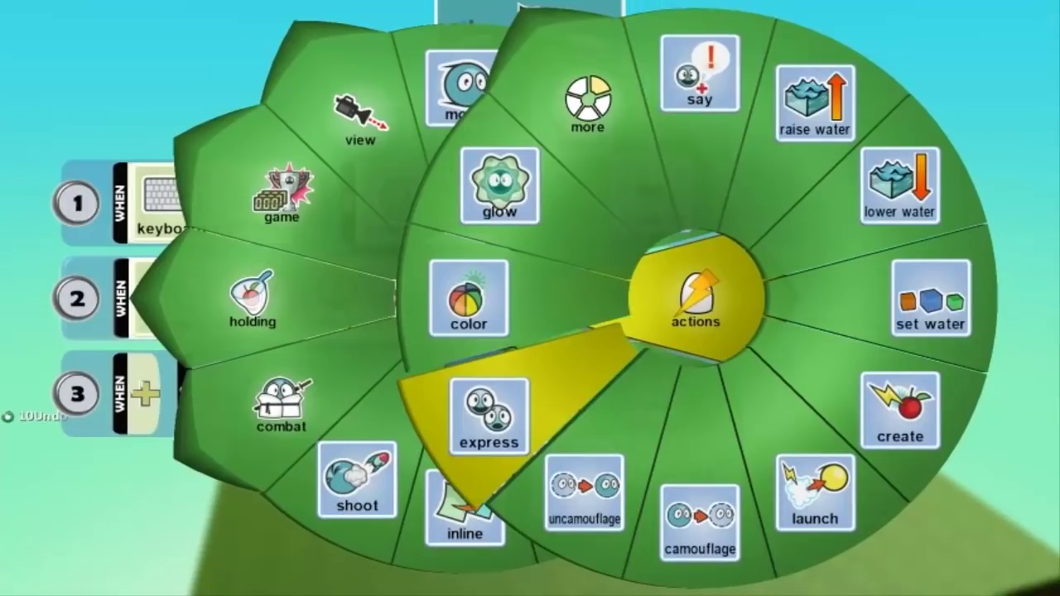
key("Escape")
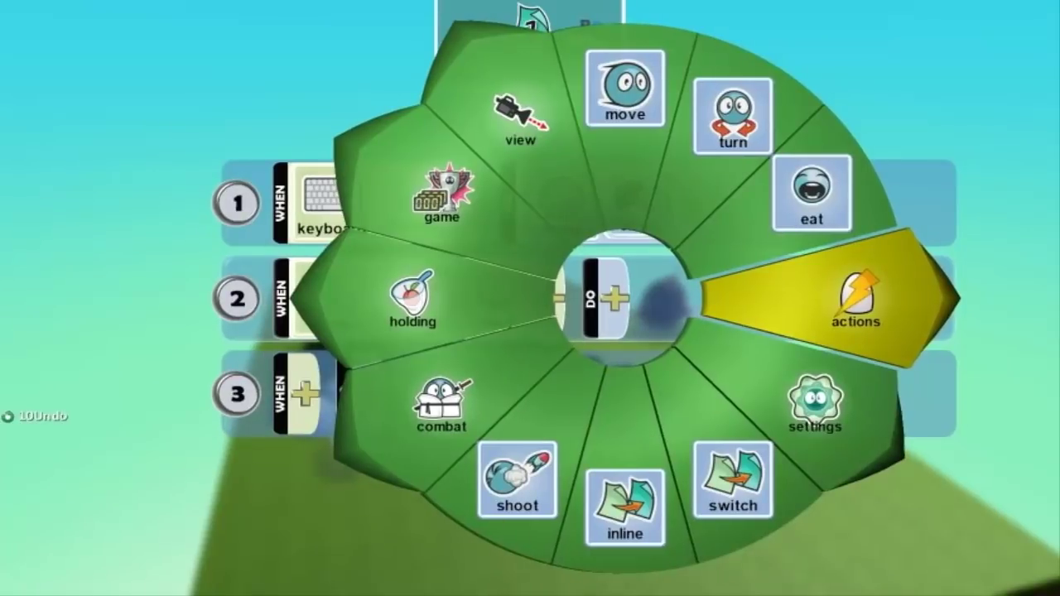
key("Left")
key("Left")
key("Left")
key("Left")
key("Left")
key("Escape")
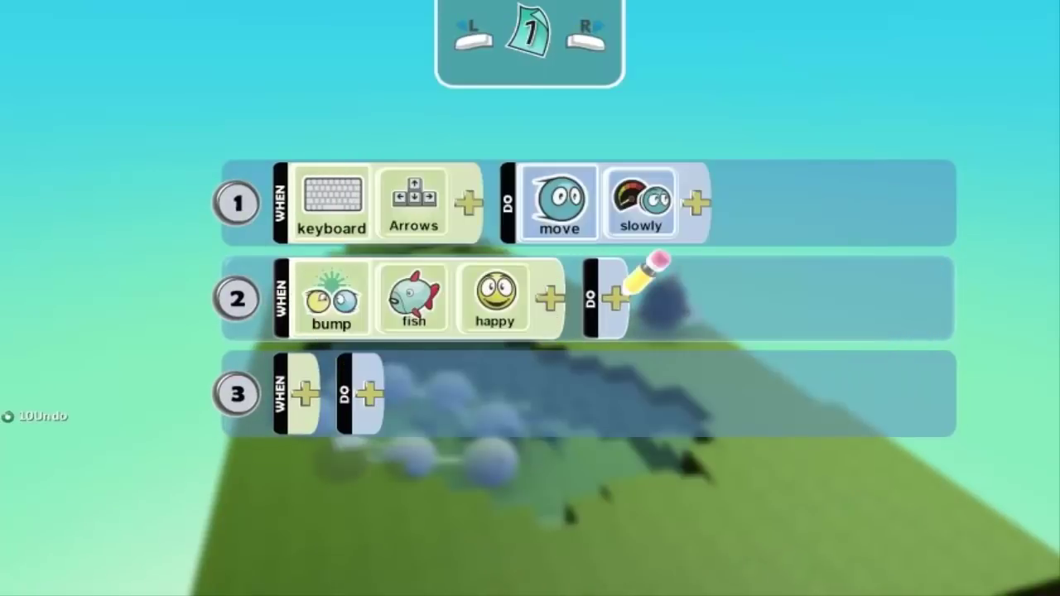
- Remove the happy filter from the second rule's bump fish condition and set its DO action to eat
right_click(517, 280)
left_click(524, 282)
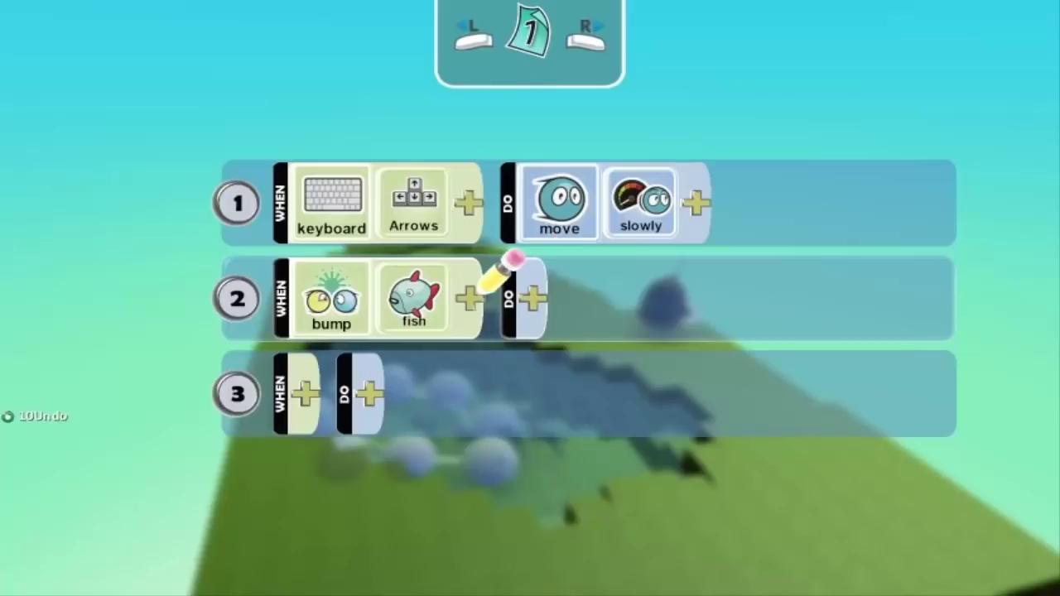
key("Return")
key("Return")
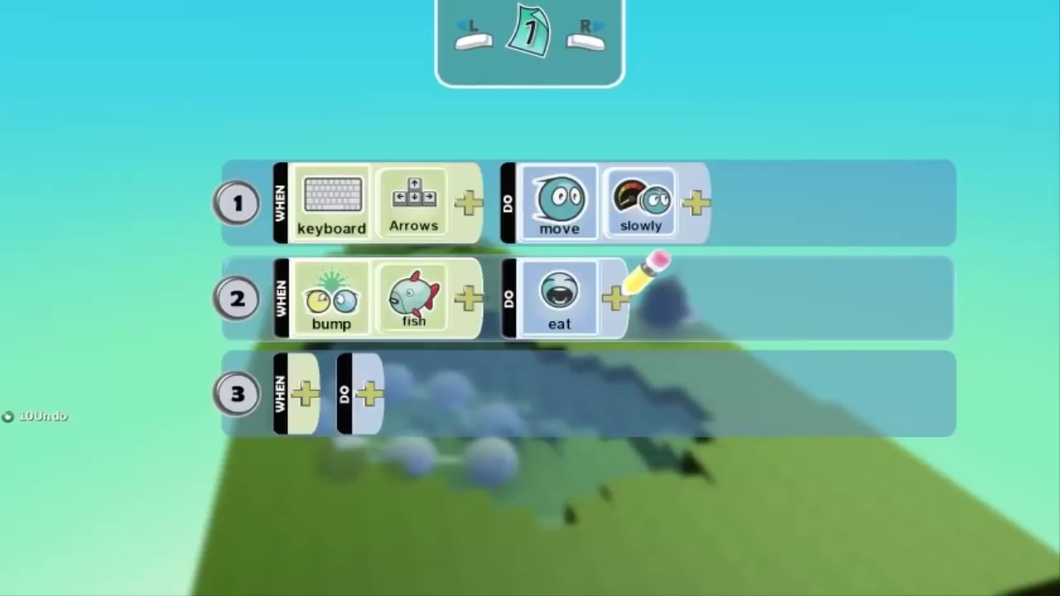
- Set the third rule's WHEN condition to bump with fish
key("Down")
key("Left")
key("Return")
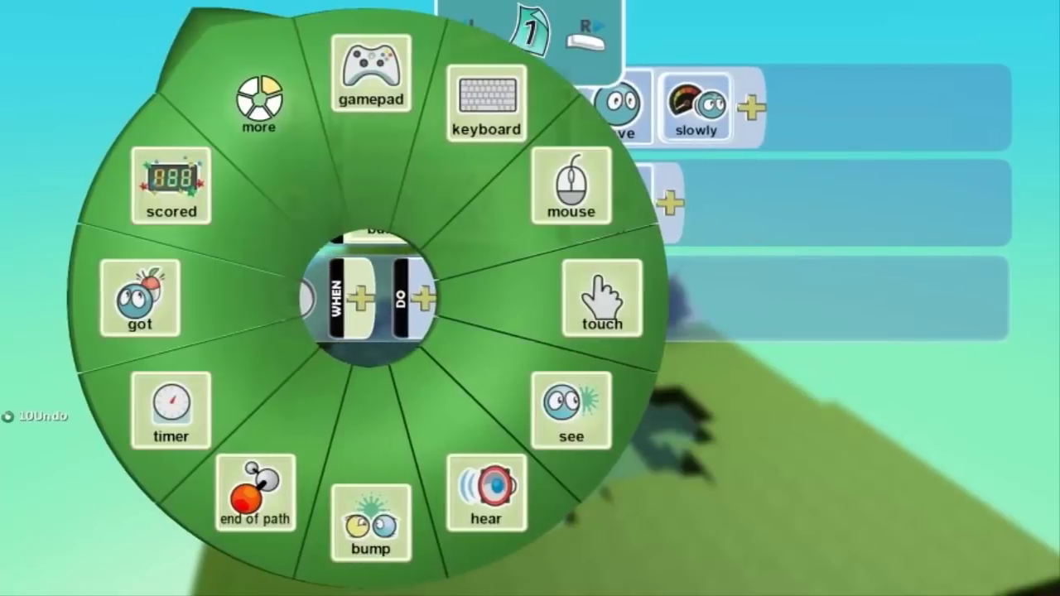
key("Down")
key("Return")
key("Return")
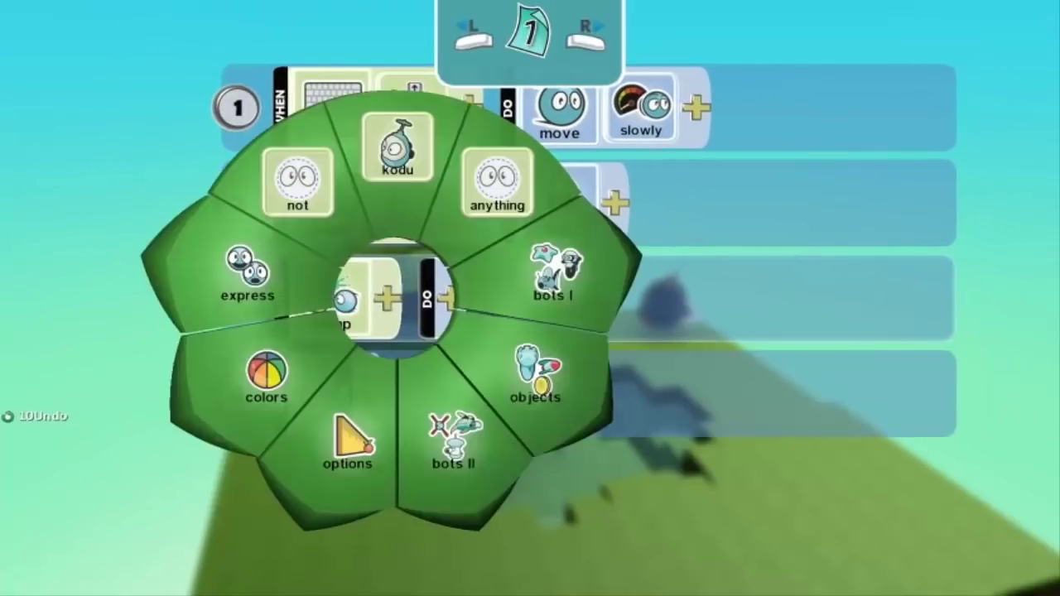
key("Return")
key("Left")
key("Return")
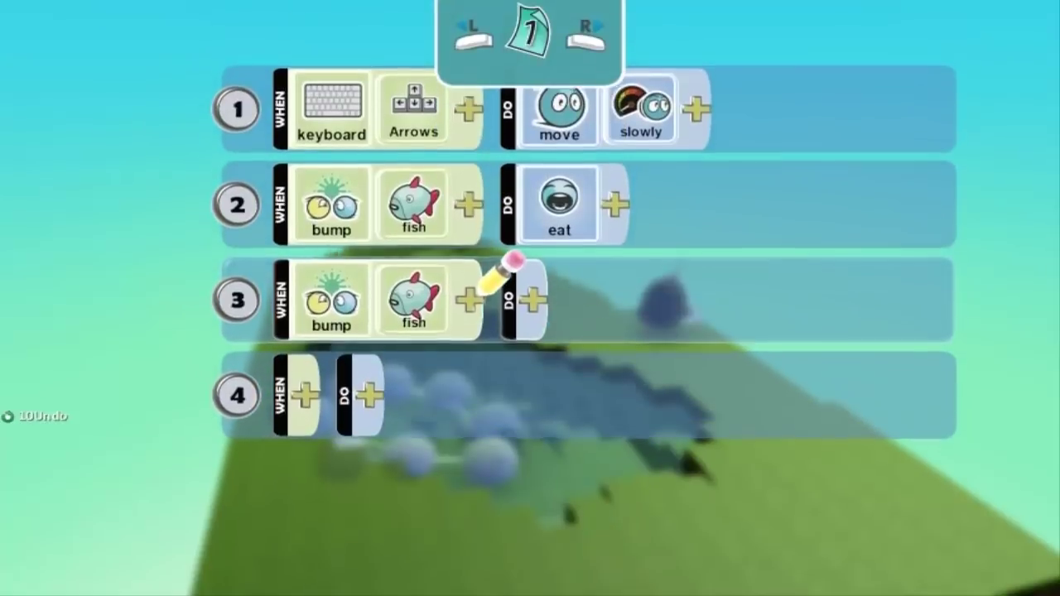
- Set the third rule's DO action to score from the game group
key("Right")
key("Return")
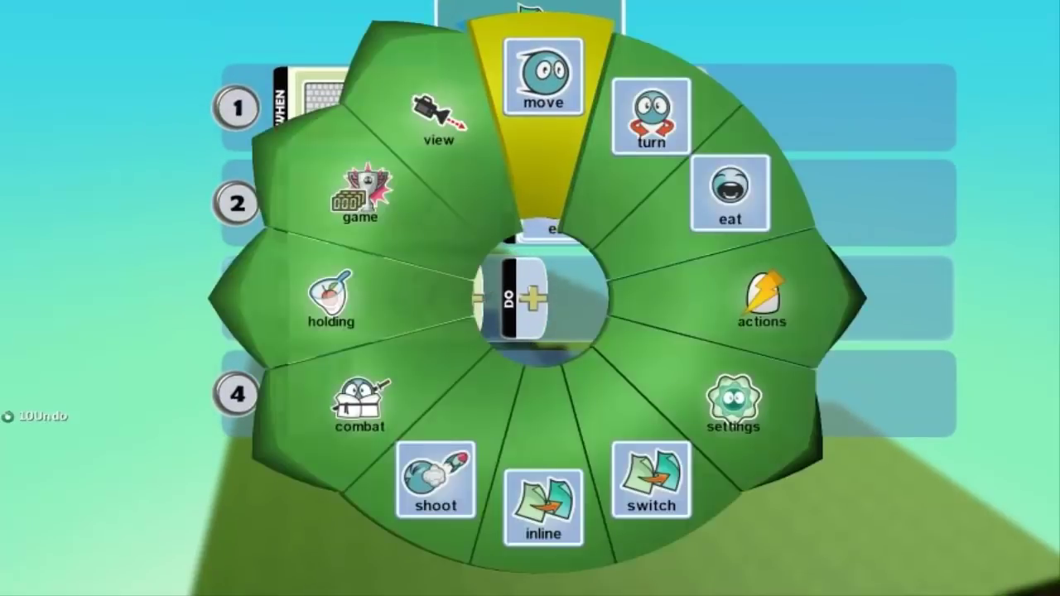
key("Left")
key("Left")
key("Left")
key("Left")
key("Right")
key("Right")
key("Return")
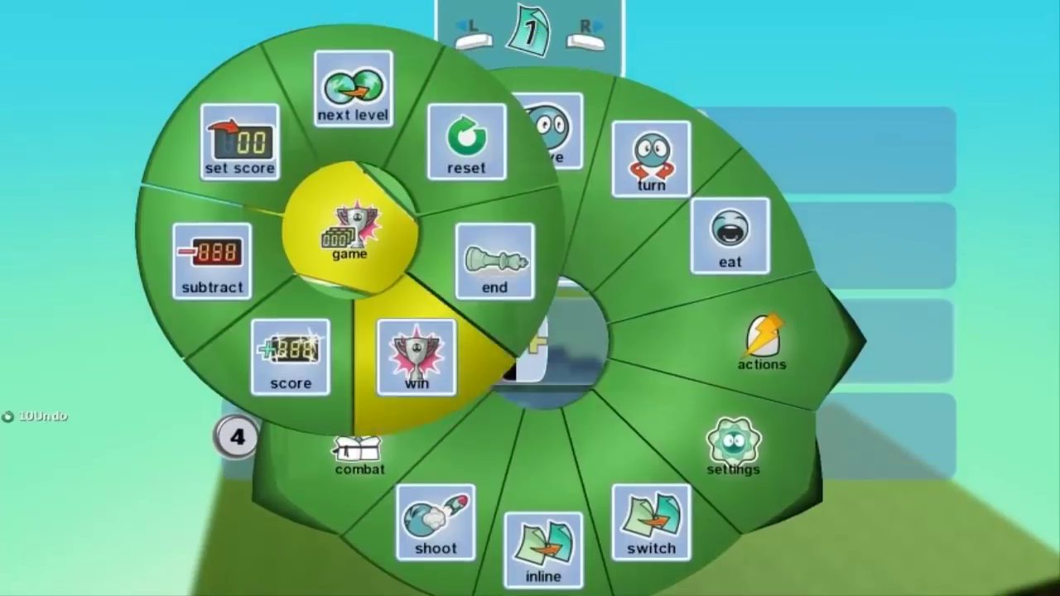
key("Right")
key("Return")
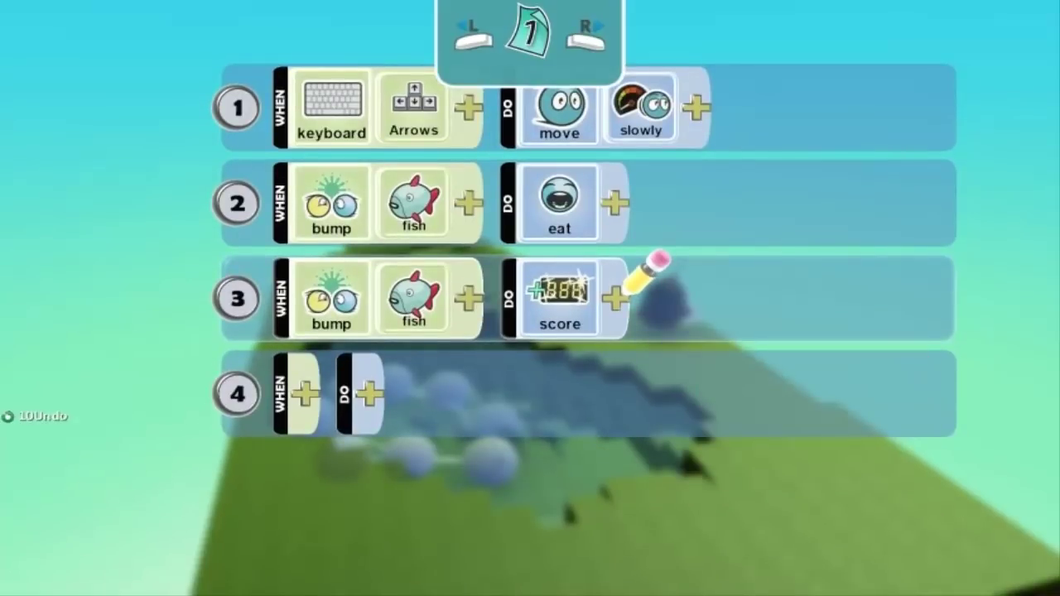
- Make the third rule's score action award 01 point
key("Return")
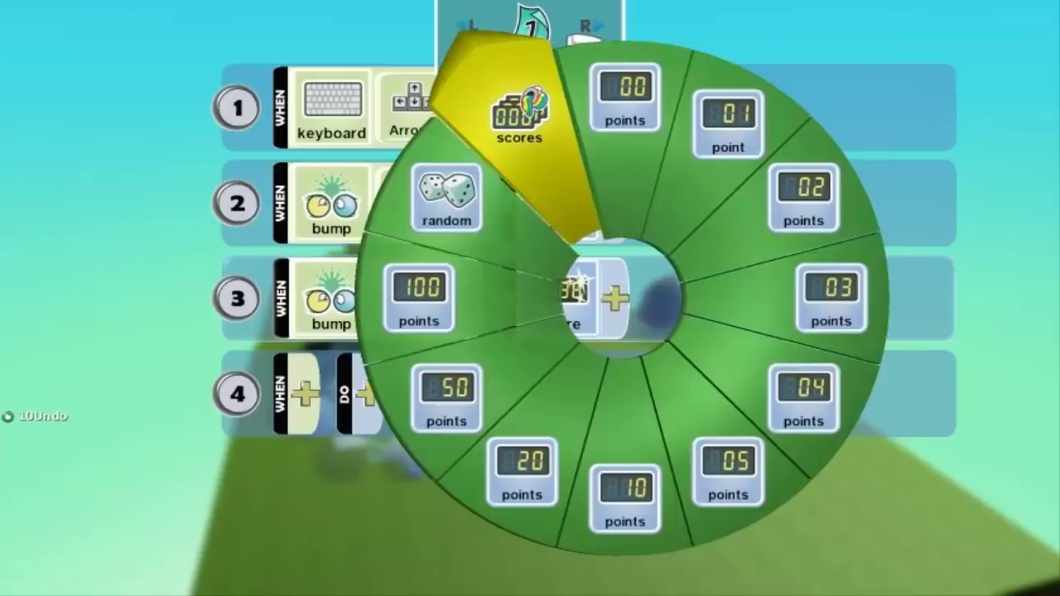
key("Right")
key("Return")
key("Return")
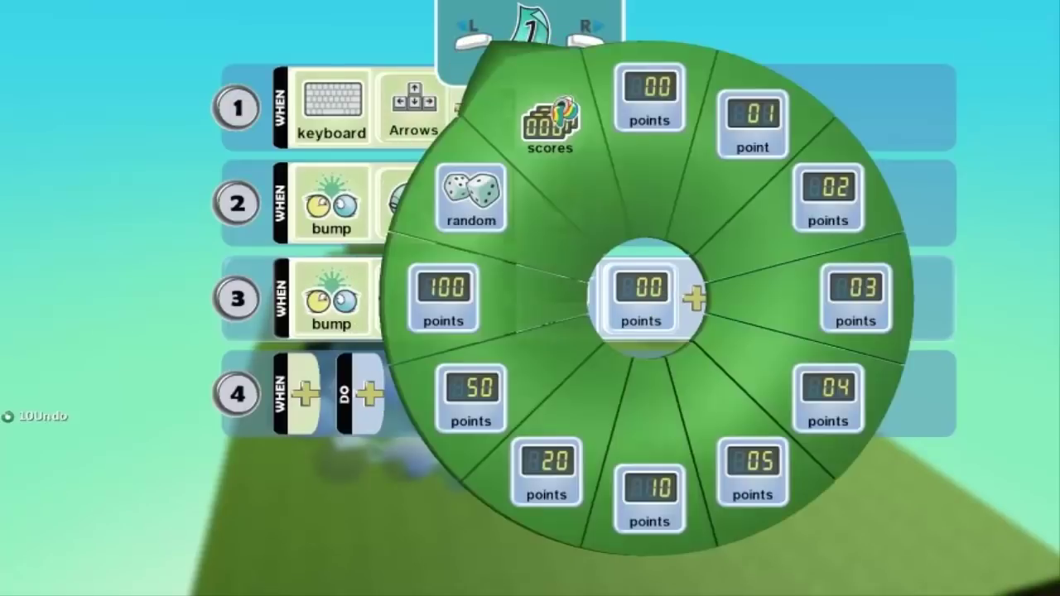
key("Right")
key("Return")
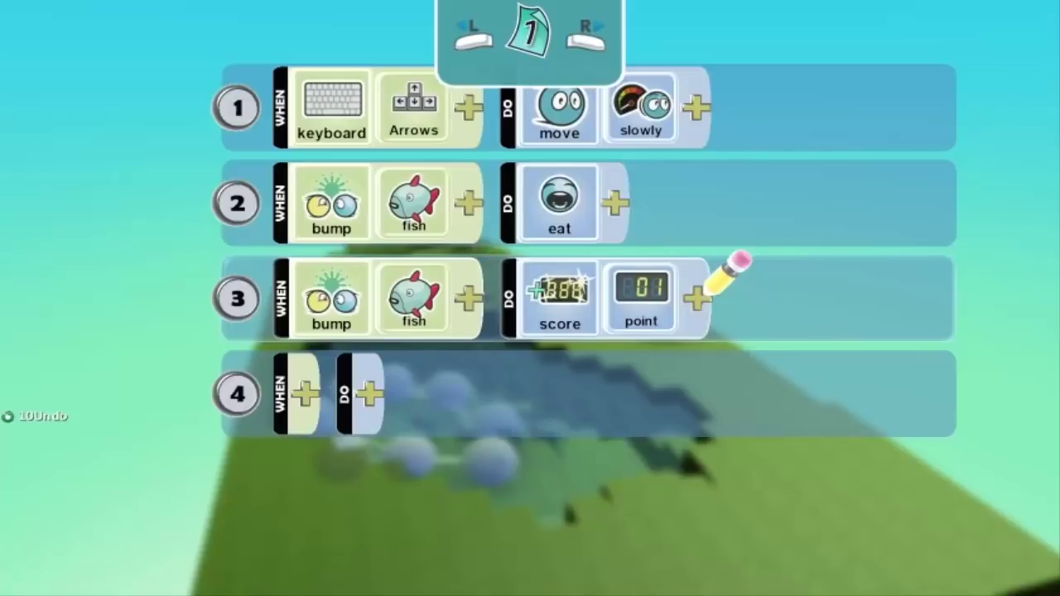
- Set the fourth rule's WHEN condition to scored with 10 points
key("Down")
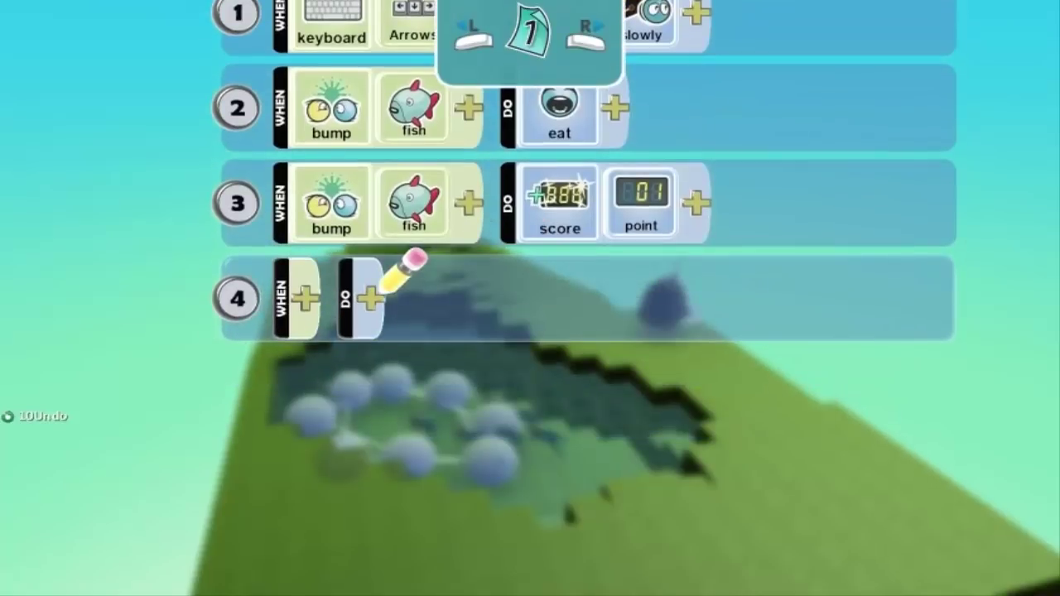
key("Left")
key("Return")
key("Left")
key("Left")
key("Return")
left_click(412, 298)
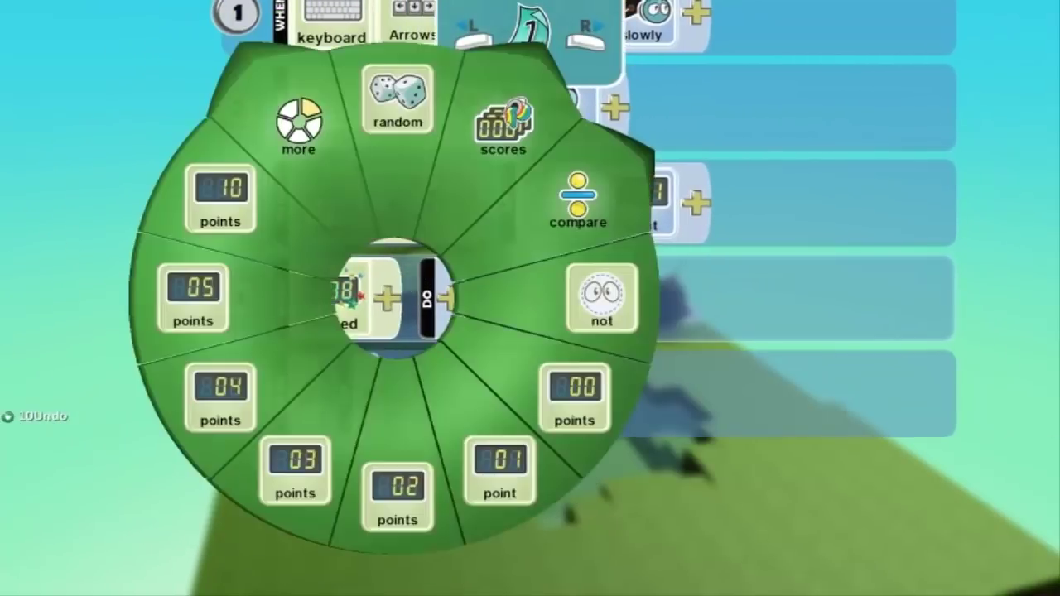
left_click(210, 190)
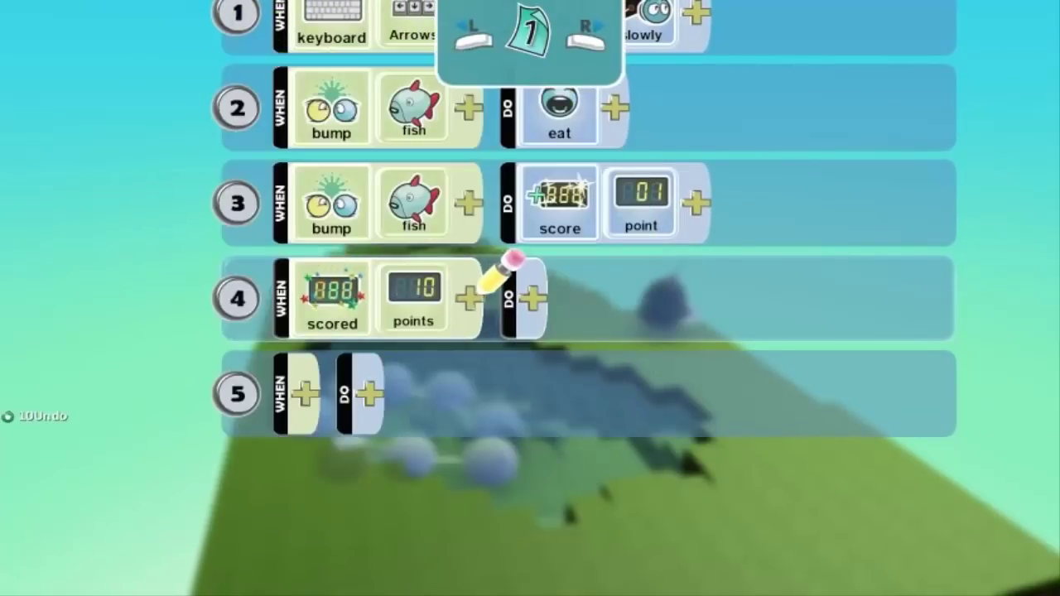
- Add a second points value of 05 to the fourth rule's scored condition
left_click(468, 298)
left_click(245, 266)
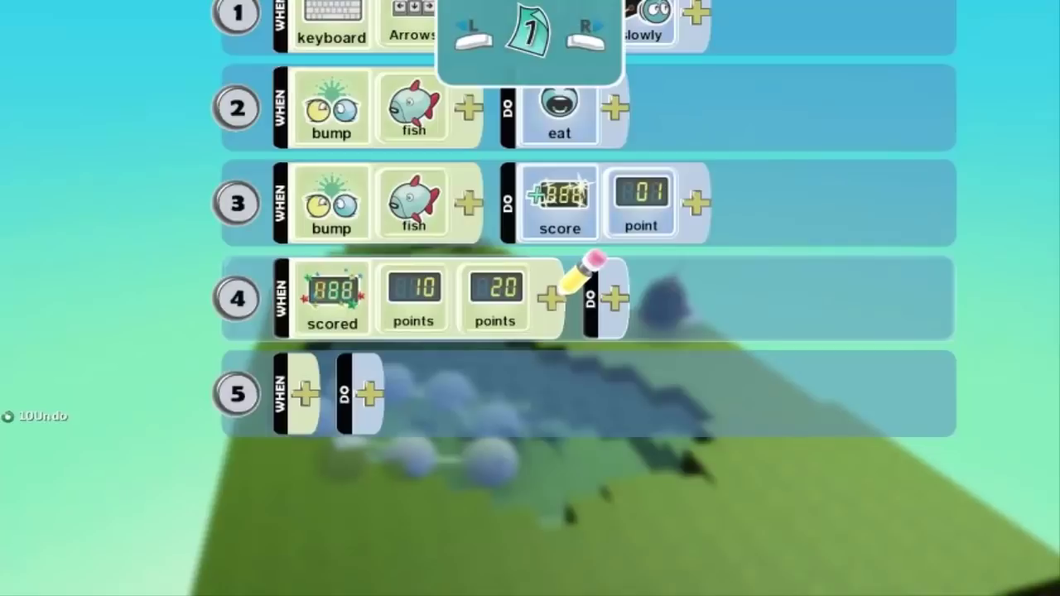
left_click(496, 298)
left_click(351, 430)
- Set the fourth rule's DO action to win from the game group and close Kodu's program
left_click(613, 300)
left_click(433, 189)
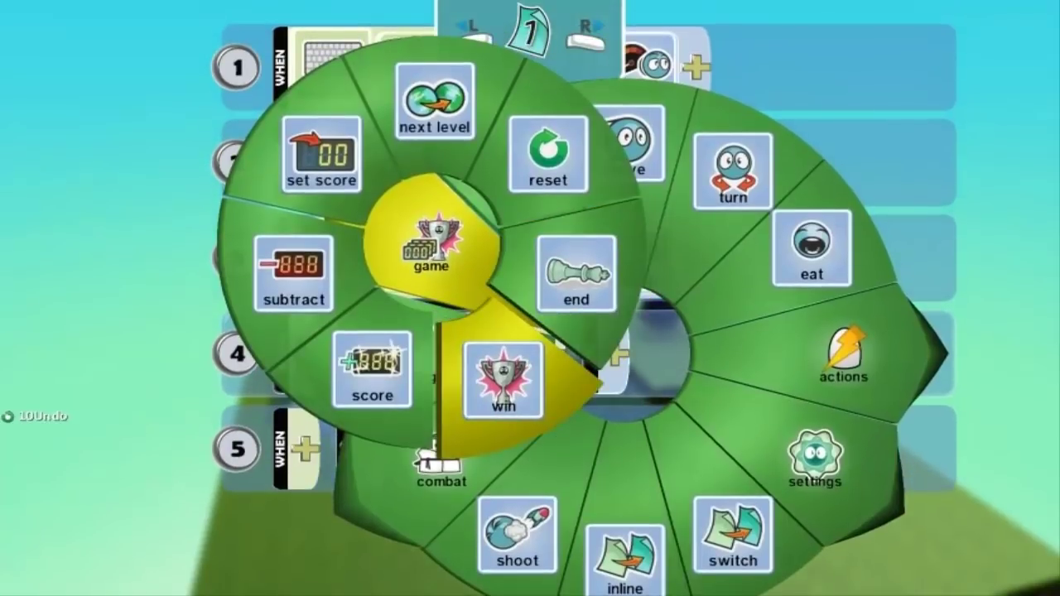
left_click(503, 380)
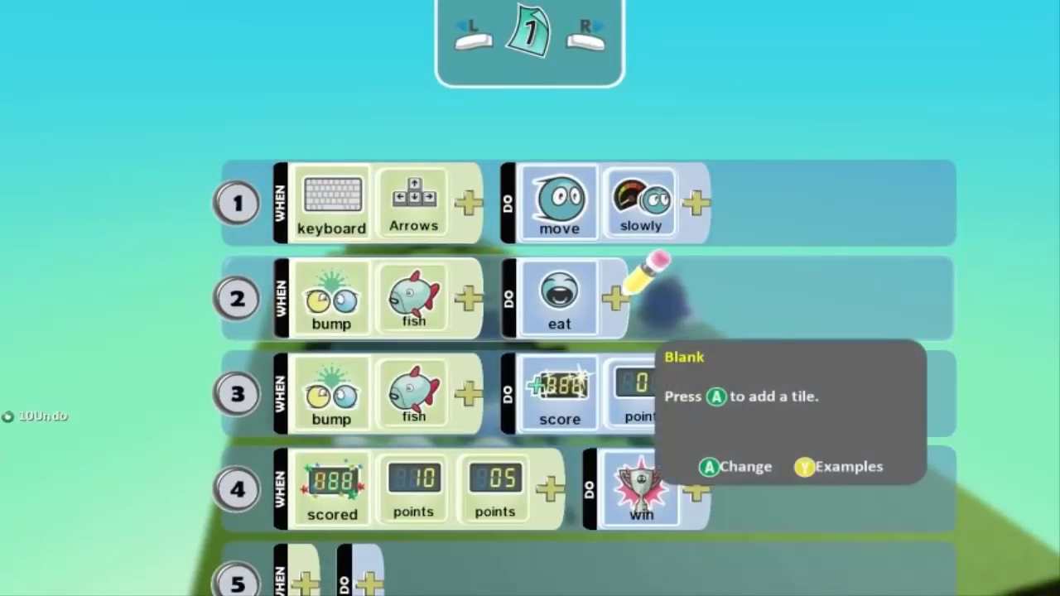
key("Escape")
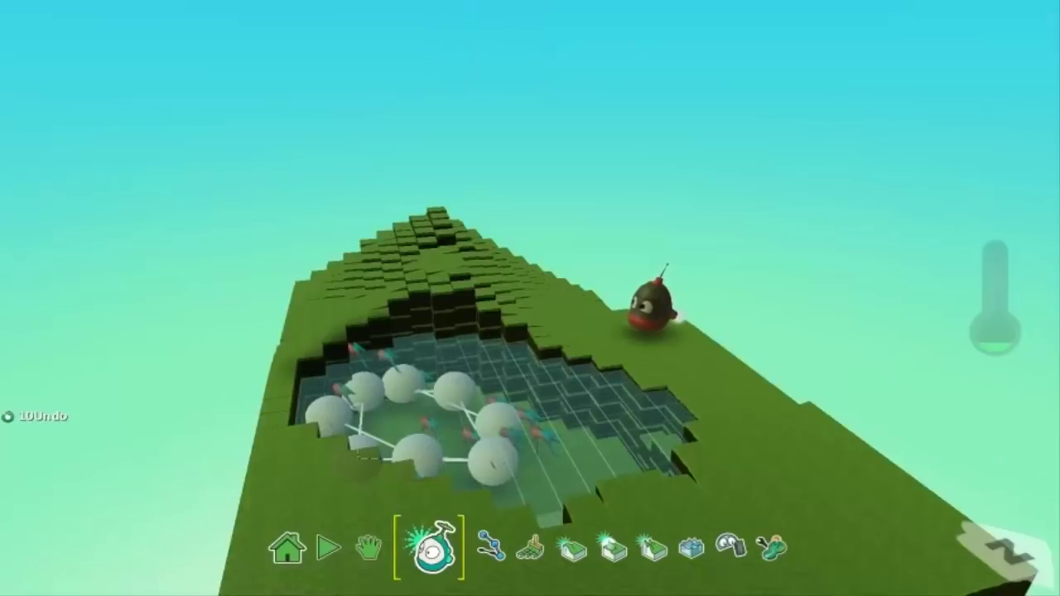
- Run the world, steer the red Kodu to eat fish until the game is won, and return to editing
key("Left")
key("Left")
key("Right")
key("Right")
key("Left")
key("Left")
key("Return")
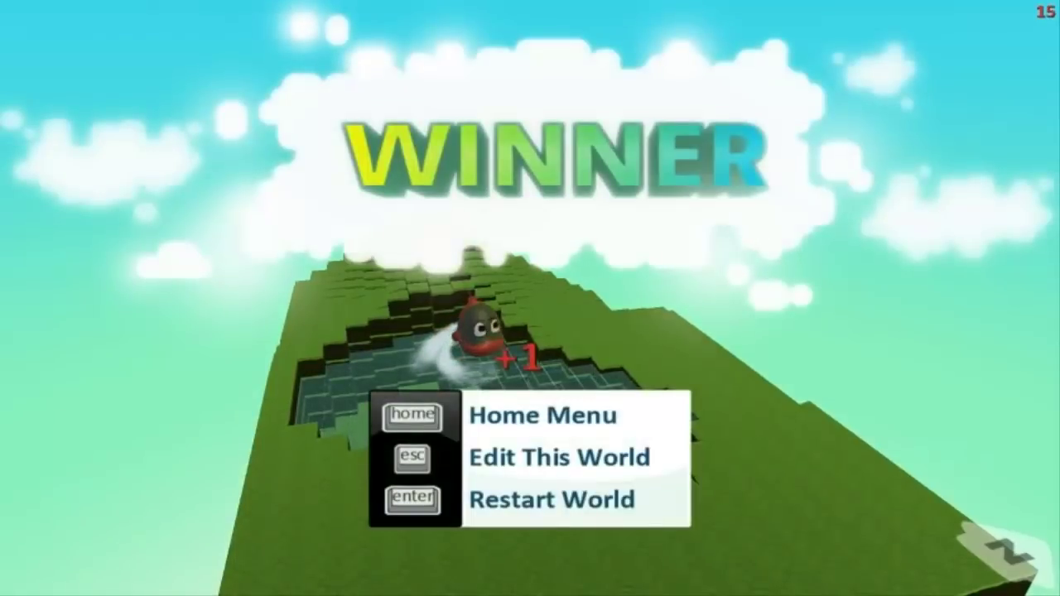
key("Escape")
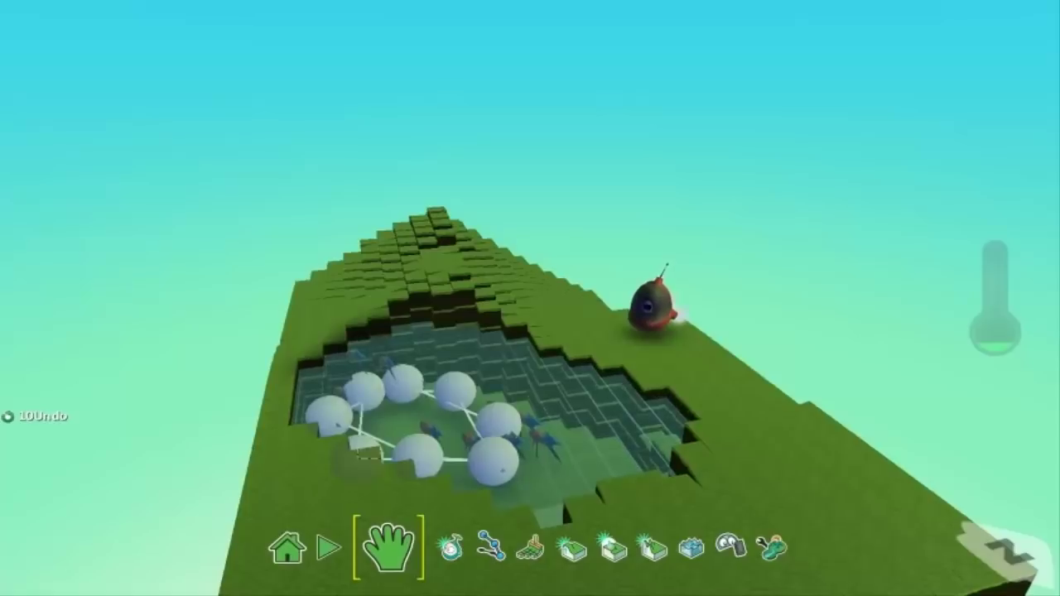
- Open the world settings and go to the Sky option
key("Left")
key("Left")
key("Left")
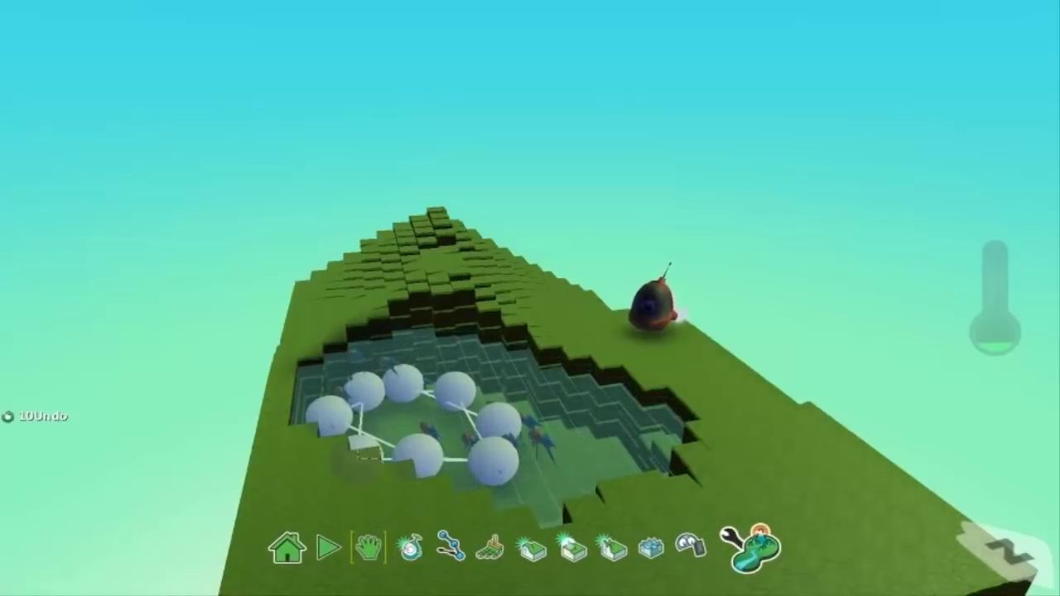
key("Return")
key("Down")
key("Down")
key("Down")
key("Down")
key("Down")
key("Down")
key("Down")
key("Down")
key("Down")
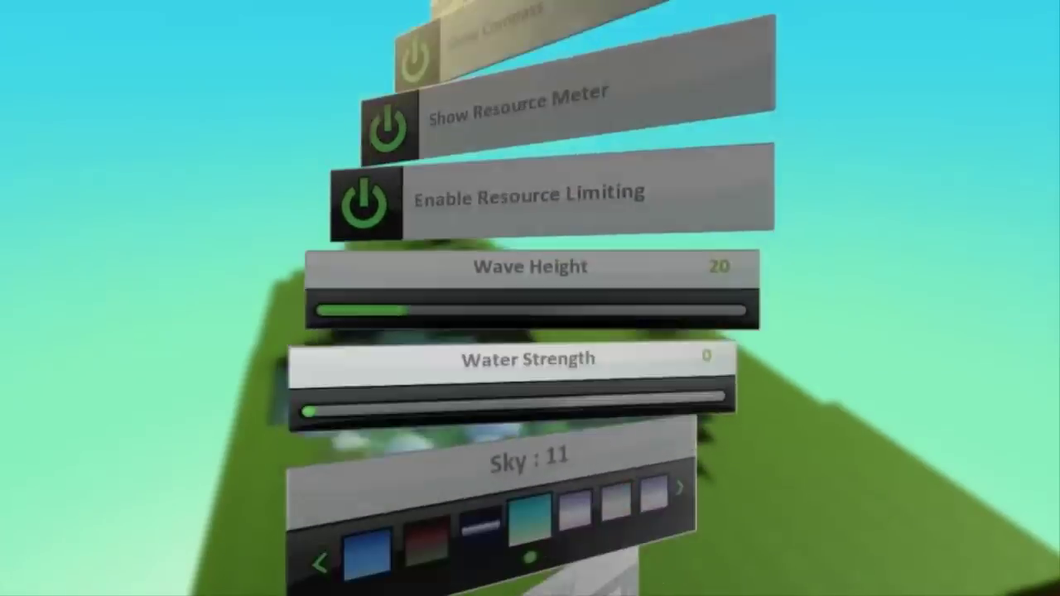
- Change the world's sky to number 7
key("Left")
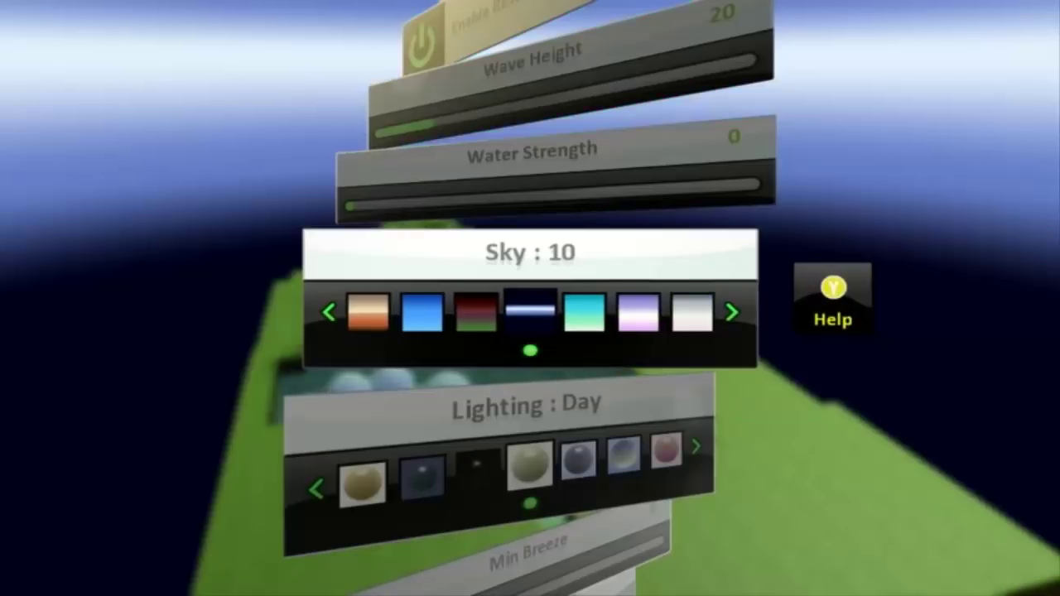
key("Left")
key("Left")
key("Left")
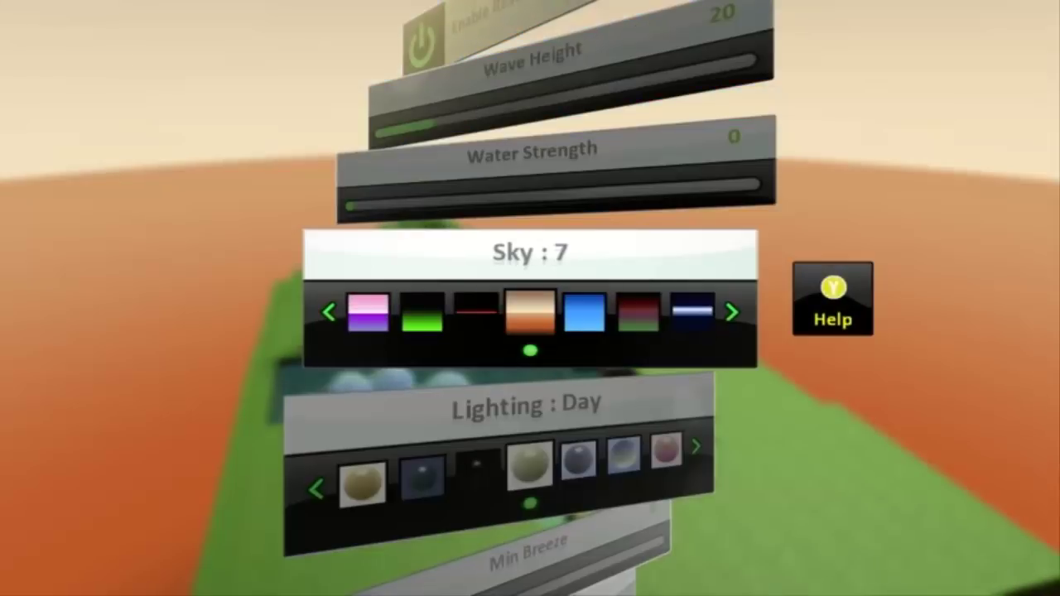
- Try the Dark lighting for the world and switch back to Day
key("Down")
key("Up")
key("Down")
key("Left")
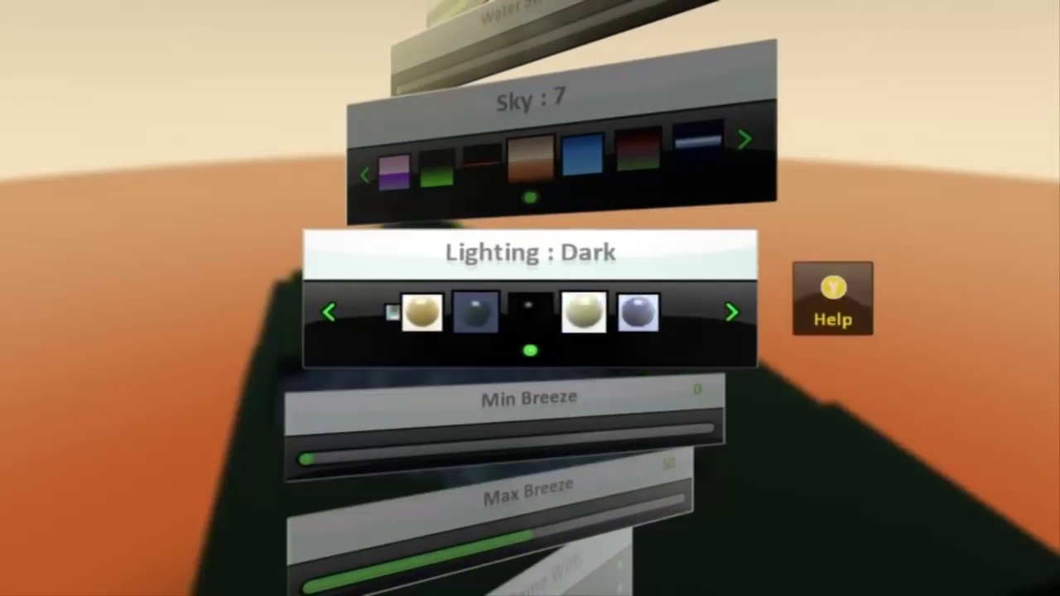
key("Right")
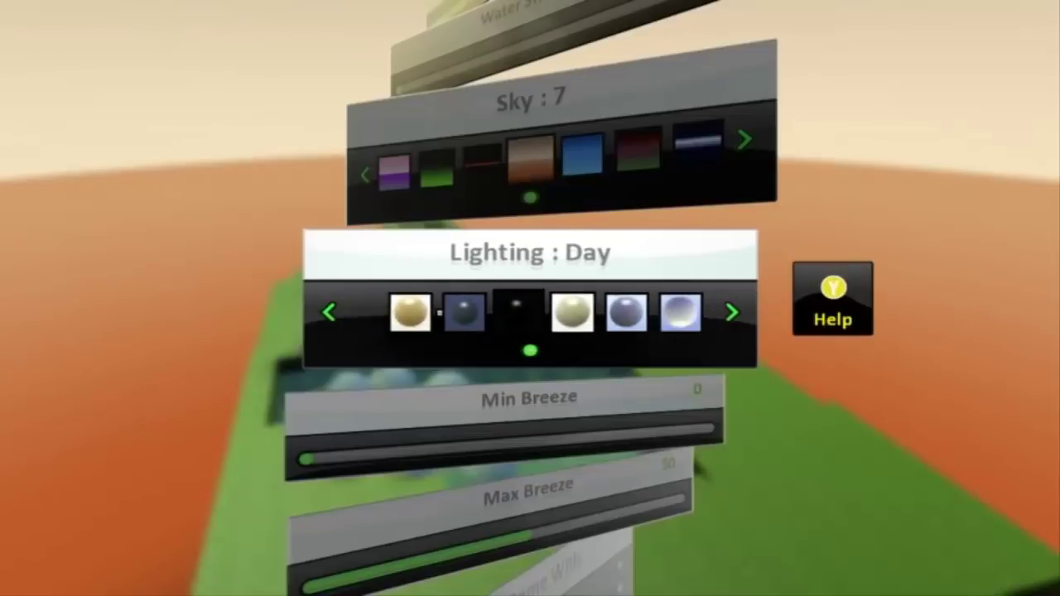
- Try out other skies for the world, including numbers 4 and 5
key("Up")
key("Up")
key("Up")
key("Up")
key("Down")
key("Down")
key("Down")
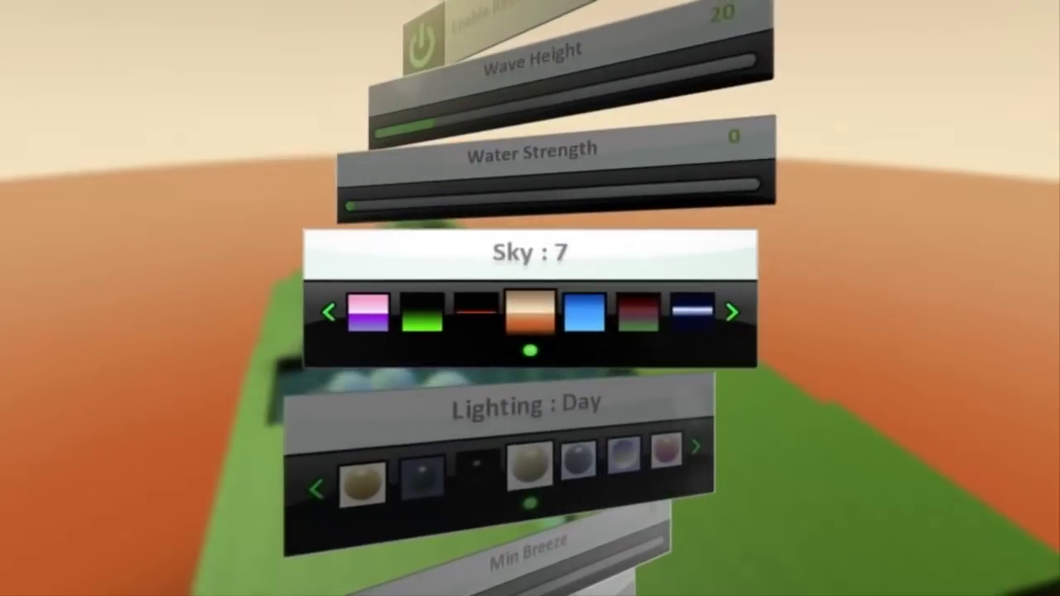
key("Right")
key("Right")
key("Left")
key("Left")
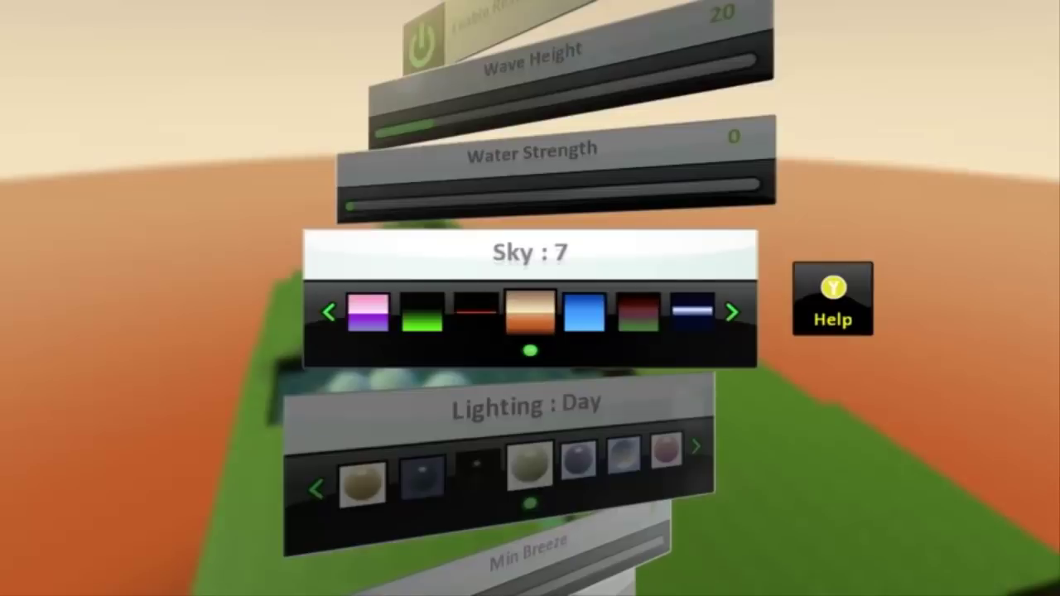
key("Left")
key("Left")
key("Left")
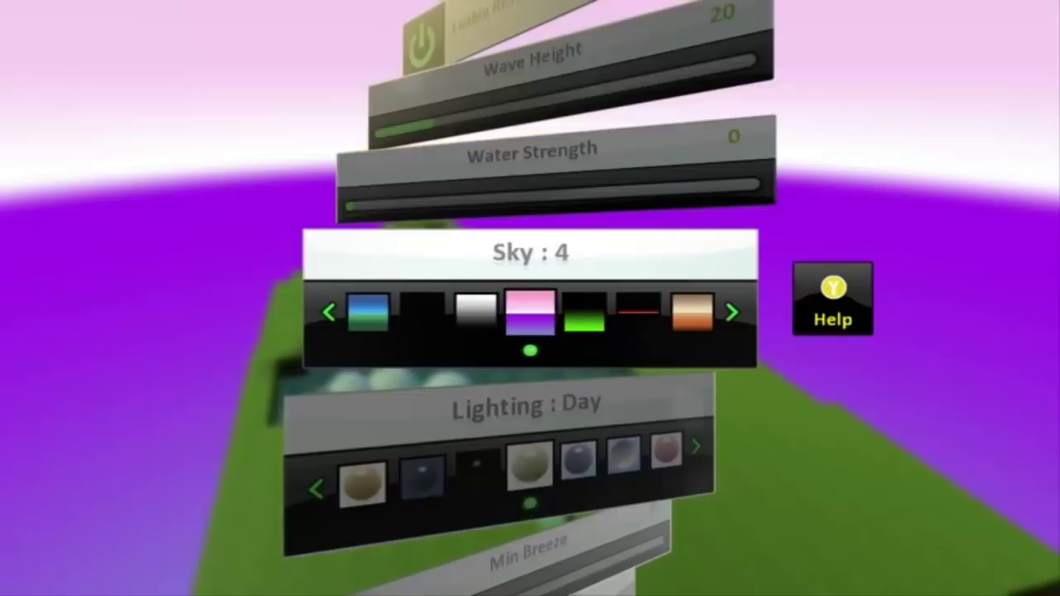
key("Right")
key("Up")
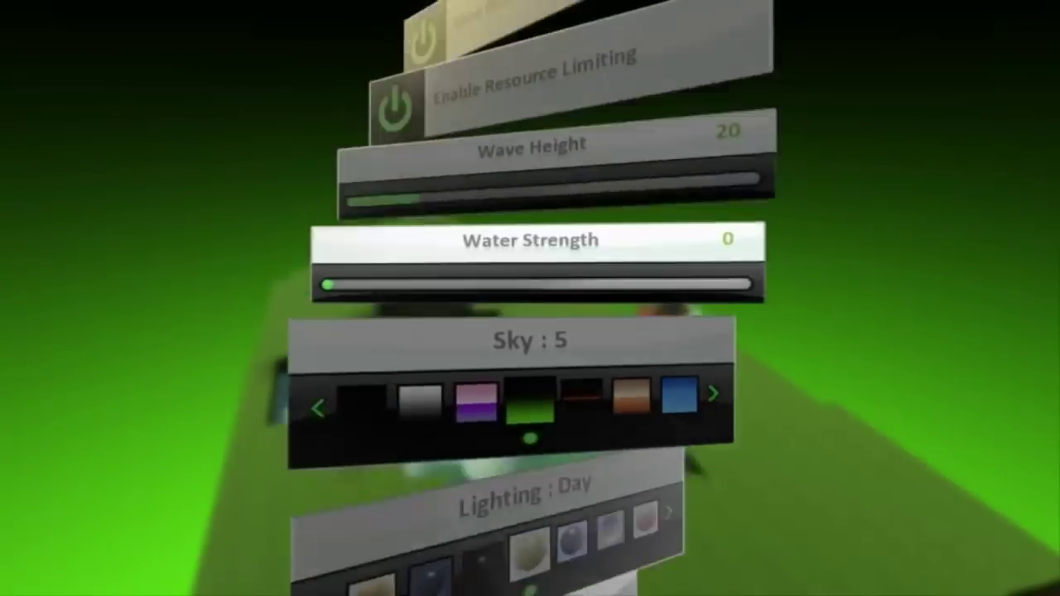
- Set the world's sky to number 20, the red-to-yellow sunset gradient
key("Down")
key("Right")
key("Right")
key("Right")
key("Right")
key("Right")
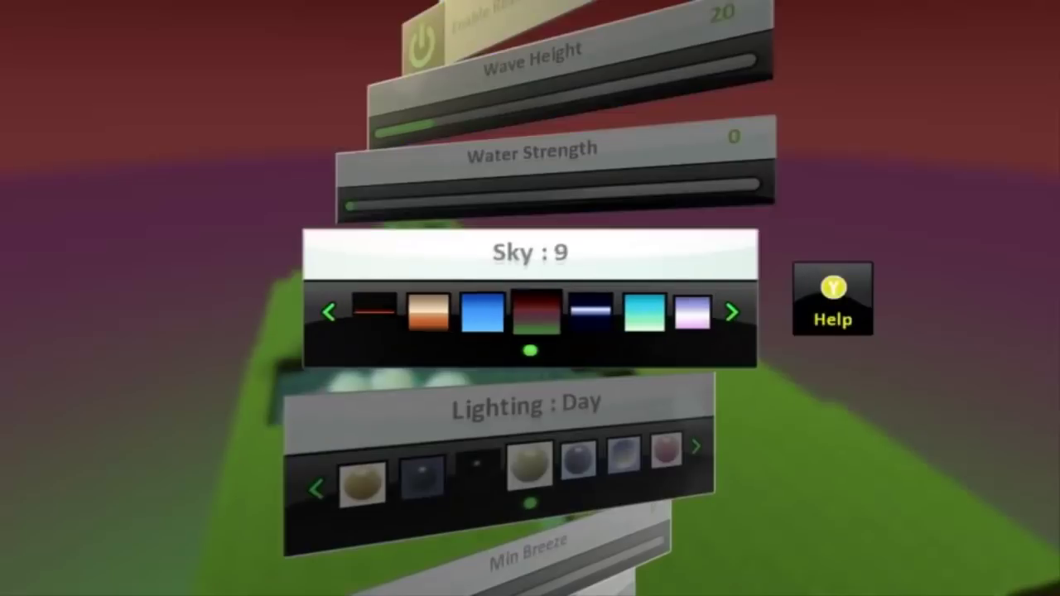
key("Right")
key("Right")
key("Right")
key("Right")
key("Right")
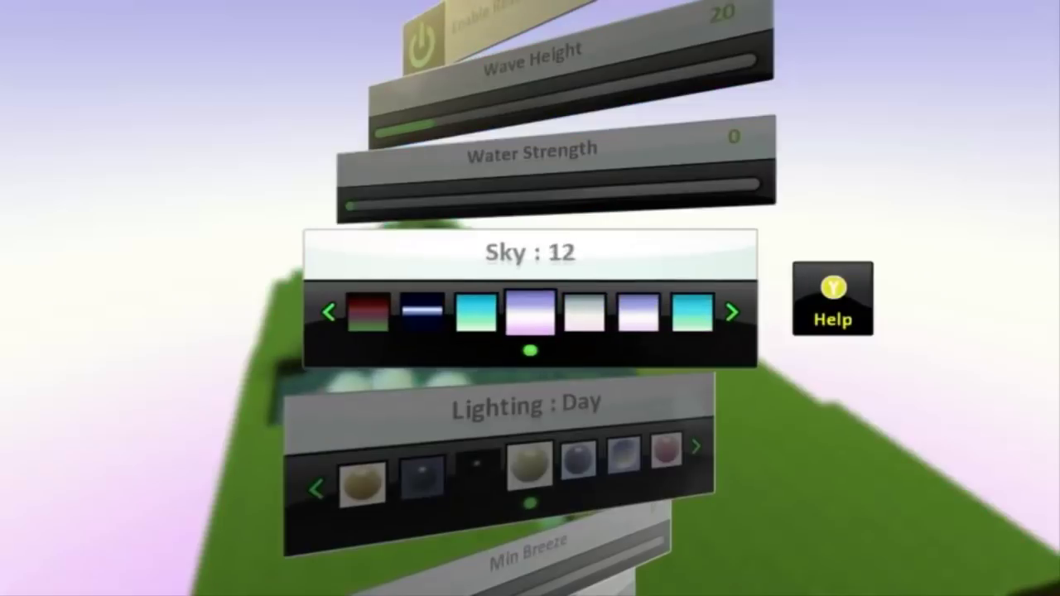
key("Right")
key("Right")
key("Right")
key("Right")
key("Right")
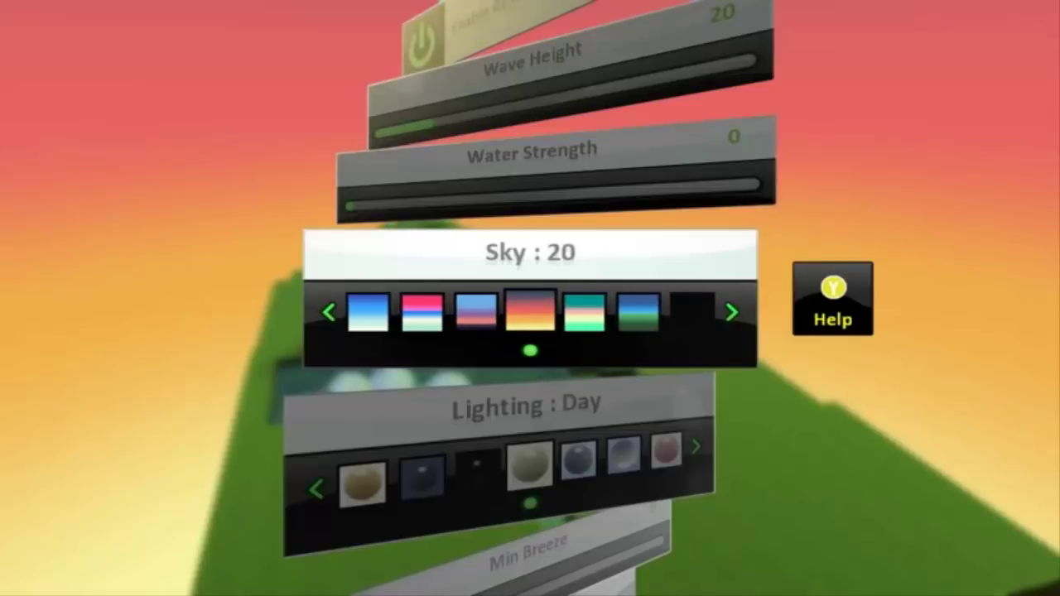
- Set the world to start the game with Description with Countdown and leave the world settings
key("Down")
key("Down")
key("Down")
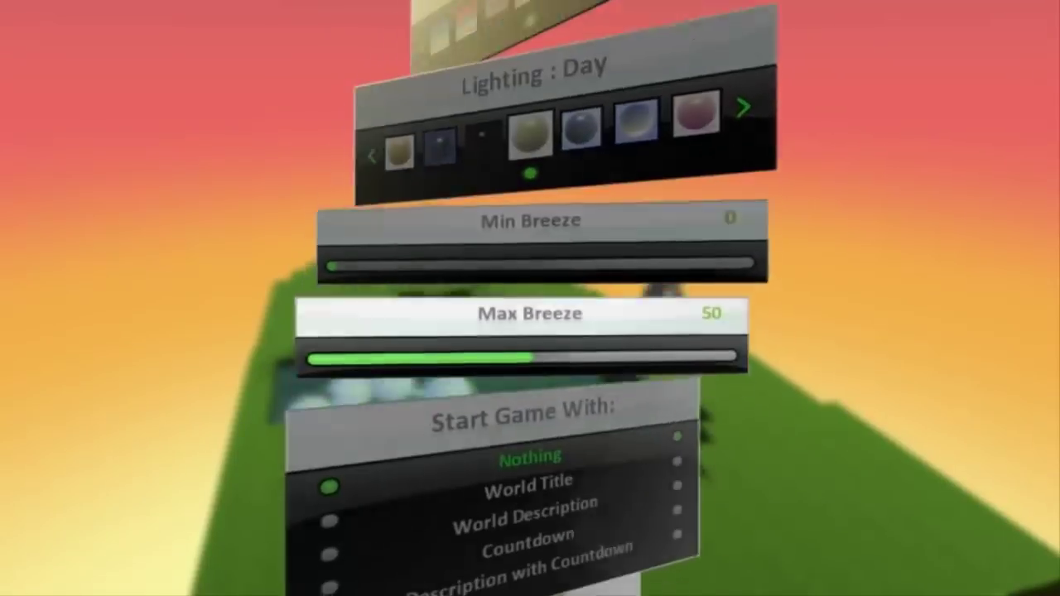
key("Down")
key("Down")
key("Down")
key("Up")
key("Up")
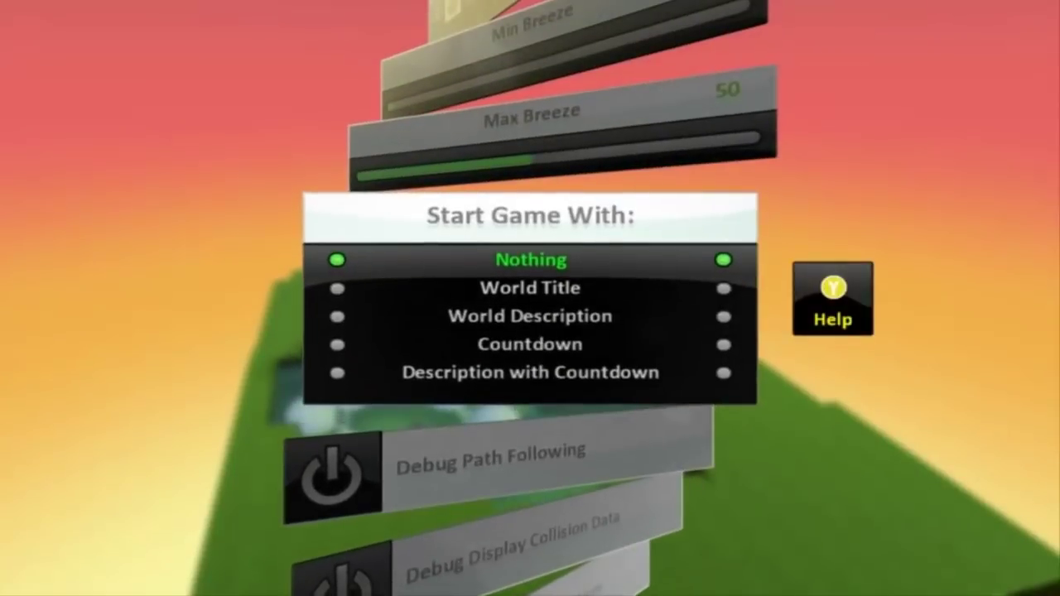
key("Right")
key("Right")
key("Right")
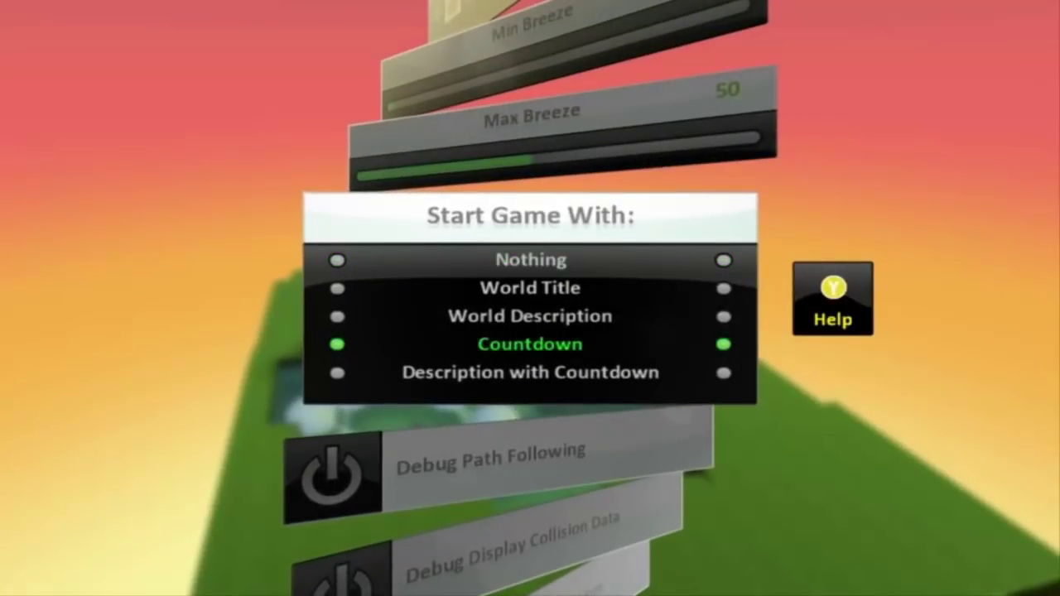
key("Right")
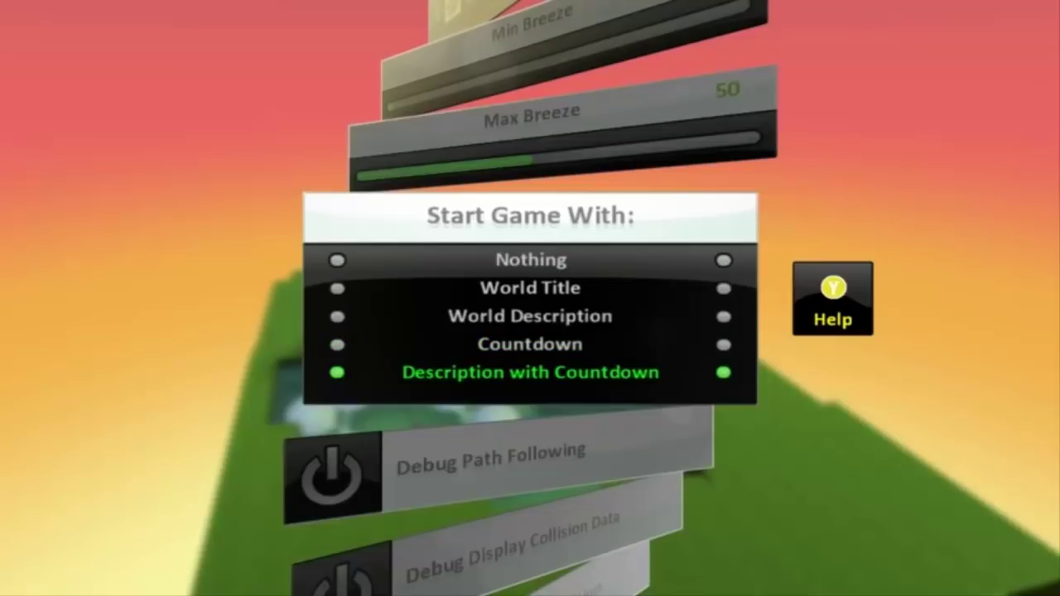
key("Escape")
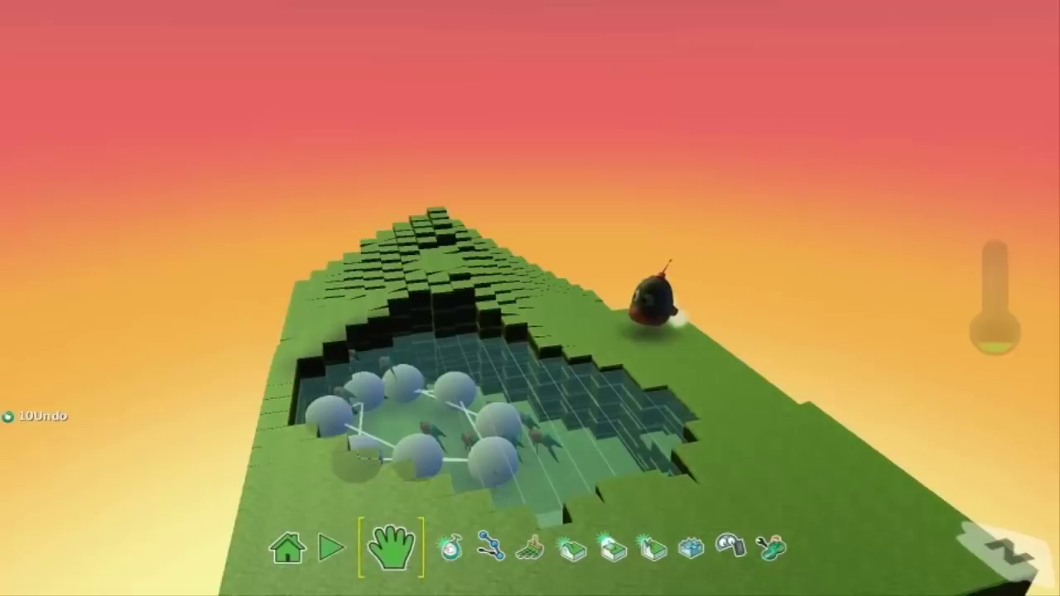
- Play-test the game by steering Kodu into the pond to eat fish, restart it and return to editing
key("Escape")
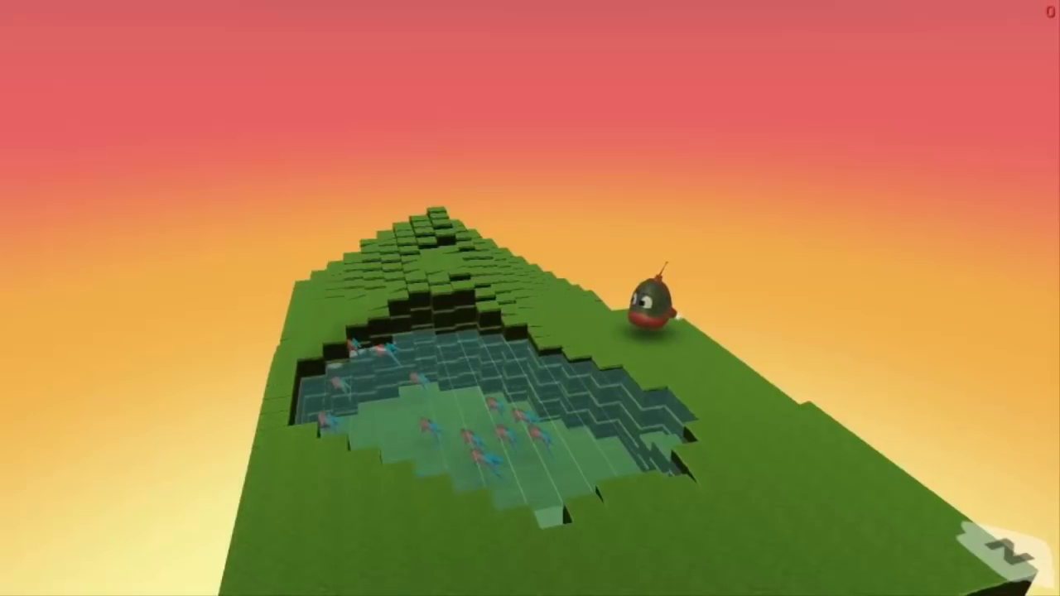
key("Left")
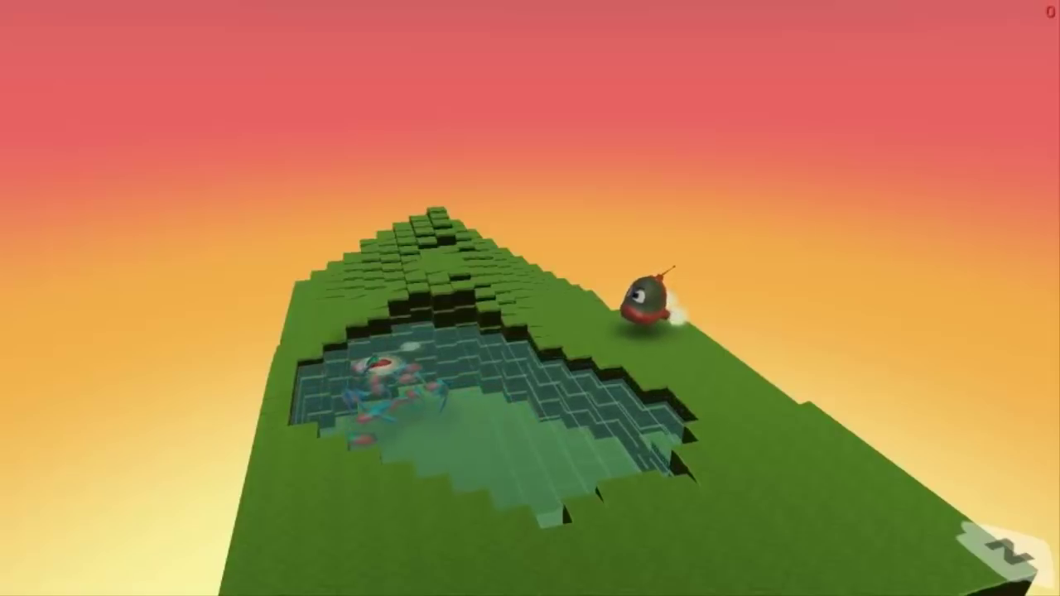
key("Down")
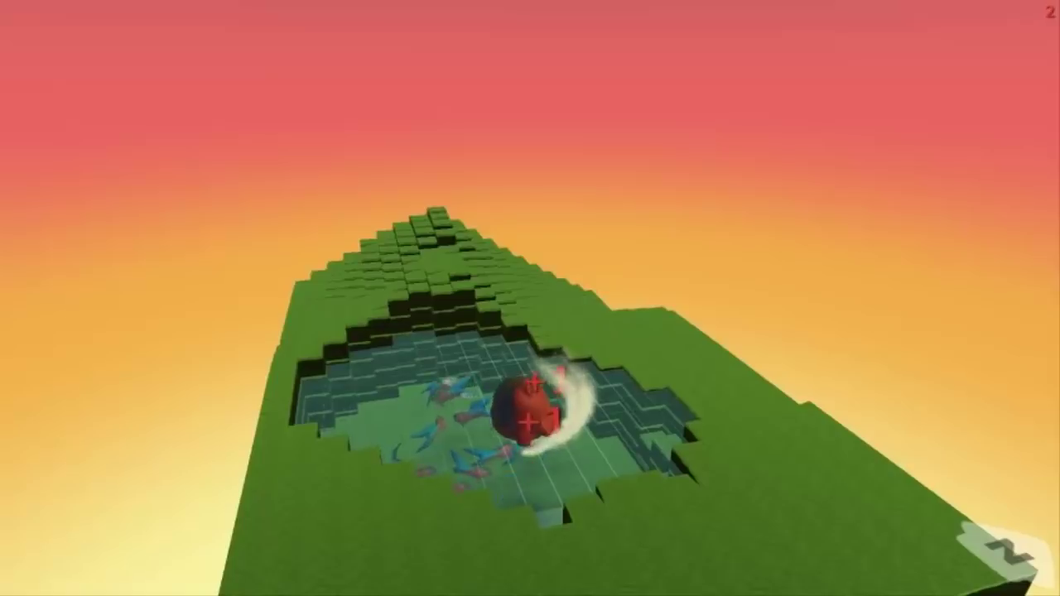
key("Escape")
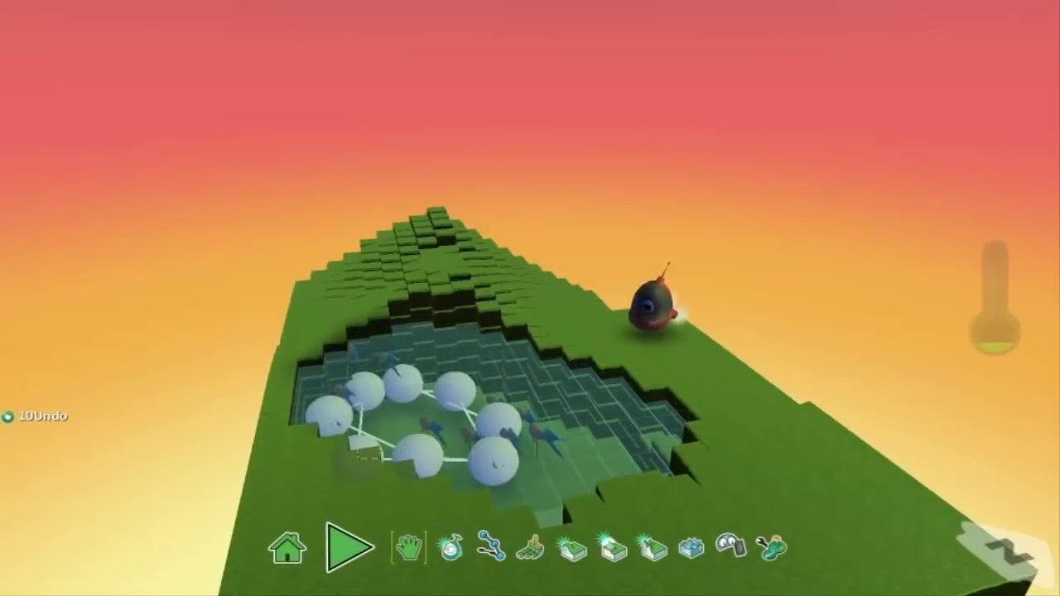
left_click(336, 548)
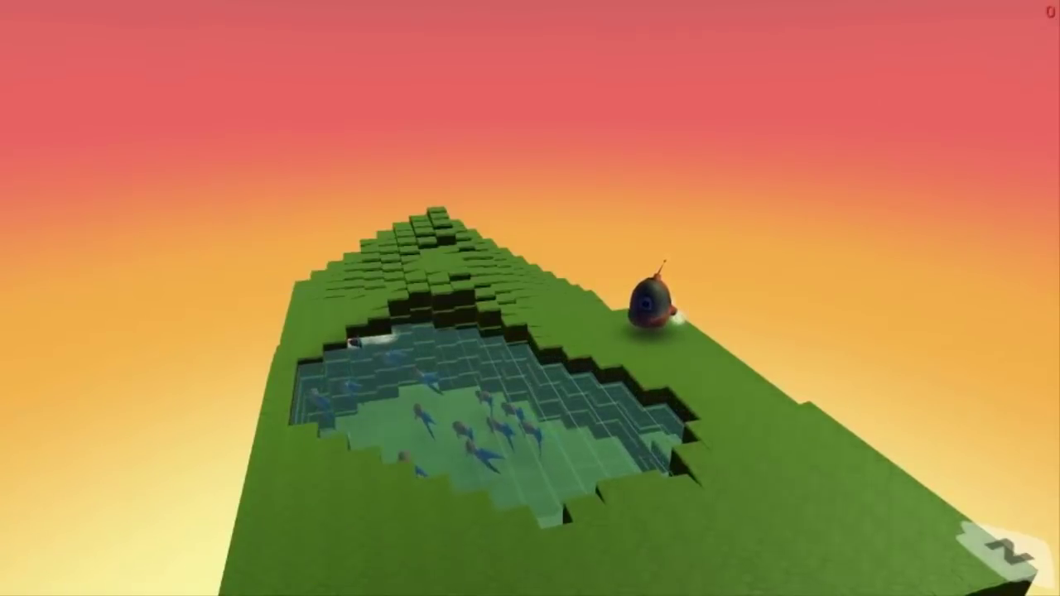
key("Escape")
- Reopen the world settings and set the game to start with Countdown
key("Right")
key("Right")
key("Left")
key("Left")
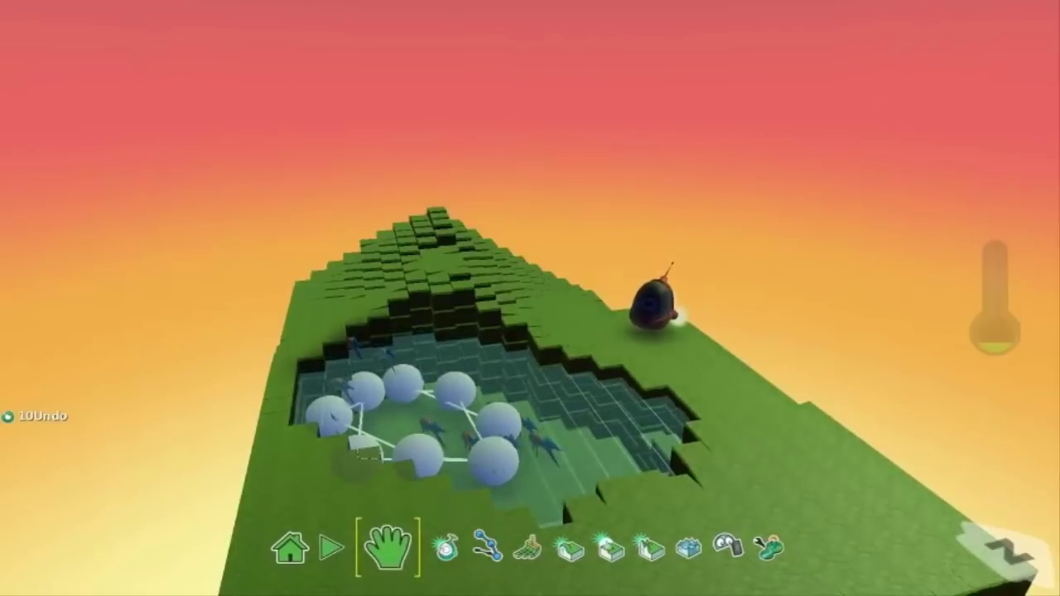
key("Left")
key("Left")
key("Left")
key("Return")
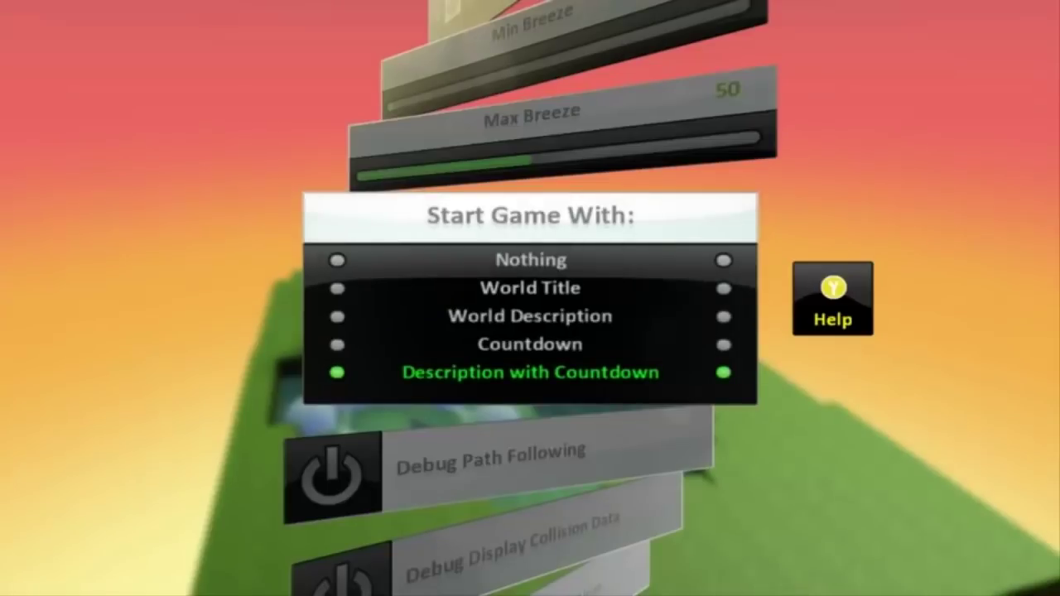
key("Up")
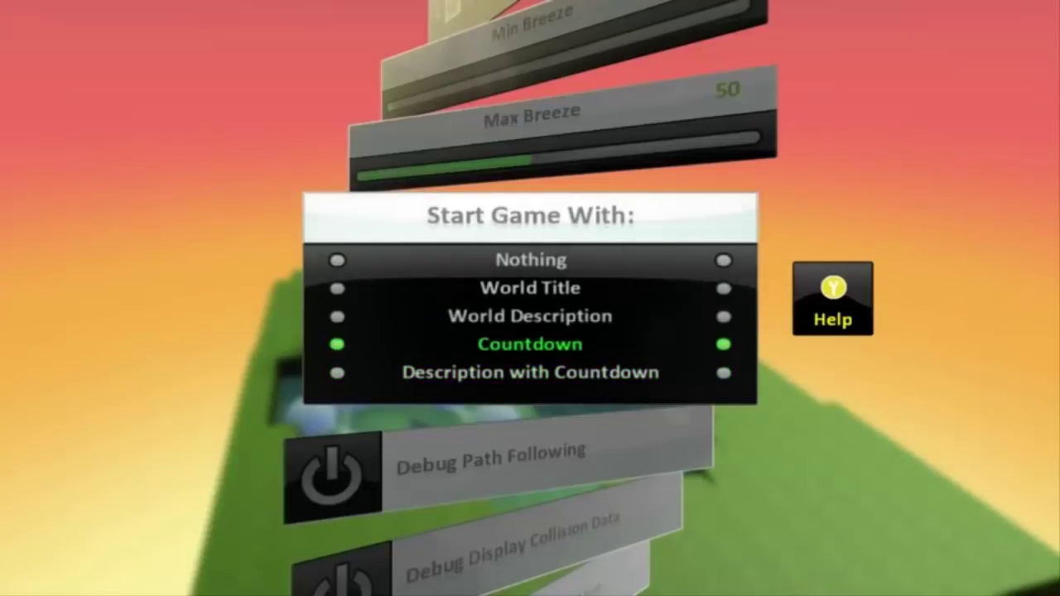
- Try the World Title and World Description start options and switch back to Countdown
key("Up")
key("Up")
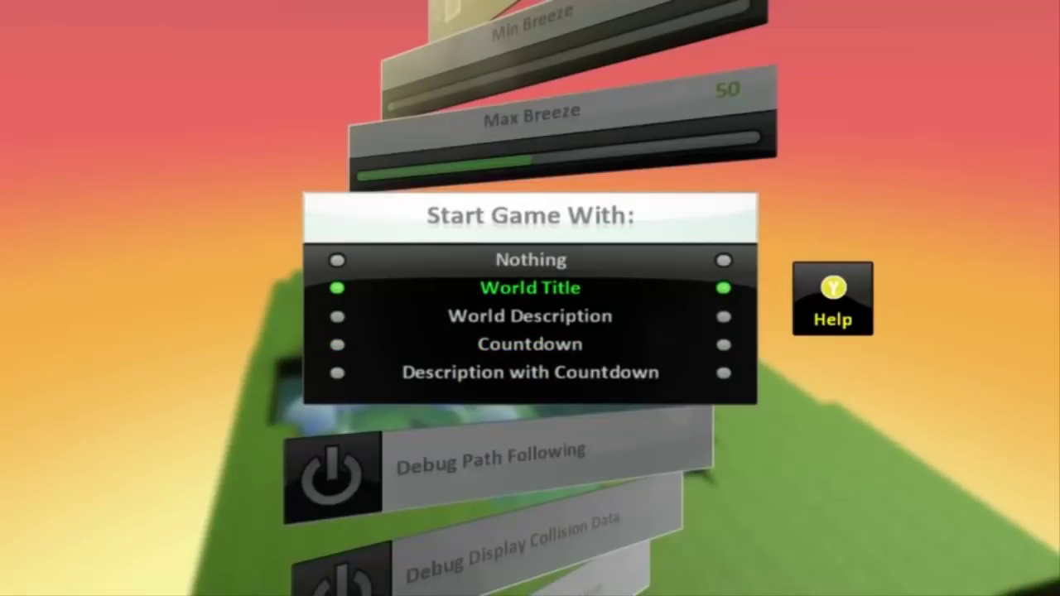
key("Down")
key("Up")
key("Down")
key("Up")
key("Down")
key("Down")
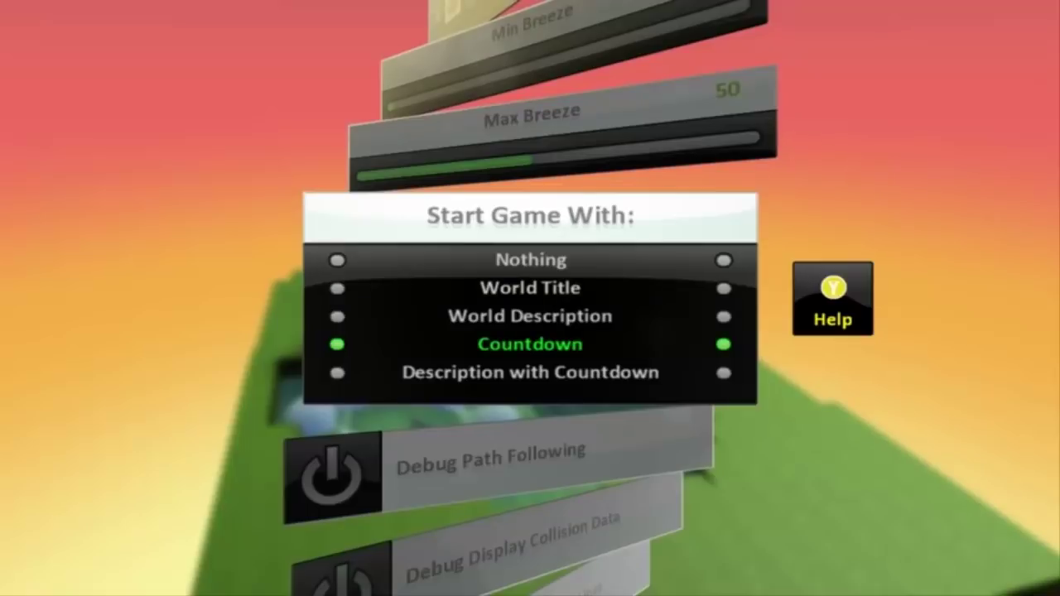
- Leave the world settings and activate the Object tool
key("Escape")
key("Escape")
key("Right")
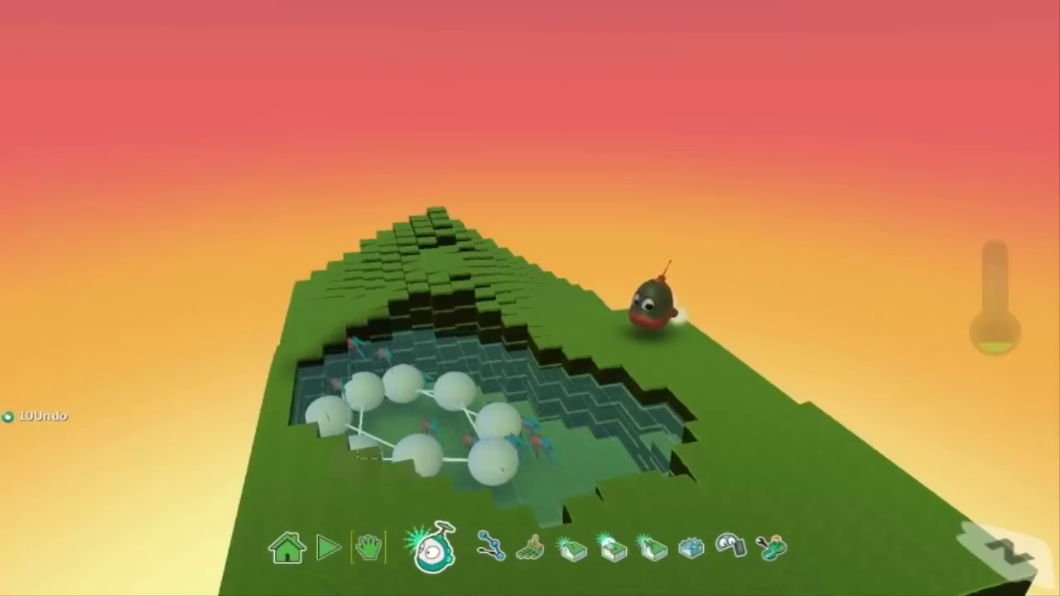
key("Right")
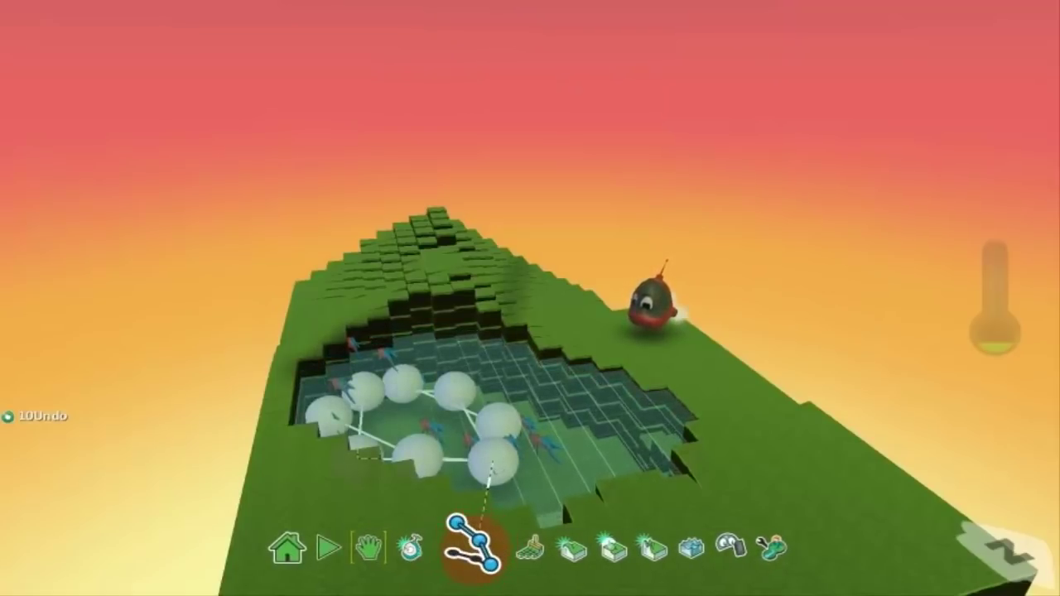
key("Right")
key("Left")
key("Left")
key("Left")
key("Right")
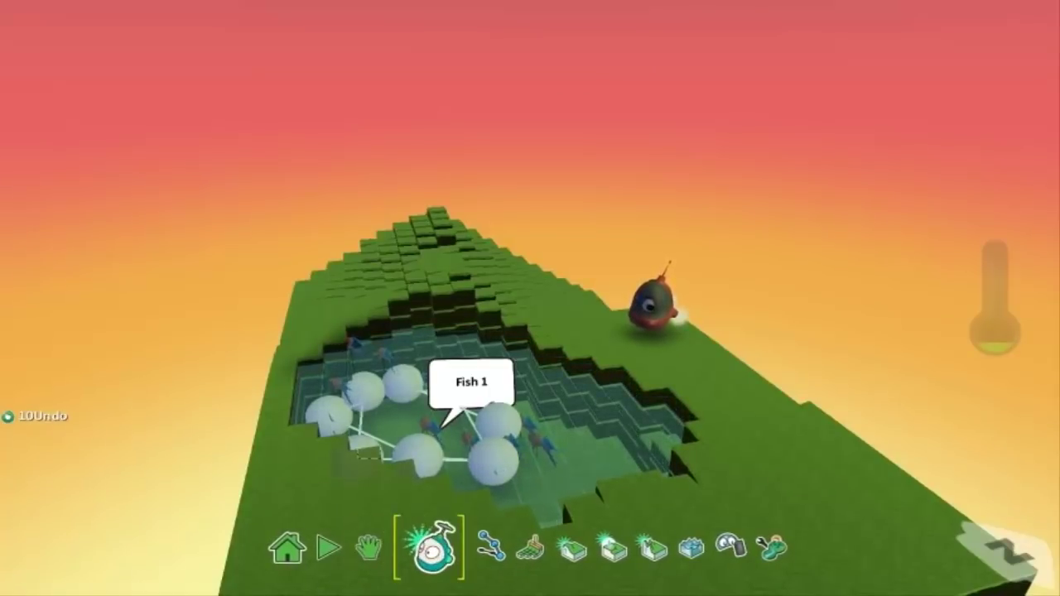
- Add a broad-crowned tree on the hill behind the pond
key("Return")
key("Down")
key("Return")
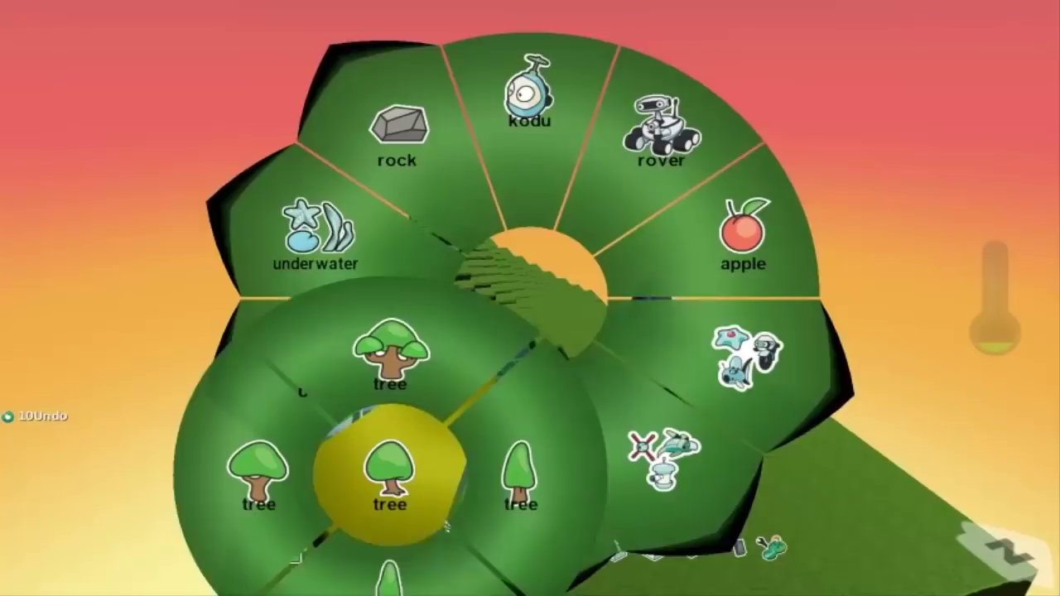
key("Down")
key("Left")
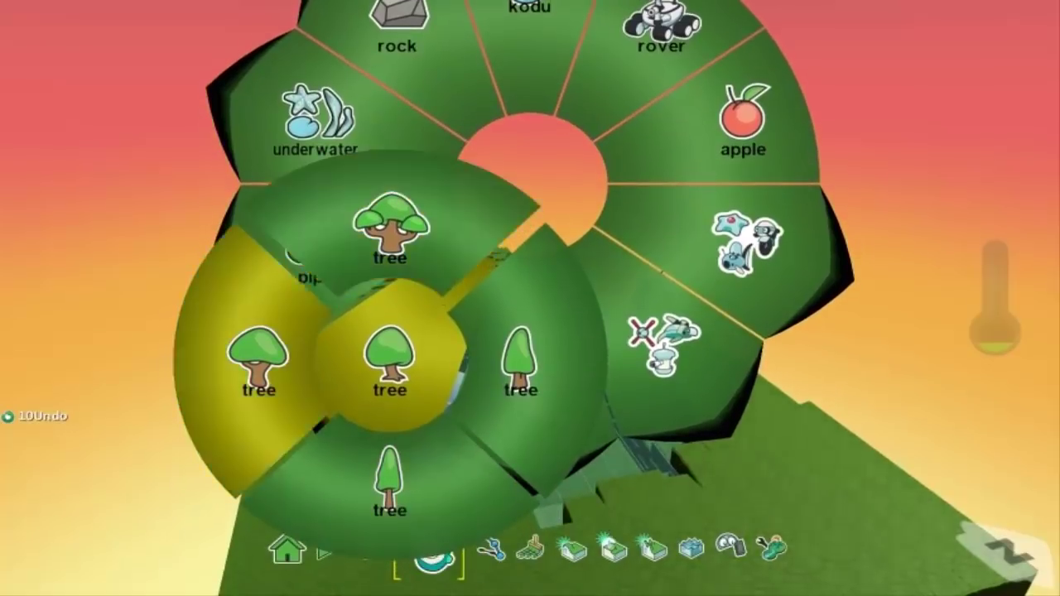
key("Return")
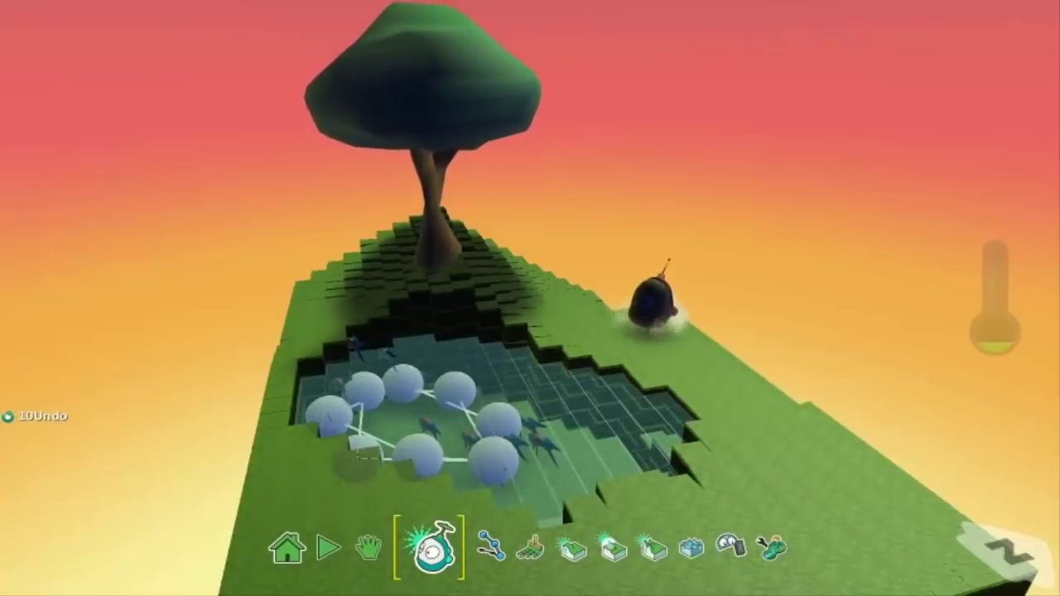
- Add a plain rock on the grass at the near corner of the world, beyond the pond
scroll(530, 298, "down", 1)
scroll(530, 298, "down", 2)
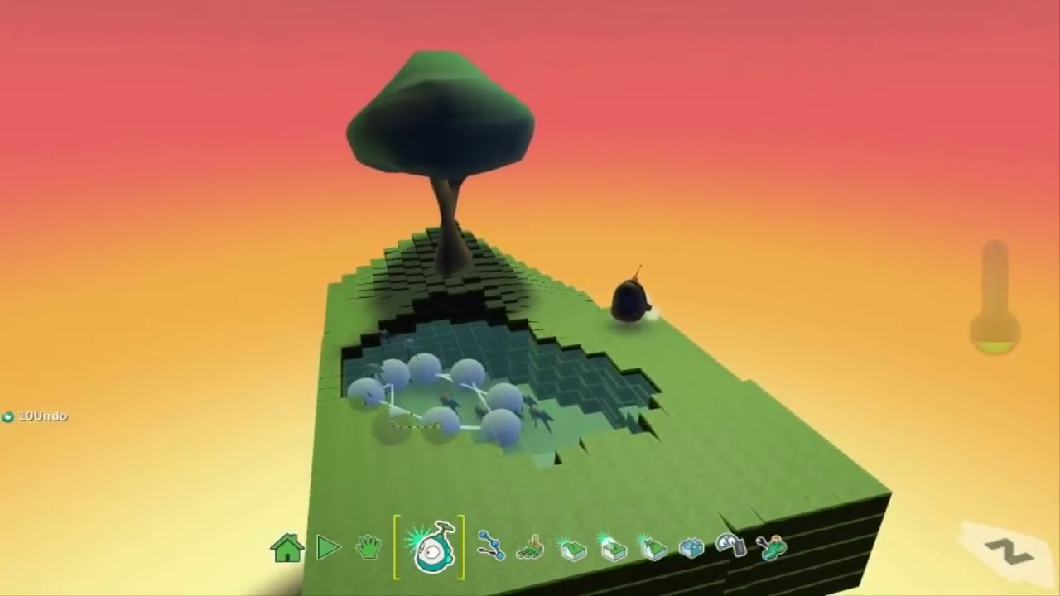
key("Right")
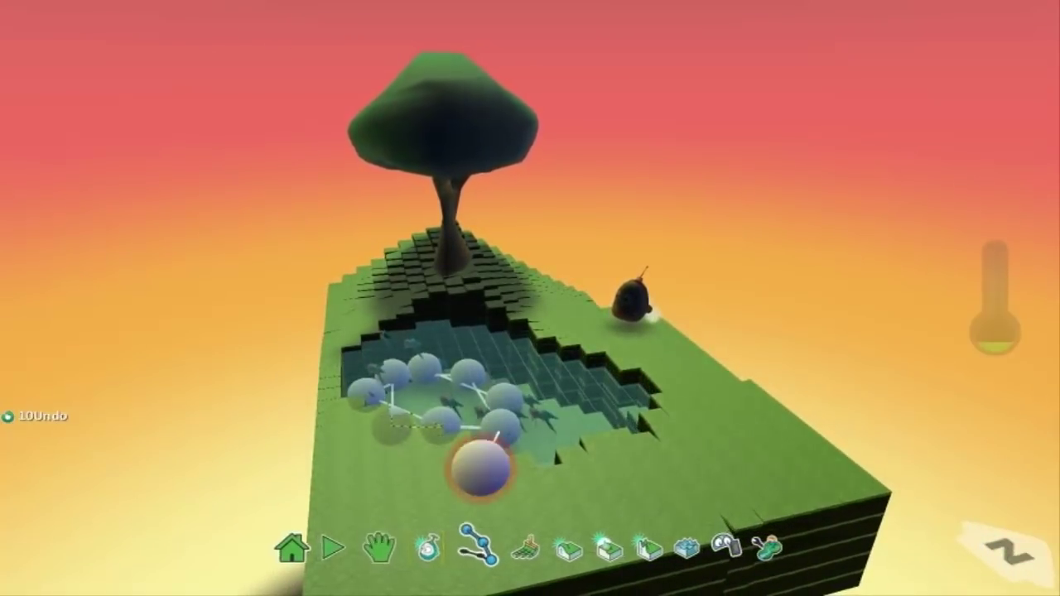
key("Left")
key("Return")
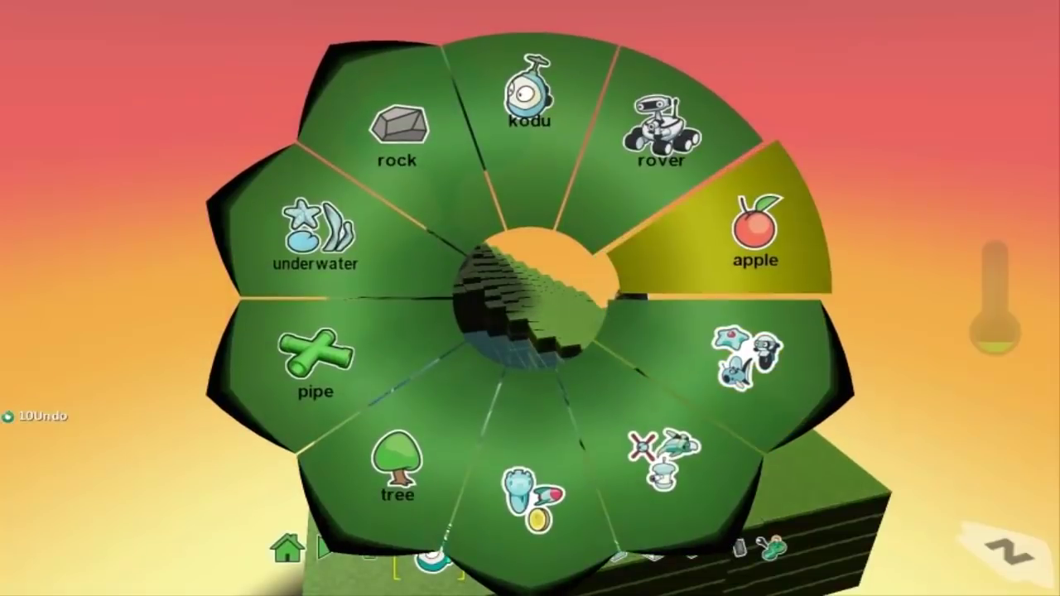
key("Left")
key("Return")
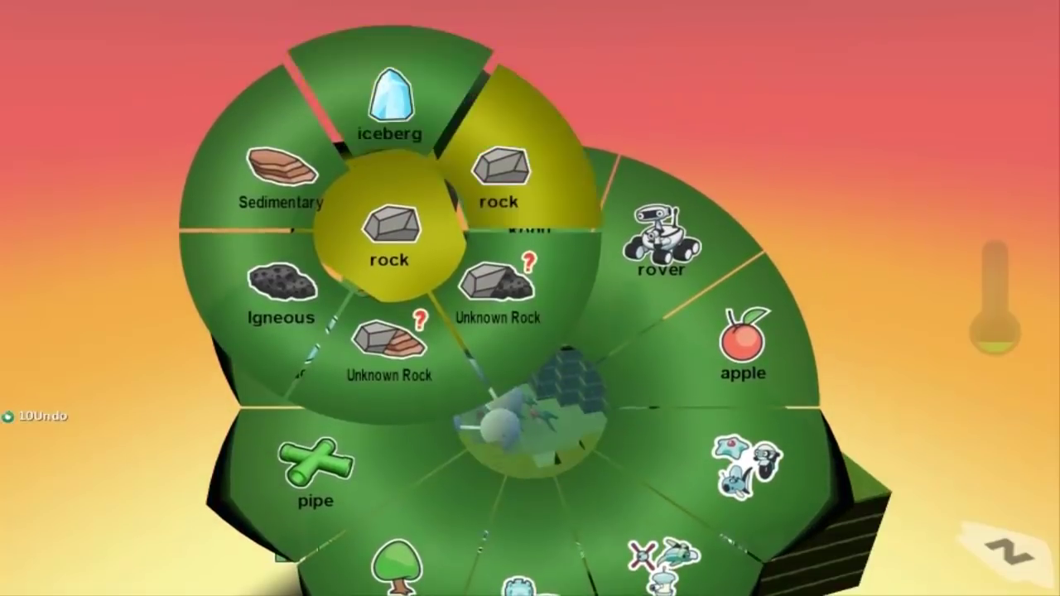
key("Right")
key("Right")
key("Right")
key("Right")
key("Right")
key("Right")
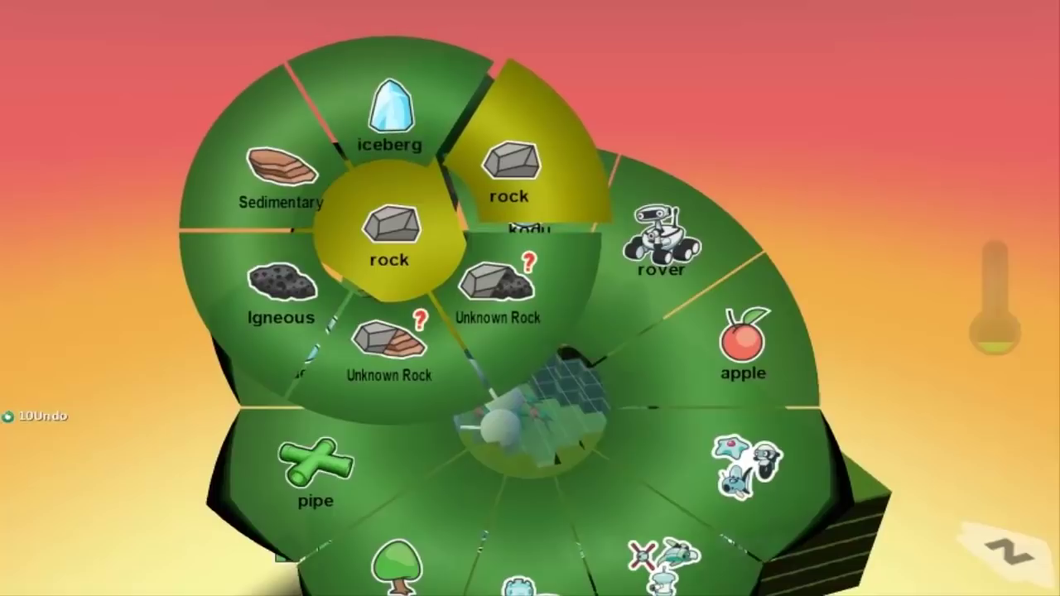
key("Return")
- Copy the rock and paste four more around it to form a cluster of five
right_click(837, 456)
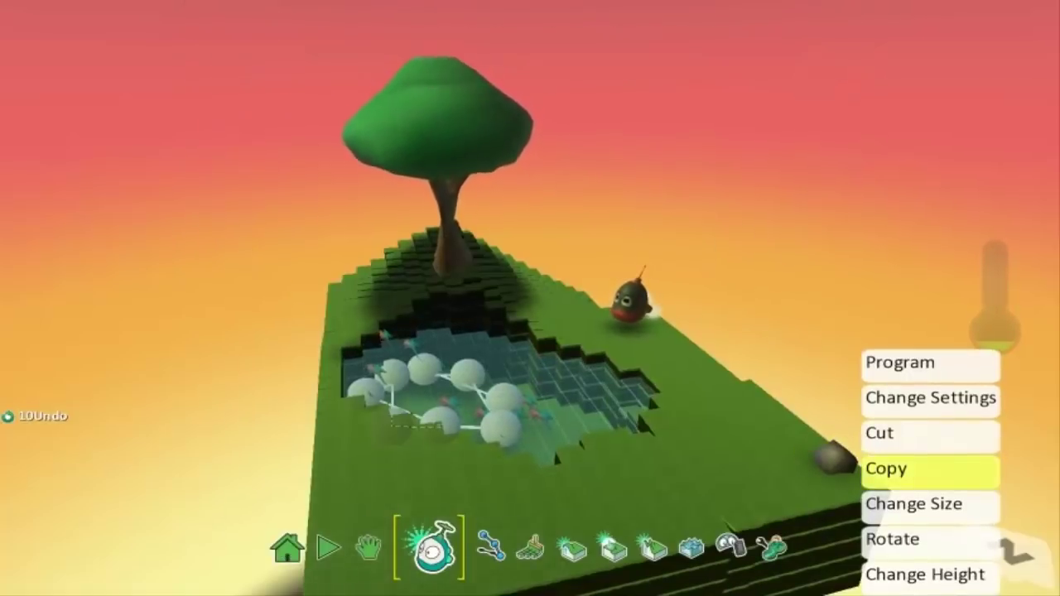
left_click(886, 470)
right_click(868, 467)
left_click(853, 469)
right_click(797, 464)
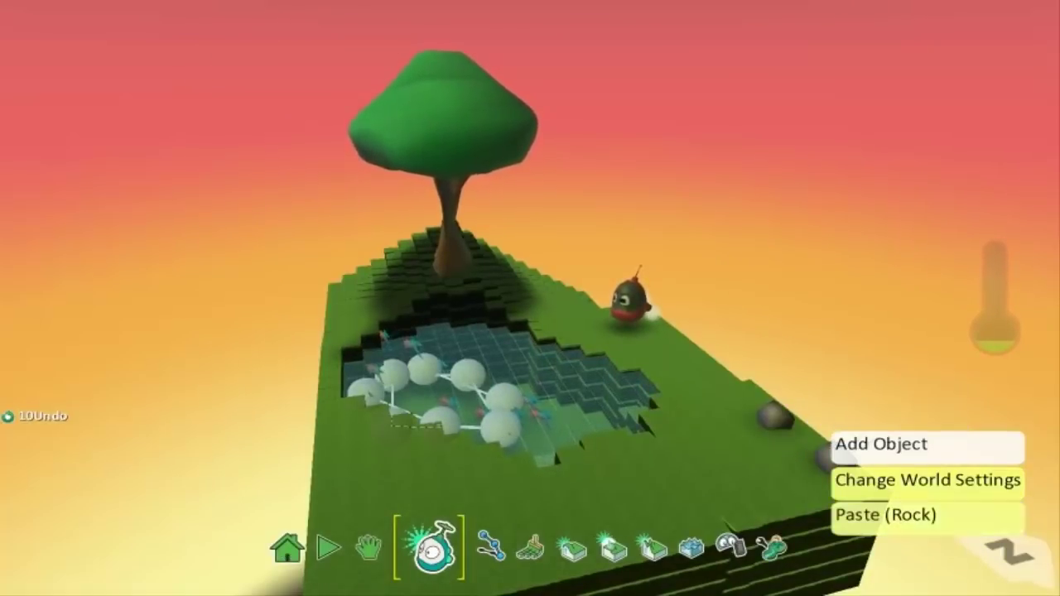
left_click(862, 517)
right_click(792, 429)
left_click(876, 481)
right_click(740, 461)
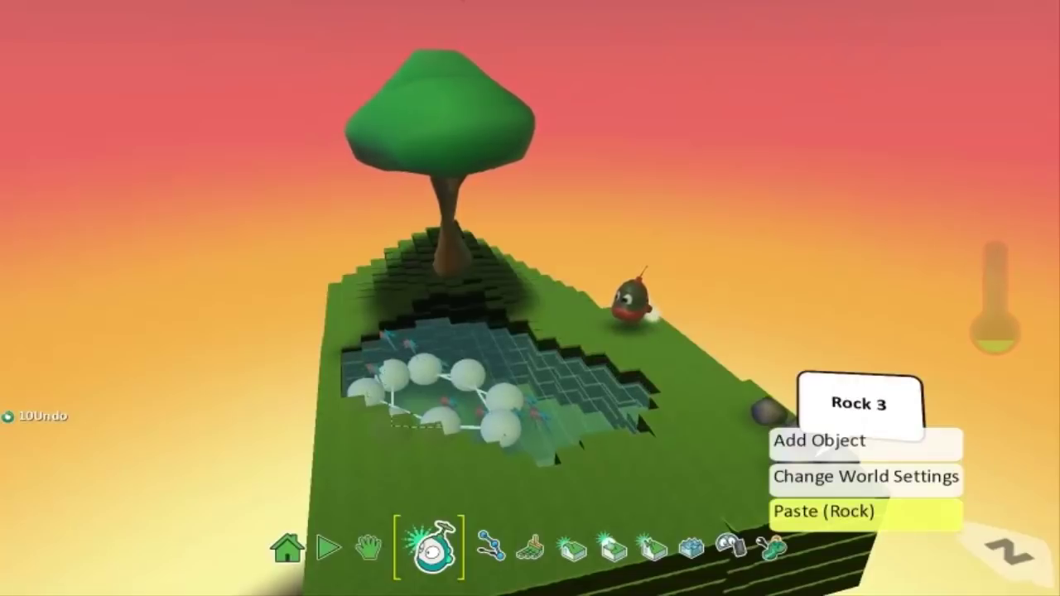
left_click(816, 512)
scroll(746, 472, "up", 3)
scroll(531, 298, "down", 3)
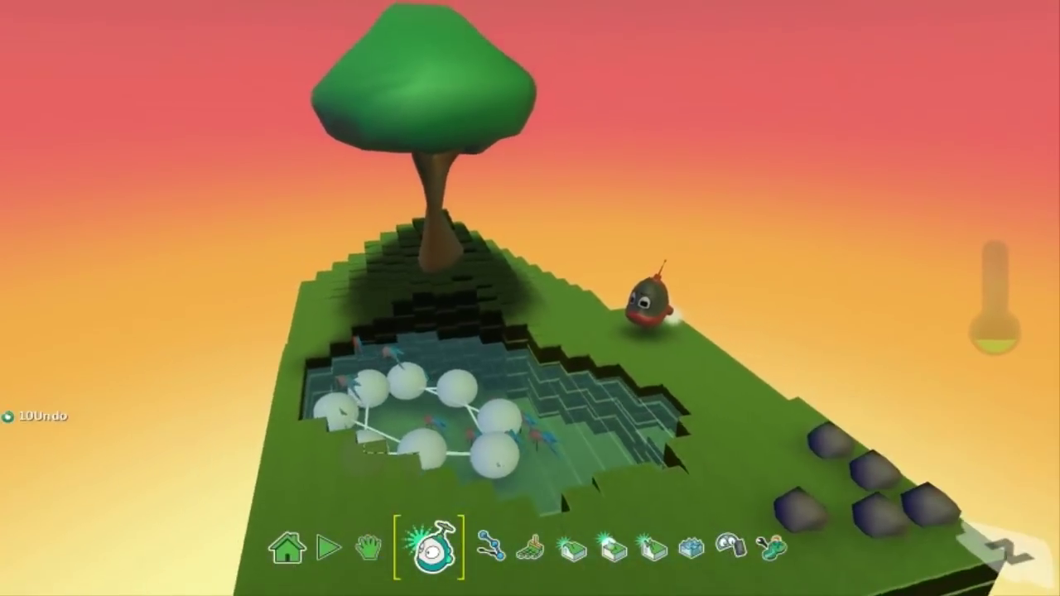
- Add a soccer ball on the grass at the pond's edge, away from the rocks
left_click(396, 468)
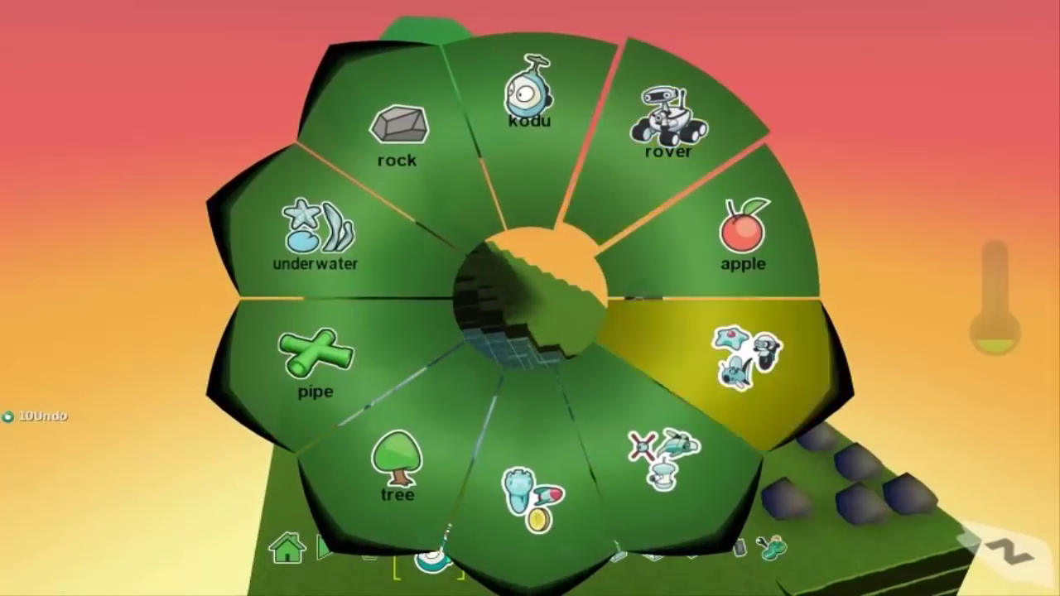
left_click(524, 491)
left_click(338, 240)
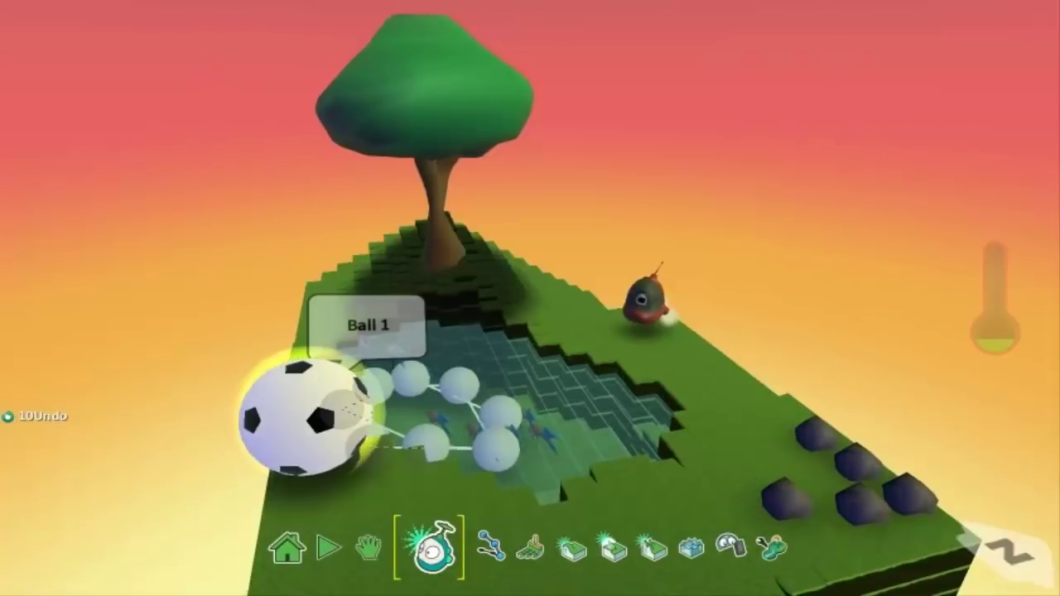
- Set the soccer ball's size to 0.2 and move it onto the grass beside the tree
right_click(343, 408)
key("Down")
key("Down")
key("Down")
key("Down")
key("Return")
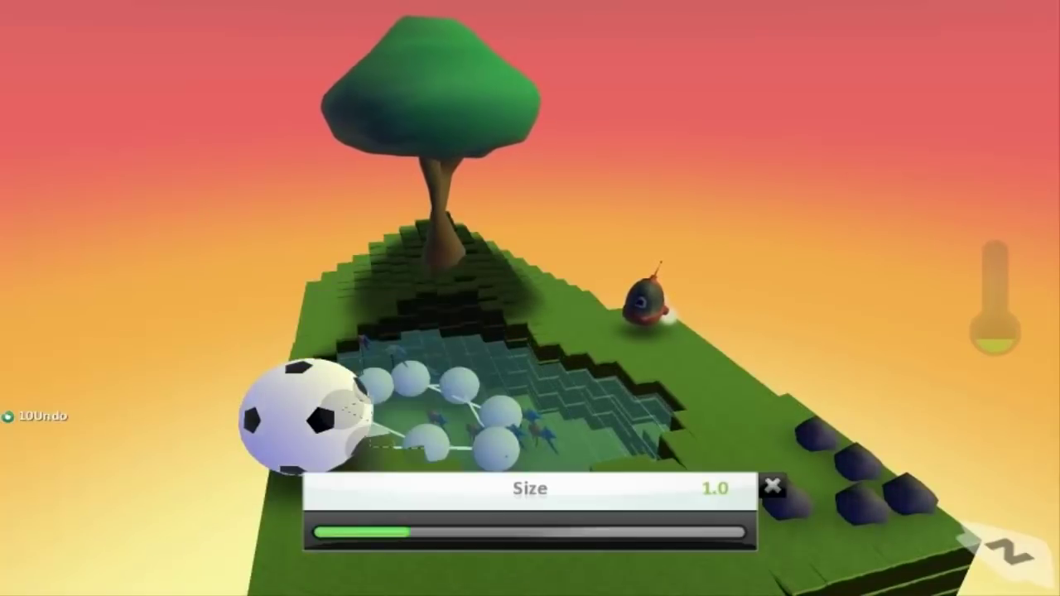
key("Left")
key("Left")
key("Left")
key("Left")
key("Left")
key("Left")
key("Left")
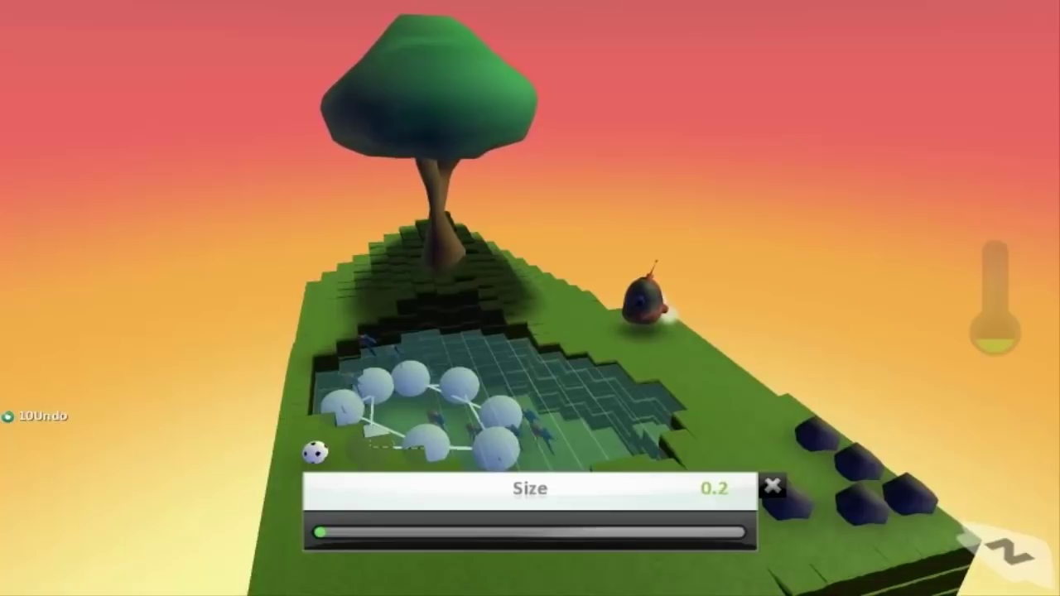
key("Escape")
left_click_drag(315, 451, 361, 299)
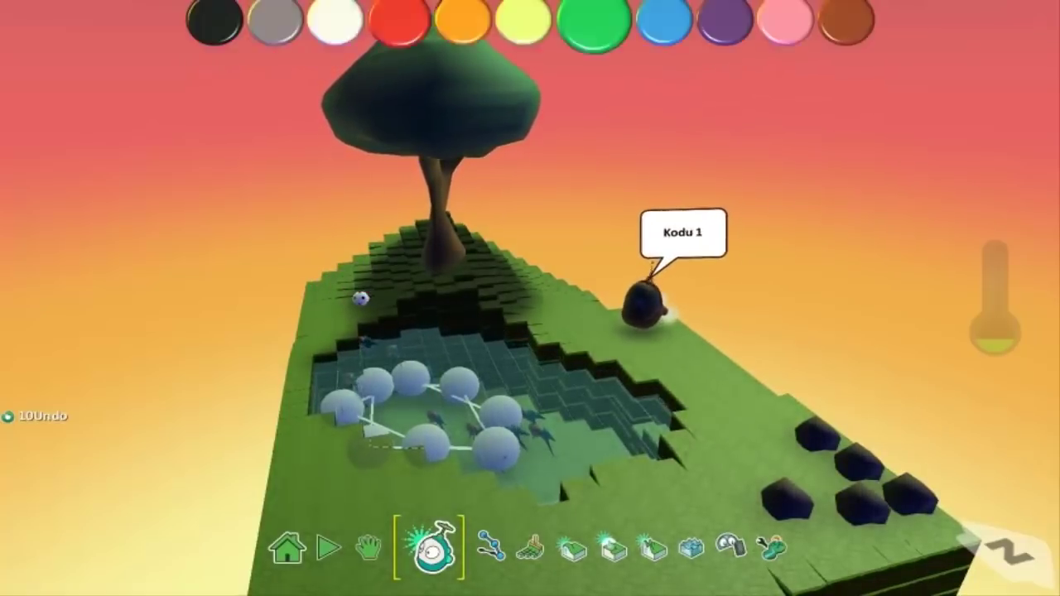
- Play-test the world, steering Kodu from the grass into the pond and back and forth to eat the fish
scroll(669, 311, "down", 4)
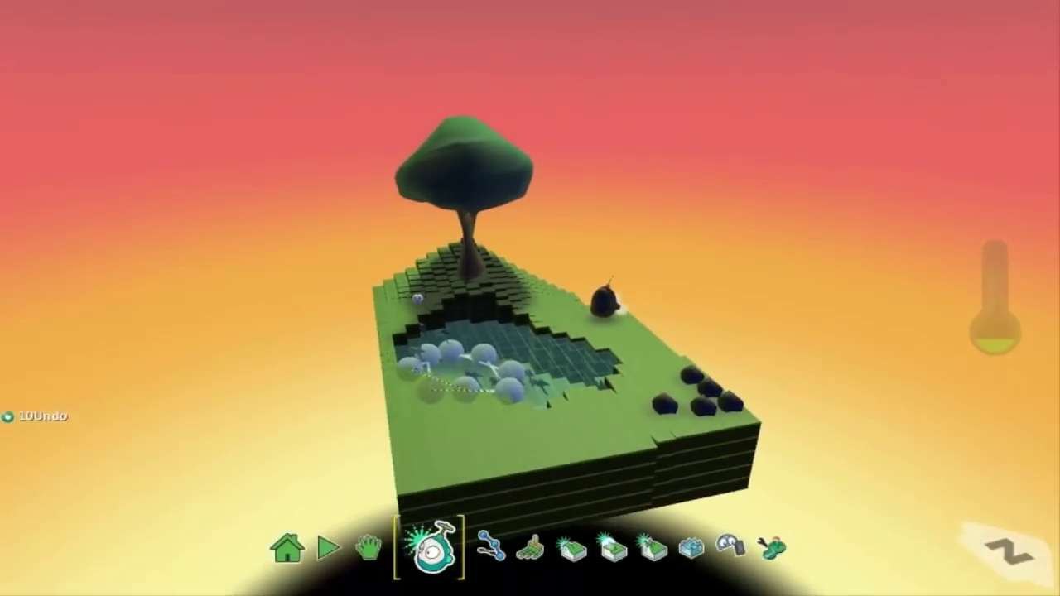
scroll(670, 310, "up", 1)
left_click(338, 547)
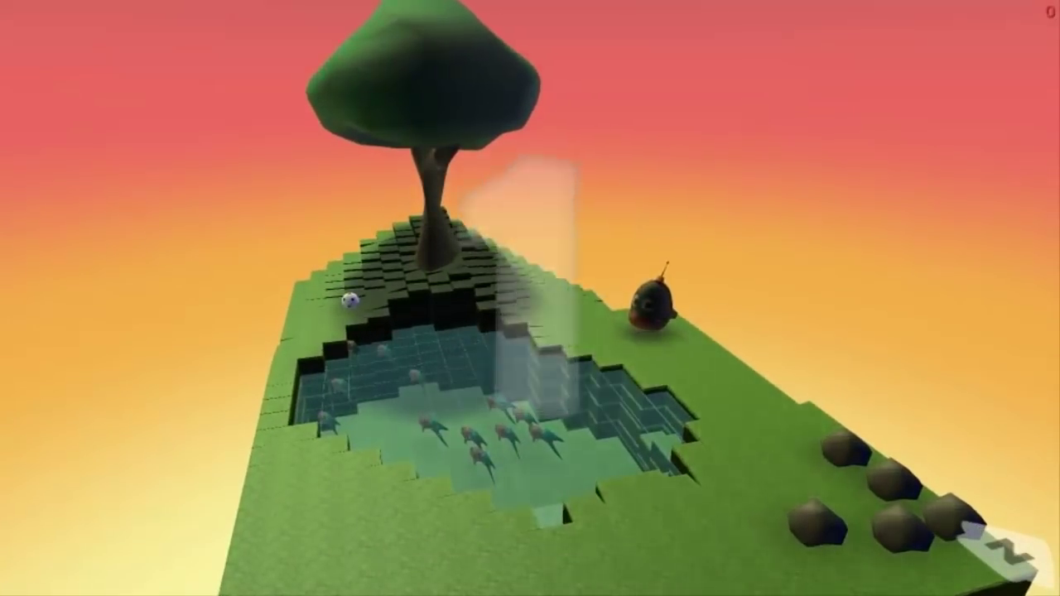
key("Left")
key("Left")
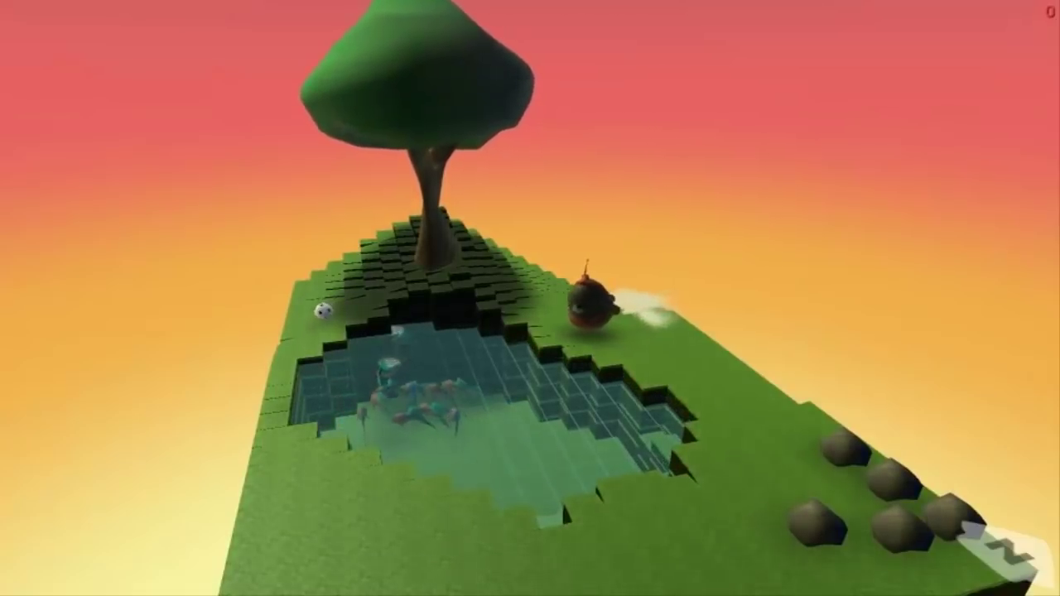
key("Left")
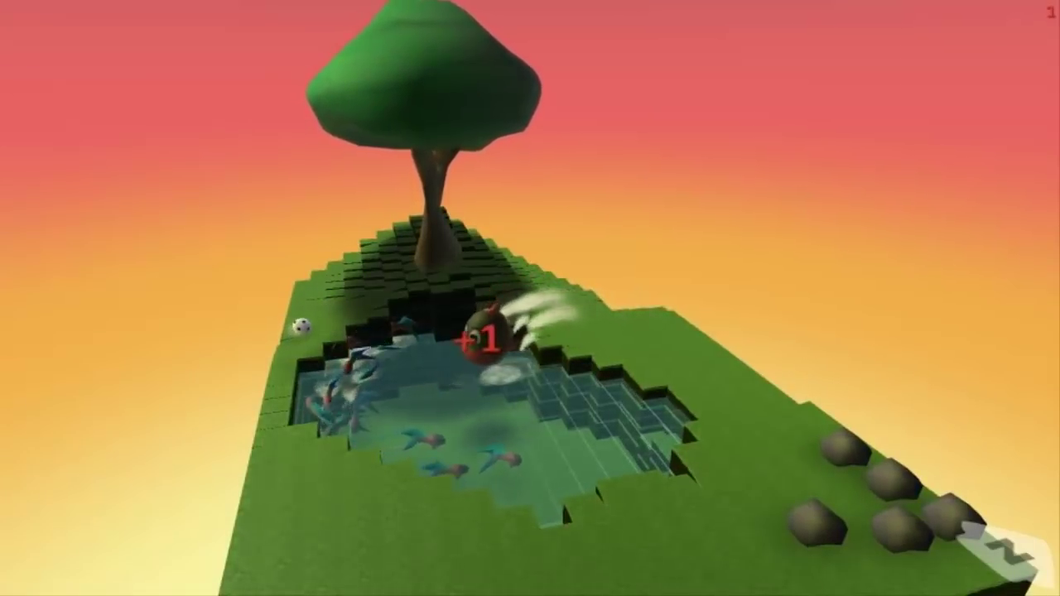
key("Left")
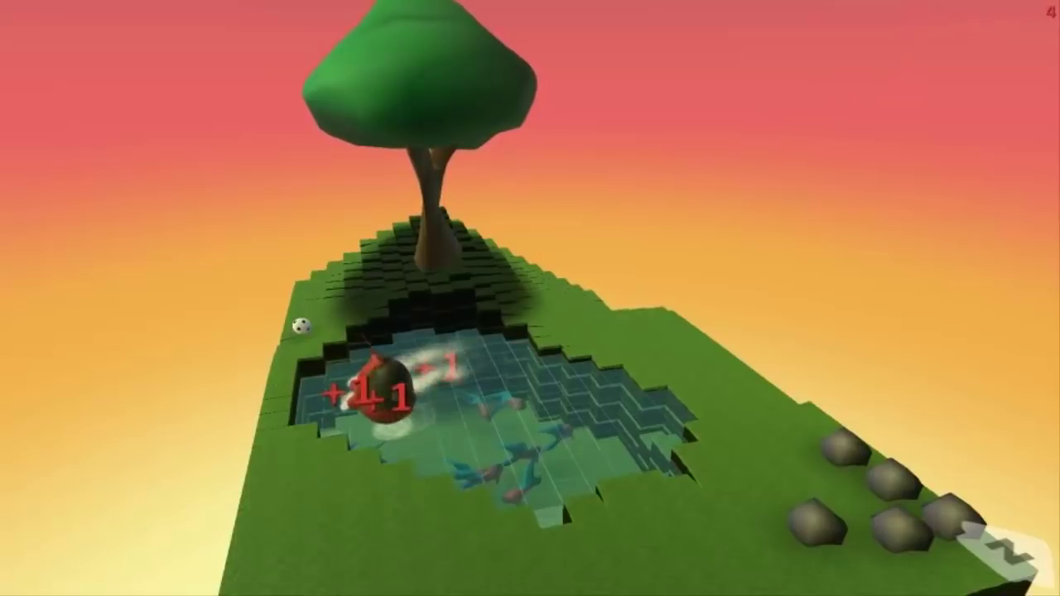
key("Right")
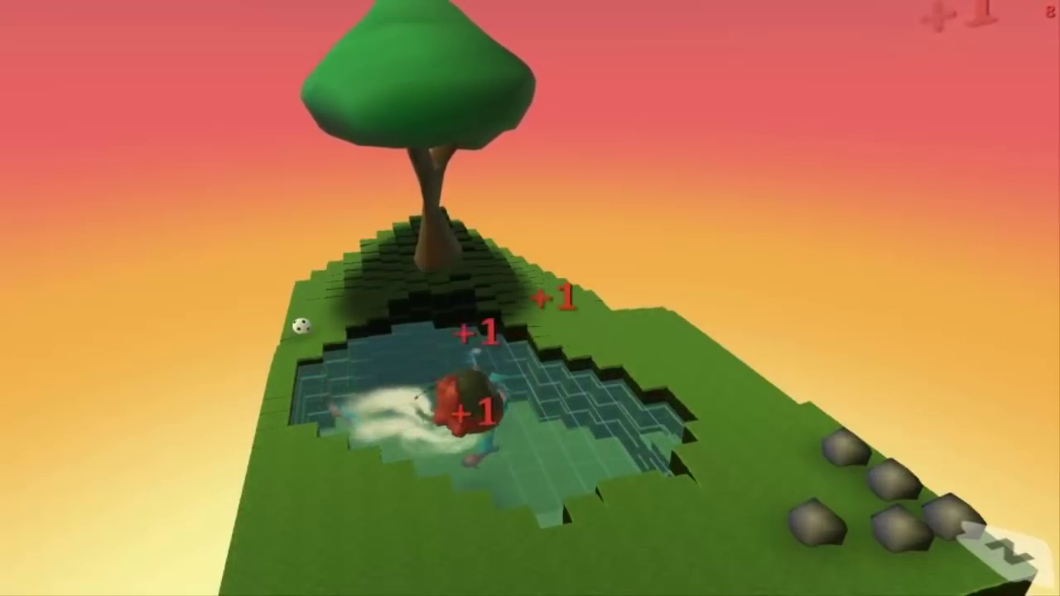
key("Left")
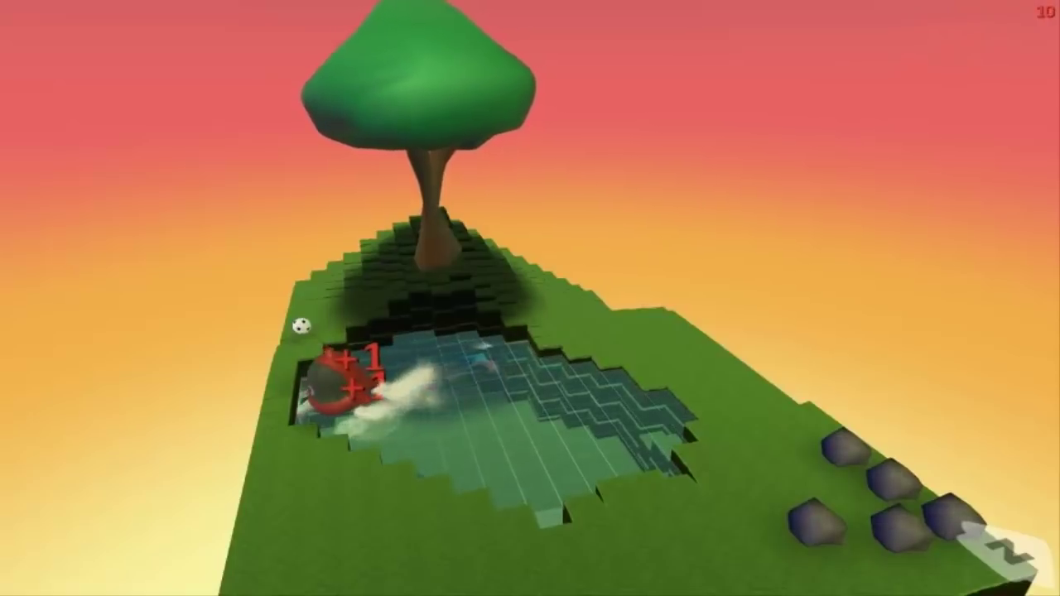
key("Right")
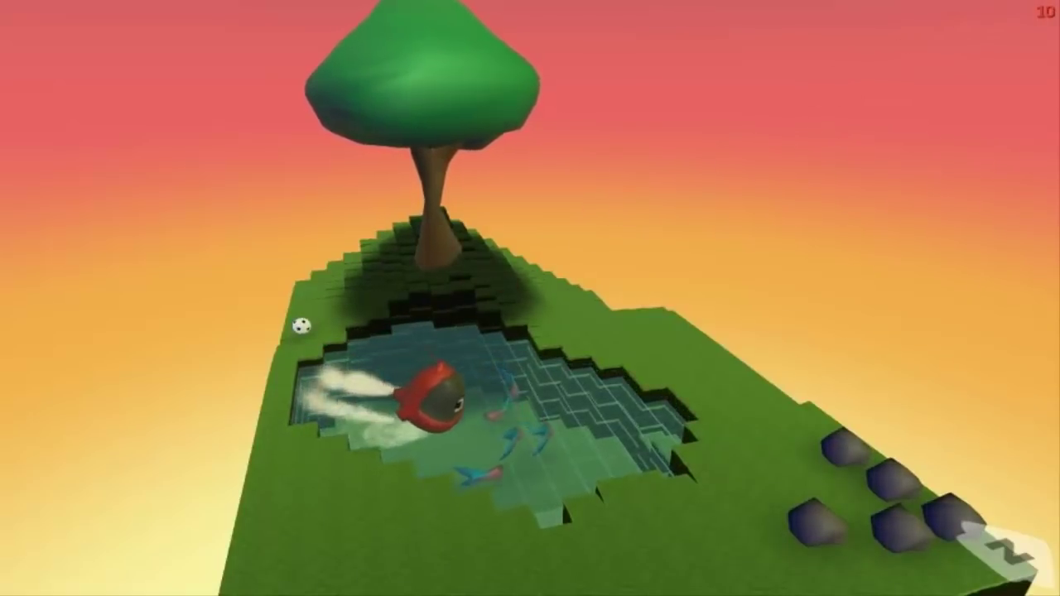
key("Left")
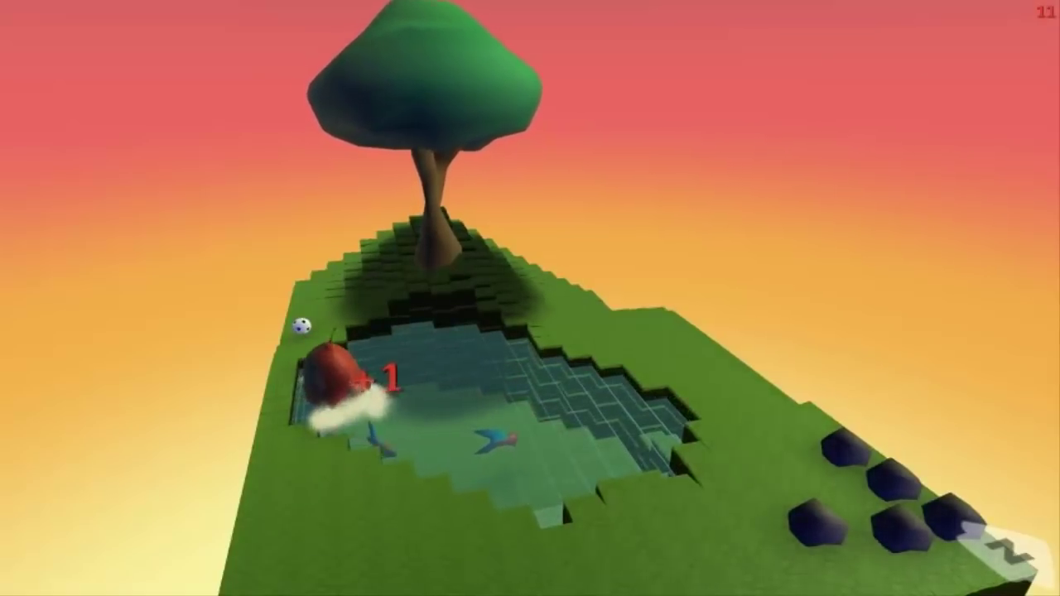
key("Right")
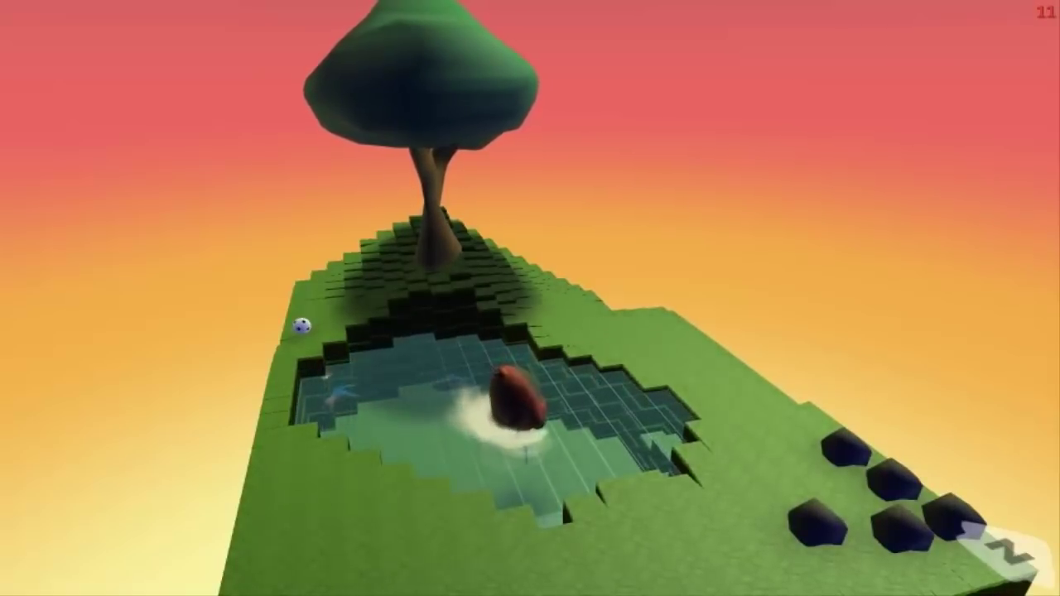
key("Left")
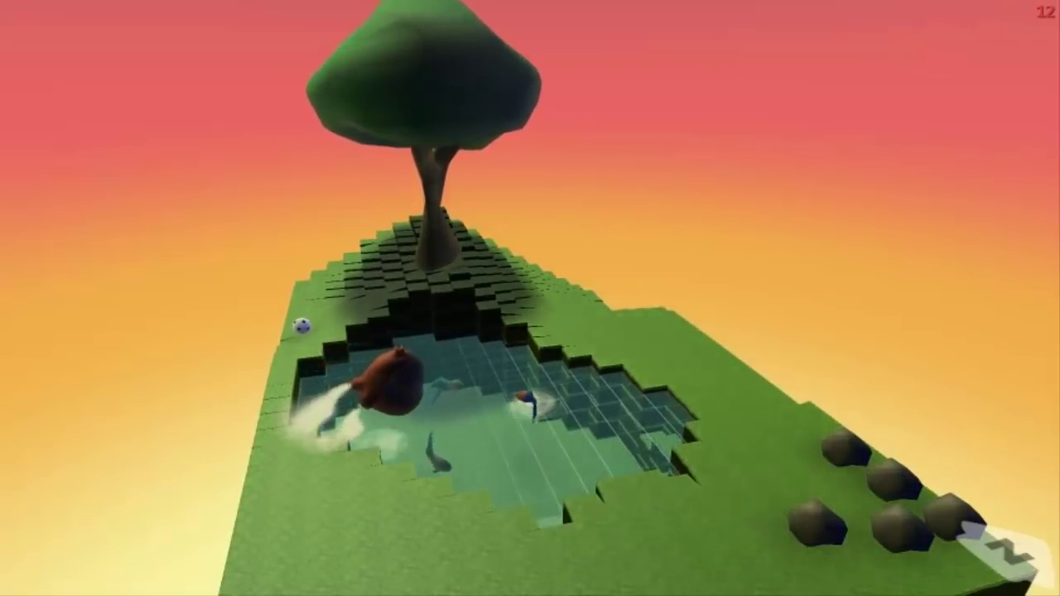
key("Right")
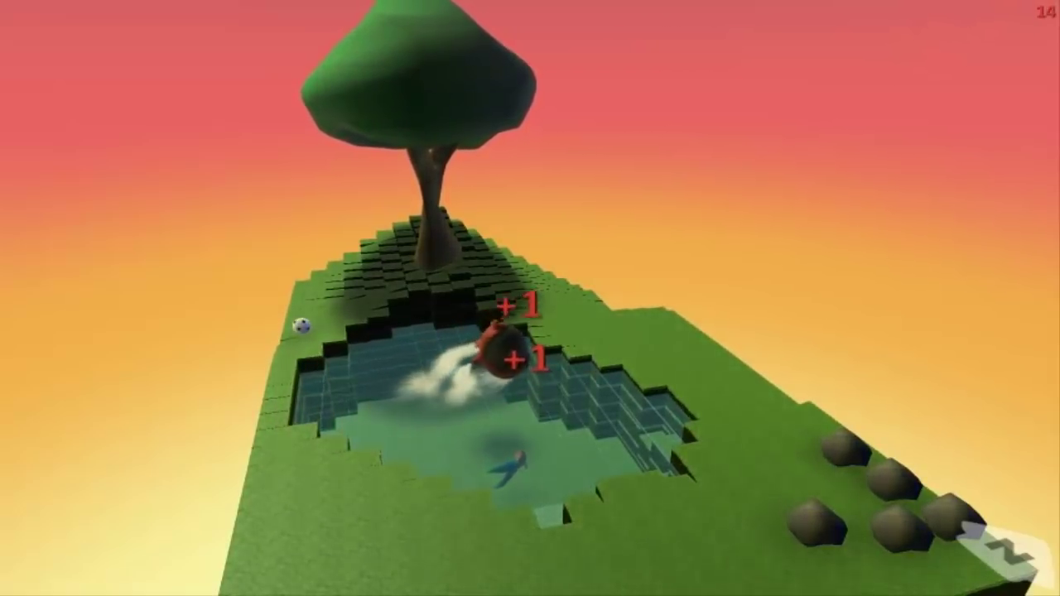
- Keep steering Kodu around the pond after the last fish, and return to editing the world
key("Down")
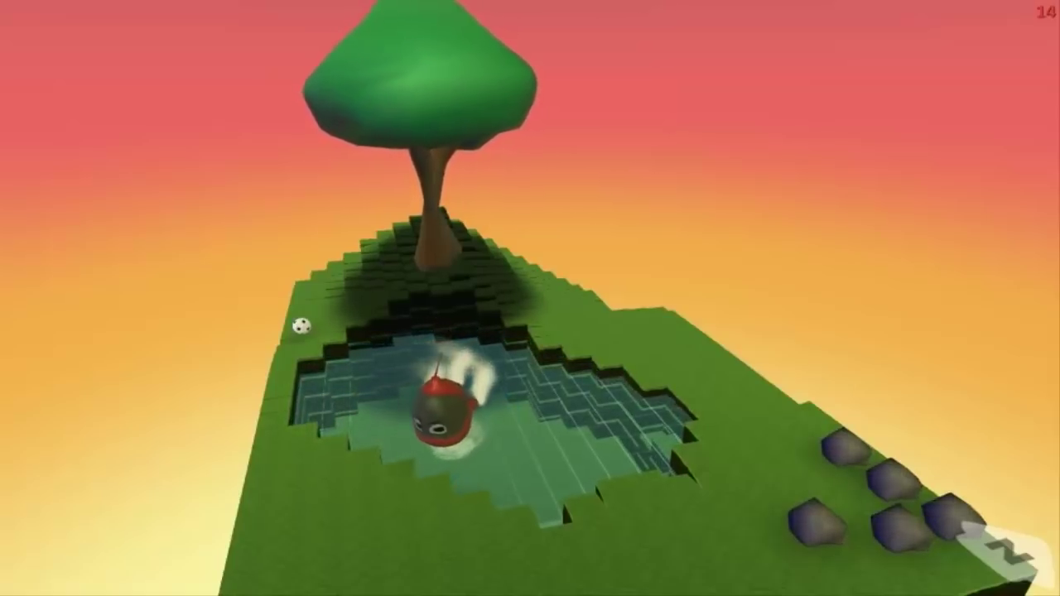
key("Down")
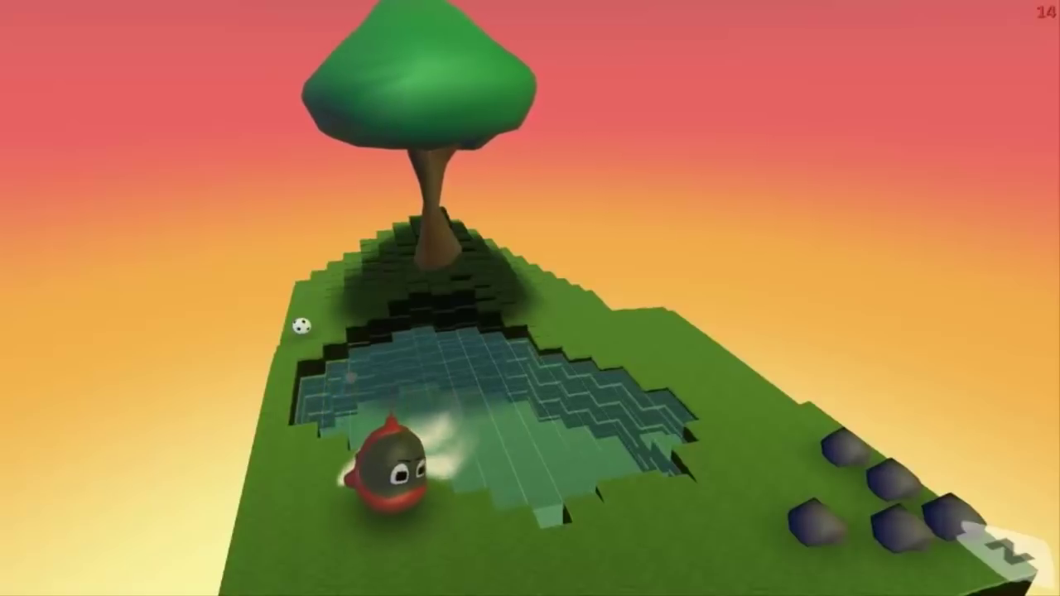
key("Up")
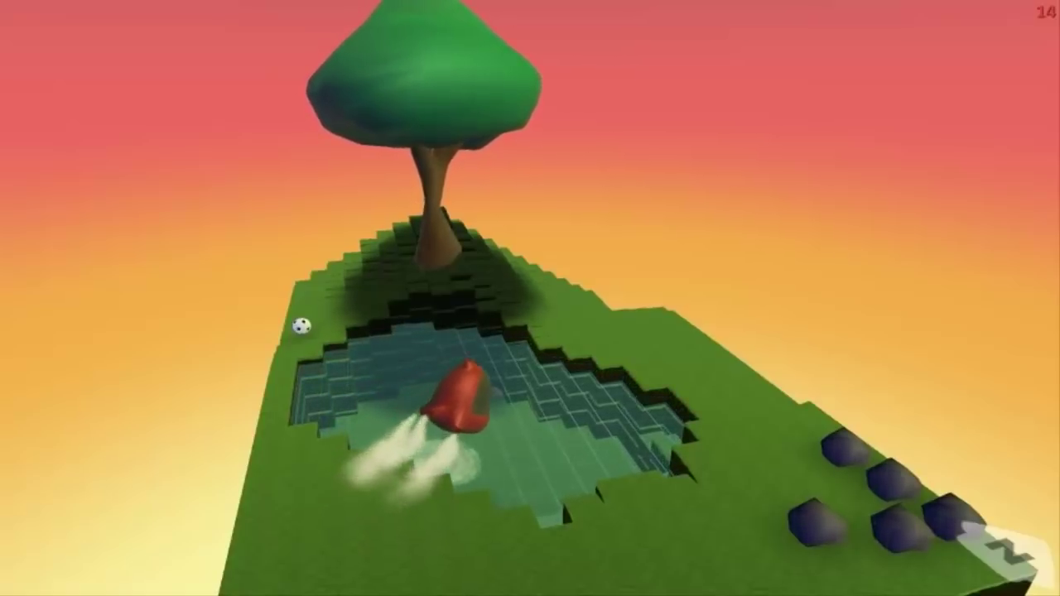
key("Right")
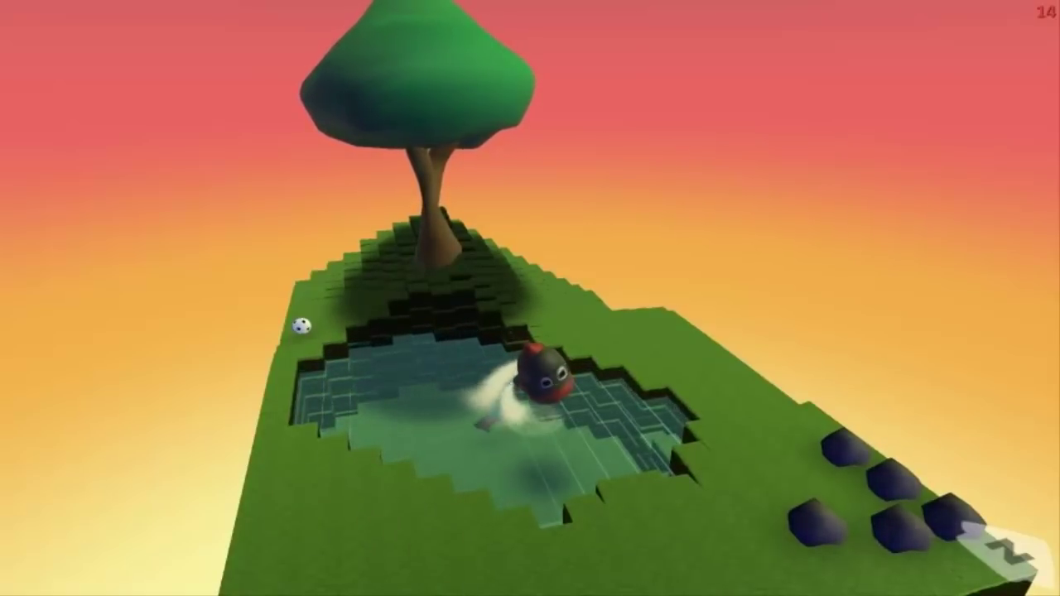
key("Left")
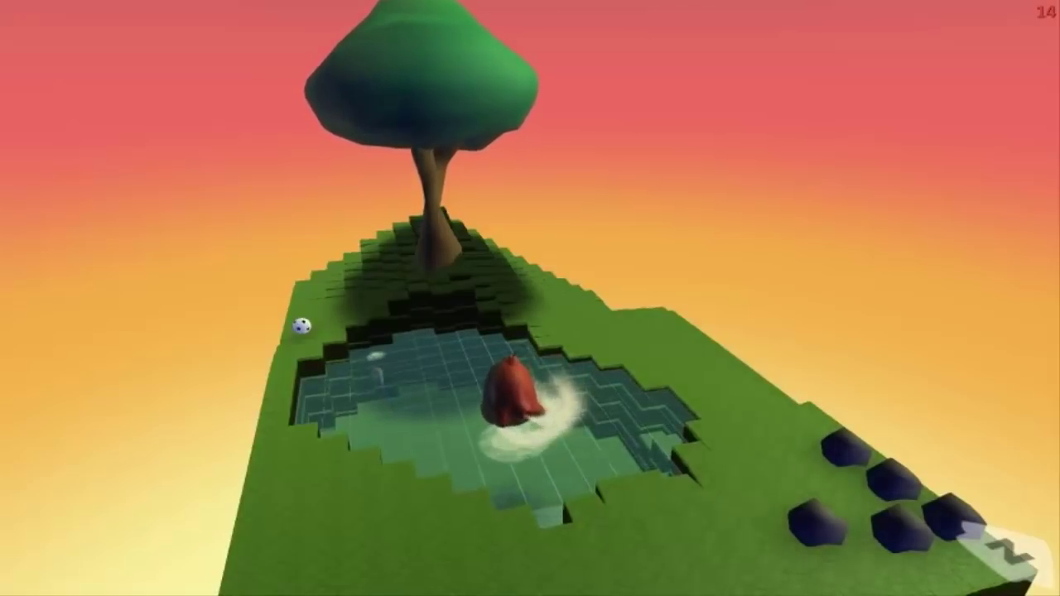
key("Up")
key("Left")
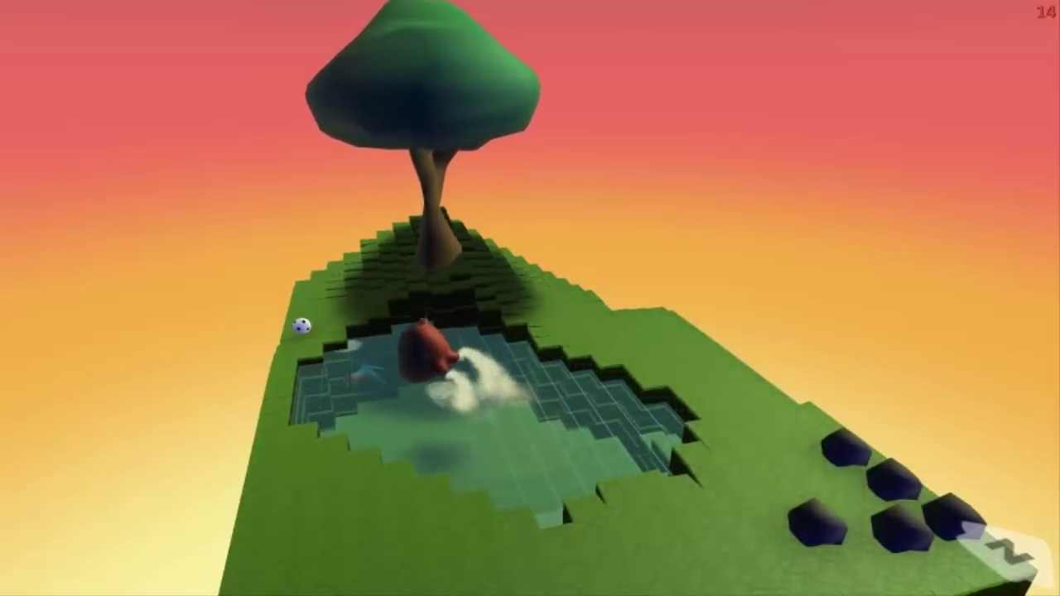
key("Left")
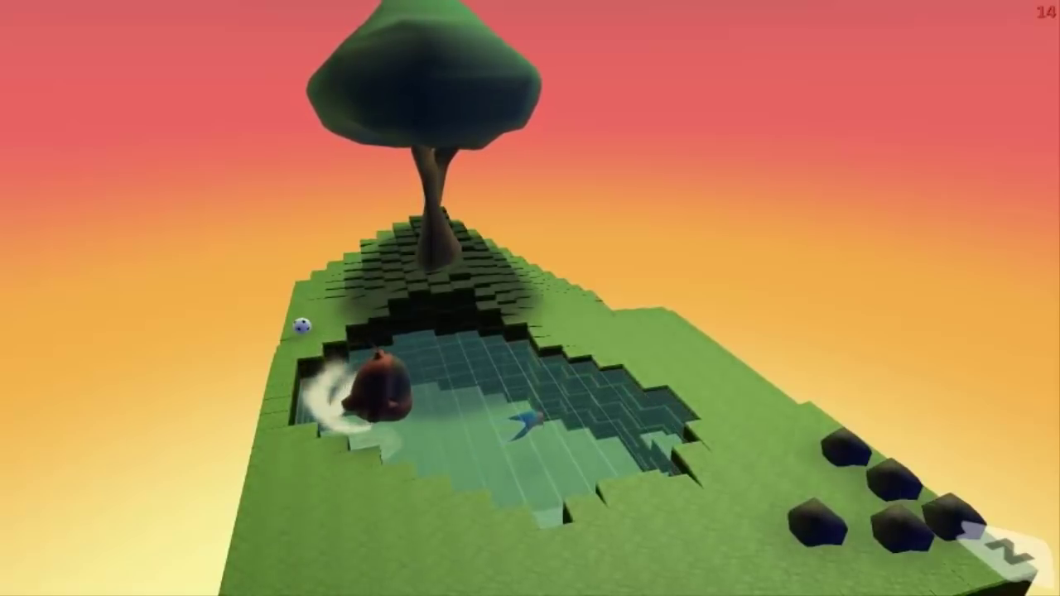
key("Right")
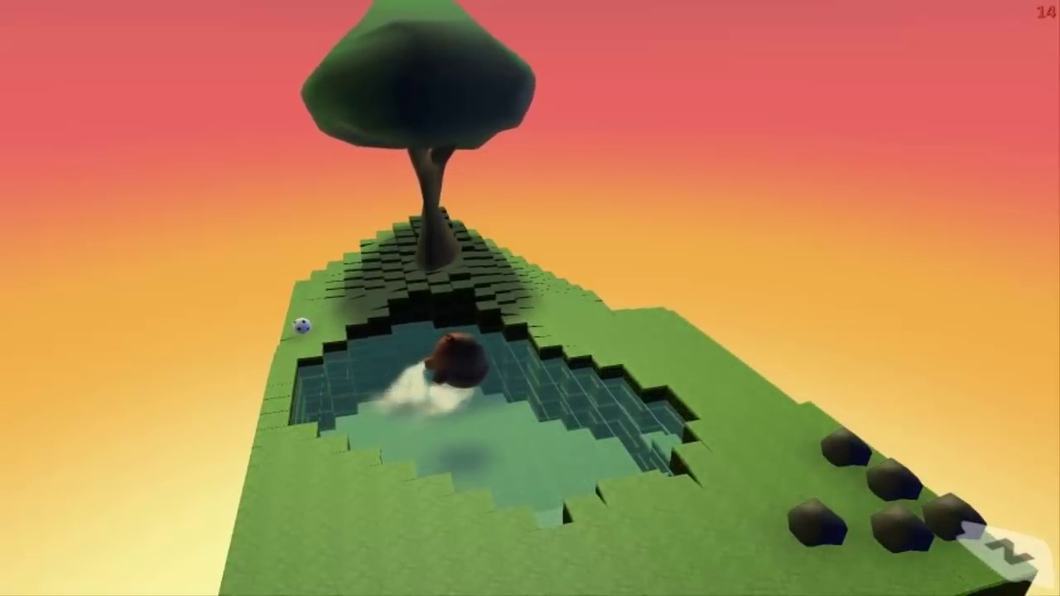
key("Left")
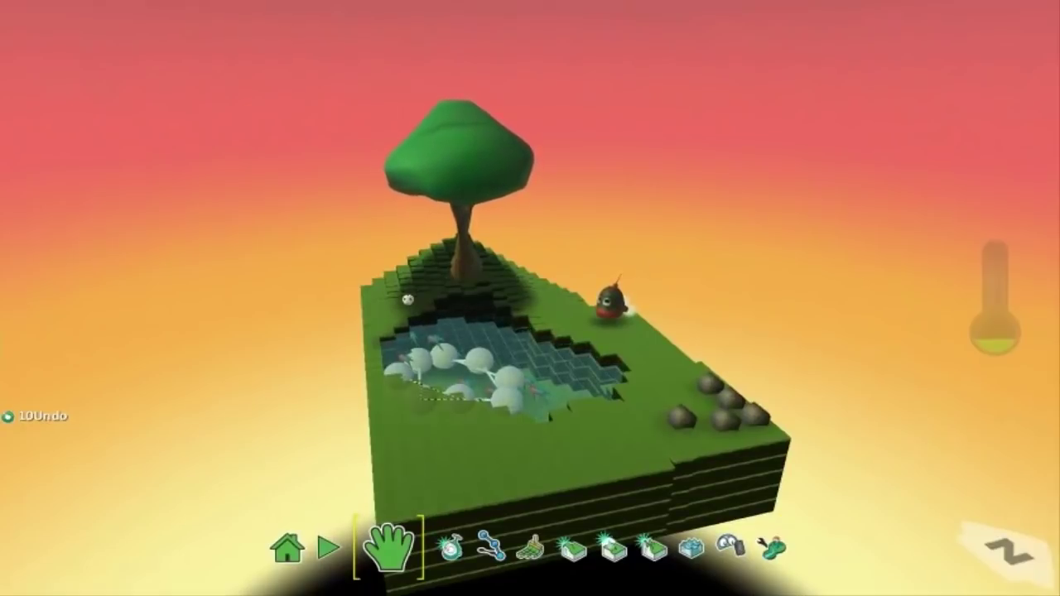
- Recolour fish in the pond with the Object tool, cycling through colours such as yellow and orange
left_click(445, 549)
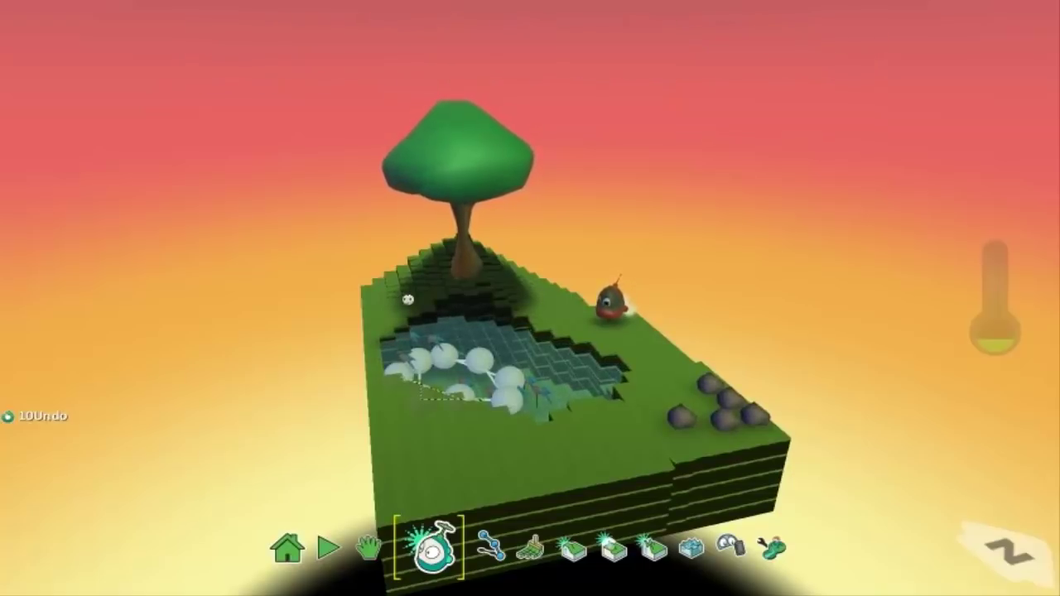
key("Right")
key("Right")
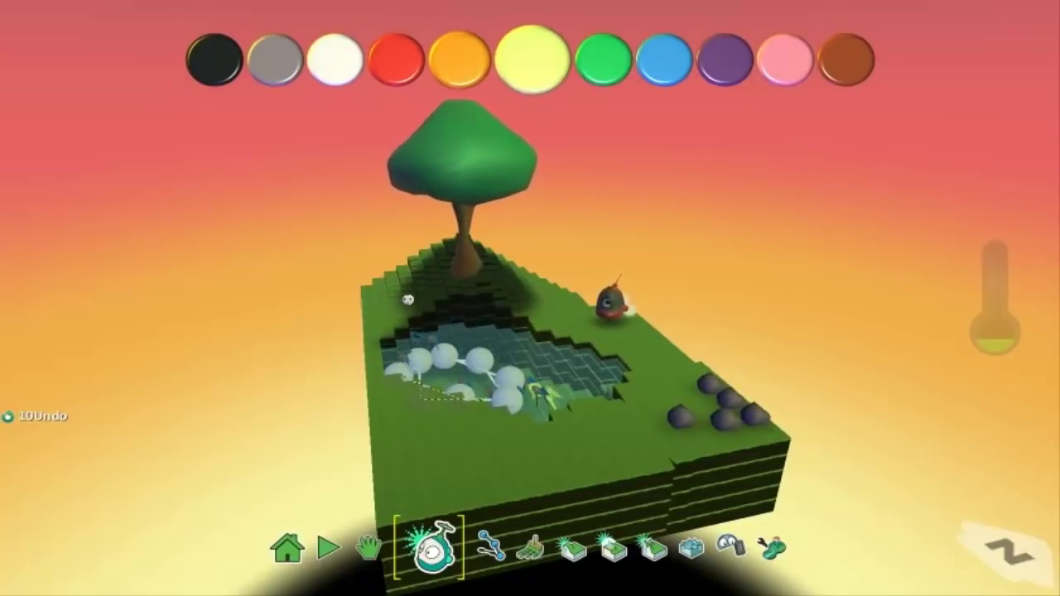
key("Right")
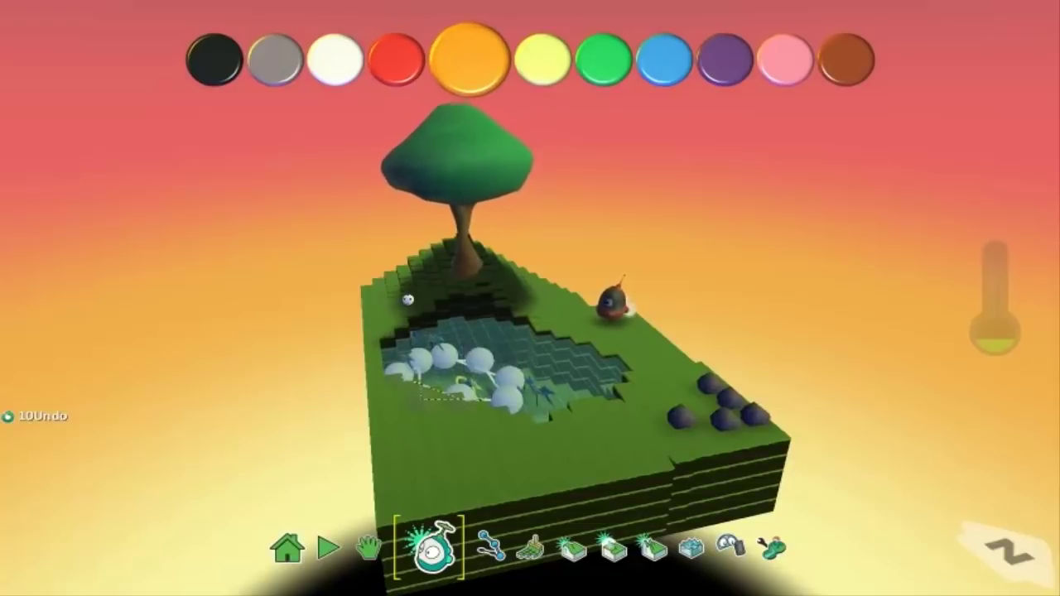
key("Right")
key("Right")
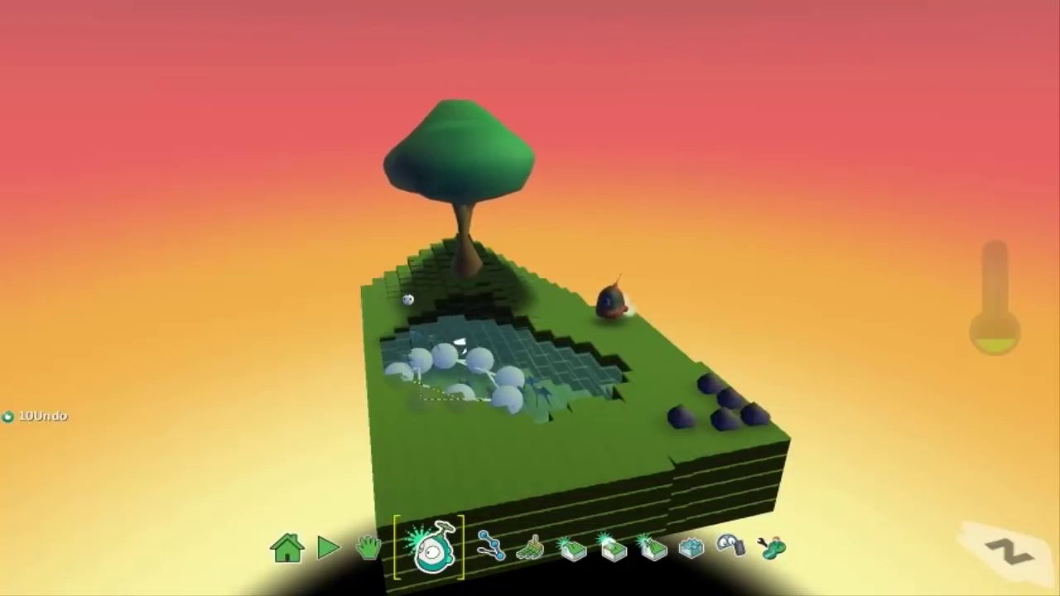
key("Left")
key("Left")
key("Left")
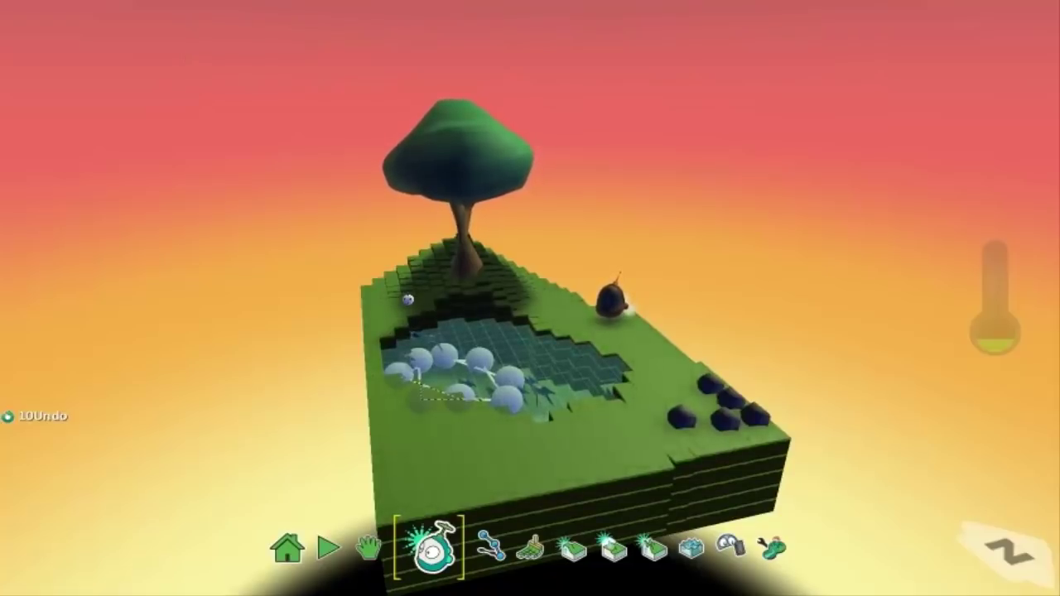
- Save the world under the name Fishing V3, version v00, with the description left empty
scroll(530, 298, "up", 4)
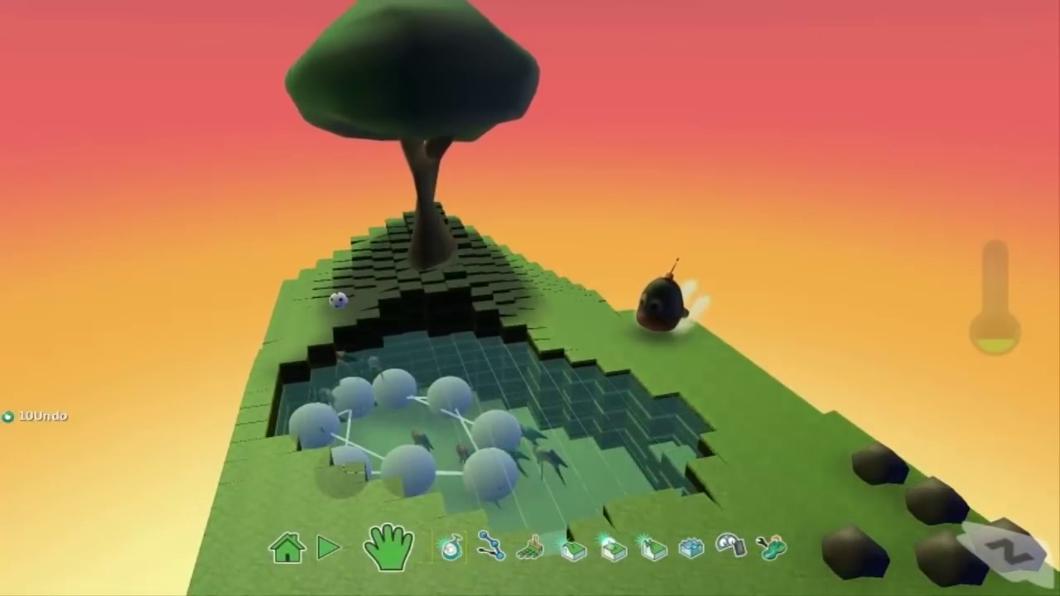
left_click(288, 548)
key("Down")
key("Down")
key("Down")
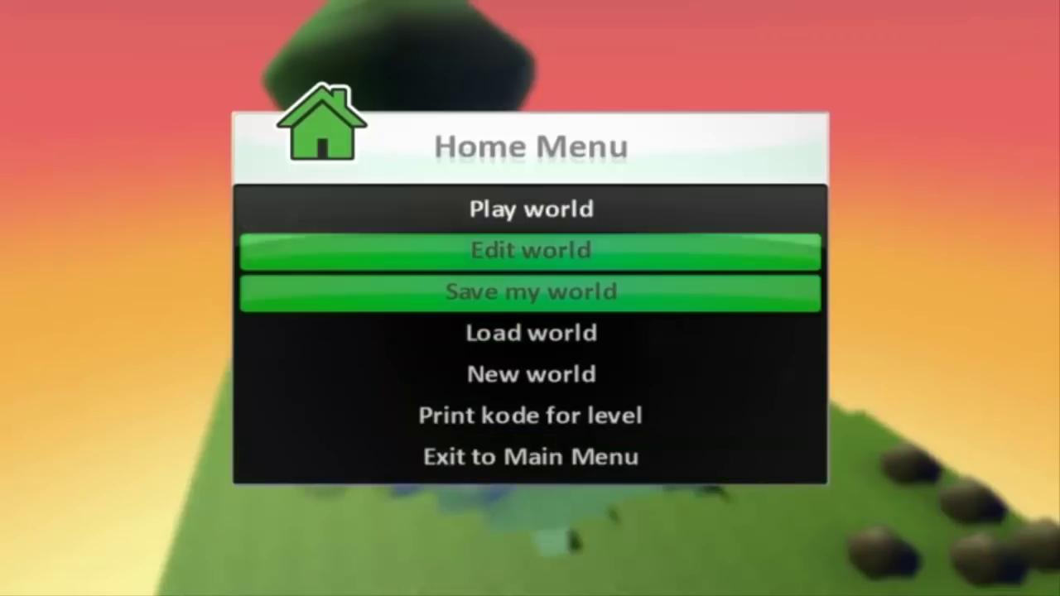
key("Return")
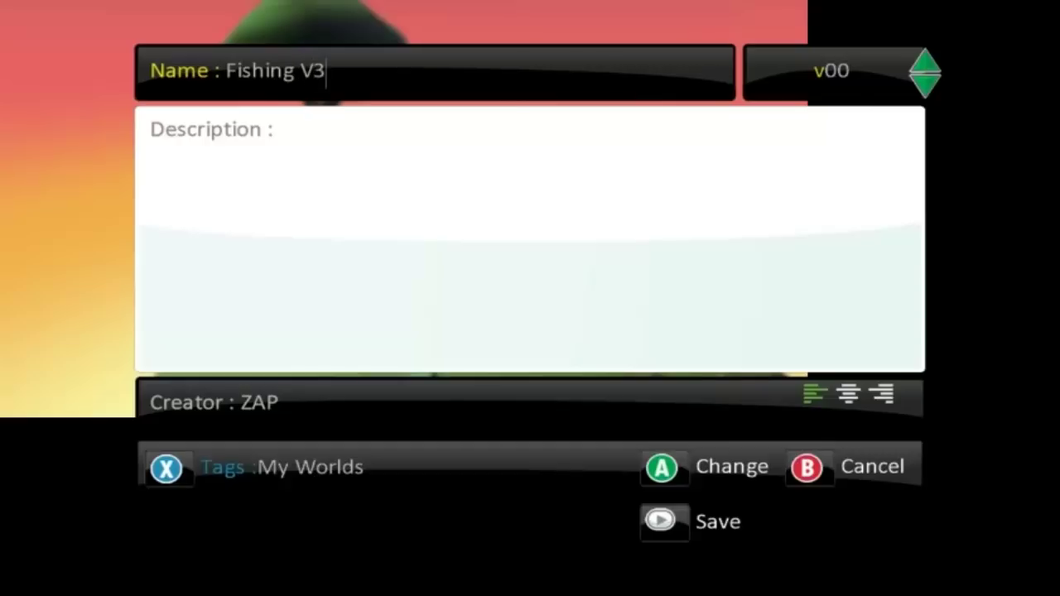
key("Return")
- Open the list of saved local worlds for loading and browse to the newest Fishing V3
key("Left")
key("Left")
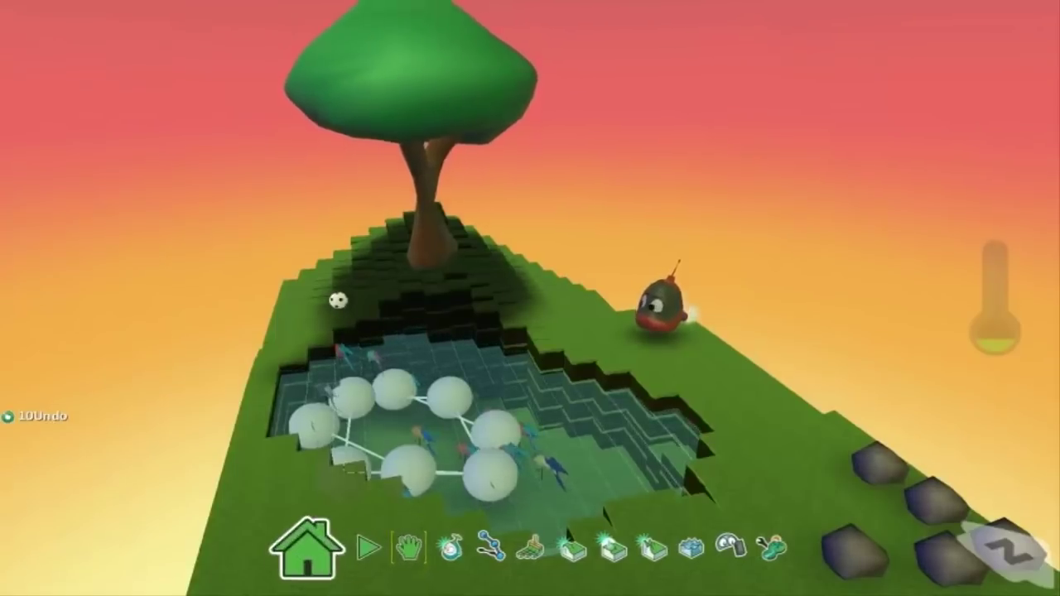
key("Return")
key("Down")
key("Down")
key("Down")
key("Up")
key("Up")
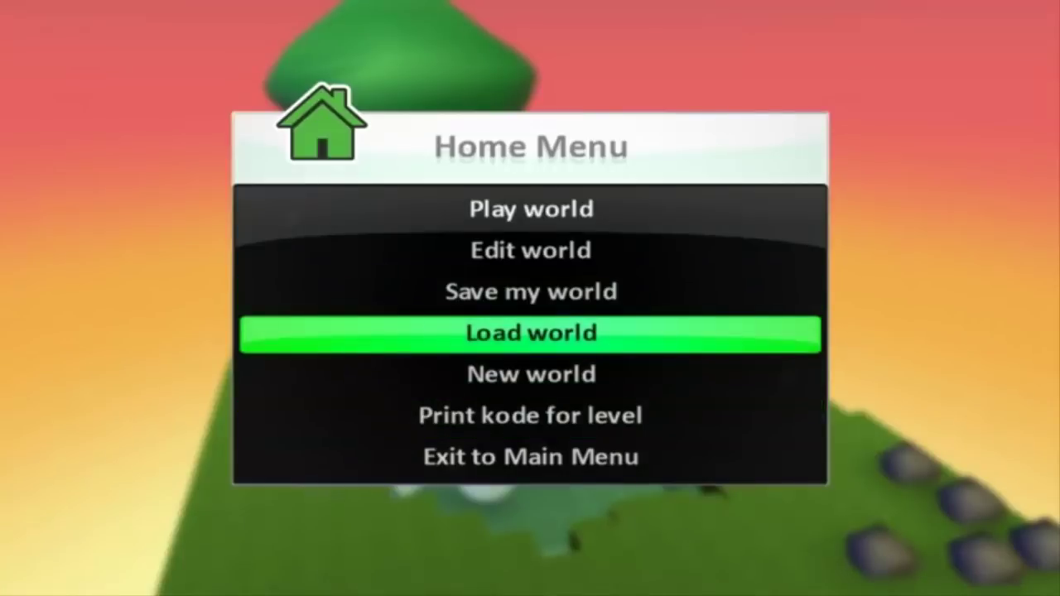
key("Up")
key("Down")
key("Return")
key("Left")
key("Left")
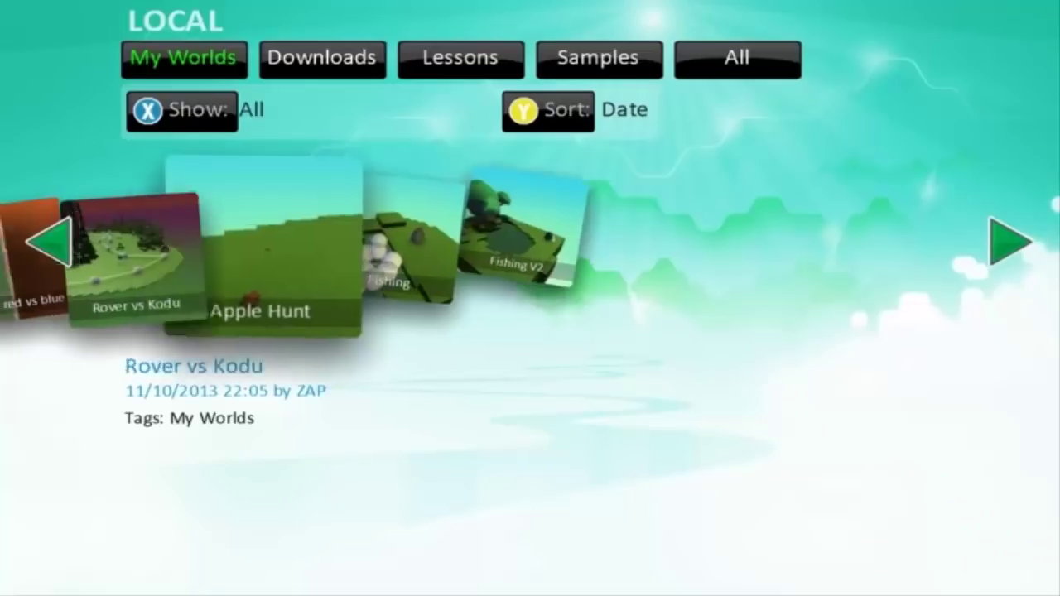
key("Left")
key("Left")
key("Left")
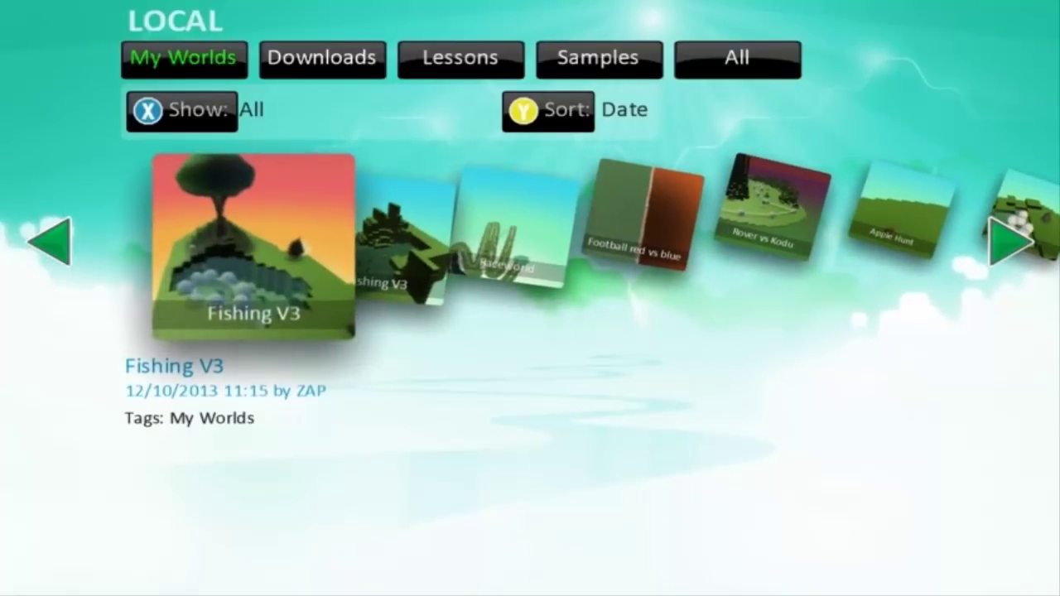
- Delete the older Fishing V3 copy dated 12/10/2013 00:32 from the saved local worlds
key("Right")
key("Right")
key("Left")
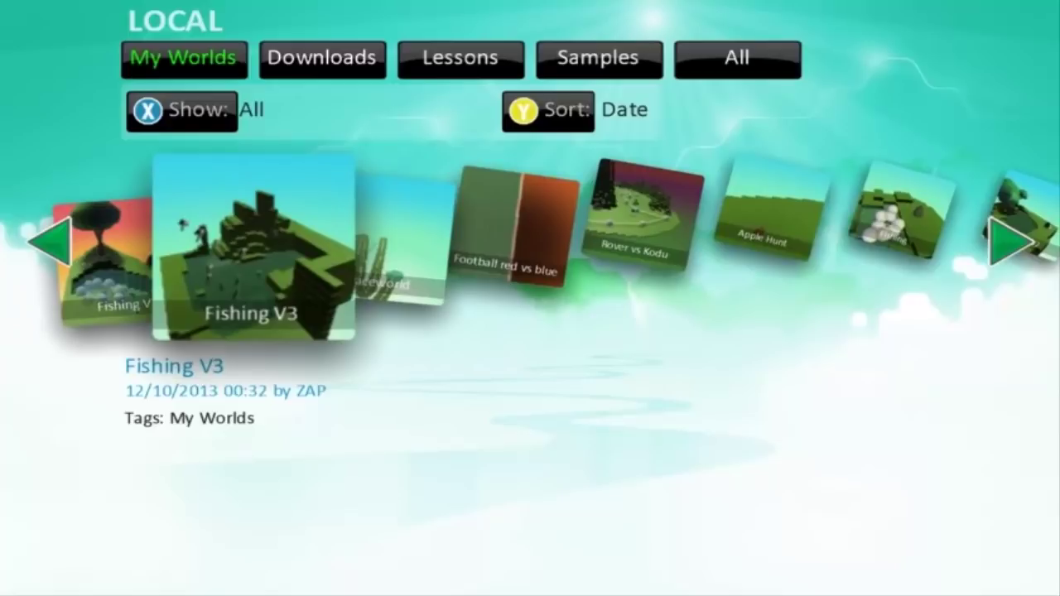
key("Return")
key("Down")
key("Down")
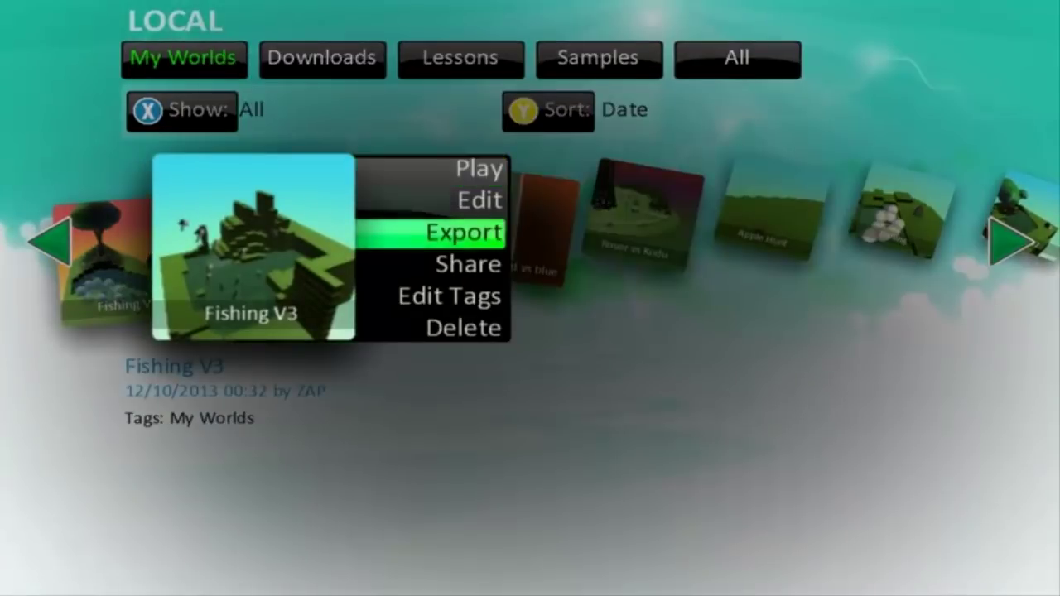
key("Up")
key("Down")
key("Down")
key("Down")
key("Down")
key("Return")
key("Return")
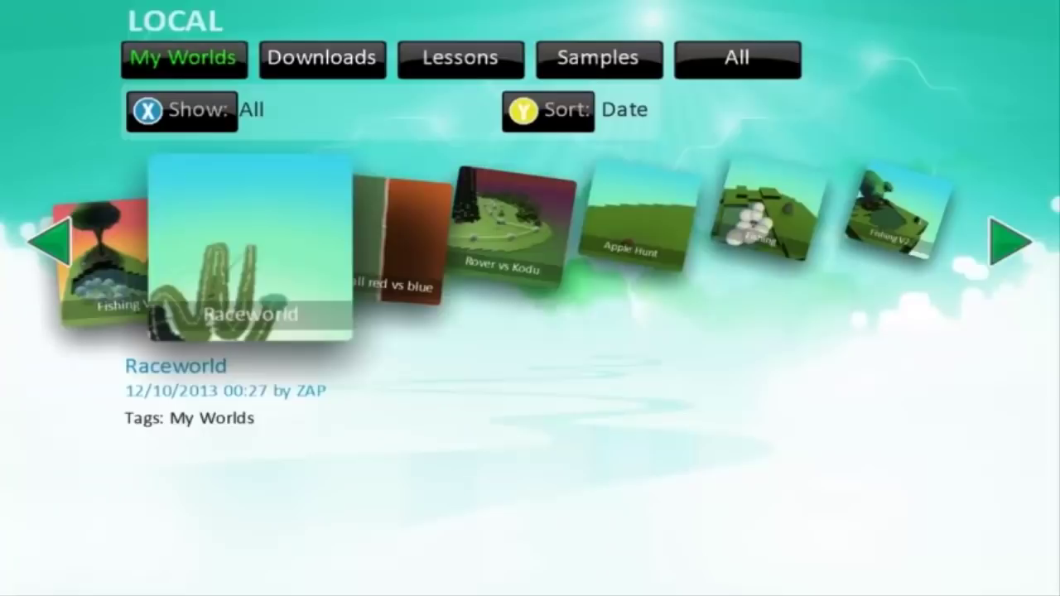
- Load Fishing V2 from the saved worlds, agreeing to load the first level in the chain, and switch it to editing
key("Right")
key("Right")
key("Right")
key("Right")
key("Right")
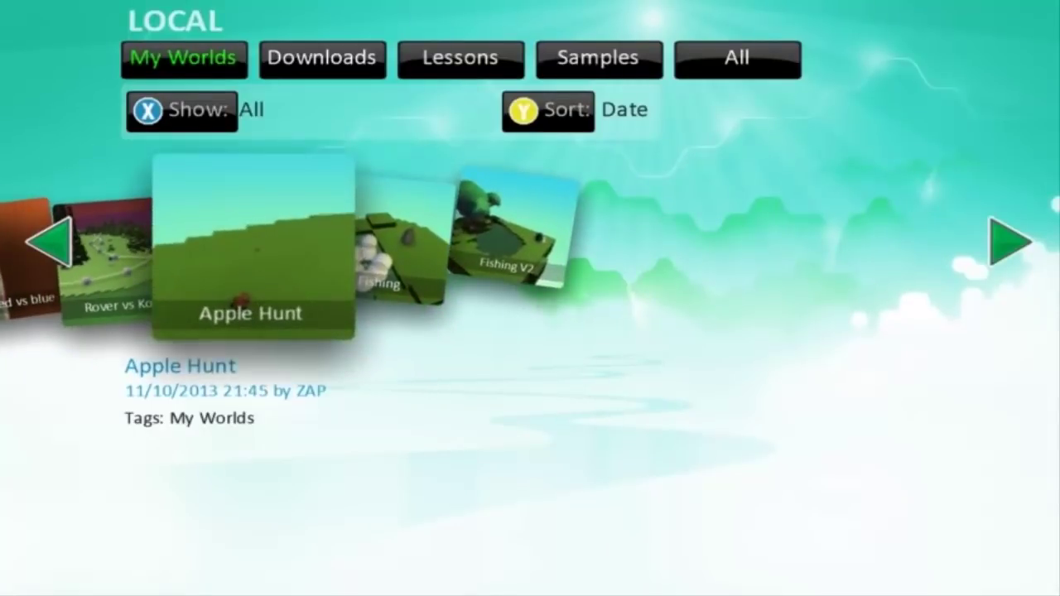
key("Return")
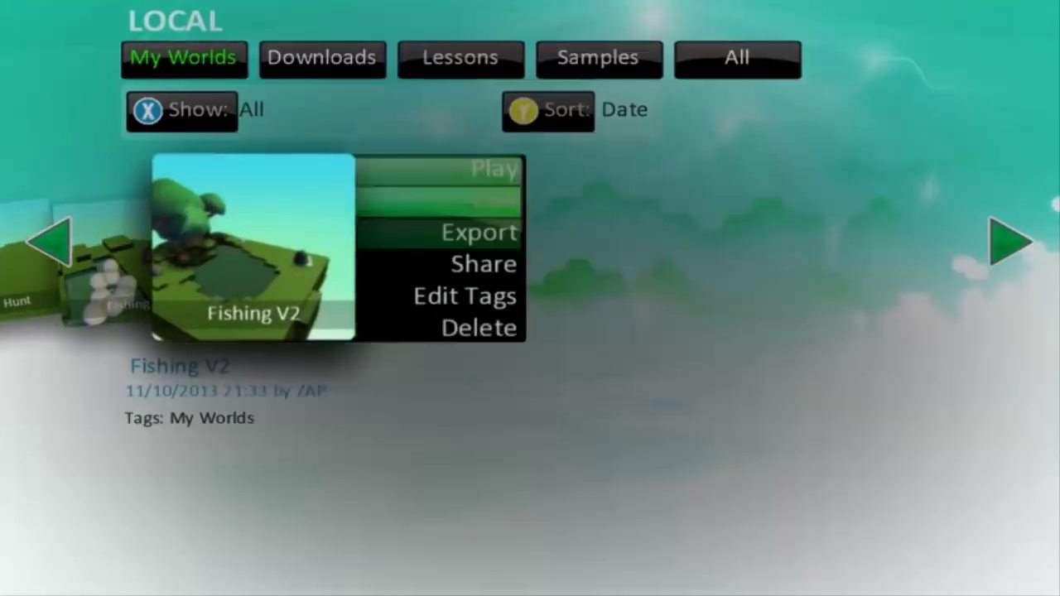
key("Return")
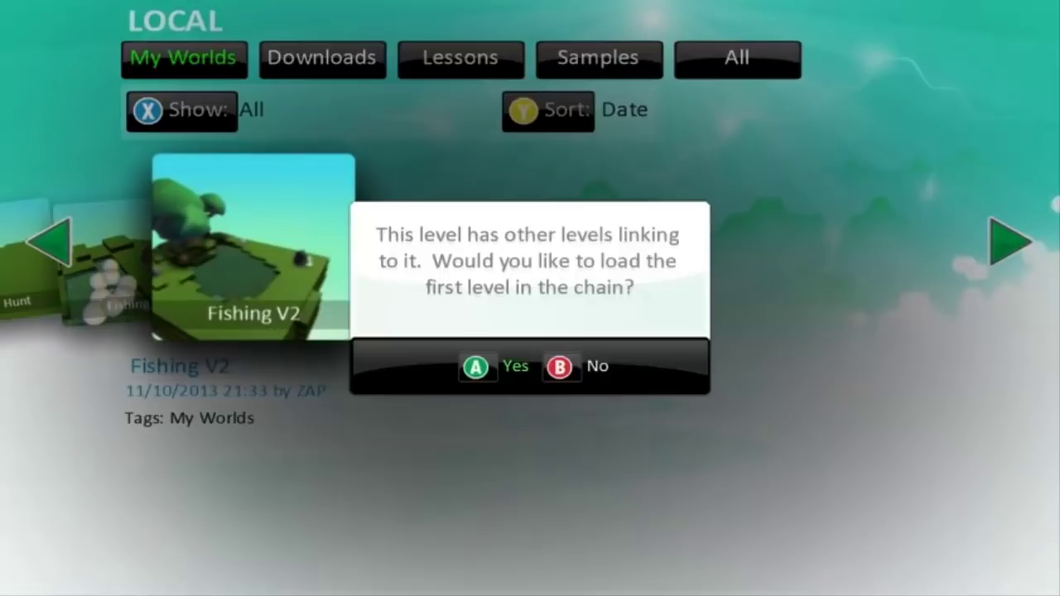
key("Return")
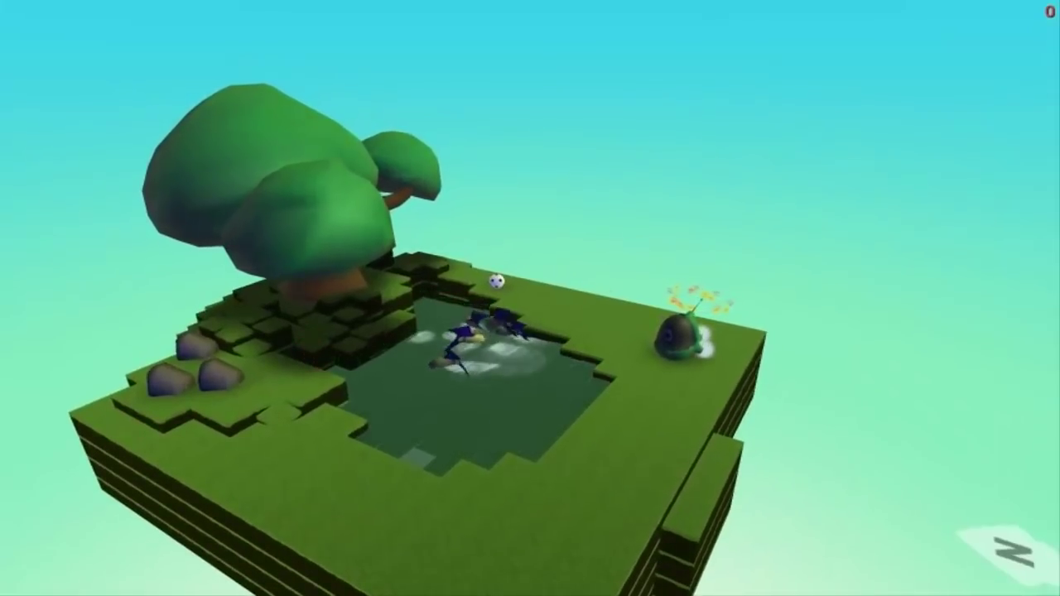
key("Escape")
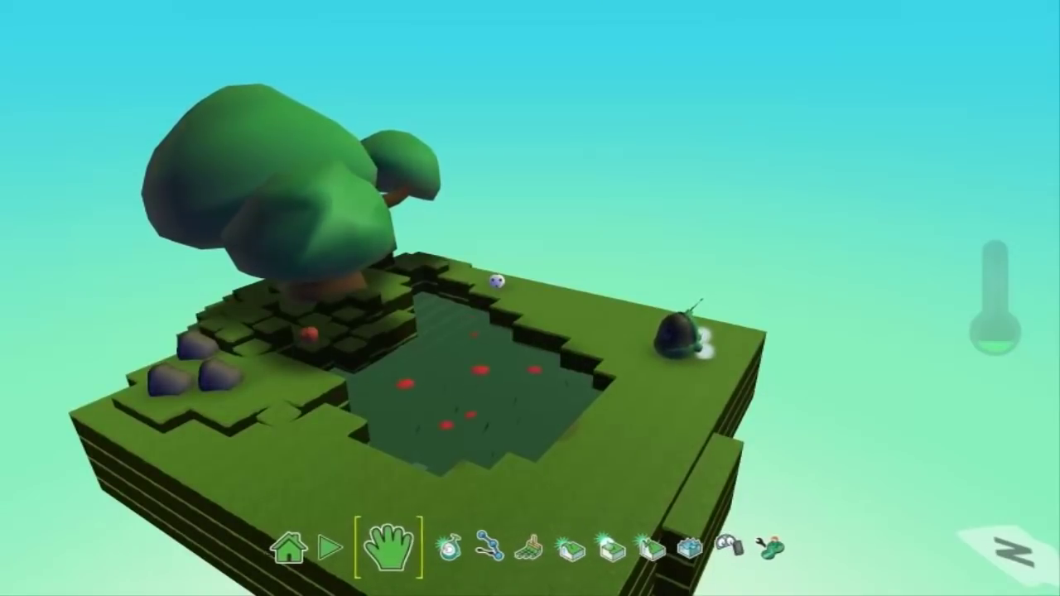
- Open Kodu 1's program with the Object tool and go to the scored-points win rule in row 4
key("Right")
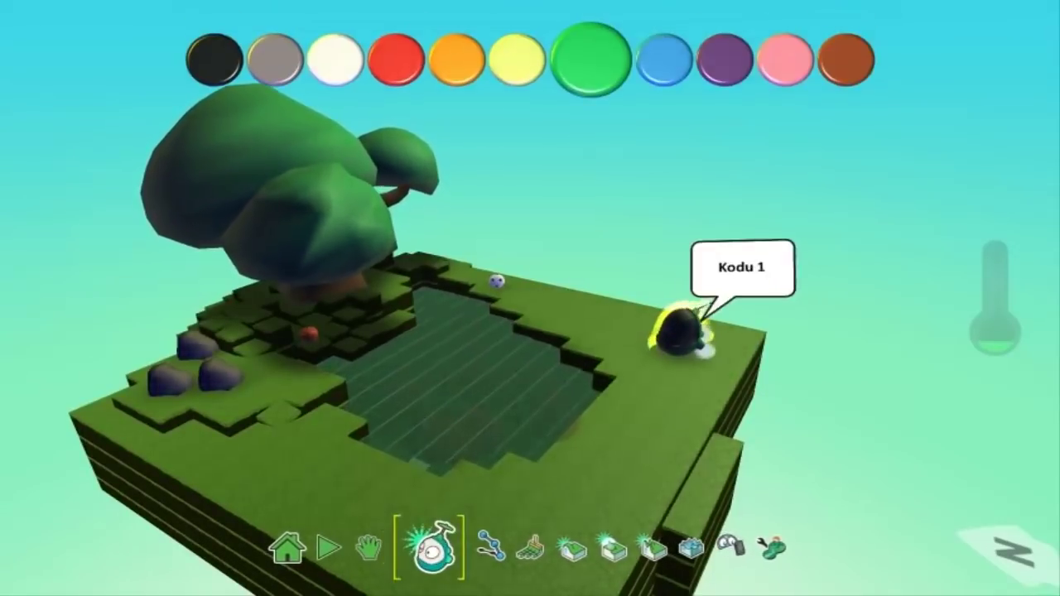
right_click(681, 336)
key("Return")
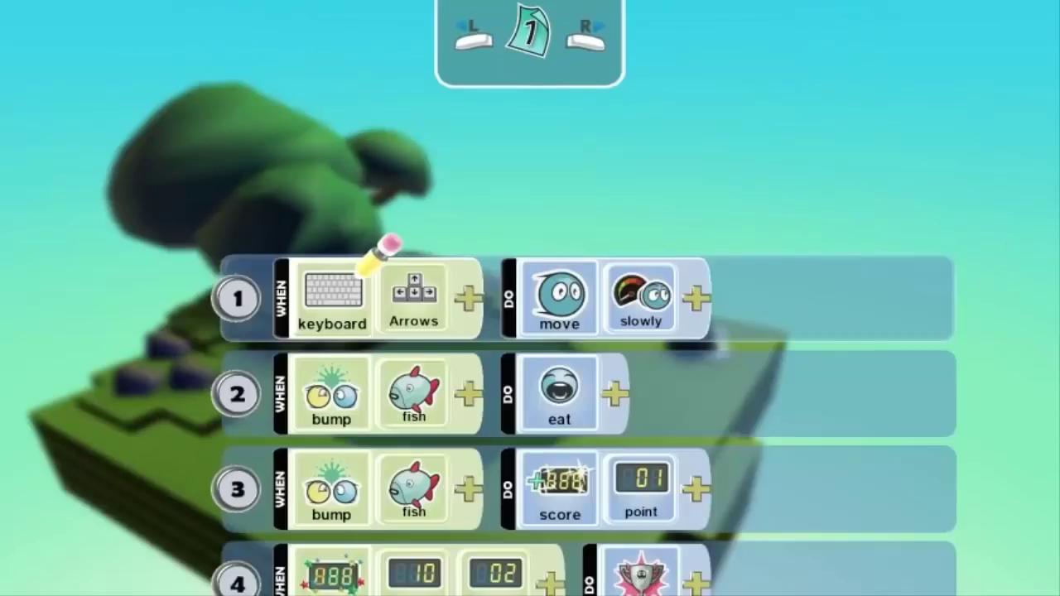
key("Down")
key("Down")
key("Down")
key("Down")
key("Up")
key("Up")
key("Up")
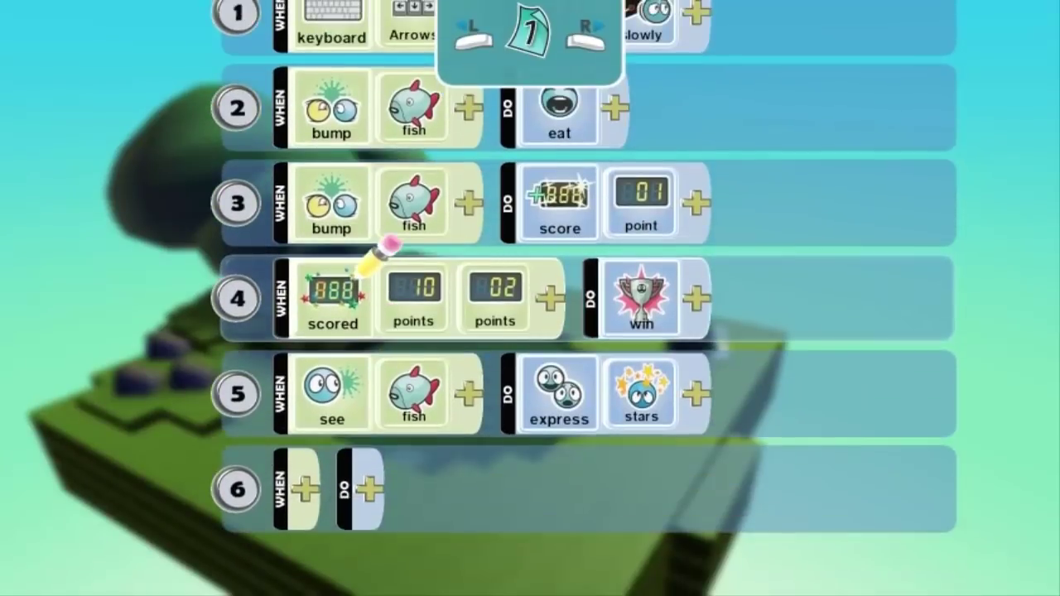
key("Down")
key("Down")
key("Down")
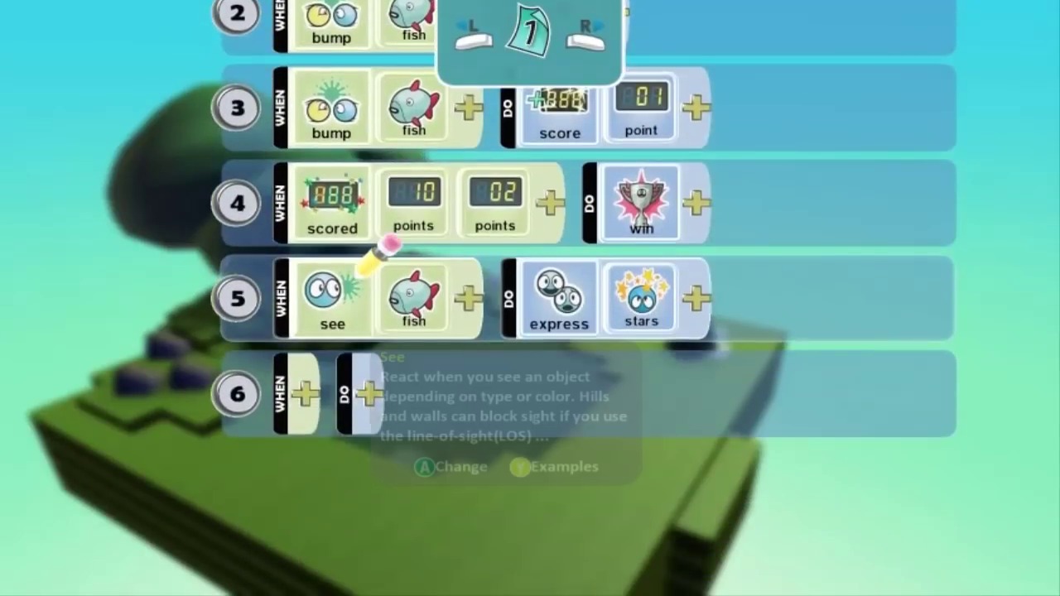
key("Up")
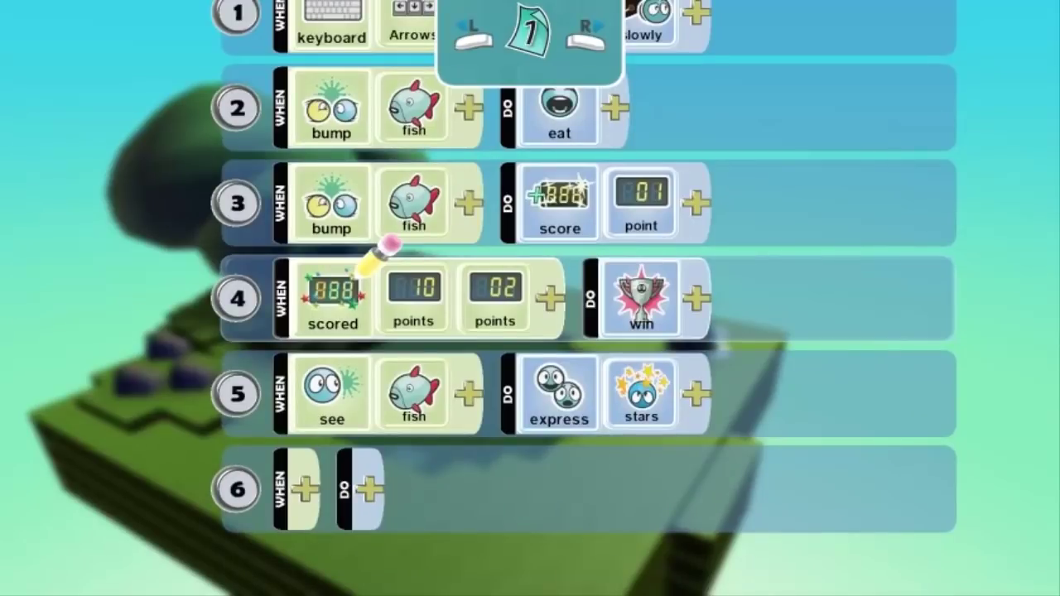
- Replace the win action in row 4 of Kodu's program with the next level action
left_click(642, 298)
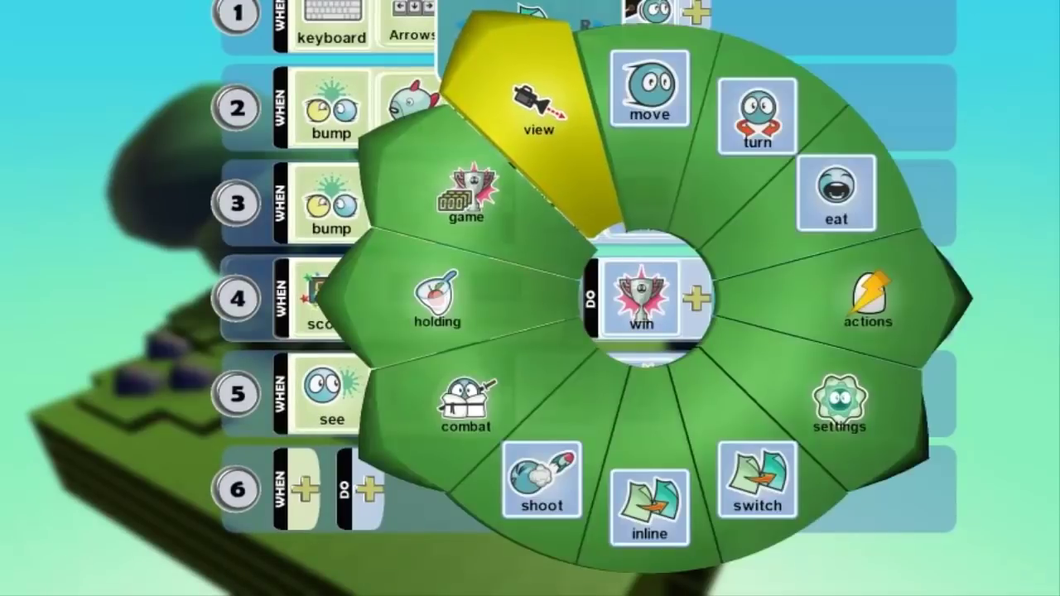
key("Left")
key("Return")
key("Return")
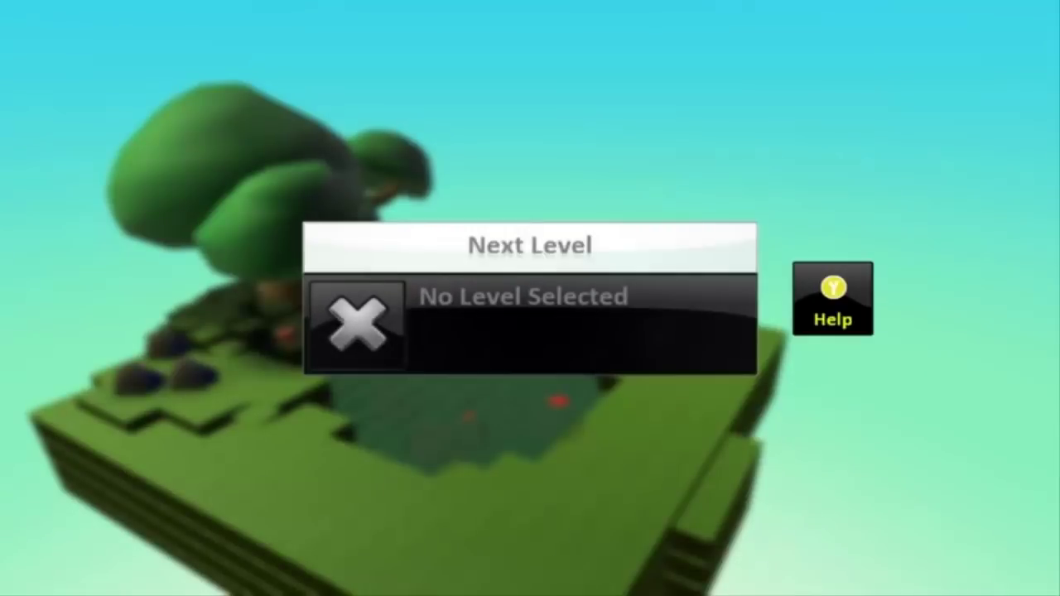
- Choose Fishing V3 as the next level for Kodu's row 4 rule and return to editing the world
key("Return")
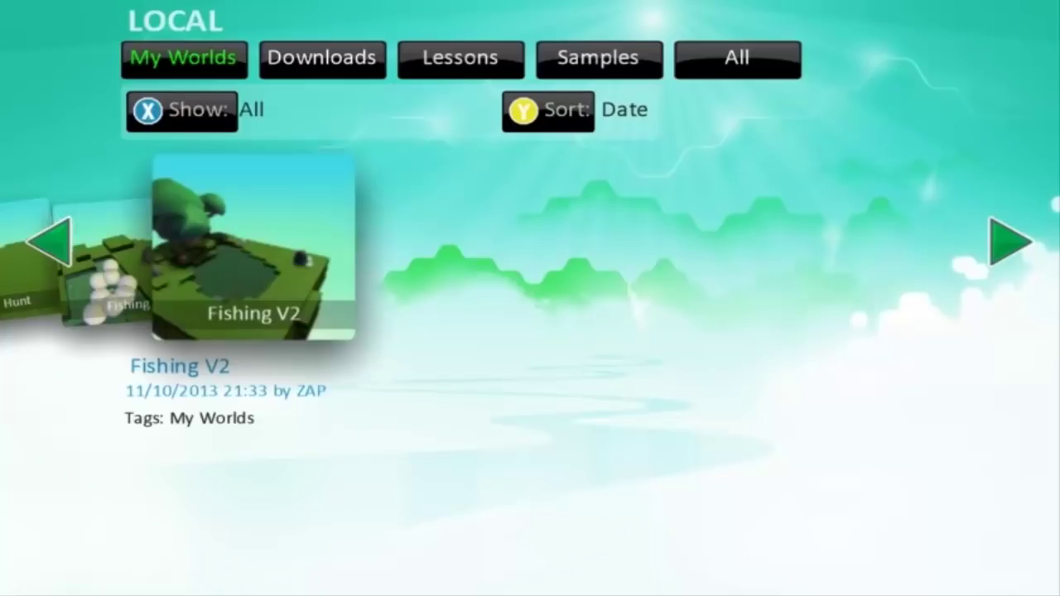
key("Left")
key("Left")
key("Left")
key("Left")
key("Left")
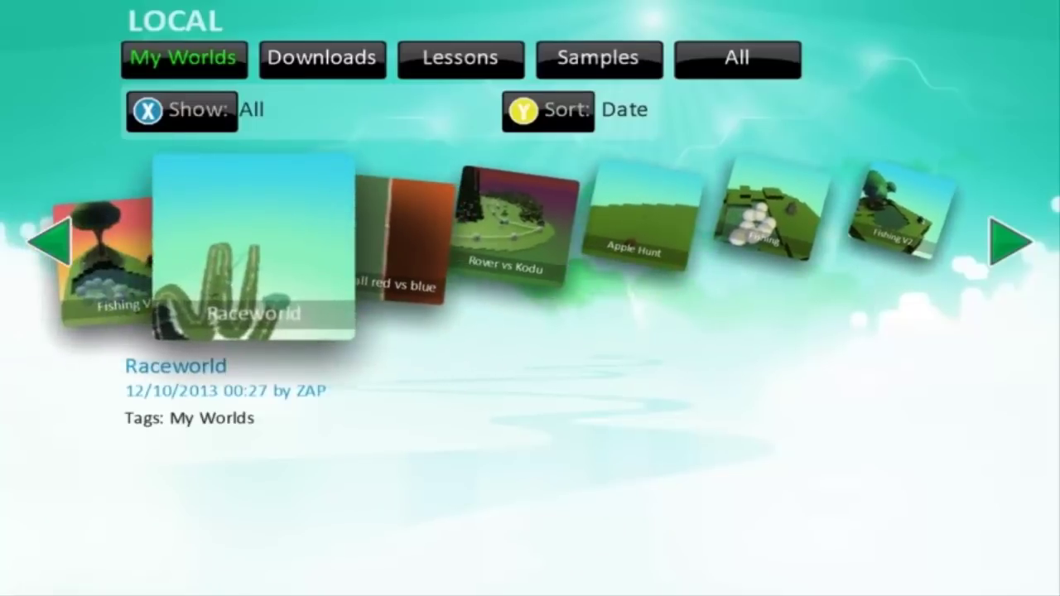
key("Return")
key("Return")
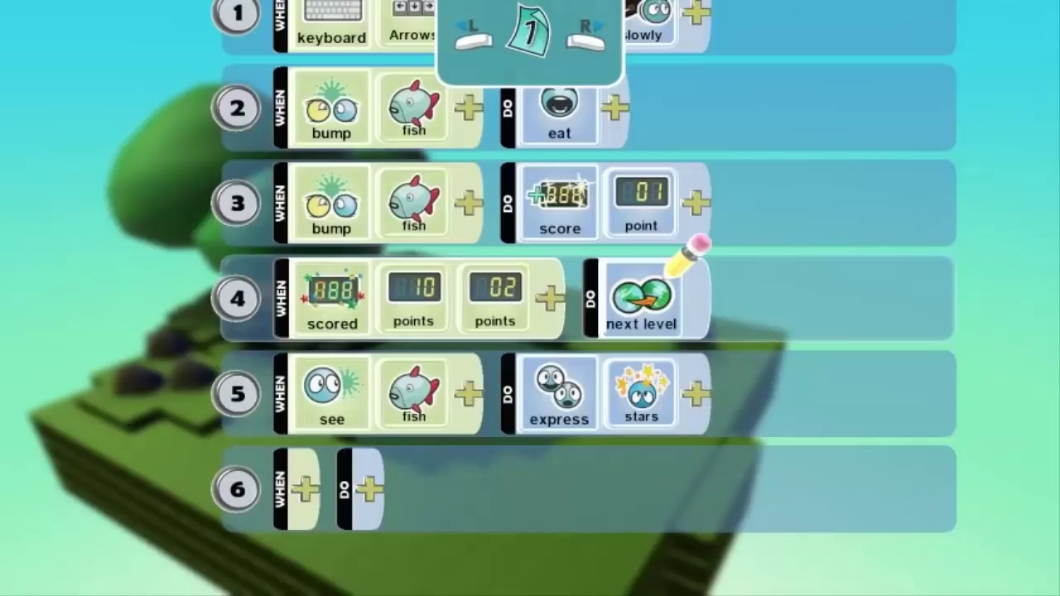
key("Escape")
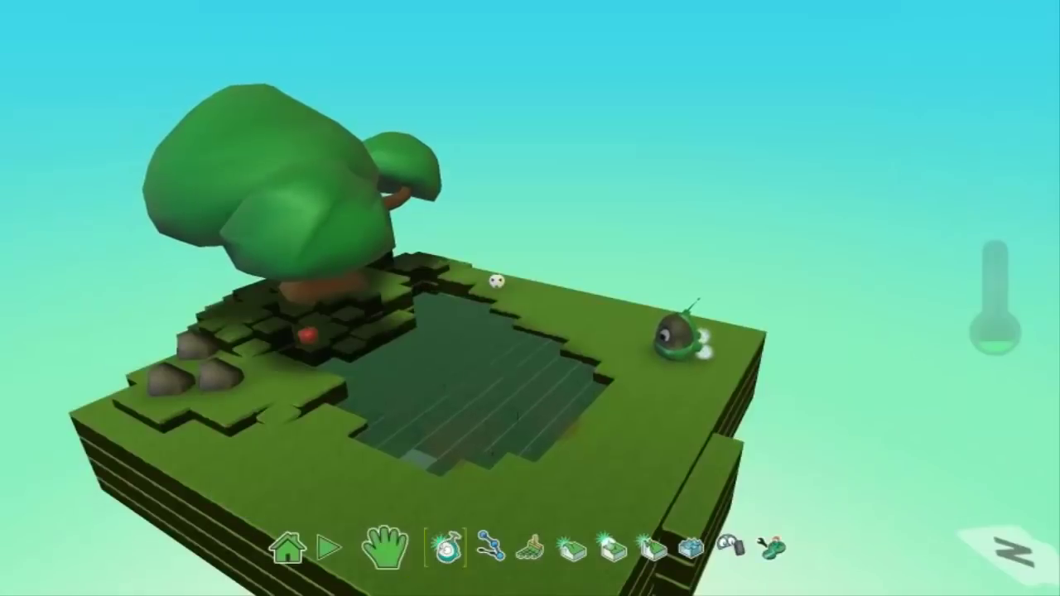
- Play Fishing V2 to the level change, saving the changes as Fishing V2, v00, over the existing file
left_click(337, 548)
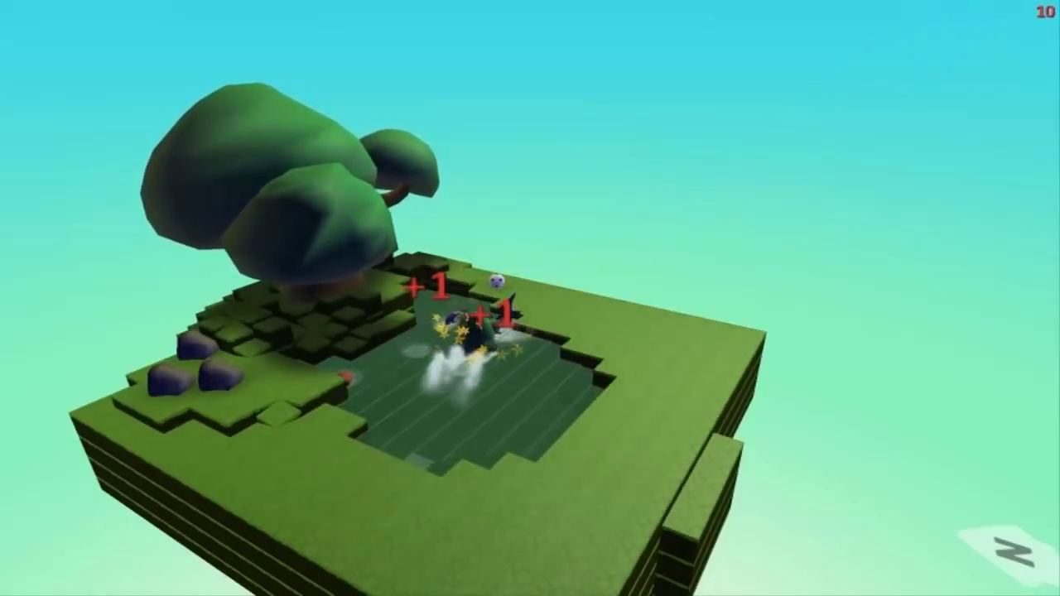
key("Escape")
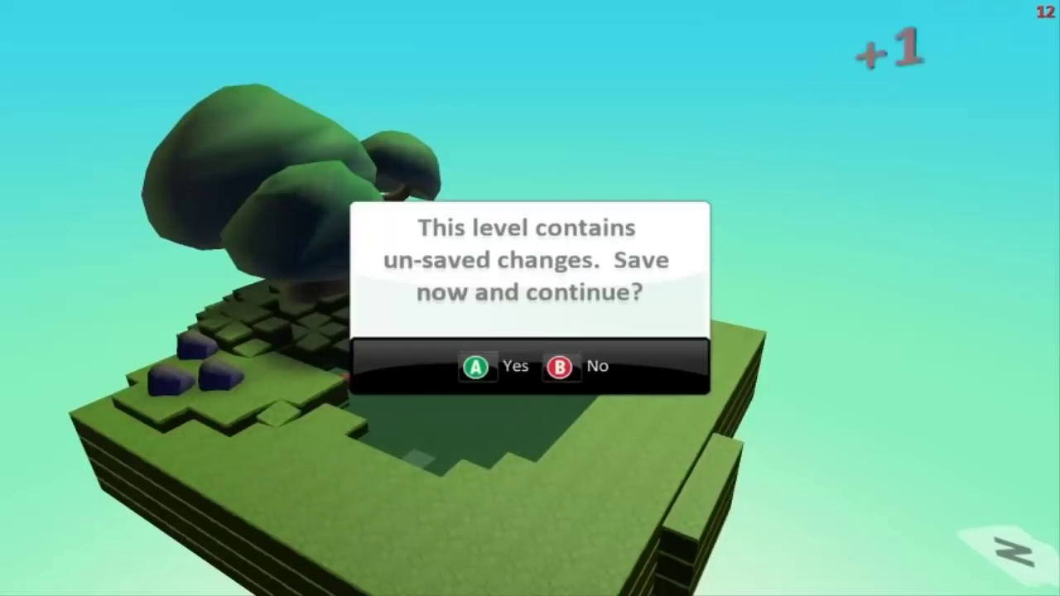
key("Return")
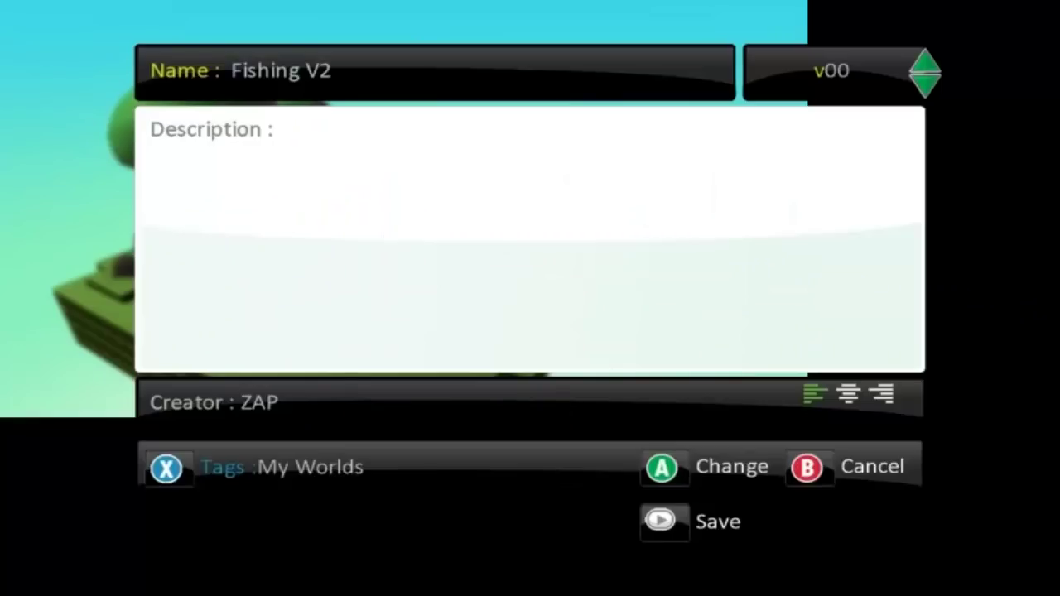
key("Return")
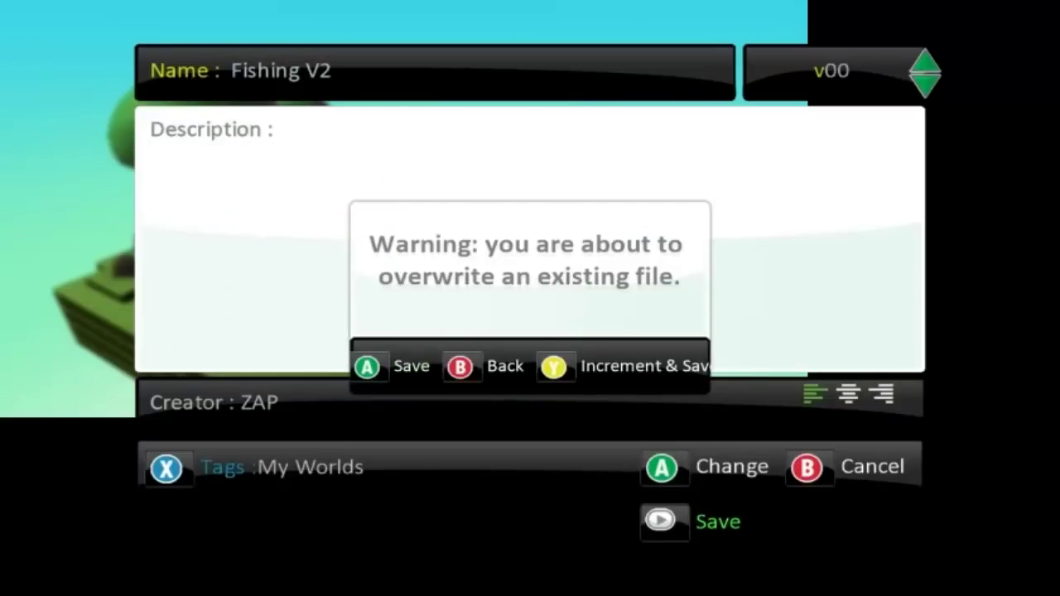
key("Return")
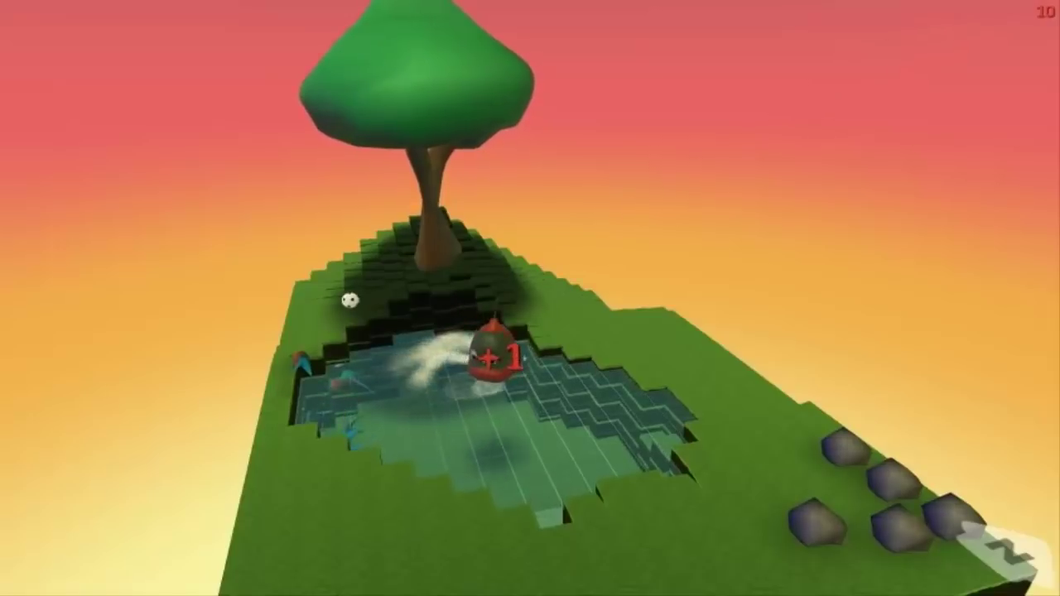
- Stop playing Fishing V3 and exit to the main menu
key("Escape")
left_click(289, 549)
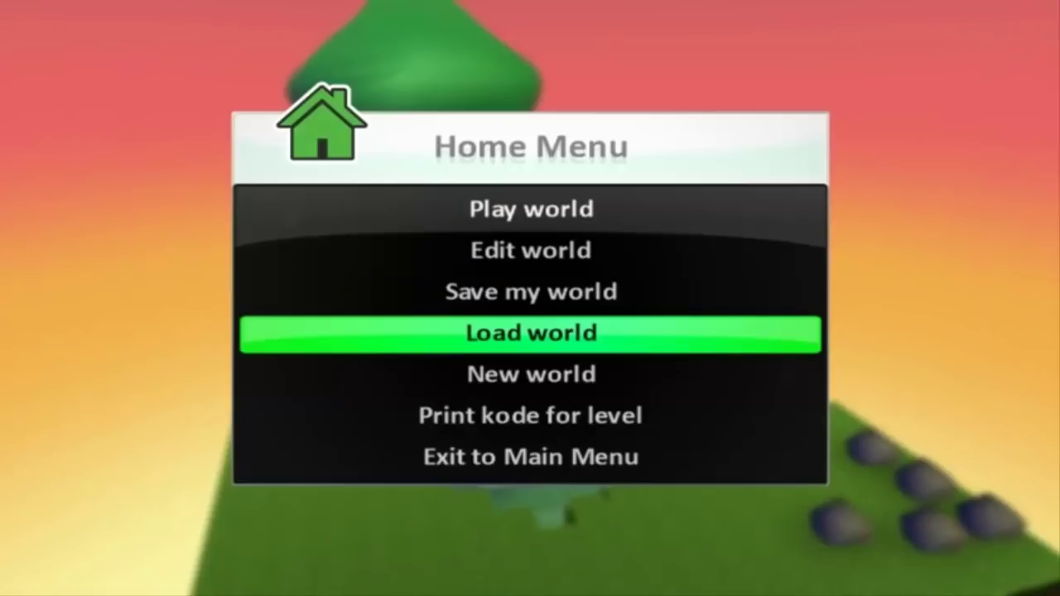
left_click(530, 456)
key("Up")
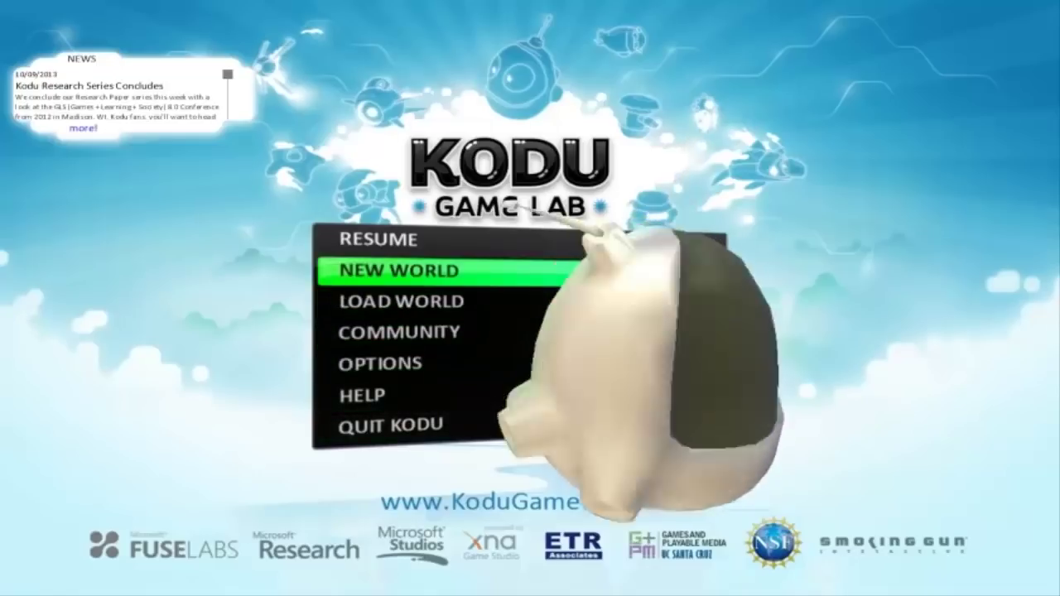
key("Return")
key("Escape")
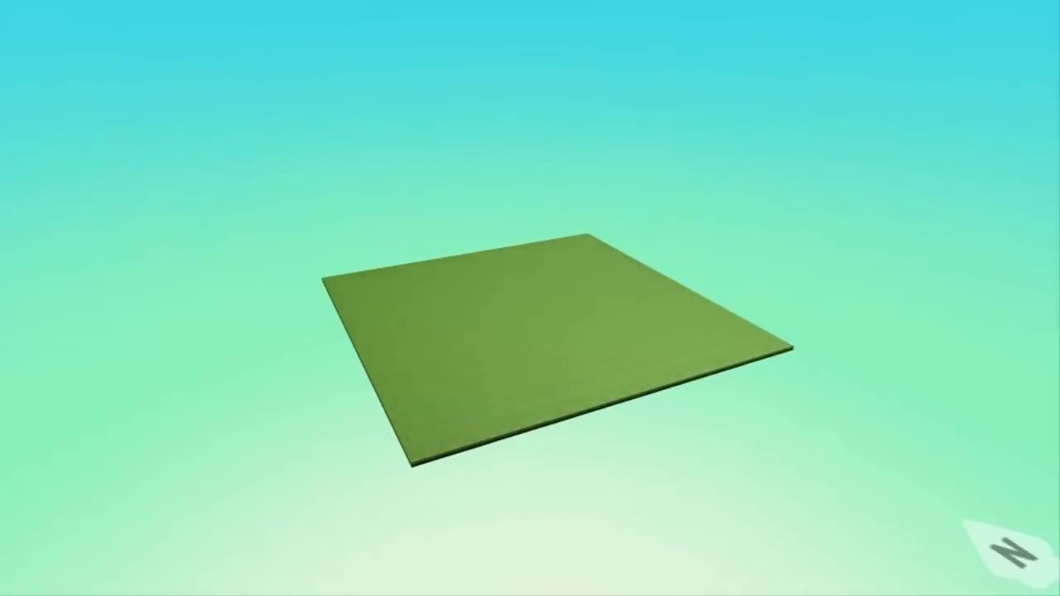
key("Escape")
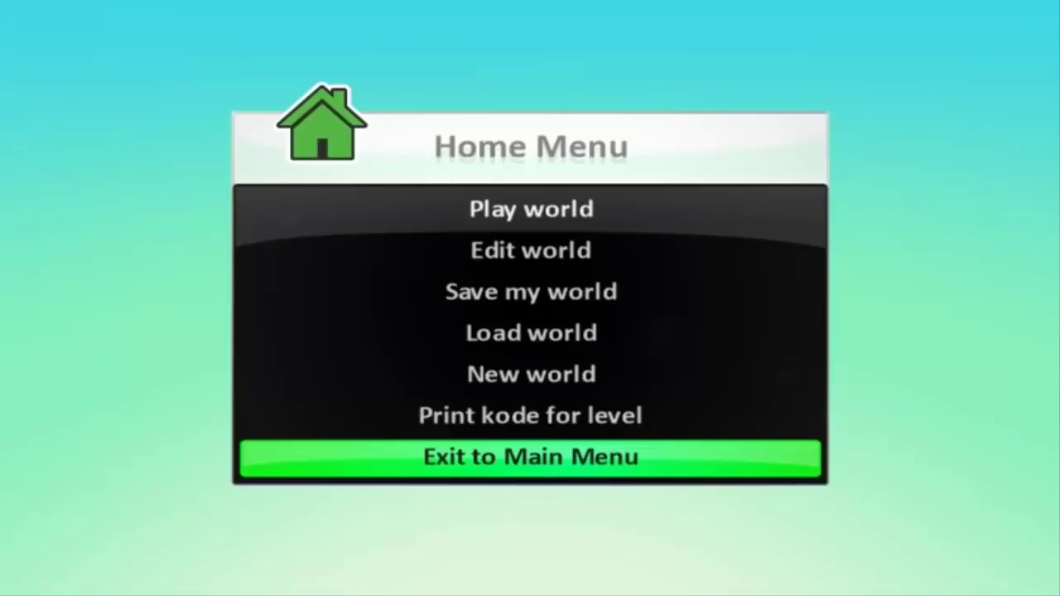
key("Return")
- Load Raceworld from the saved local worlds and play it
key("Down")
key("Return")
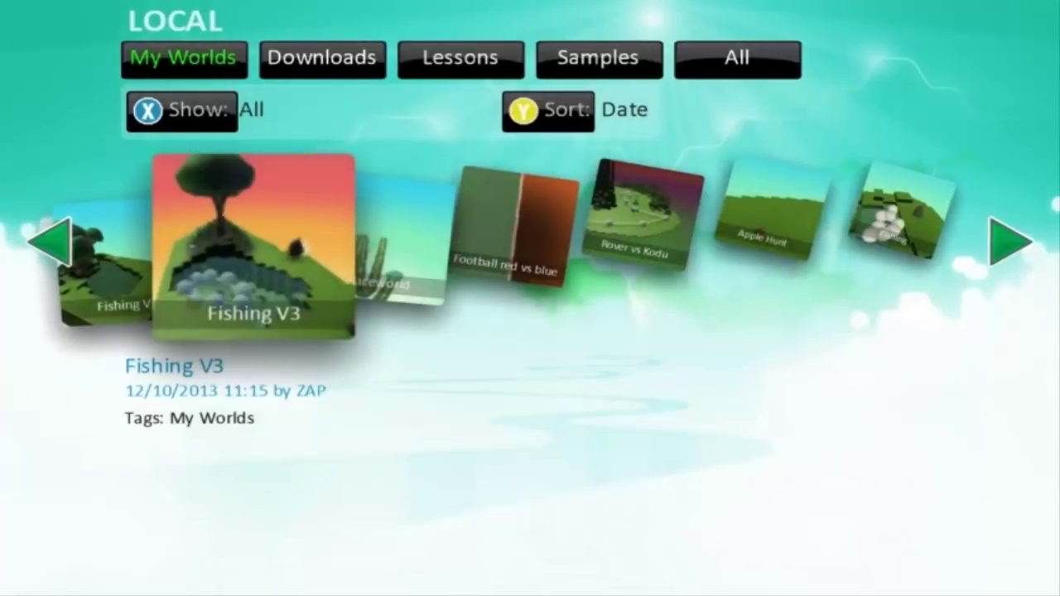
key("Left")
key("Right")
key("Right")
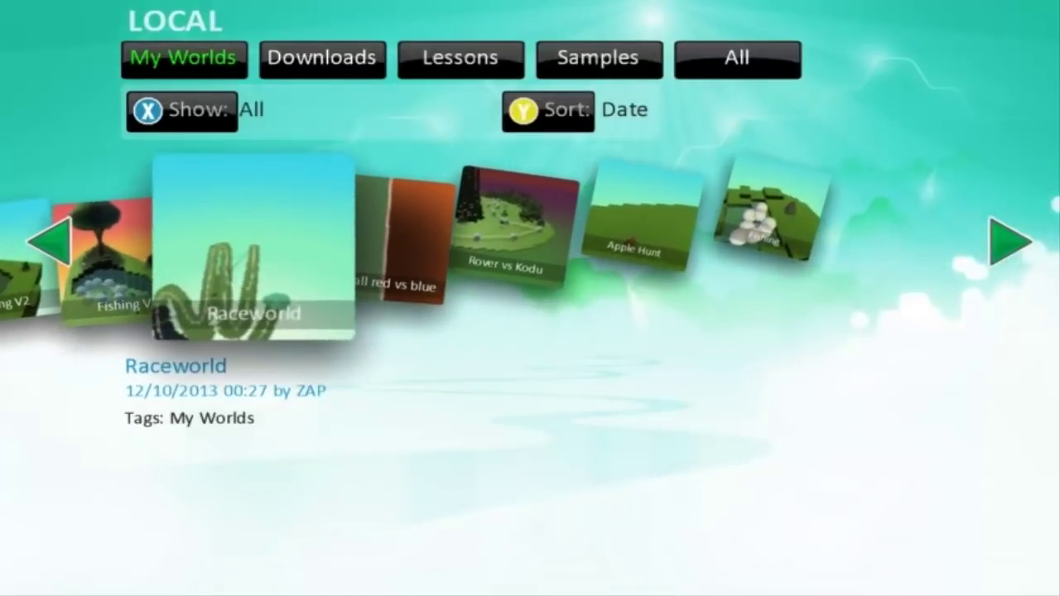
key("Return")
key("Return")
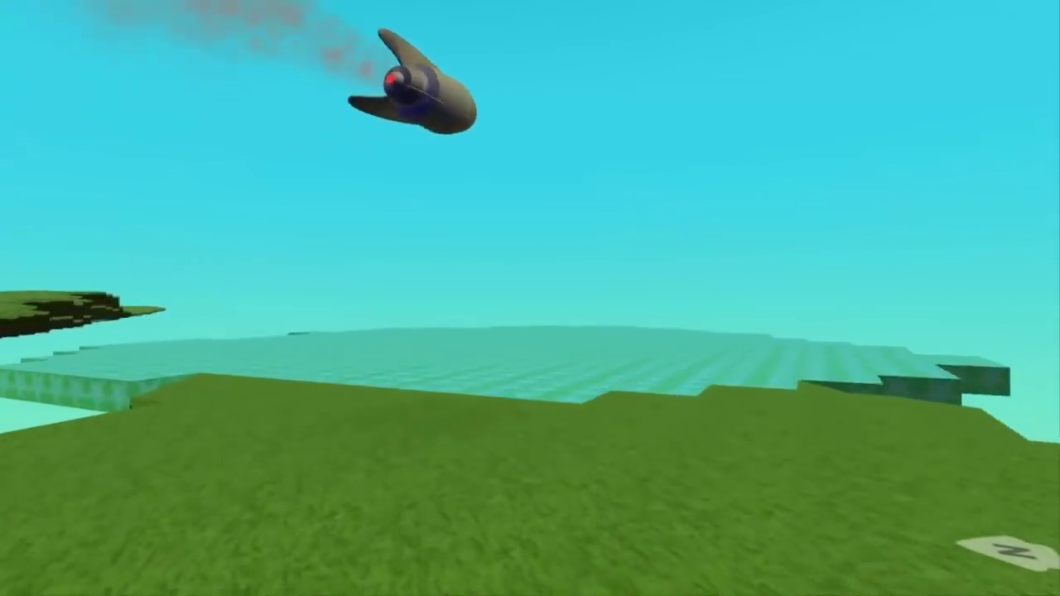
- Switch Raceworld to editing and examine the program of the nearest red character on the black ground
key("Escape")
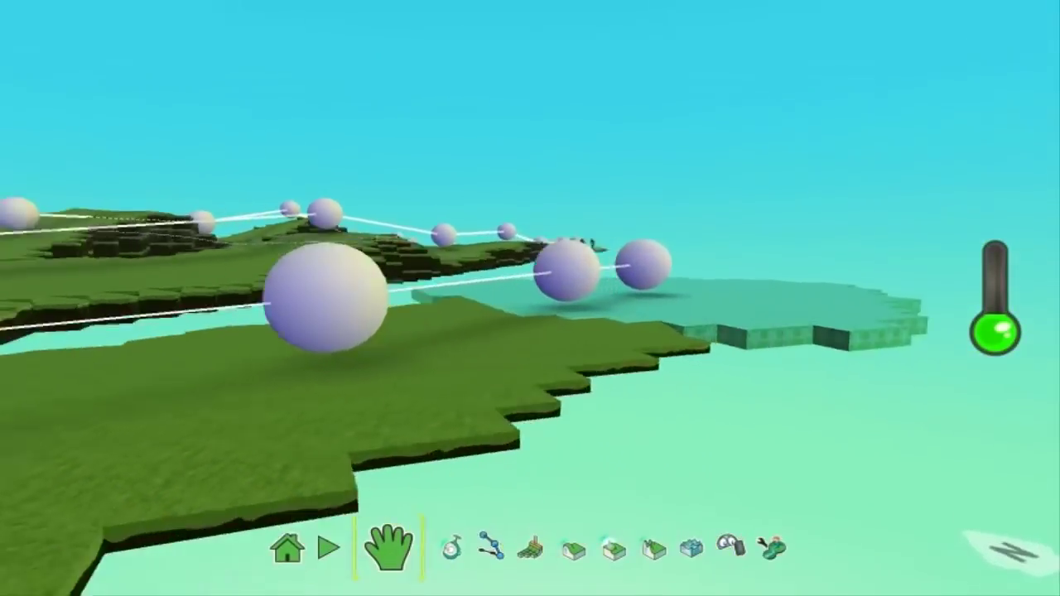
scroll(530, 298, "down", 4)
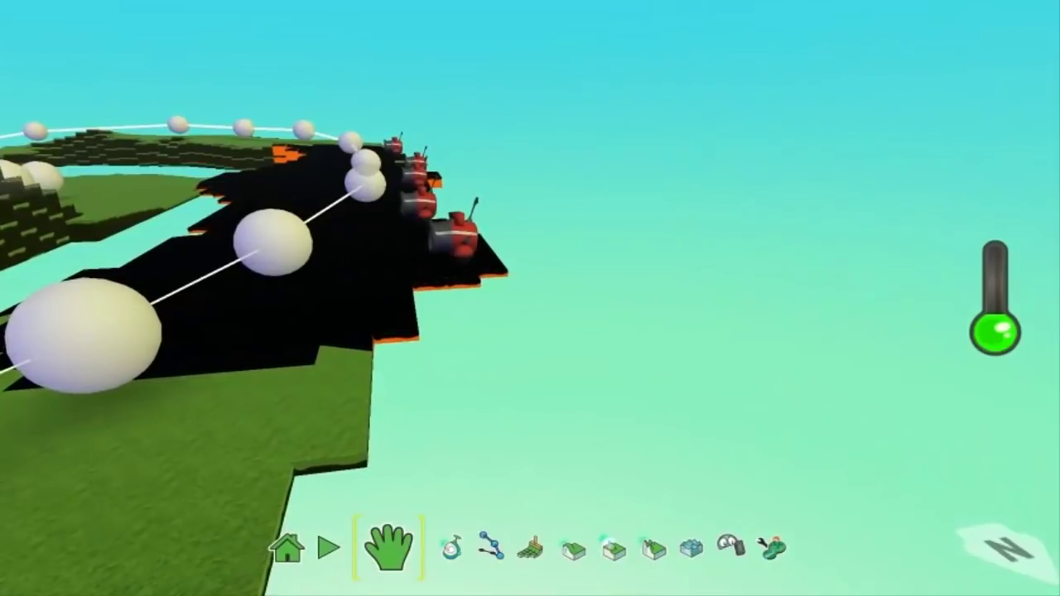
right_click(454, 236)
left_click(530, 137)
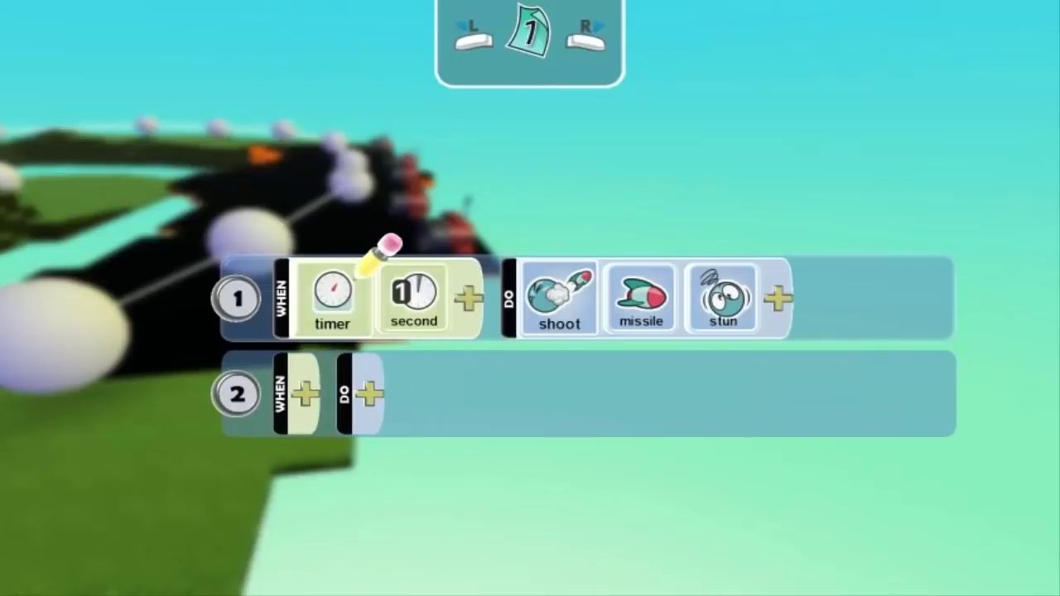
key("Escape")
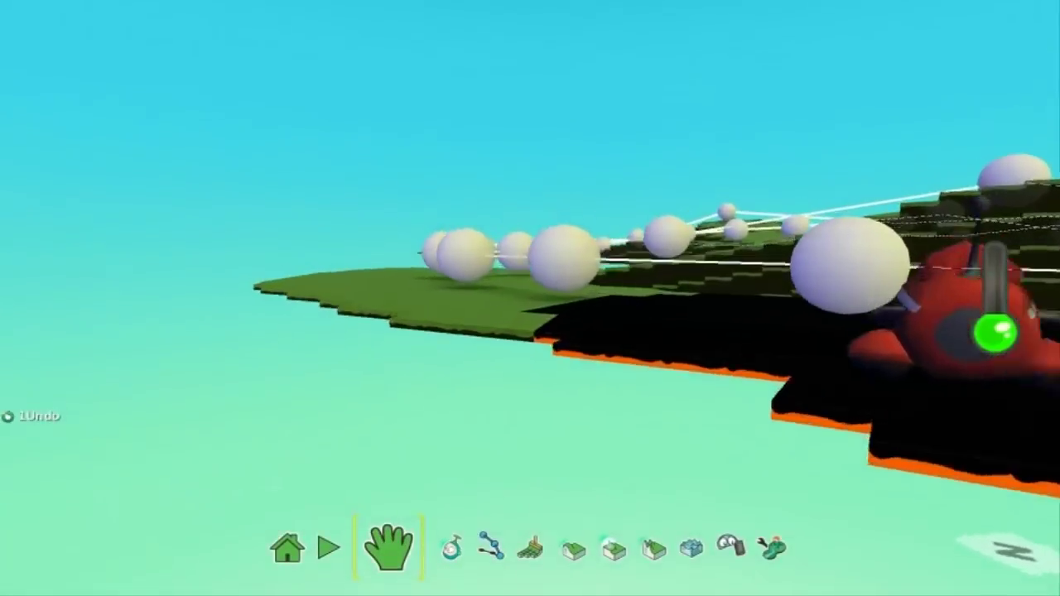
- Open the program of a cycle beside the purple one, near the white path node in Raceworld
key("Up")
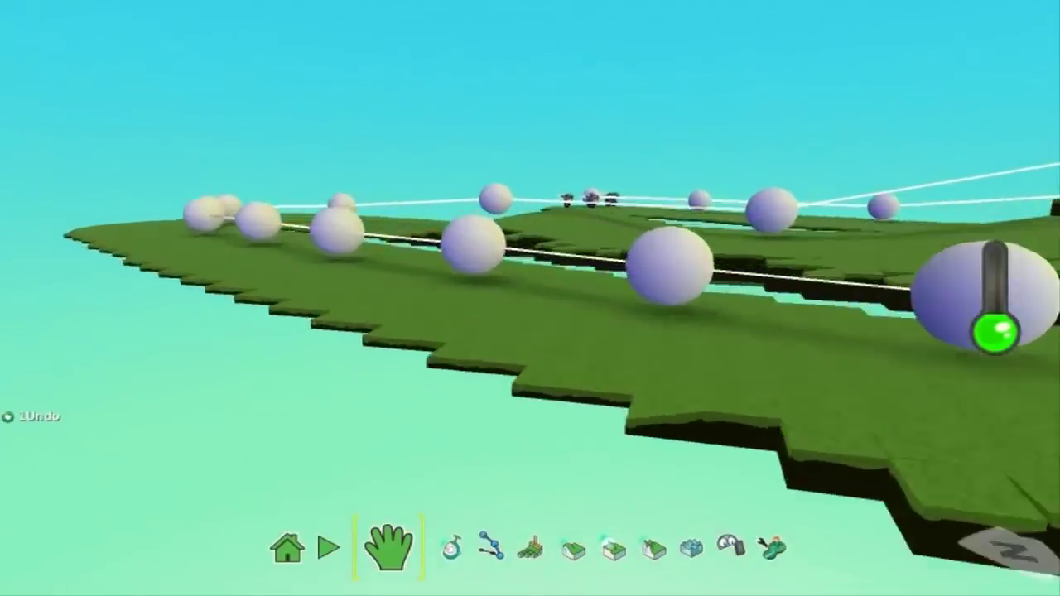
key("Up")
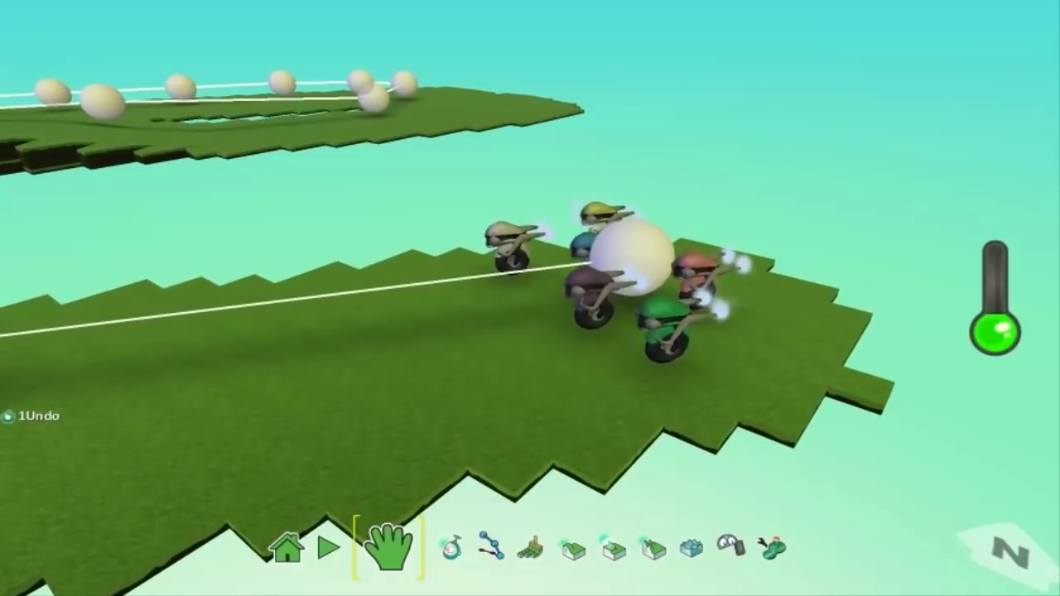
left_click(450, 548)
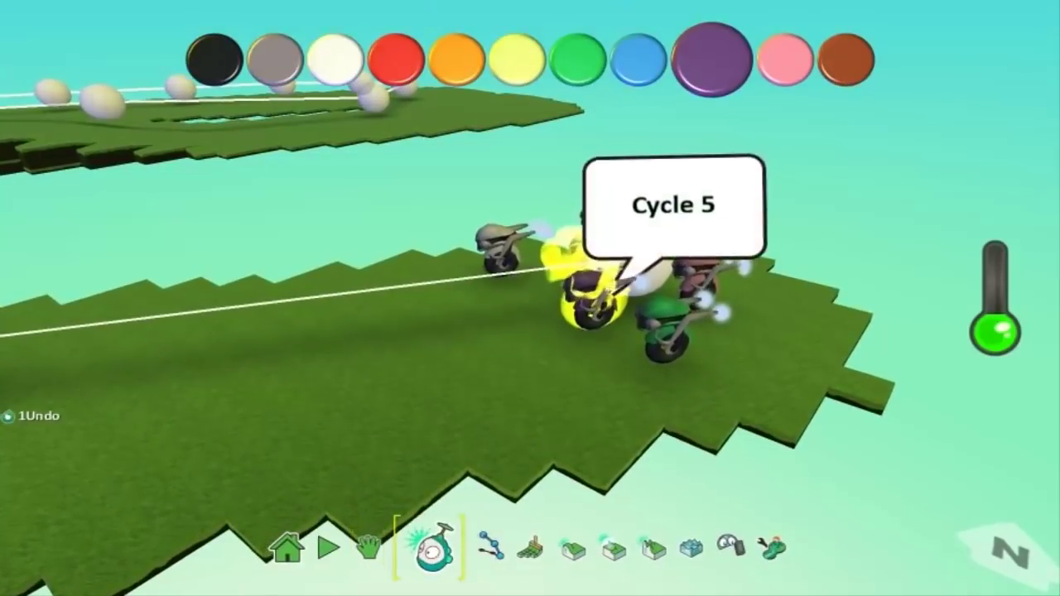
right_click(600, 302)
key("Return")
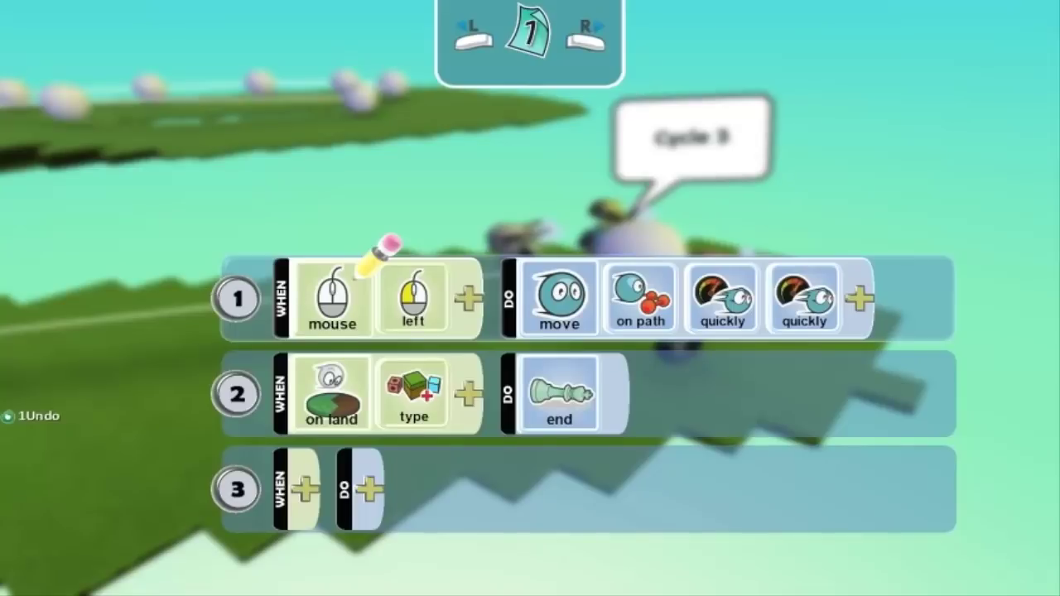
- Examine the options for the terrain type tile in the cycle's second rule, then close its program
key("Down")
key("Right")
key("Return")
key("Up")
key("Down")
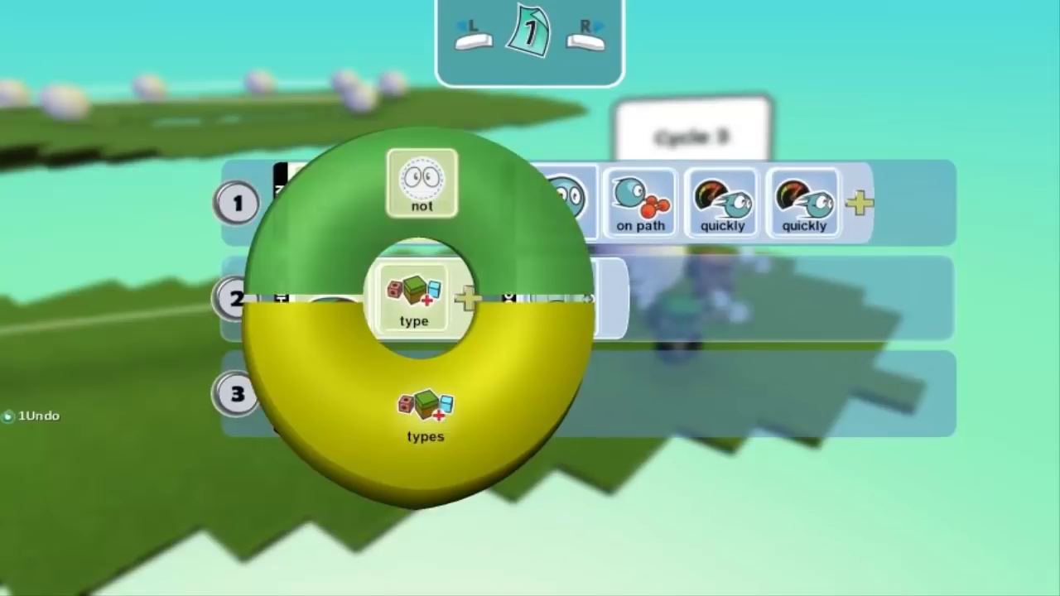
key("Escape")
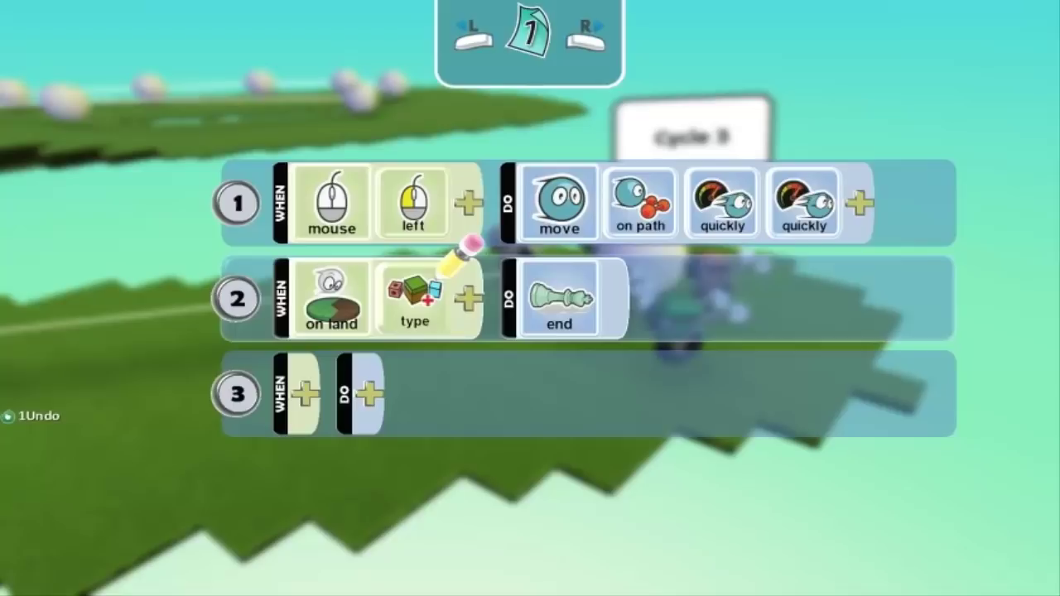
key("Escape")
- Examine the program of the green cycle at the front of the group
right_click(681, 330)
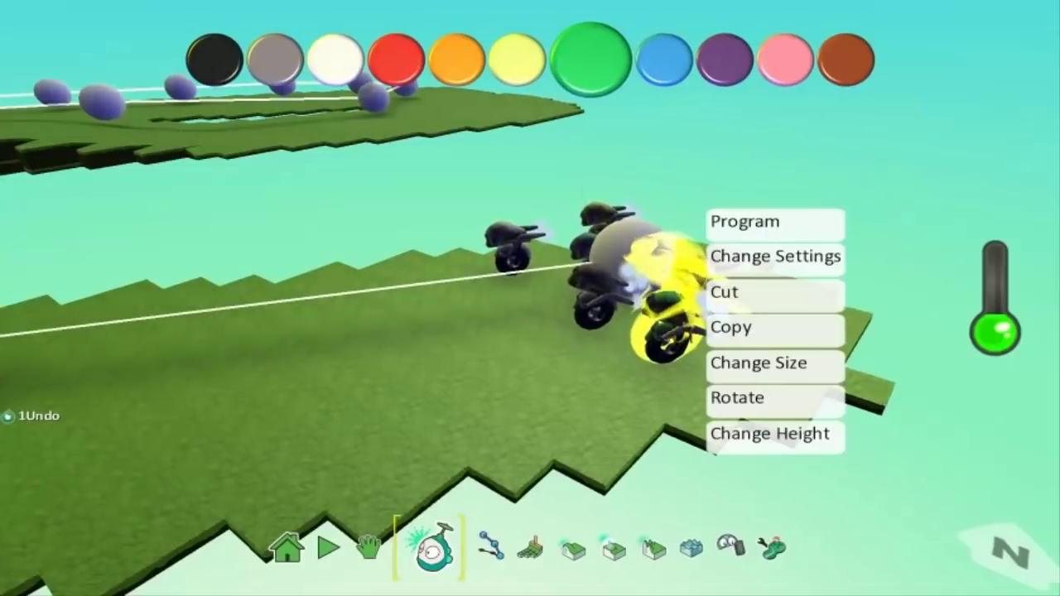
left_click(752, 223)
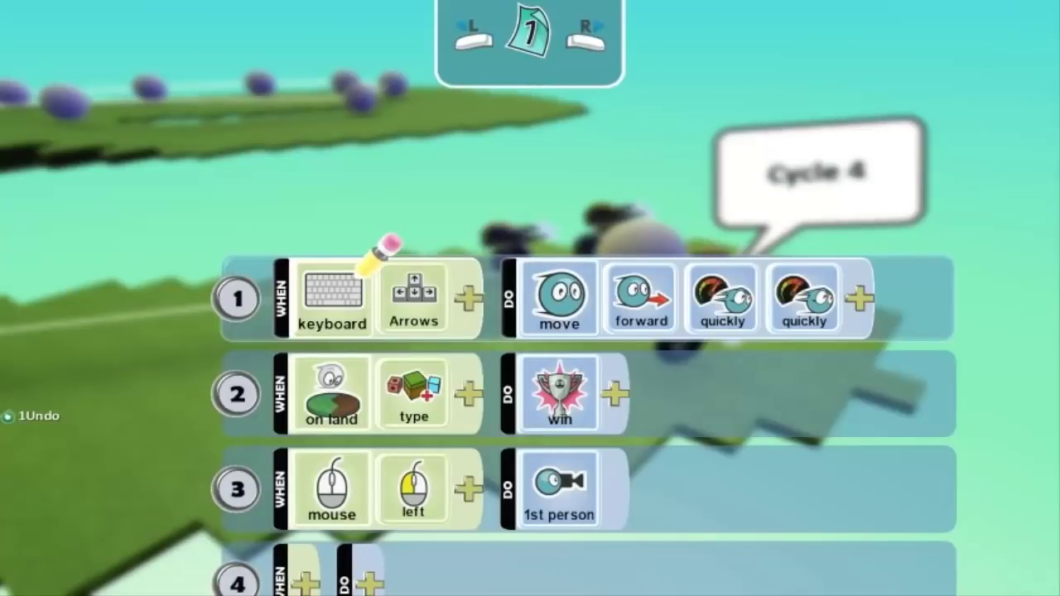
key("Escape")
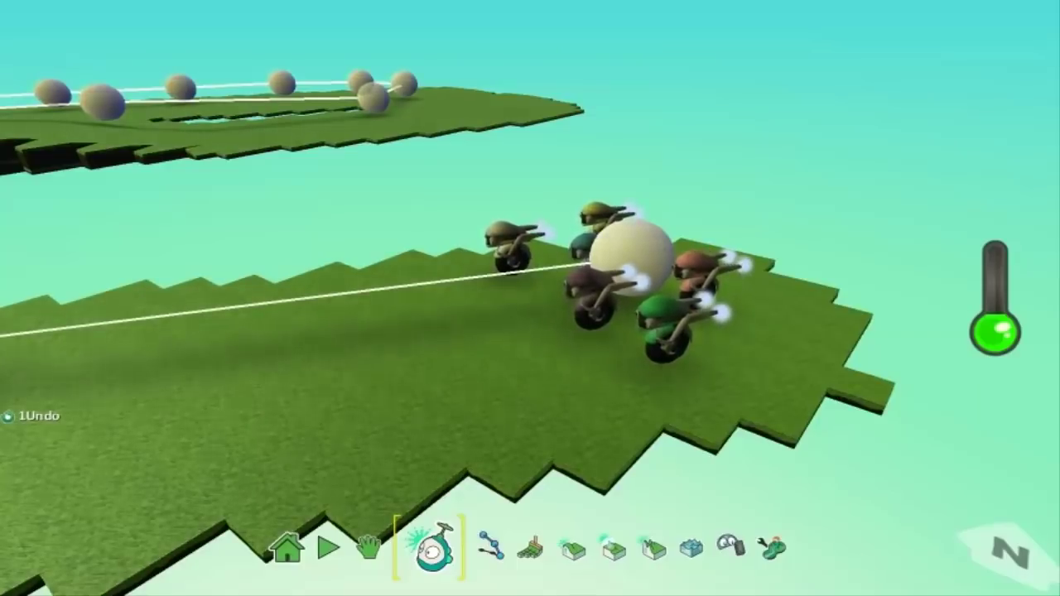
- Play Raceworld until the game is over and return to editing the world
key("Left")
key("Escape")
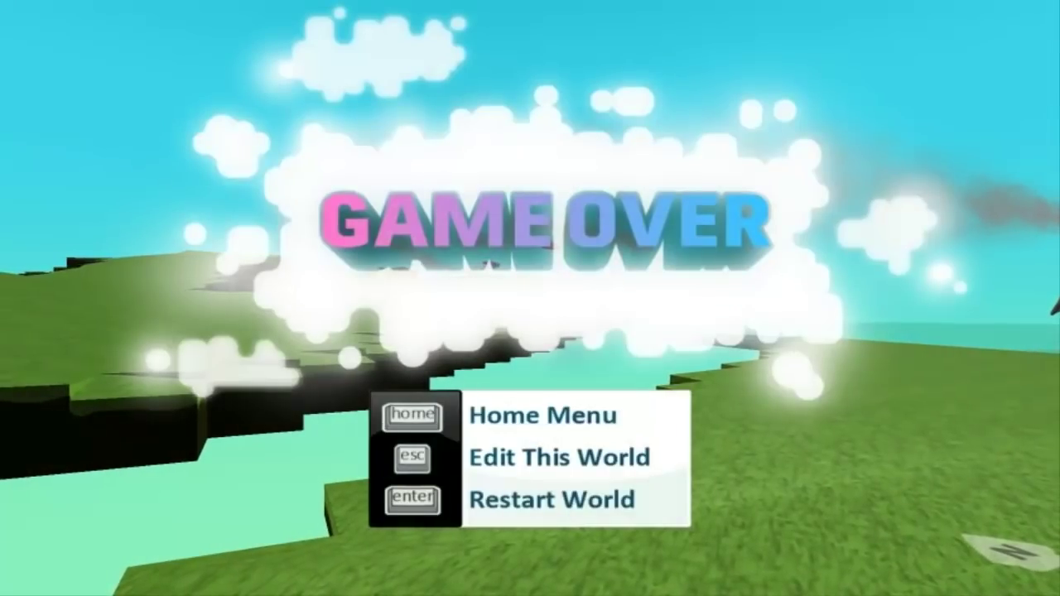
key("Escape")
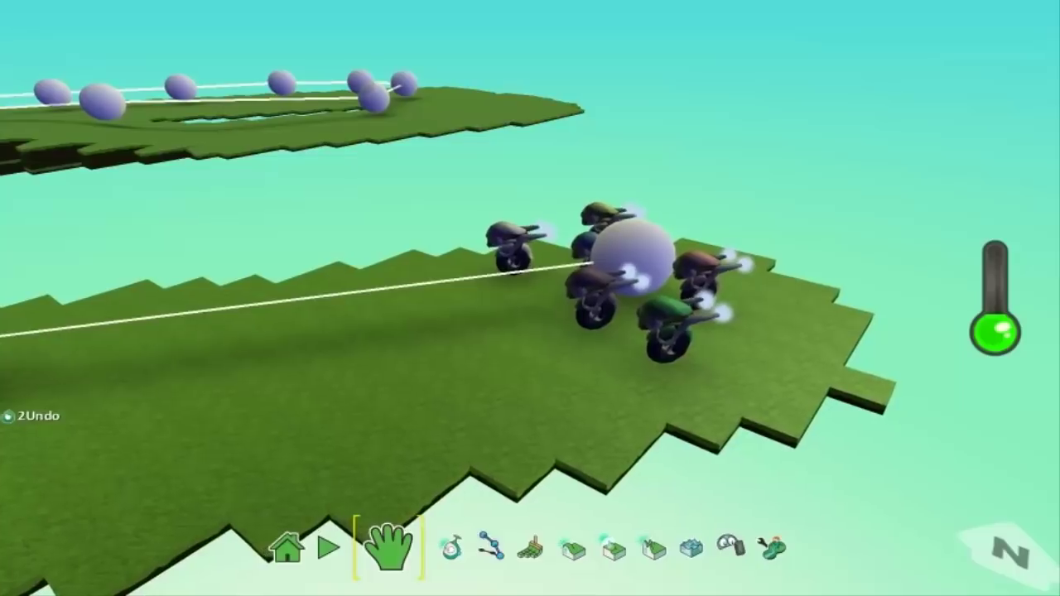
- Choose to load another world, saving the changes as Raceworld, v00, over the existing file
left_click(287, 547)
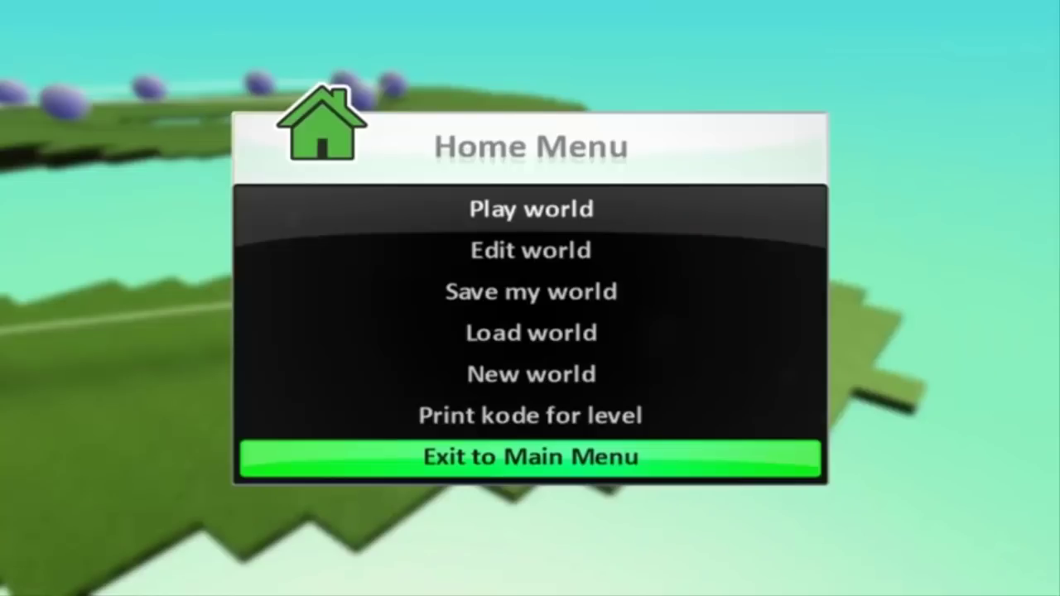
key("Down")
key("Down")
key("Down")
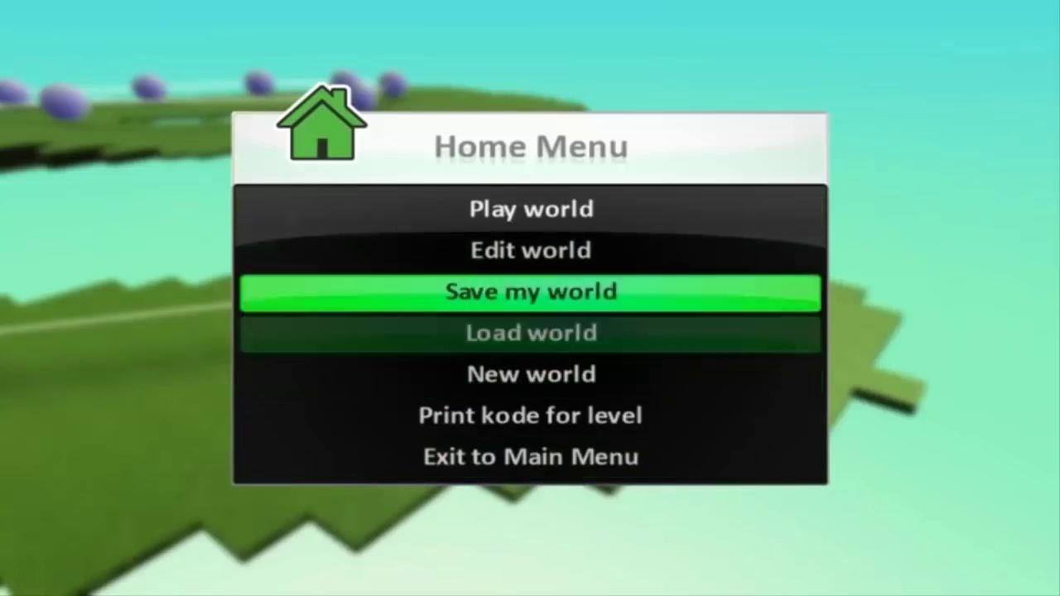
key("Return")
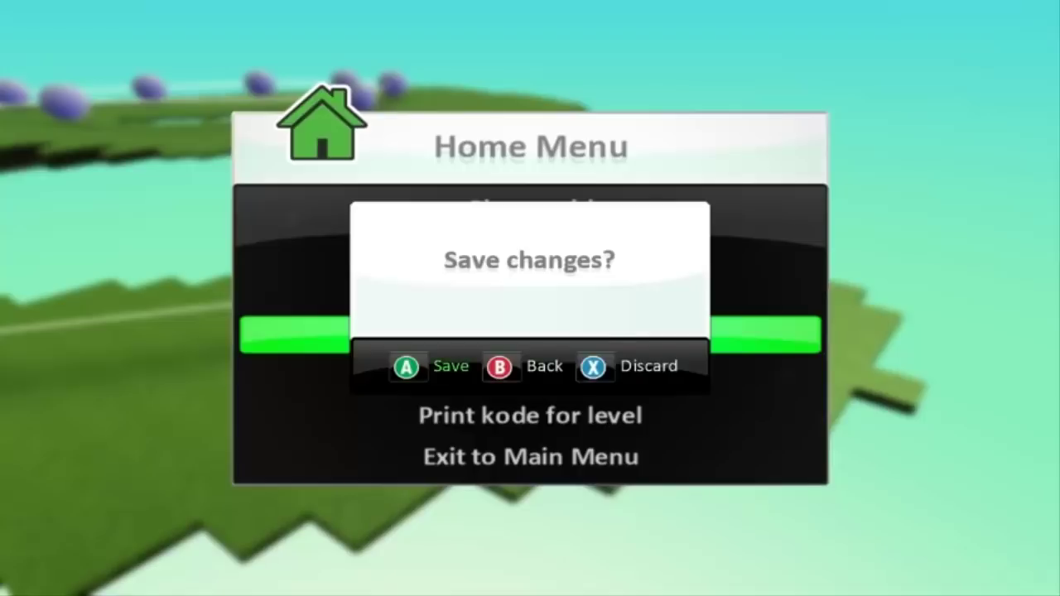
key("Return")
left_click(717, 521)
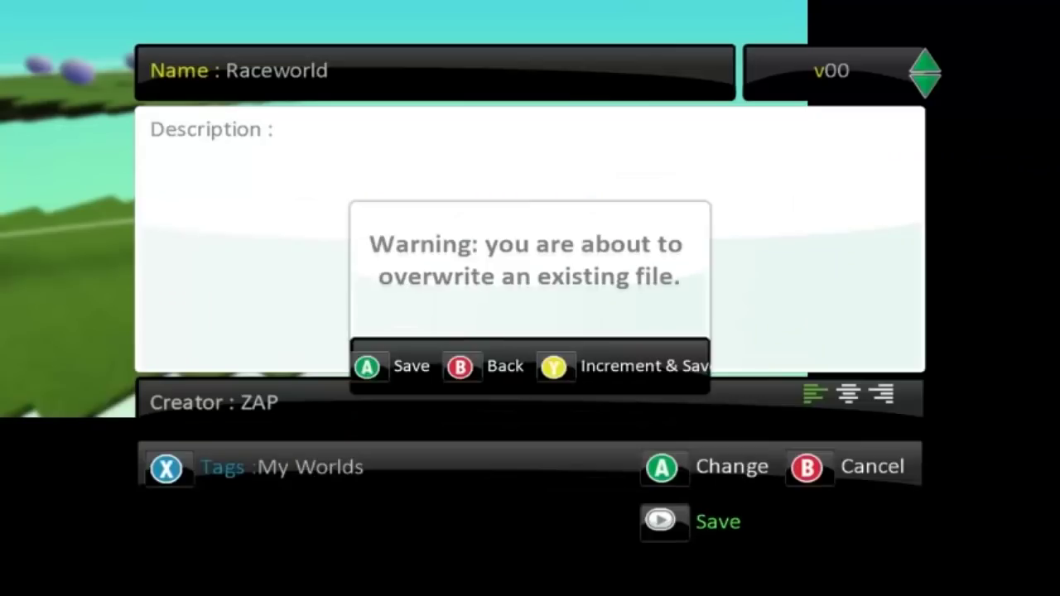
key("Return")
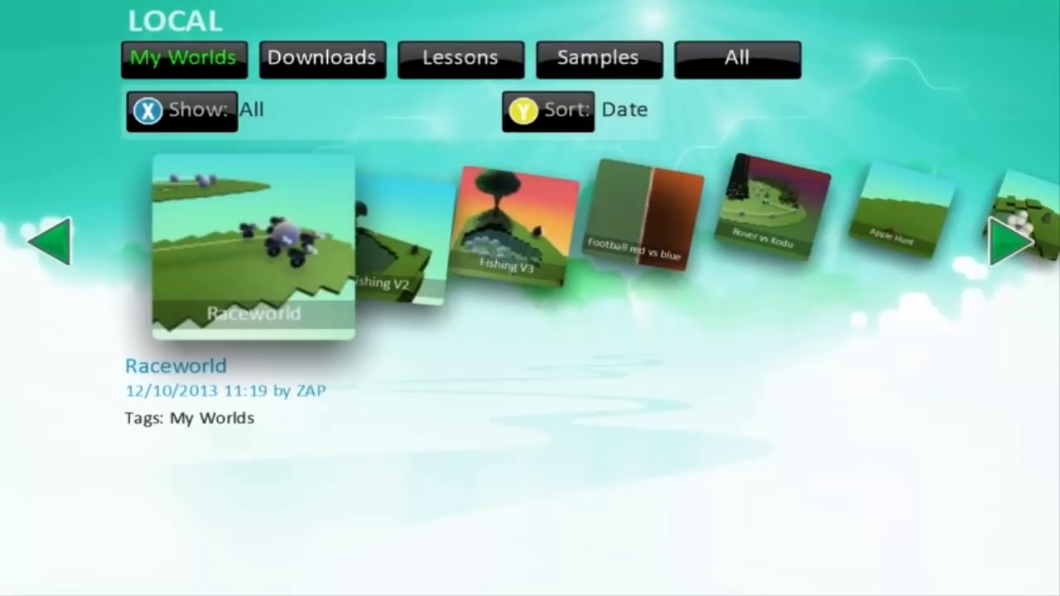
- Delete the world Football red vs blue from the saved local worlds
key("Right")
key("Right")
key("Right")
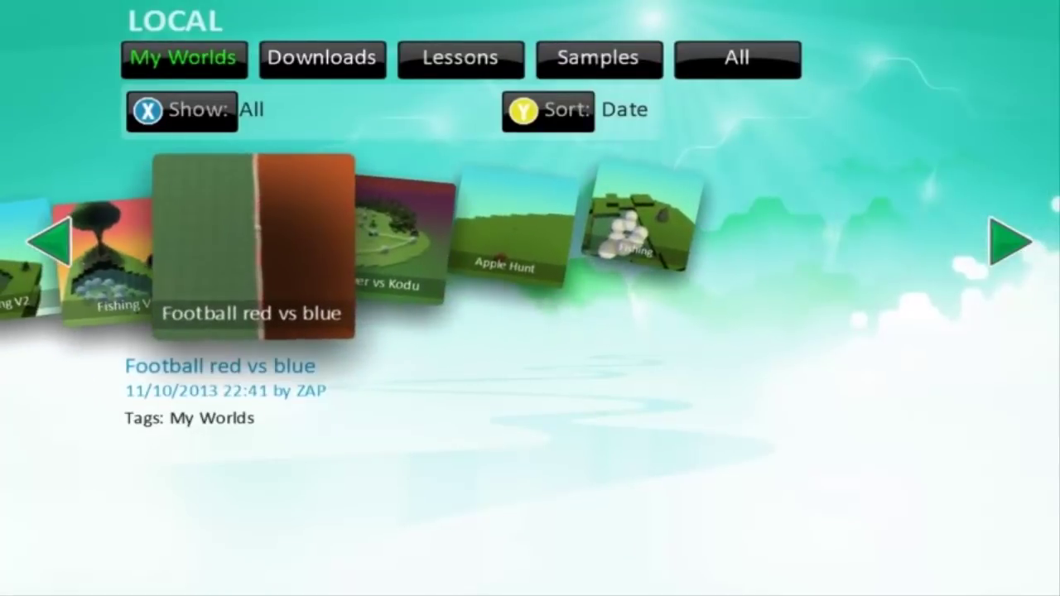
key("Return")
key("Down")
key("Down")
key("Down")
key("Down")
key("Down")
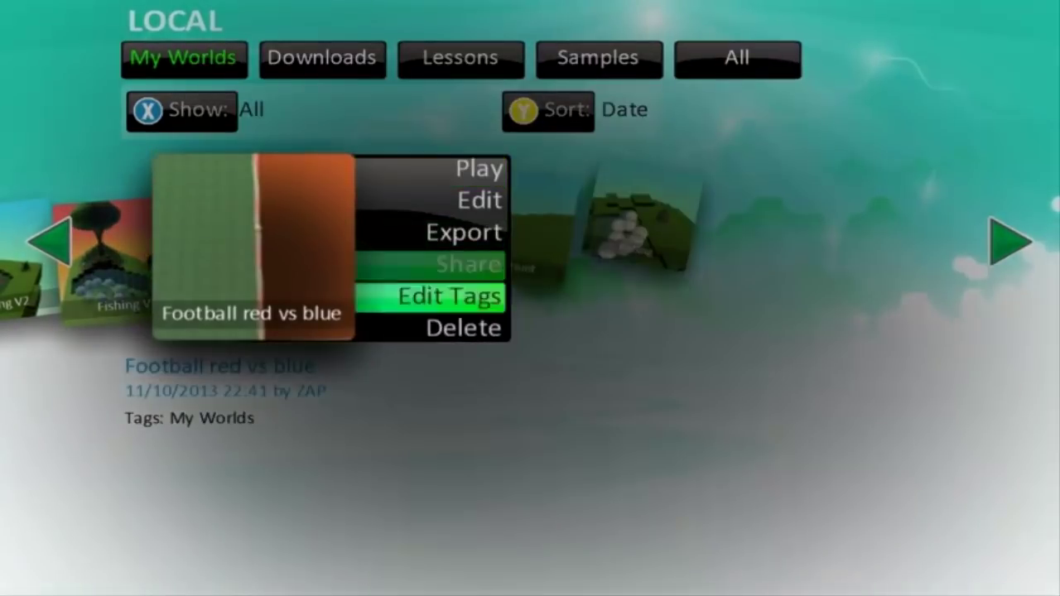
key("Return")
key("Return")
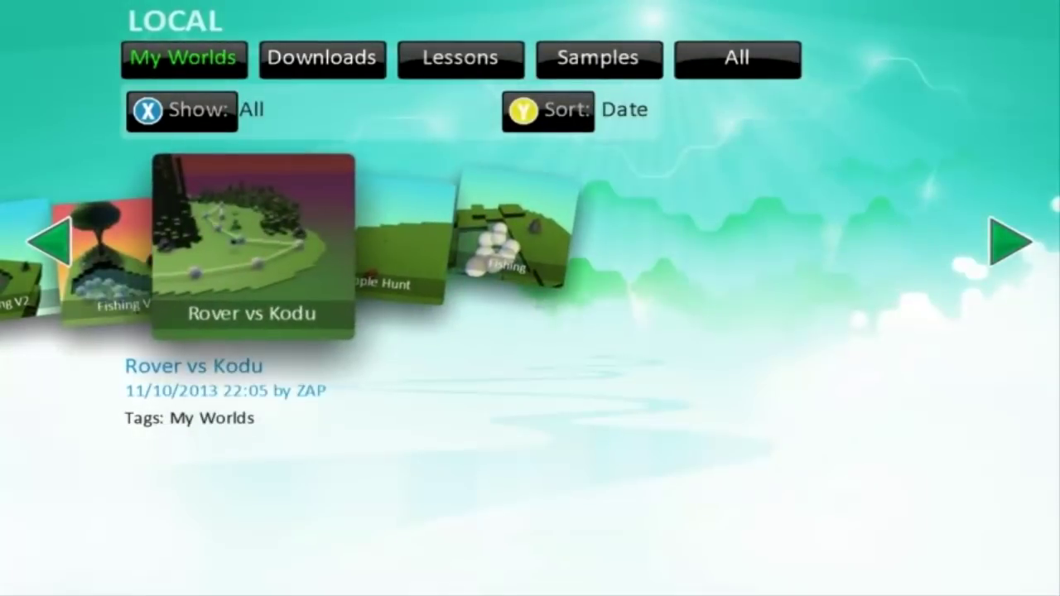
- Find Apple Hunt among the saved local worlds and play it
key("Left")
key("Right")
key("Right")
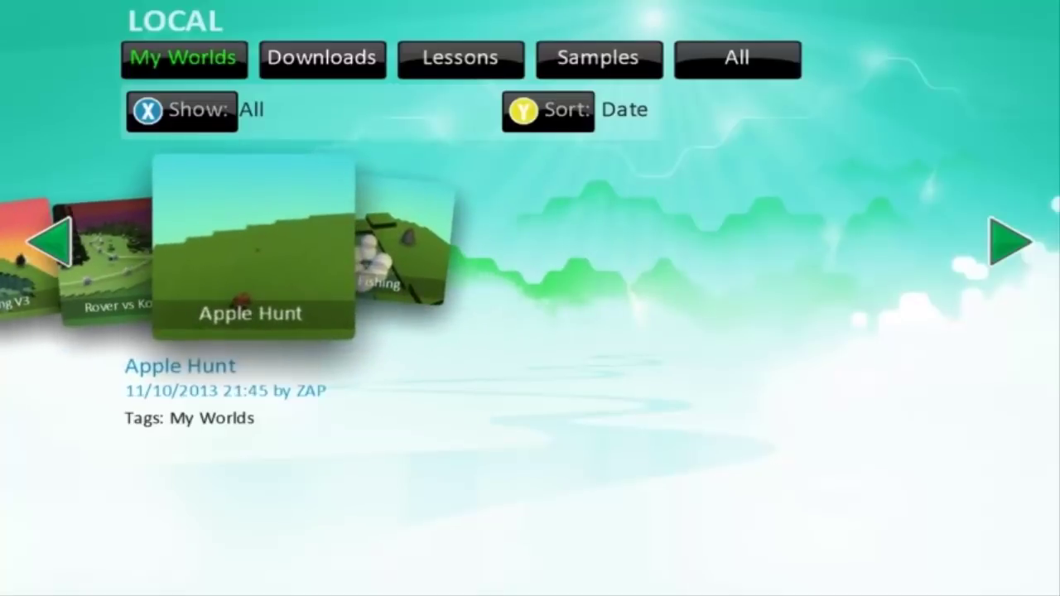
key("Return")
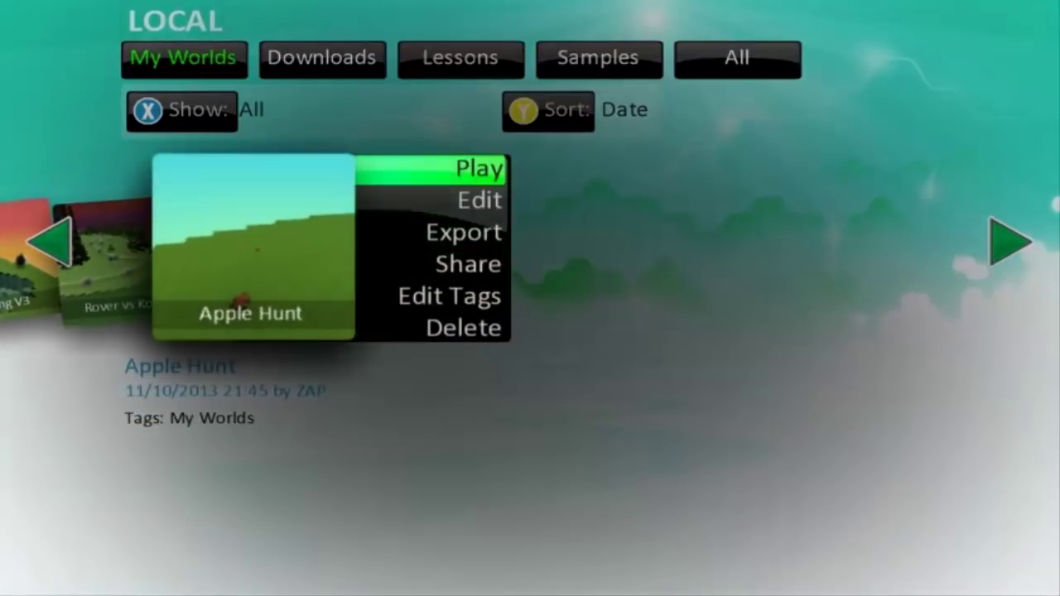
key("Return")
- Drive the red rover around the Apple Hunt terrain, bumping into apples until the game is won
key("Up")
key("Left")
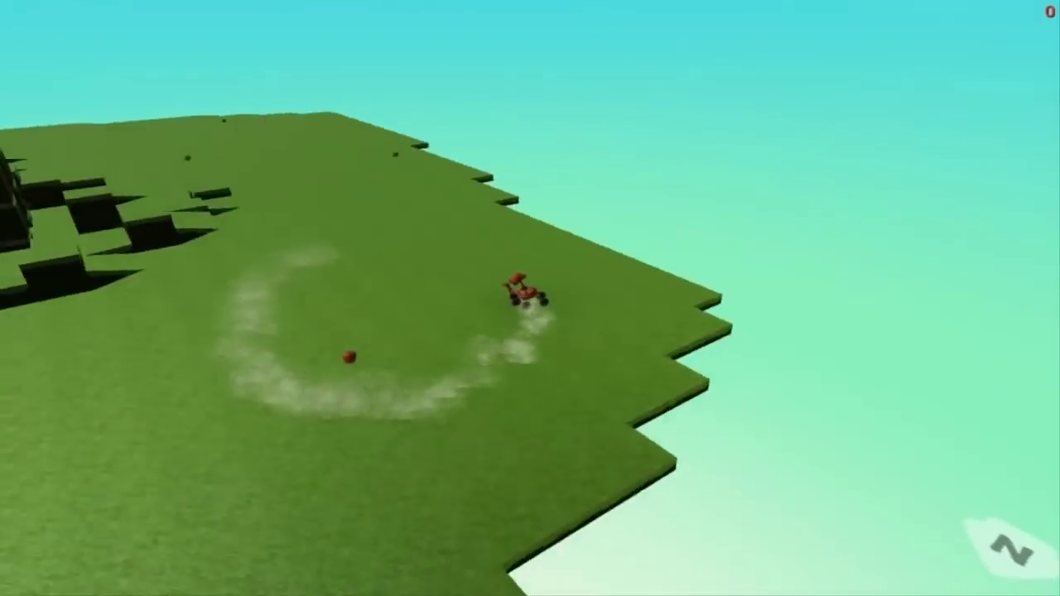
key("Right")
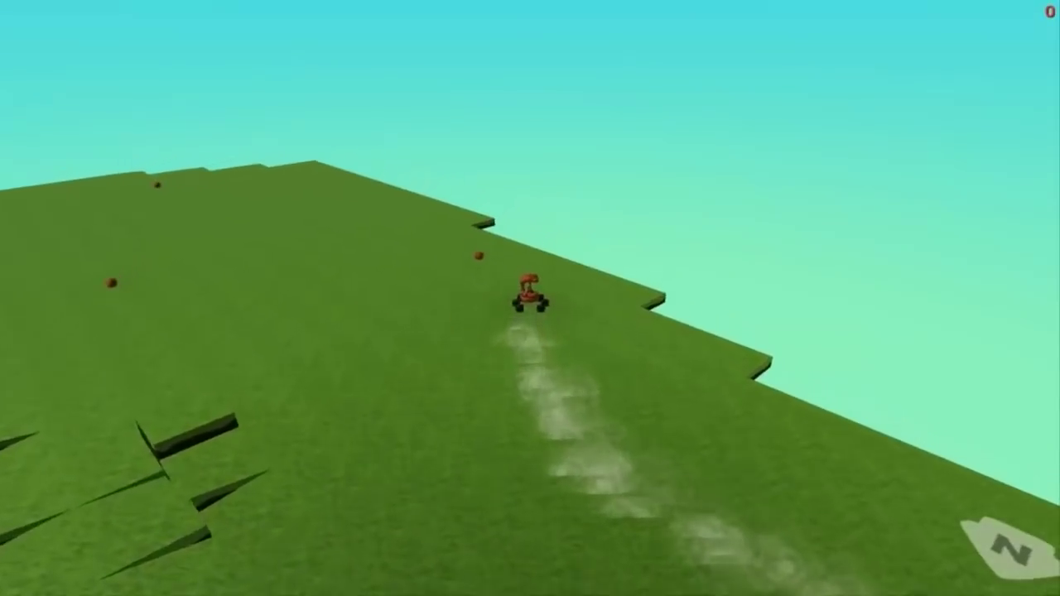
key("Left")
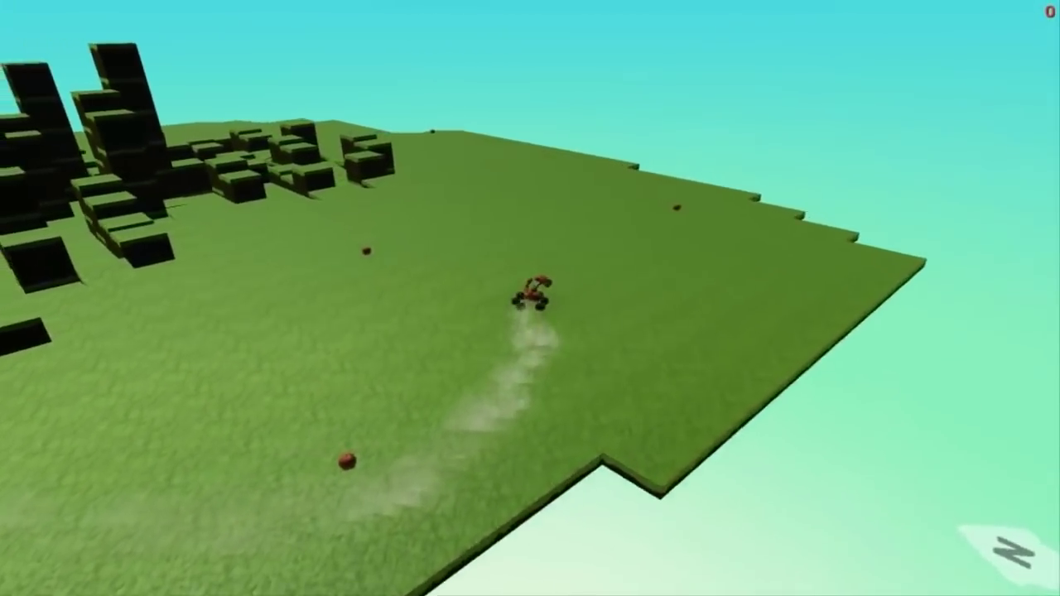
key("Right")
key("Left")
key("Left")
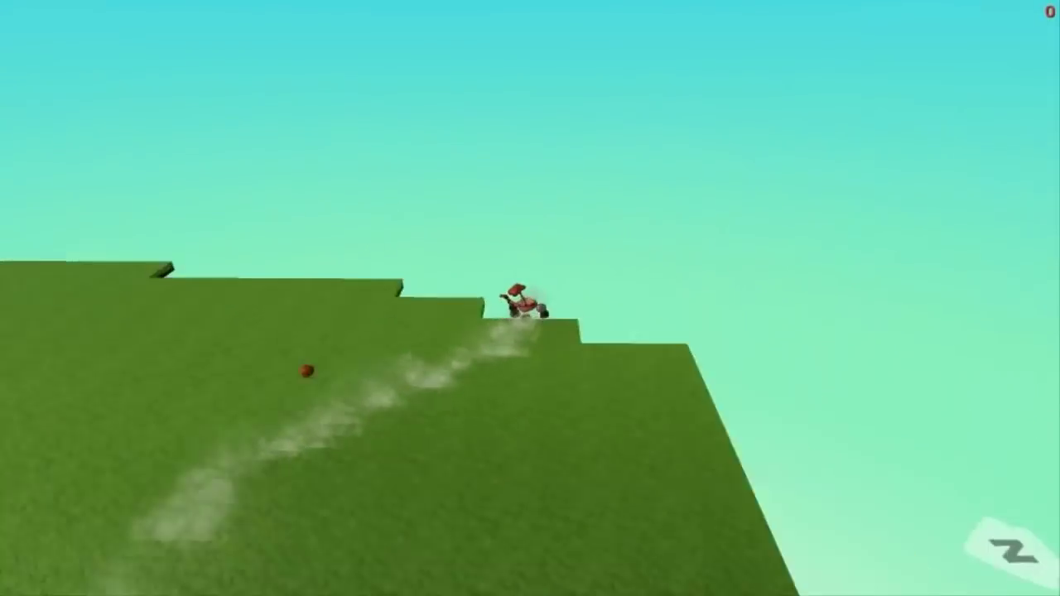
key("Up")
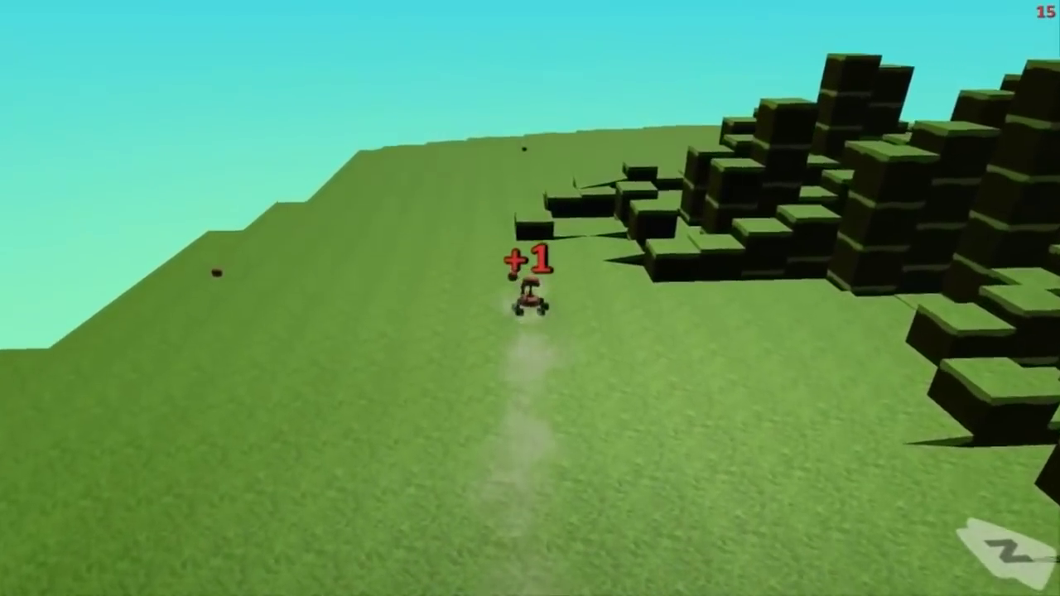
key("Left")
key("Right")
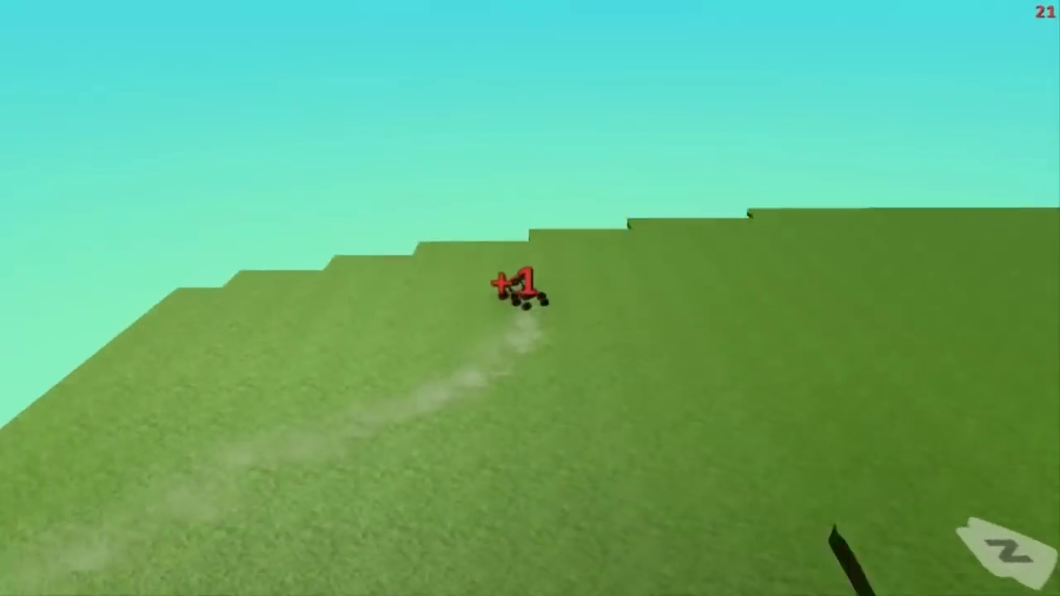
key("Left")
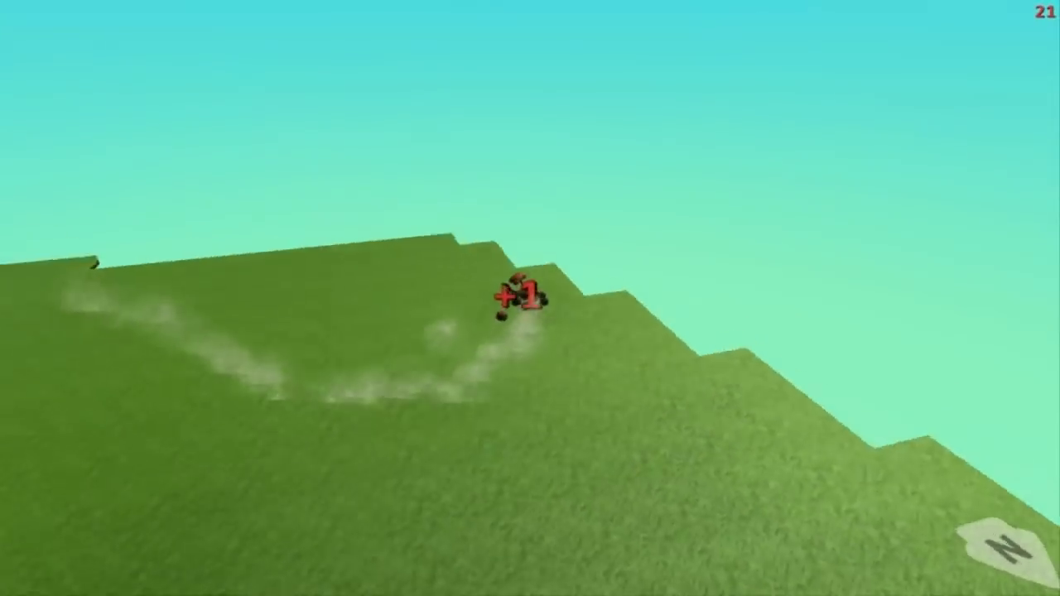
key("Right")
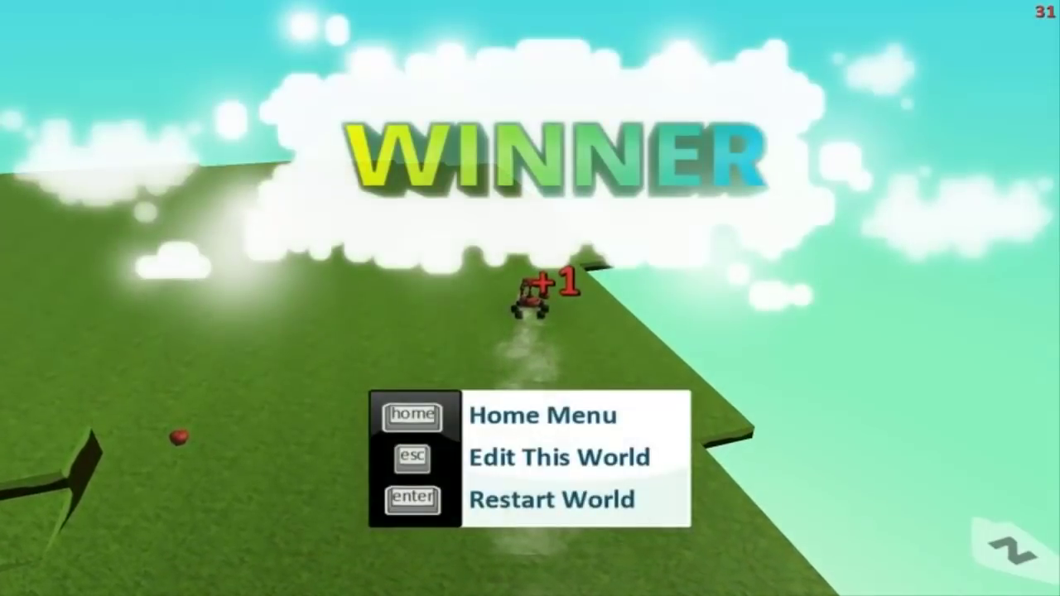
- Switch Apple Hunt to editing and examine the program of the red rover
key("Escape")
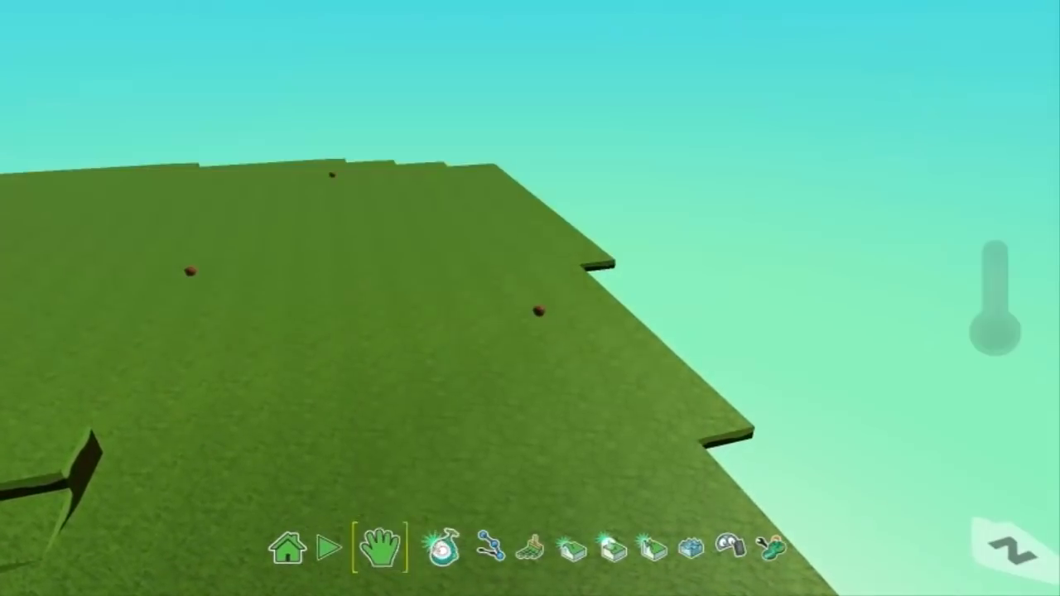
right_click(253, 313)
key("Escape")
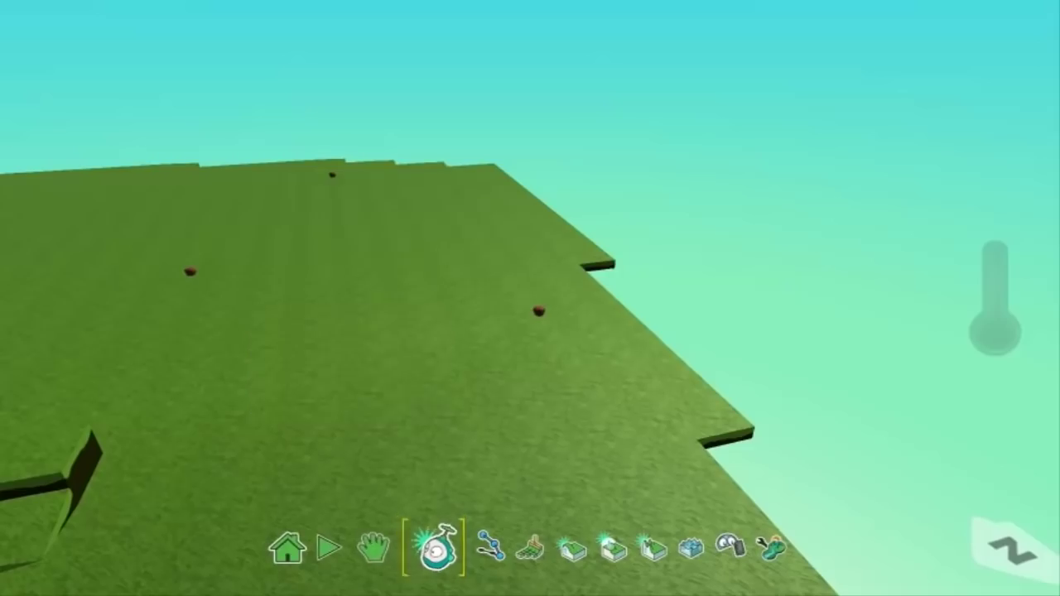
right_click_drag(613, 306, 348, 265)
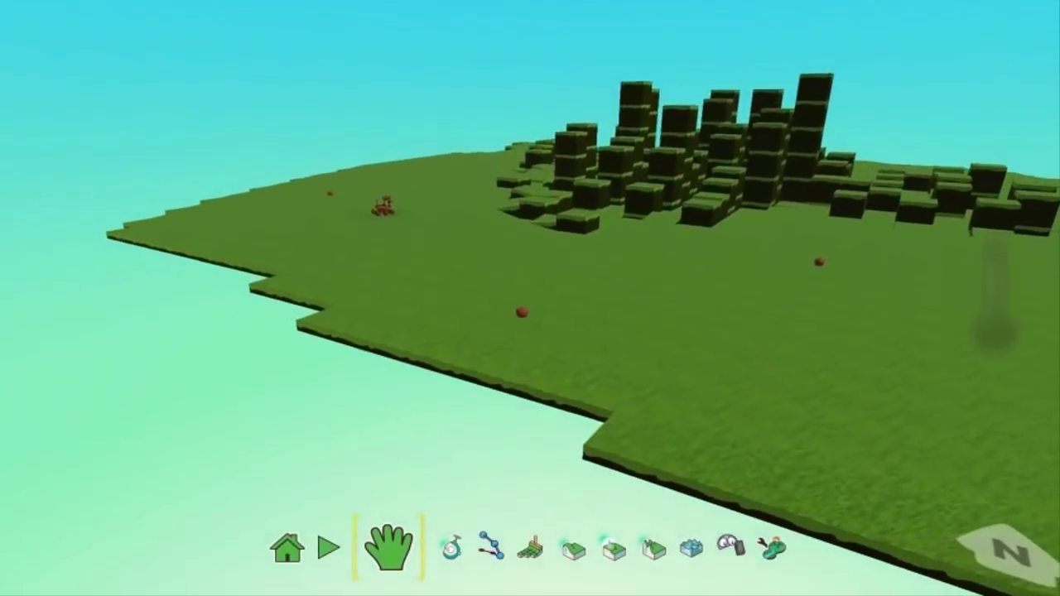
right_click_drag(497, 298, 572, 311)
left_click_drag(448, 224, 374, 312)
right_click_drag(464, 315, 580, 290)
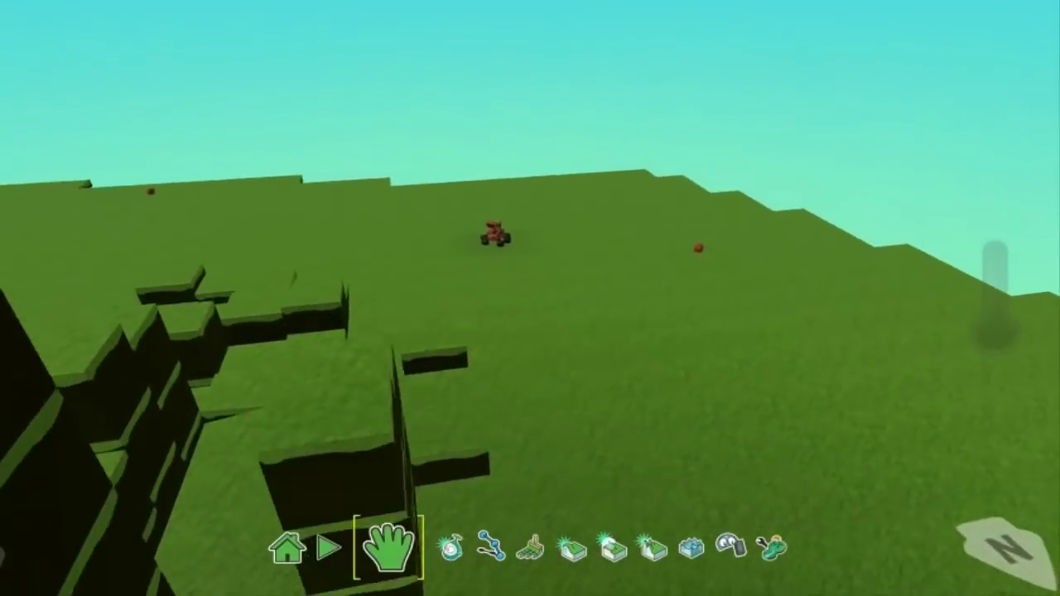
scroll(531, 298, "up", 3)
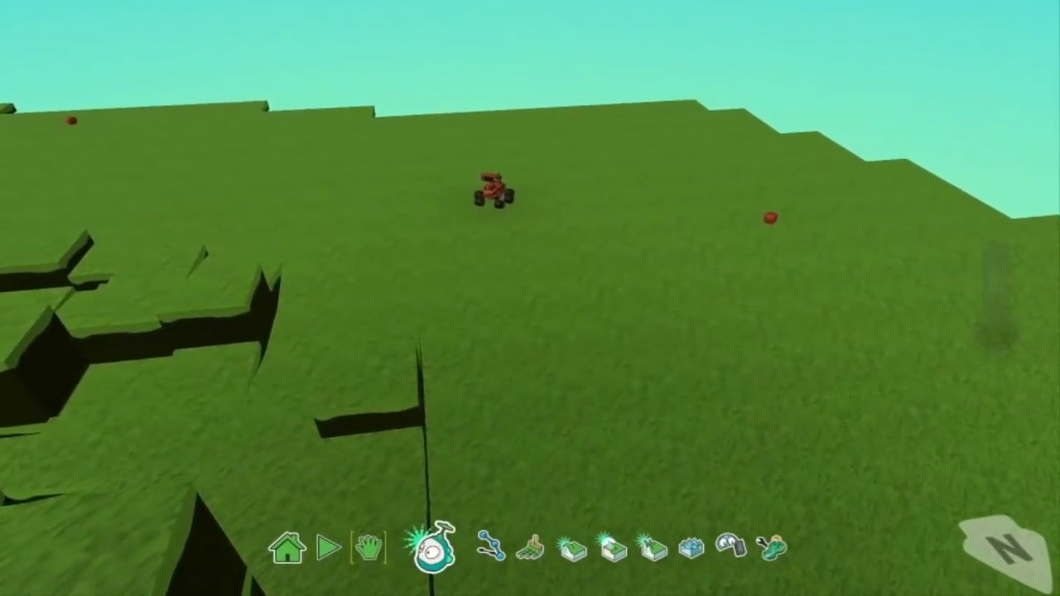
right_click(495, 192)
left_click(568, 95)
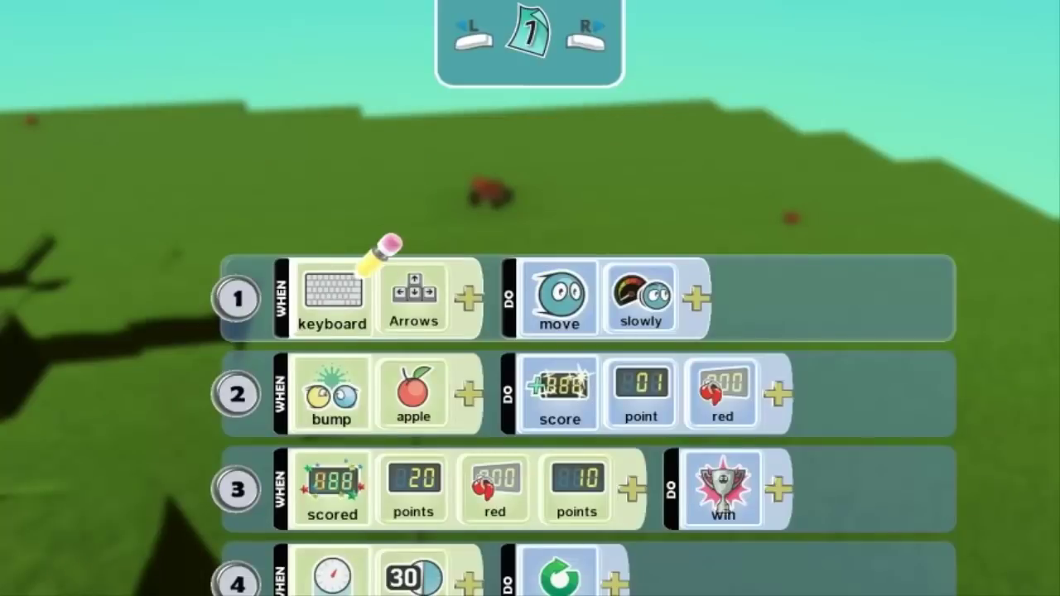
- Examine the rover's remaining rules and look through the extra filter options for the apple bump condition in rule 2
scroll(531, 298, "down", 1)
key("Down")
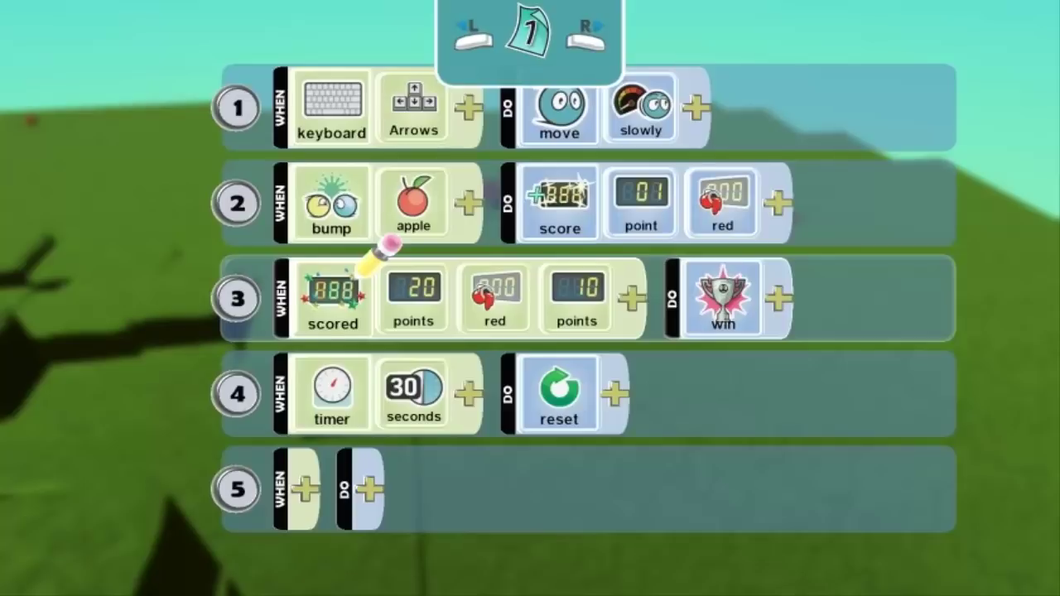
key("Up")
key("Right")
key("Right")
key("Return")
key("Down")
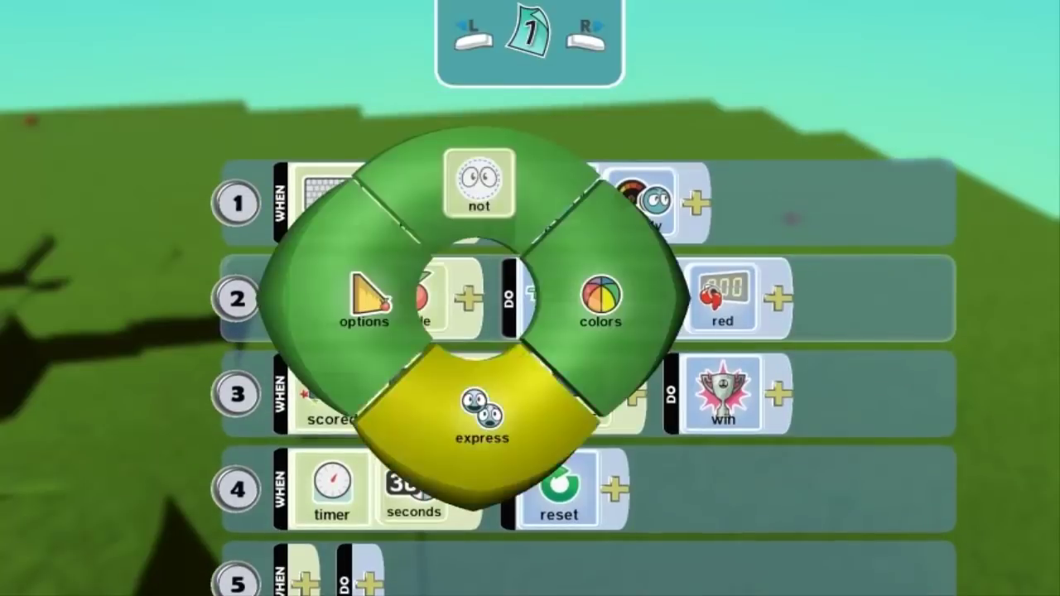
key("Left")
key("Return")
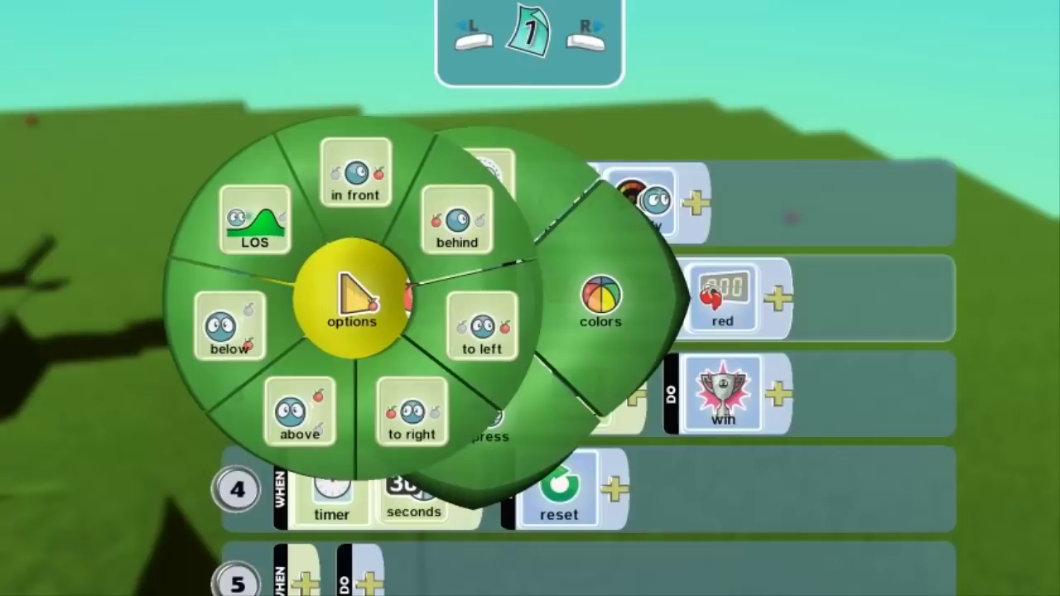
key("Left")
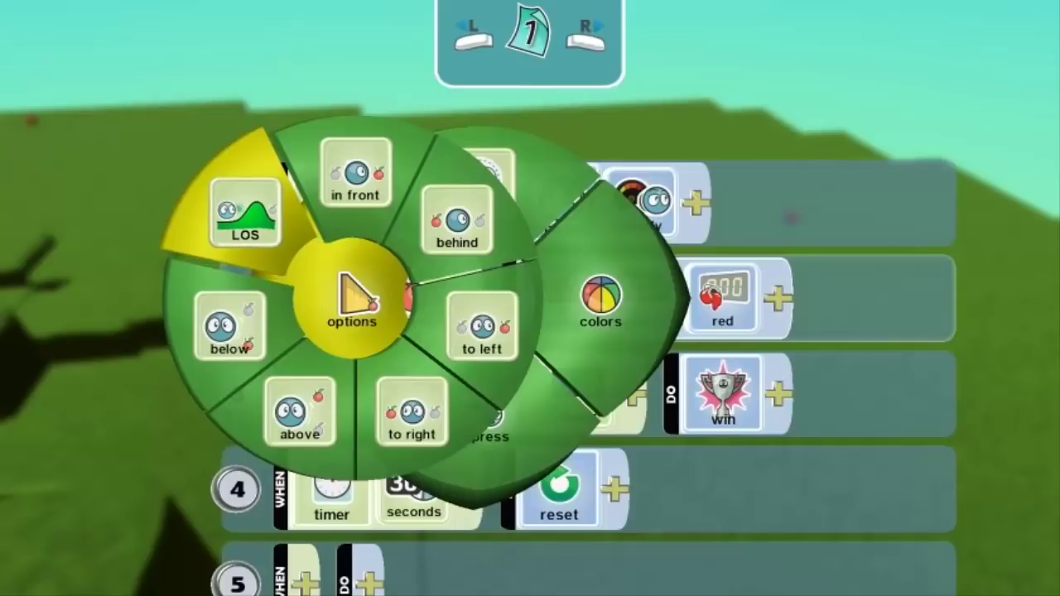
key("Escape")
key("Escape")
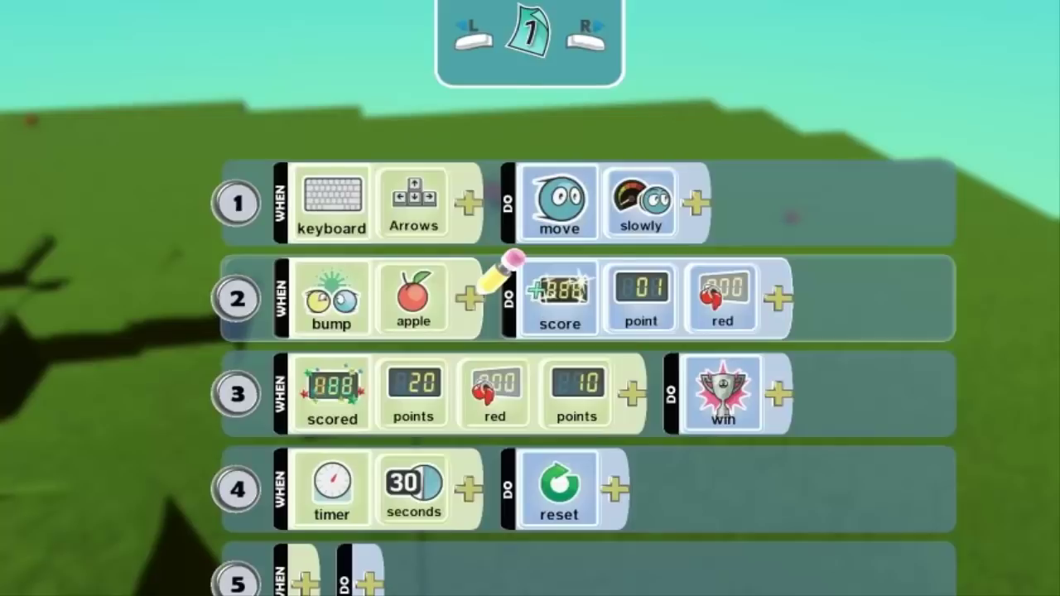
- Remove the apple filter from the bump condition in rule 2 and add apple back from the objects
right_click(430, 278)
left_click(464, 272)
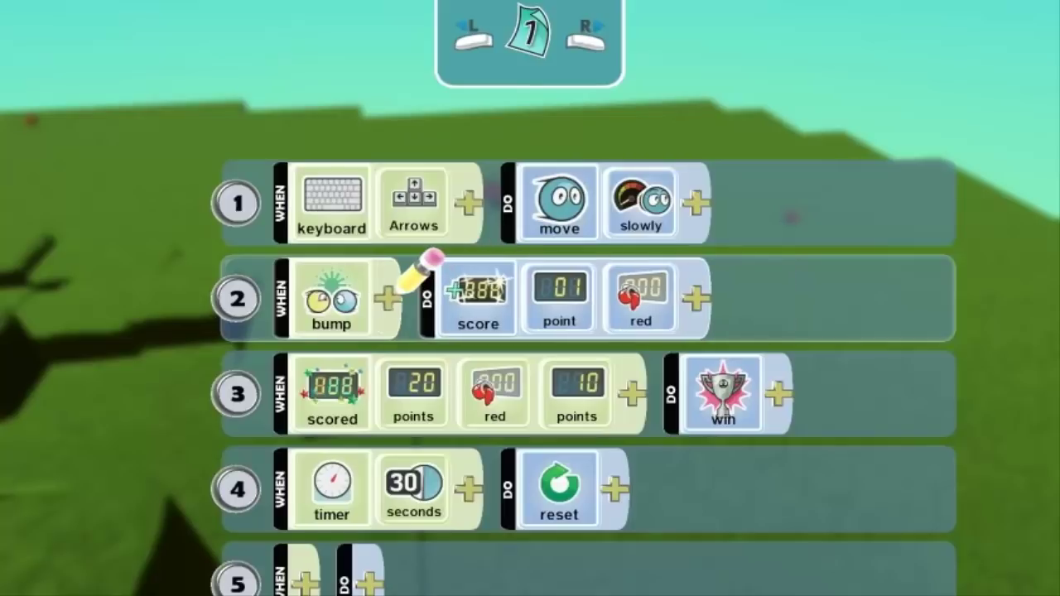
key("Return")
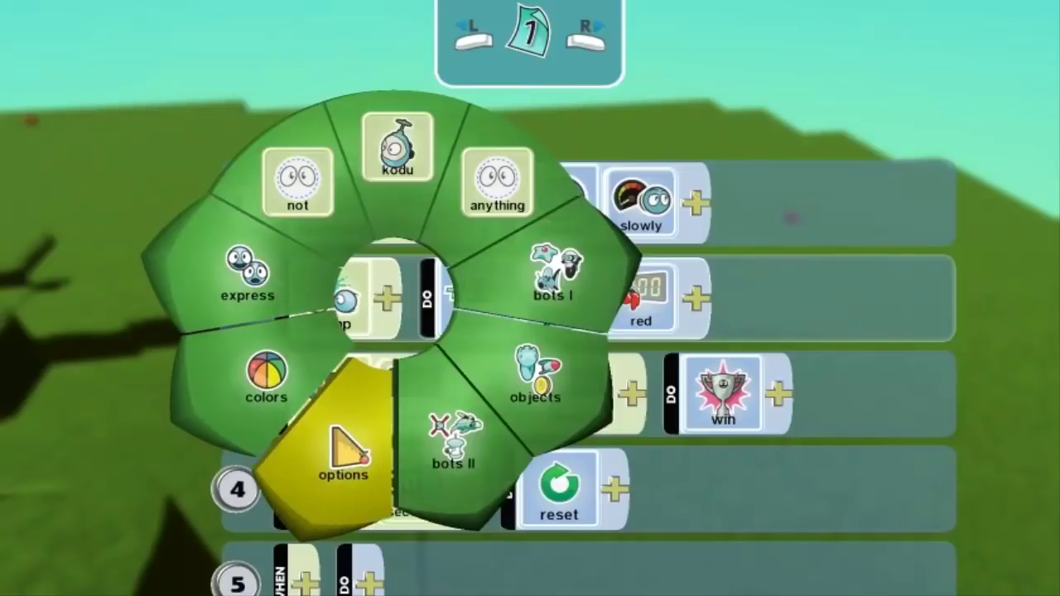
key("Return")
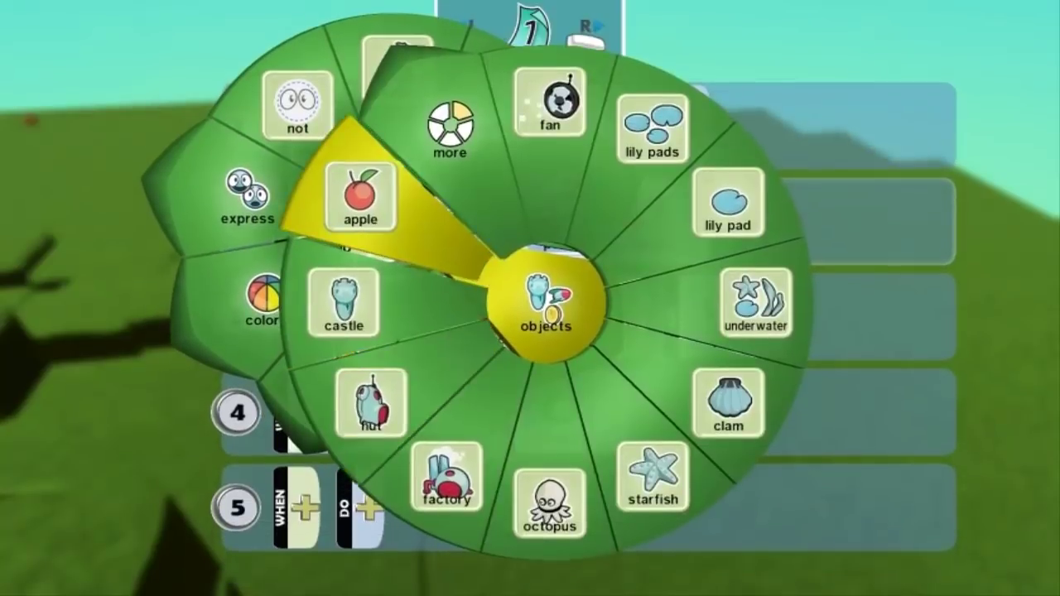
key("Return")
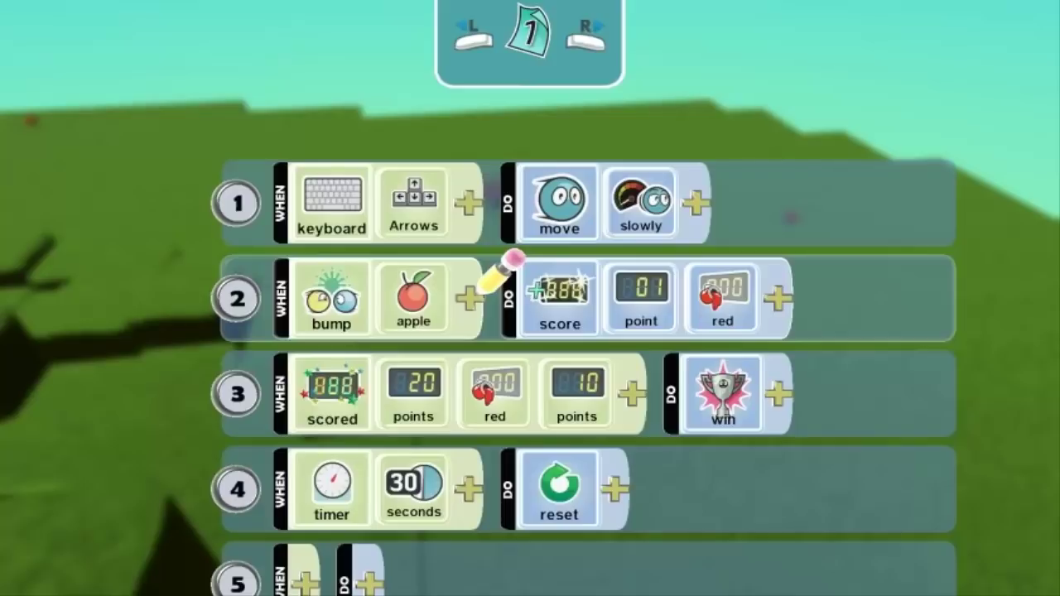
- Start rule 5 of the rover's program with a bump condition
key("Down")
key("Down")
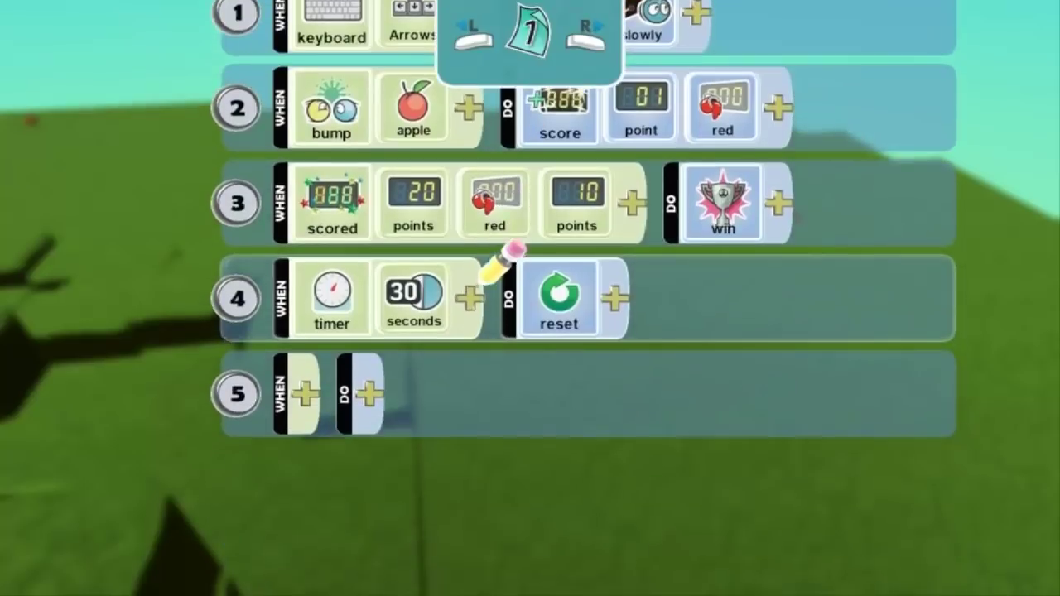
key("Down")
key("Return")
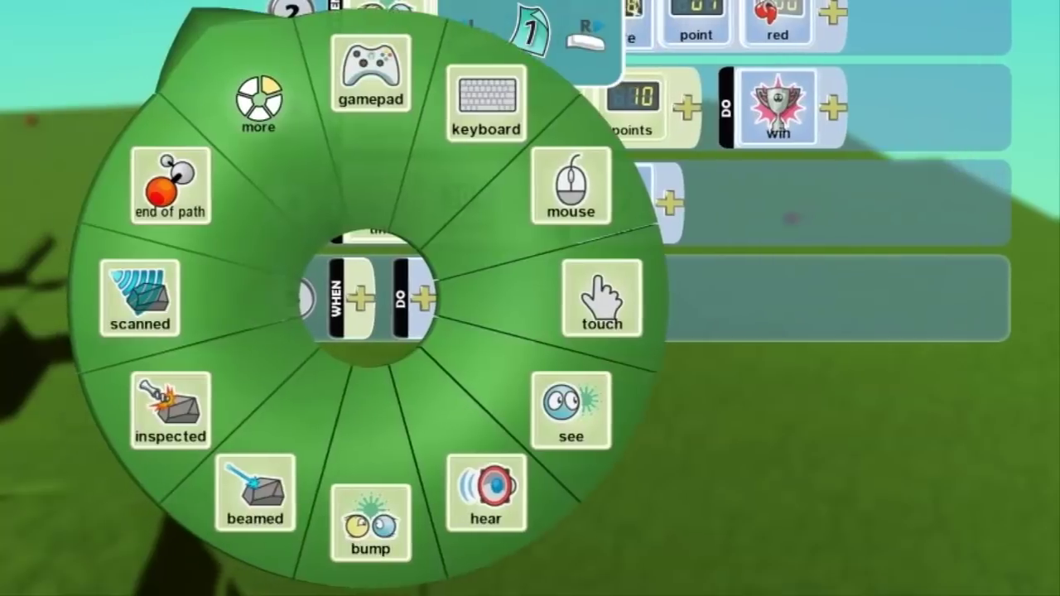
key("Return")
- Restrict the bump condition in rule 5 to the apple object
key("Right")
key("Return")
key("Left")
key("Down")
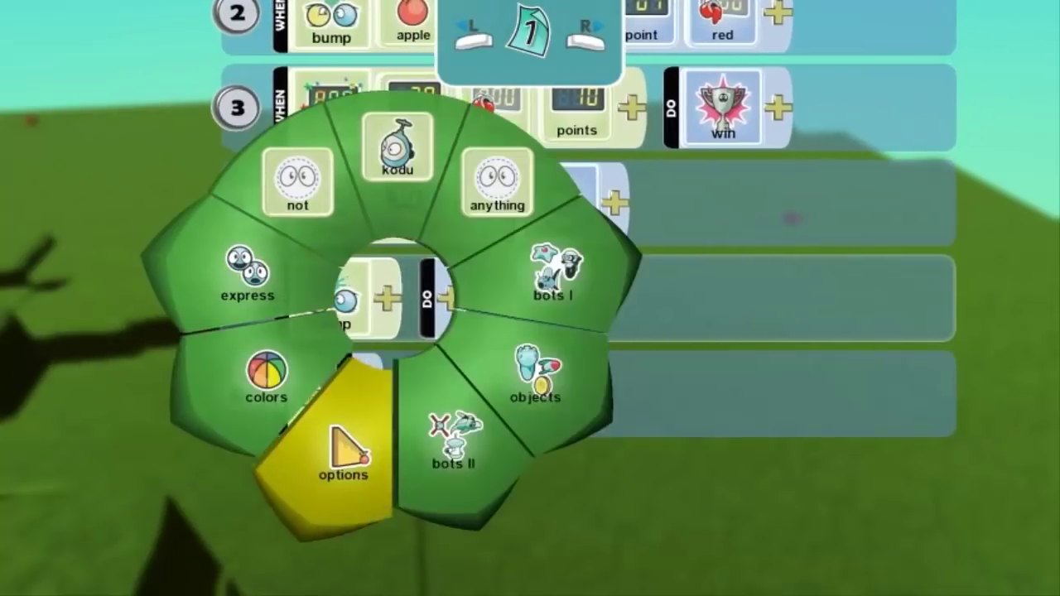
key("Right")
key("Return")
key("Left")
key("Up")
key("Right")
key("Escape")
key("Right")
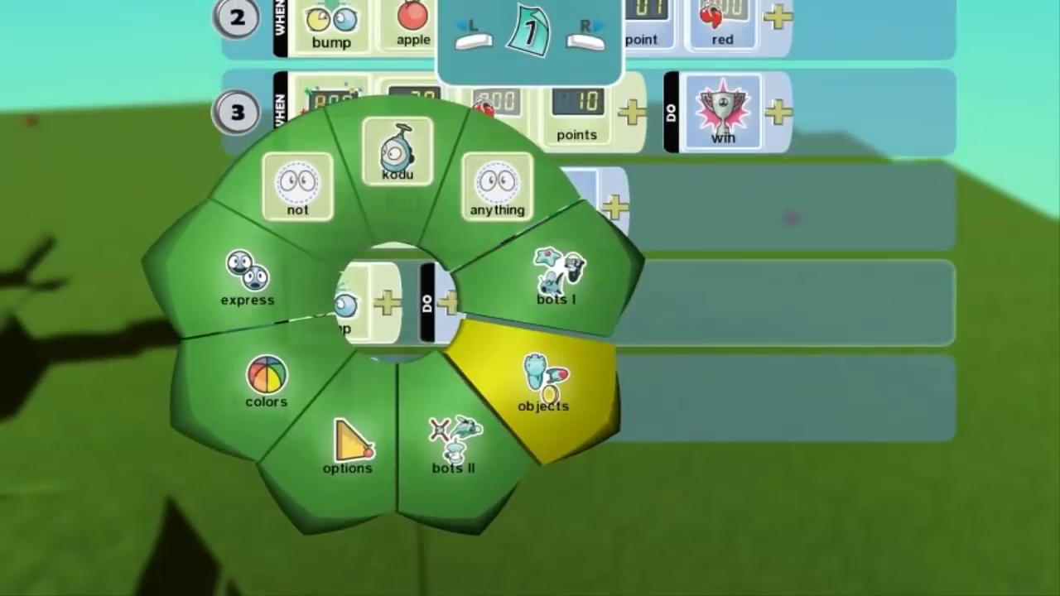
key("Return")
key("Left")
key("Up")
key("Return")
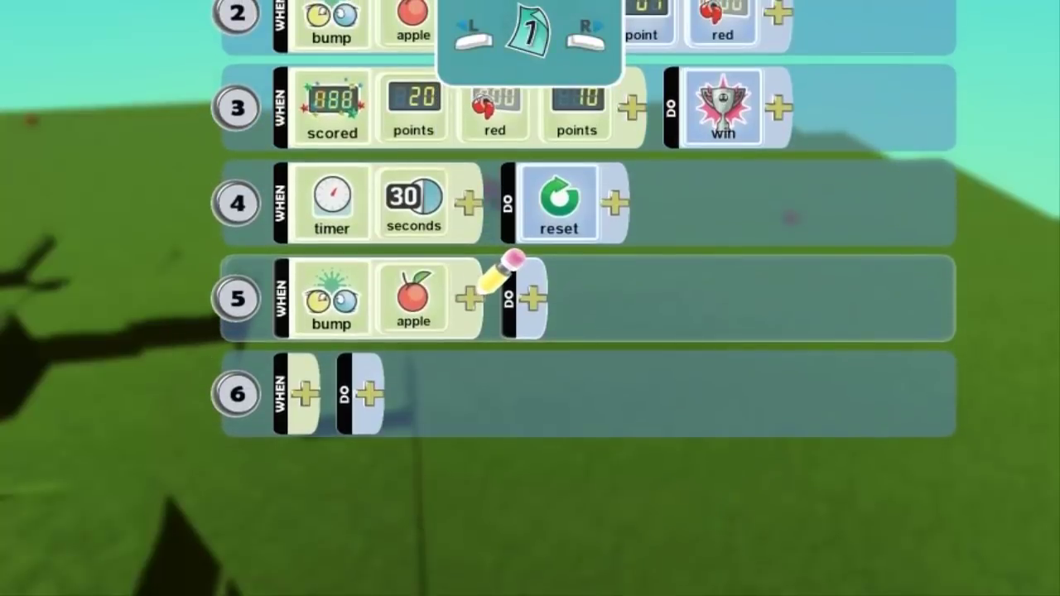
- Set the action of rule 5 to grab, from the holding actions
key("Right")
key("Return")
key("Left")
key("Up")
key("Left")
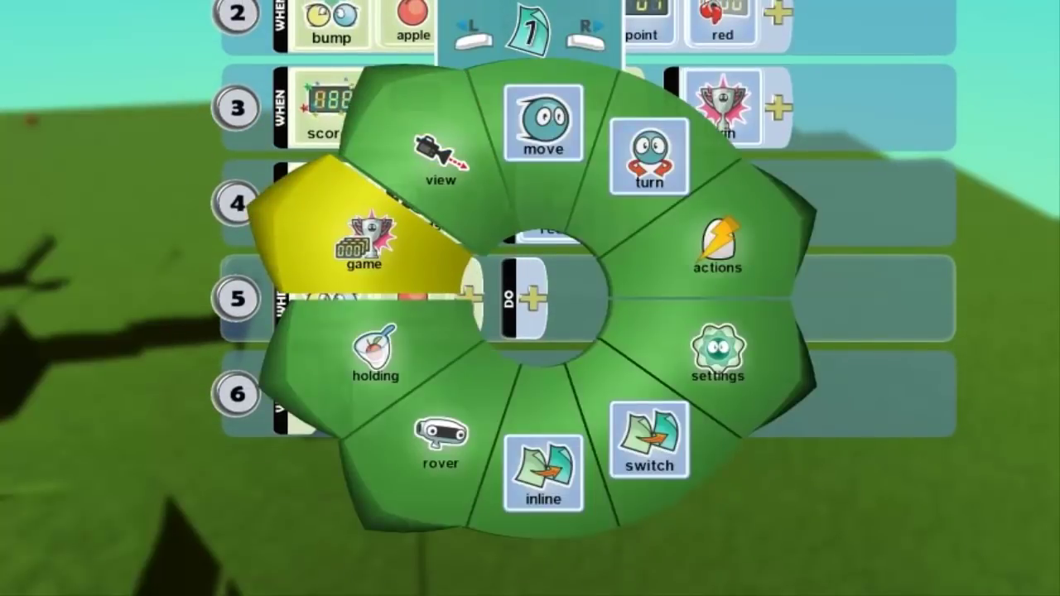
key("Left")
key("Left")
key("Left")
key("Left")
key("Left")
key("Left")
key("Left")
key("Left")
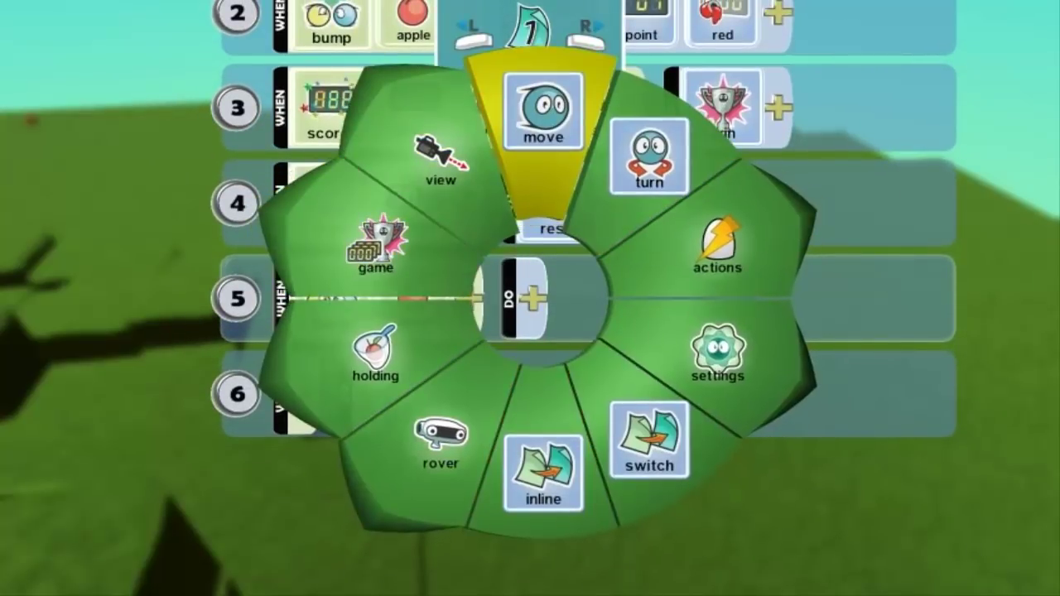
key("Left")
key("Left")
key("Left")
key("Left")
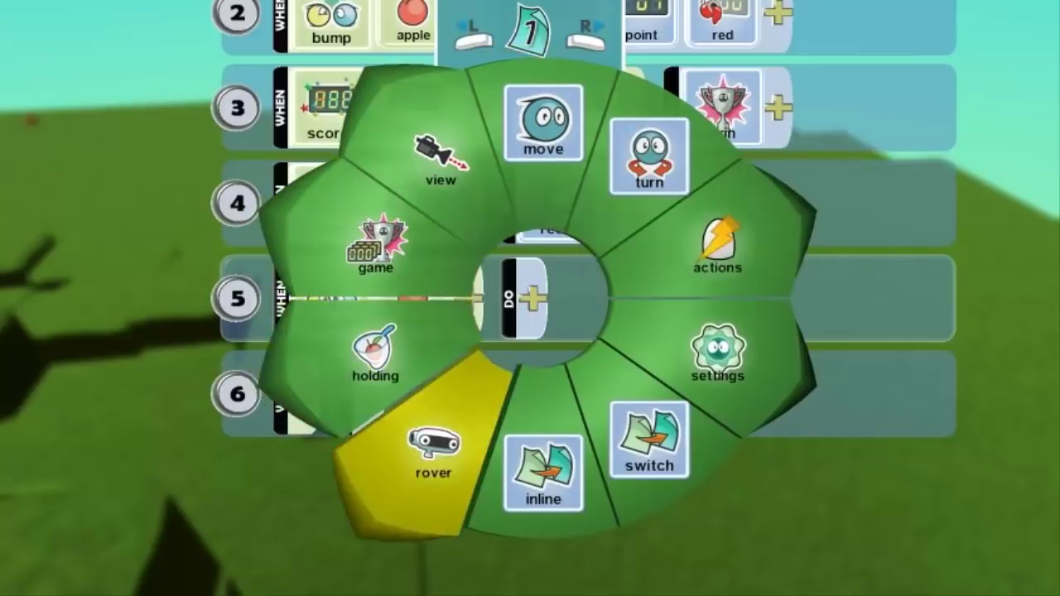
key("Right")
key("Return")
key("Return")
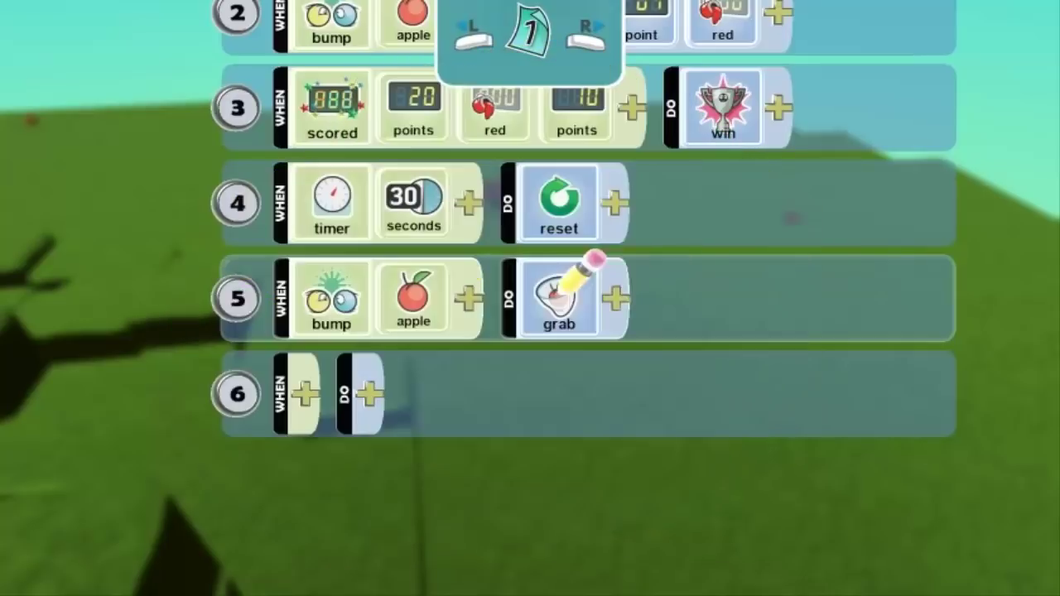
- Close the rover's program, play Apple Hunt to test the grab rule, and return to editing
key("Escape")
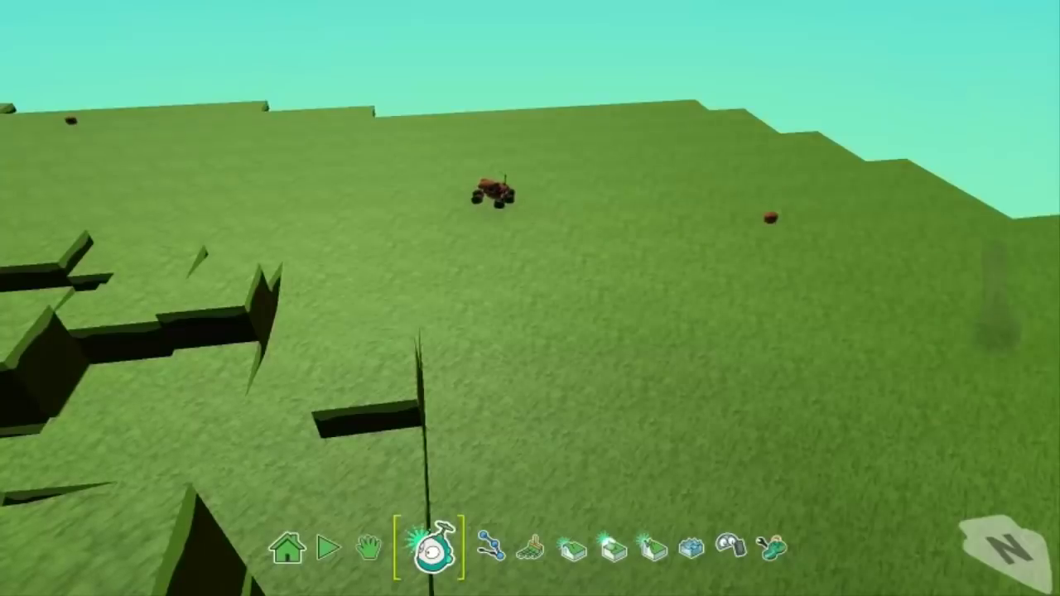
key("Escape")
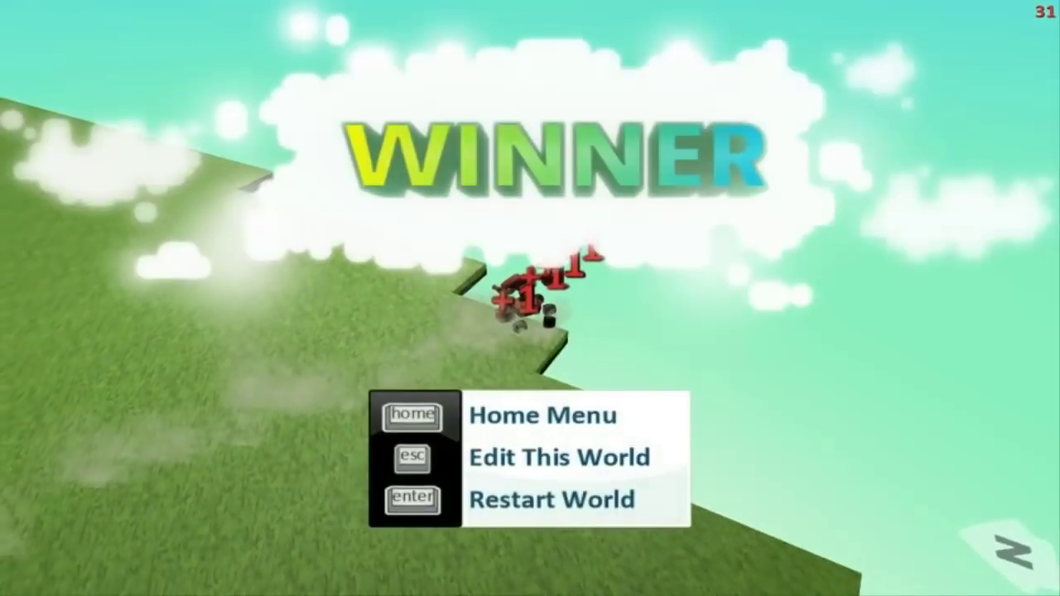
key("Escape")
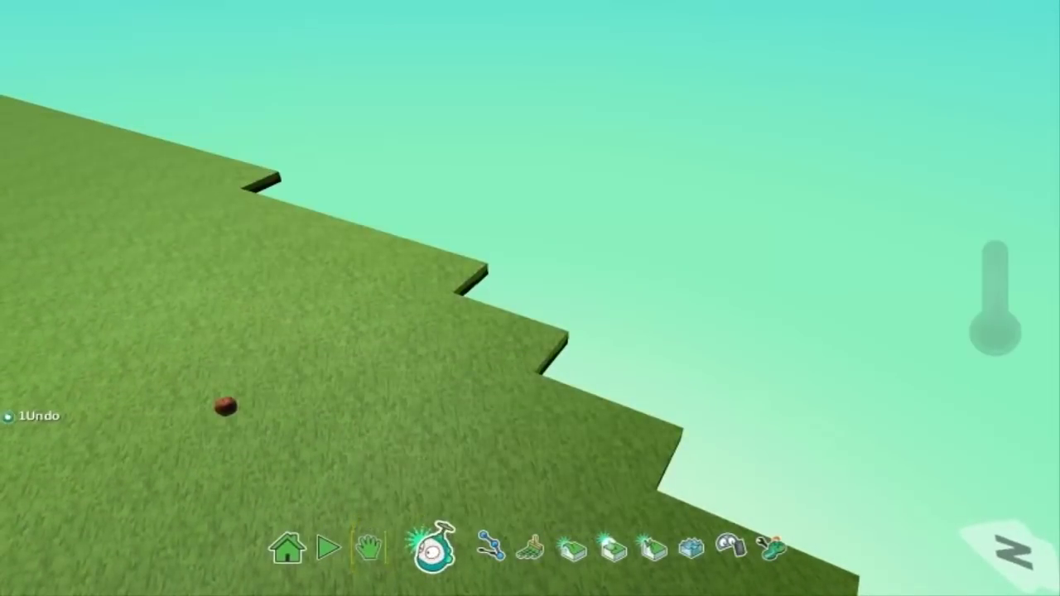
- Choose to load another world, first saving Apple Hunt over its existing file
left_click(290, 549)
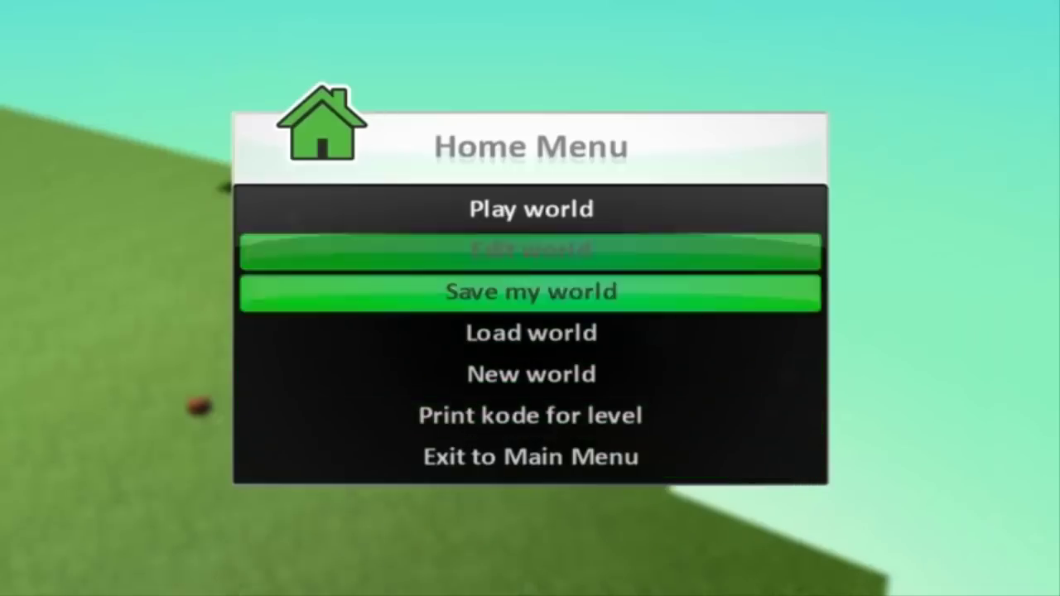
key("Down")
key("Return")
key("Return")
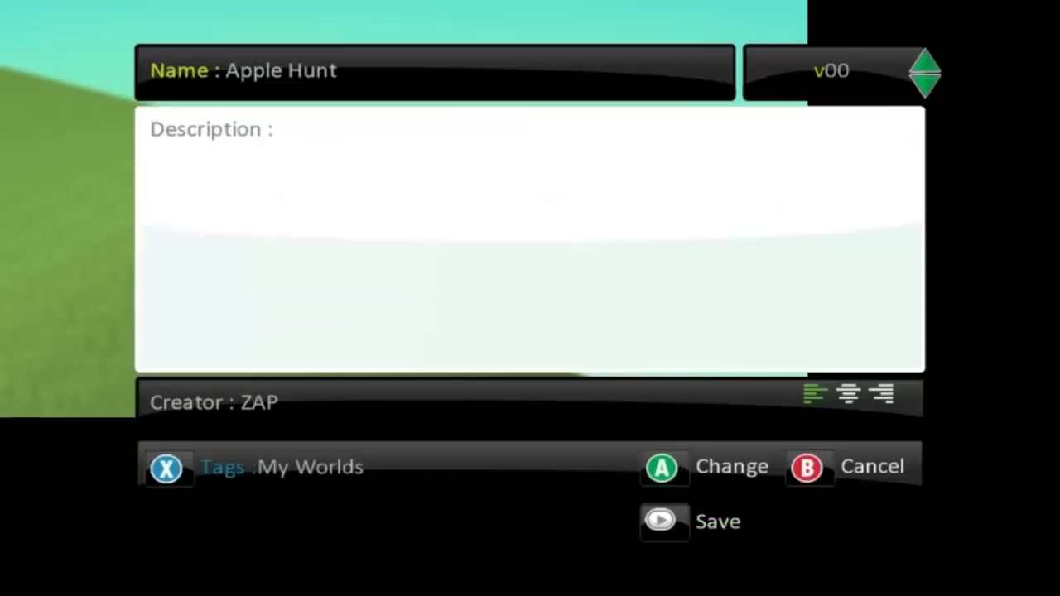
left_click(717, 522)
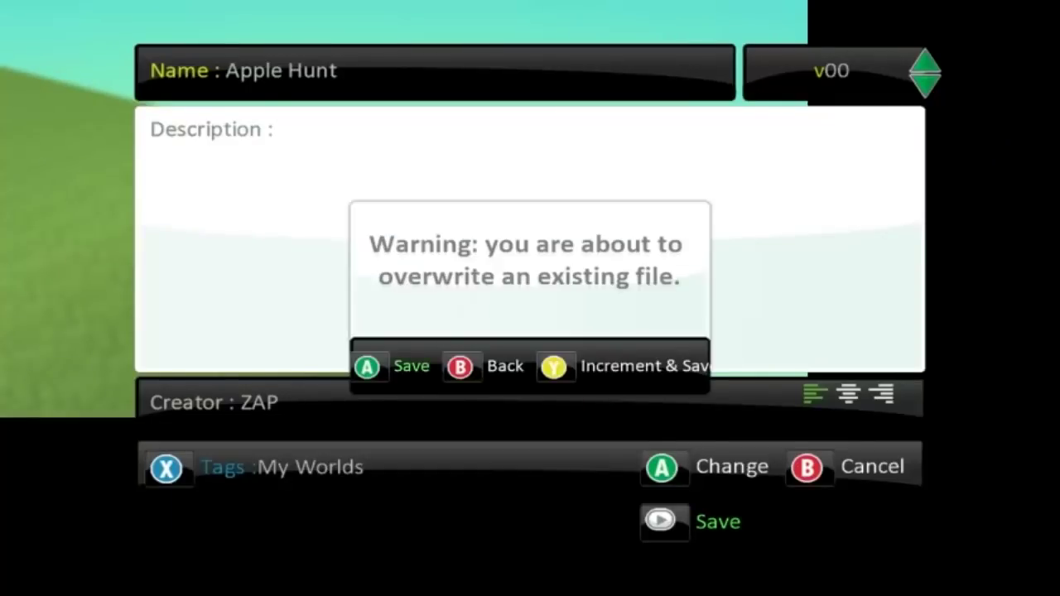
key("Return")
- Find Rover vs Kodu among the saved local worlds and play it
key("Right")
key("Right")
key("Right")
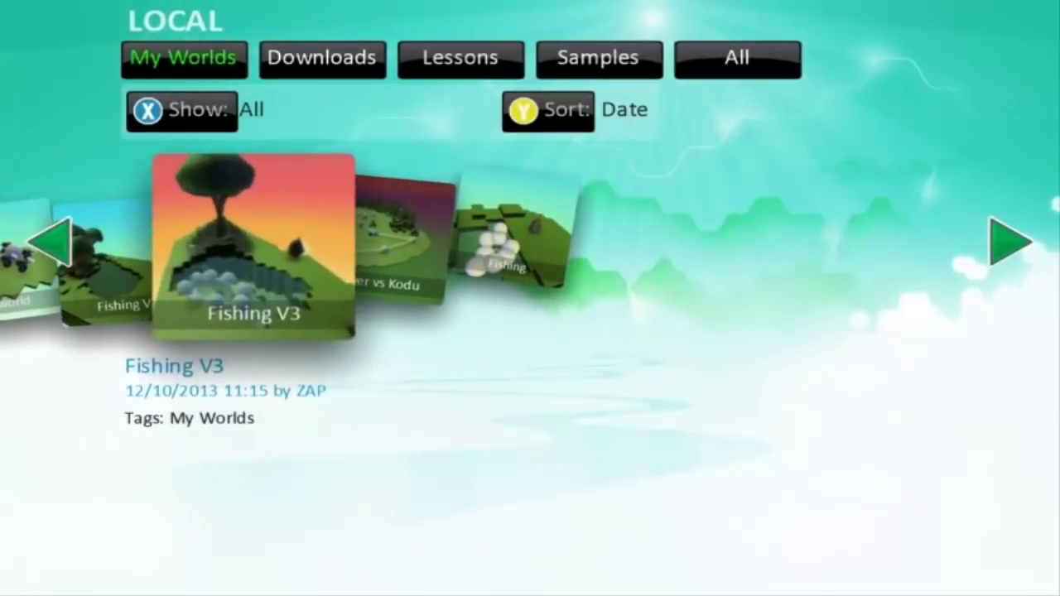
key("Right")
key("Right")
key("Left")
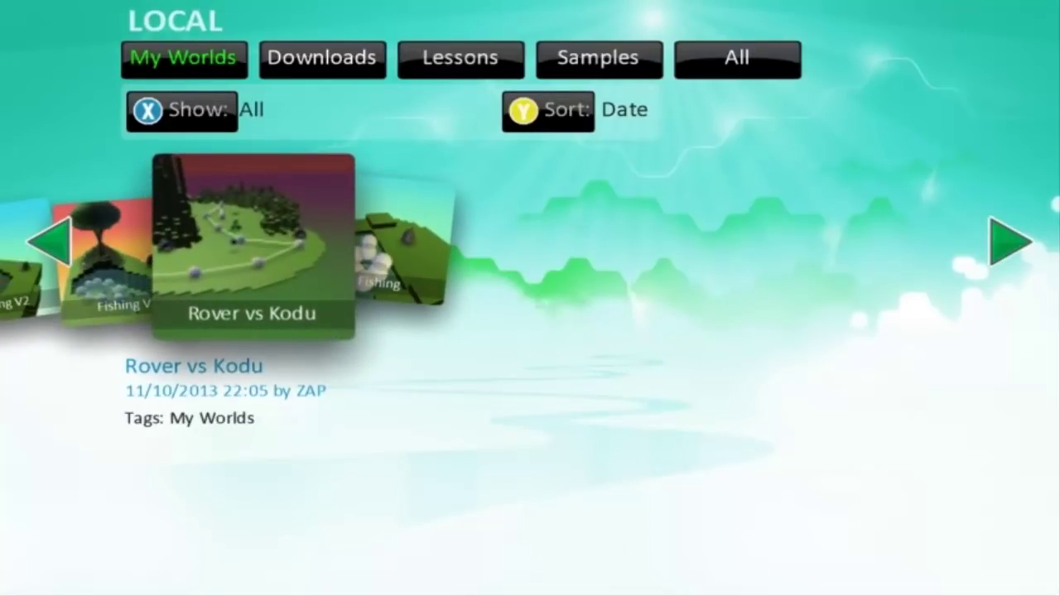
key("Return")
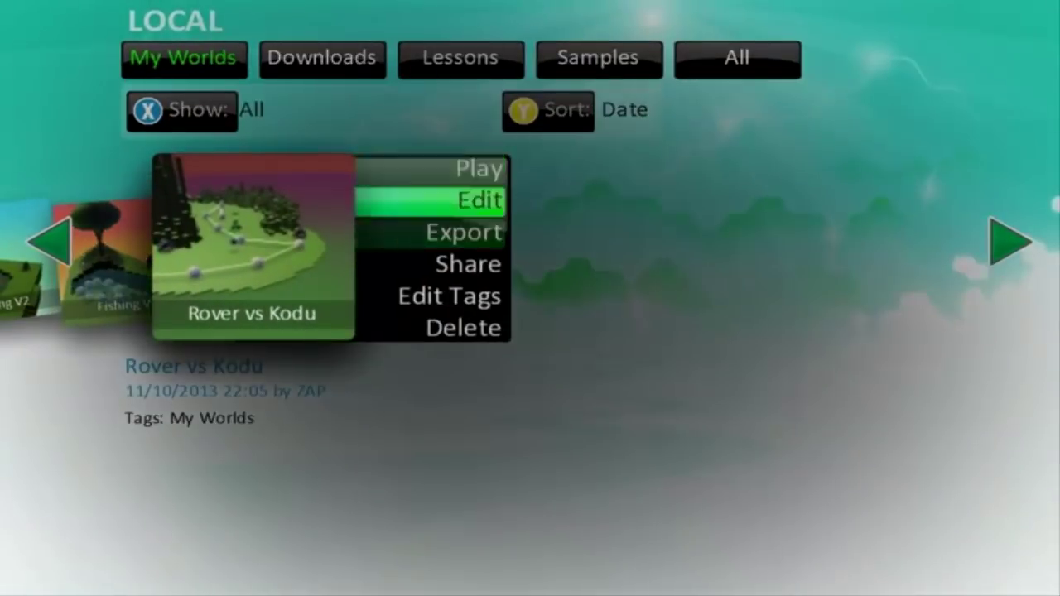
key("Up")
key("Return")
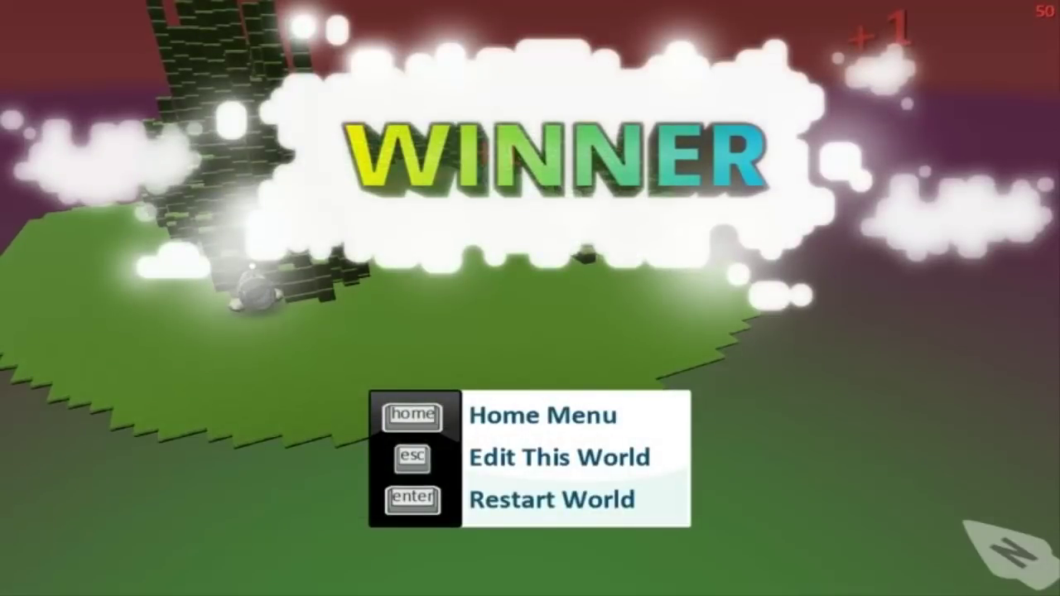
- Leave Rover vs Kodu for the main menu and open the list of saved local worlds
key("Escape")
left_click(290, 548)
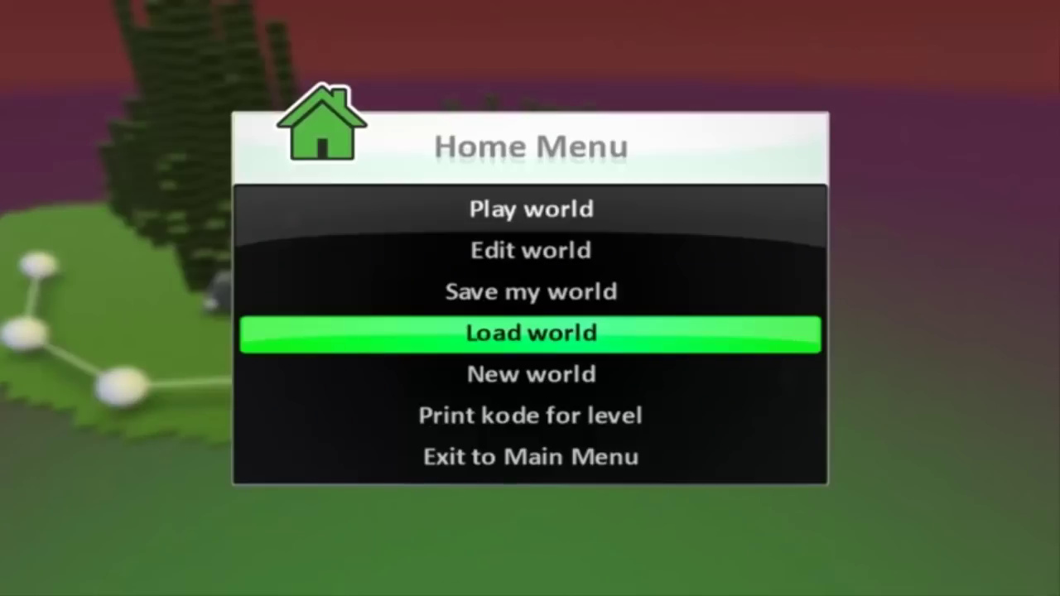
left_click(530, 456)
key("Down")
key("Down")
key("Up")
key("Up")
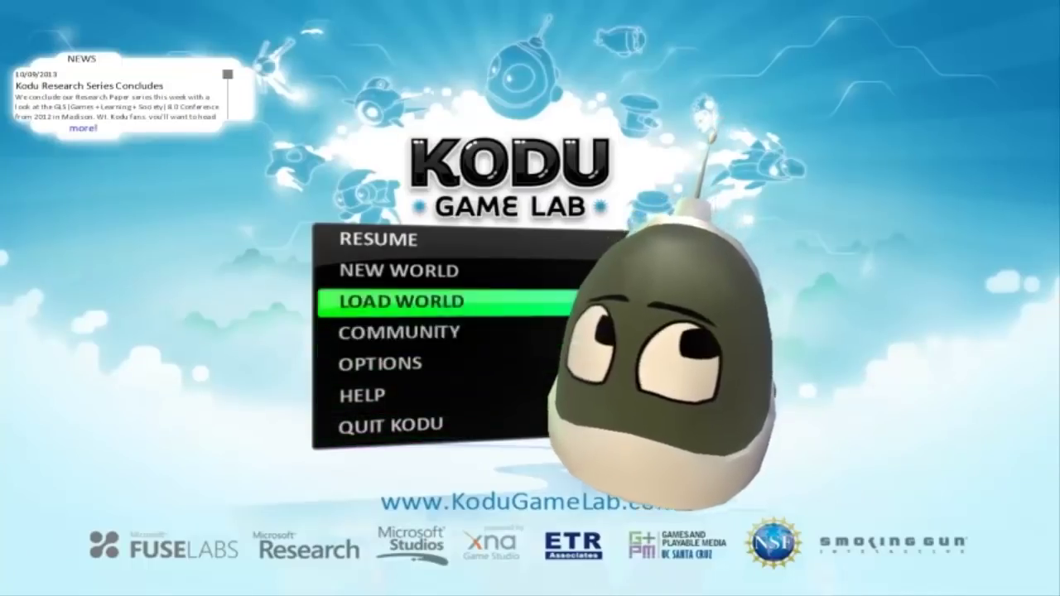
key("Return")
- Look through the tags that can be assigned to Rover vs Kodu without ticking any
key("Left")
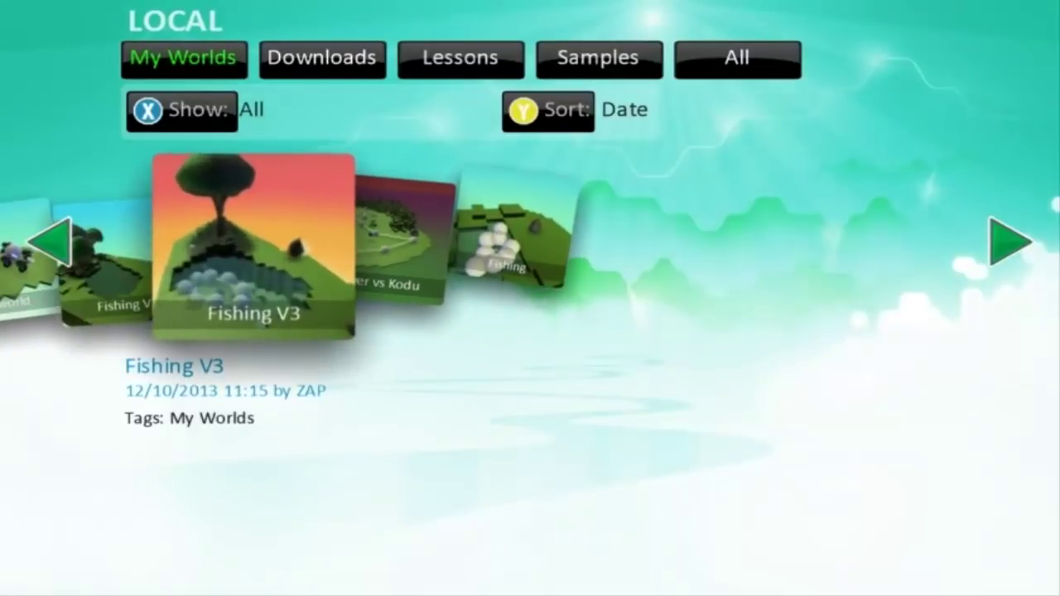
key("Right")
key("Return")
key("Down")
key("Down")
key("Down")
key("Down")
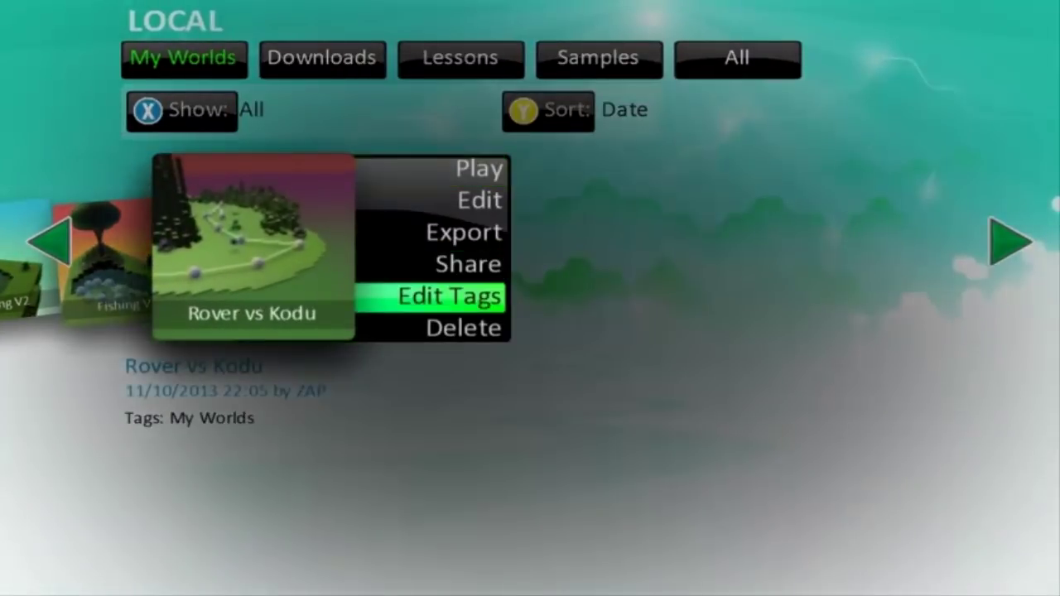
key("Up")
key("Down")
key("Return")
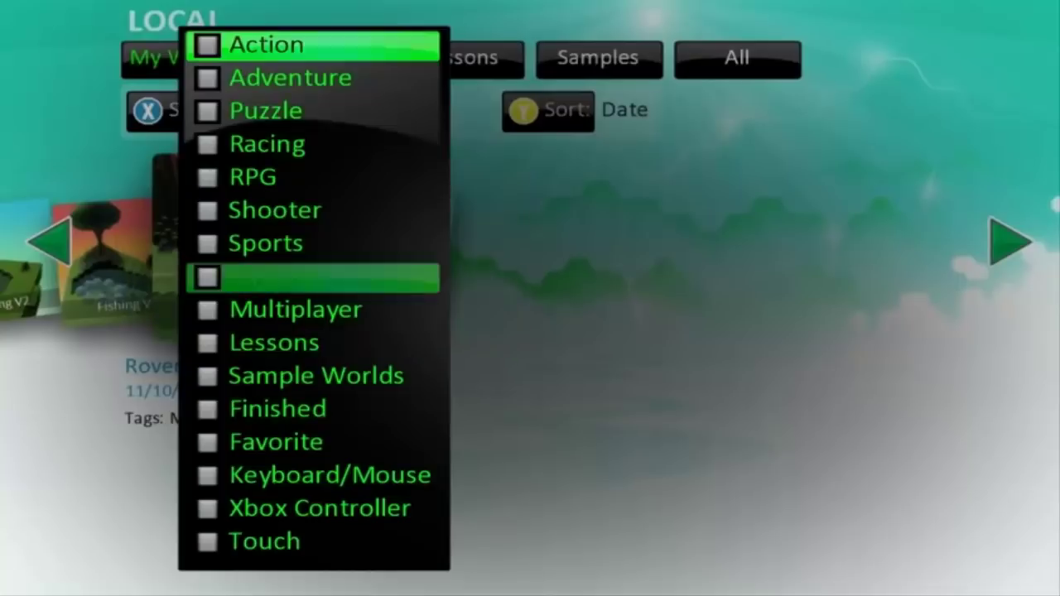
key("Down")
key("Down")
key("Down")
key("Escape")
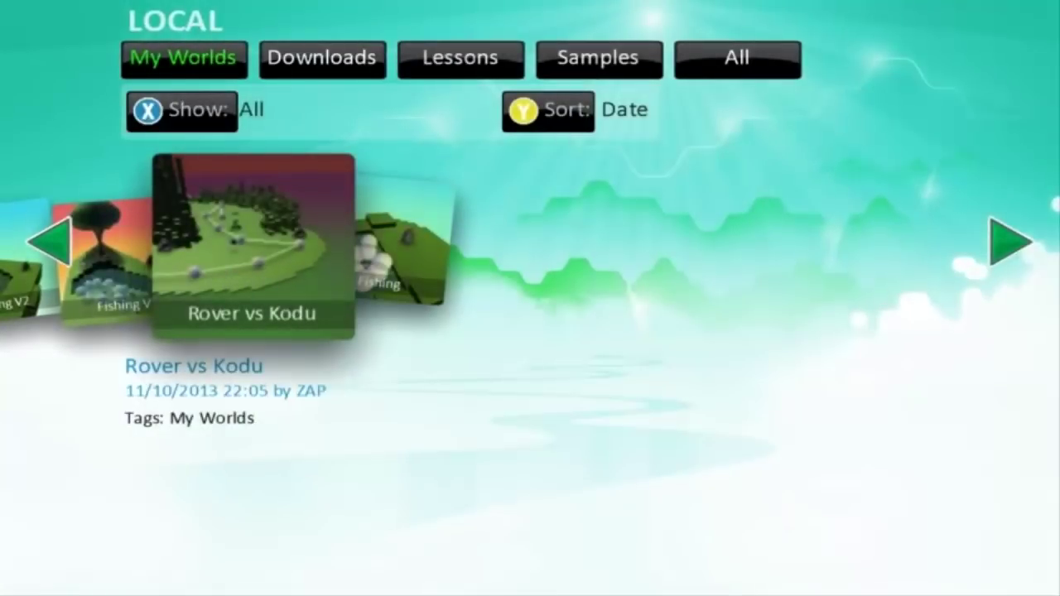
- Open the saved world Rover vs Kodu for editing from the list of local worlds
key("Return")
key("Up")
key("Up")
key("Up")
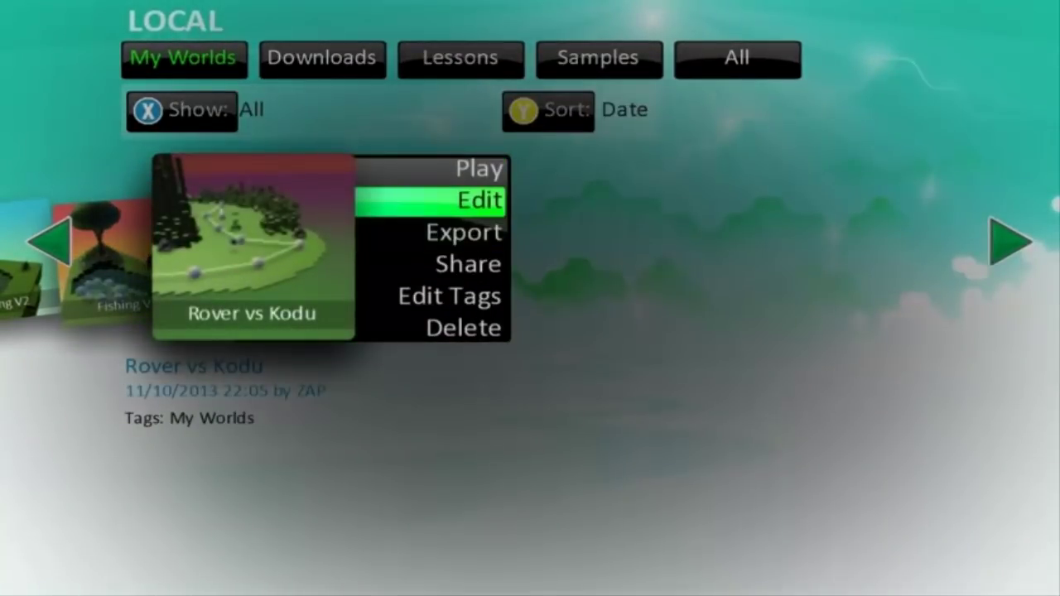
key("Return")
key("Right")
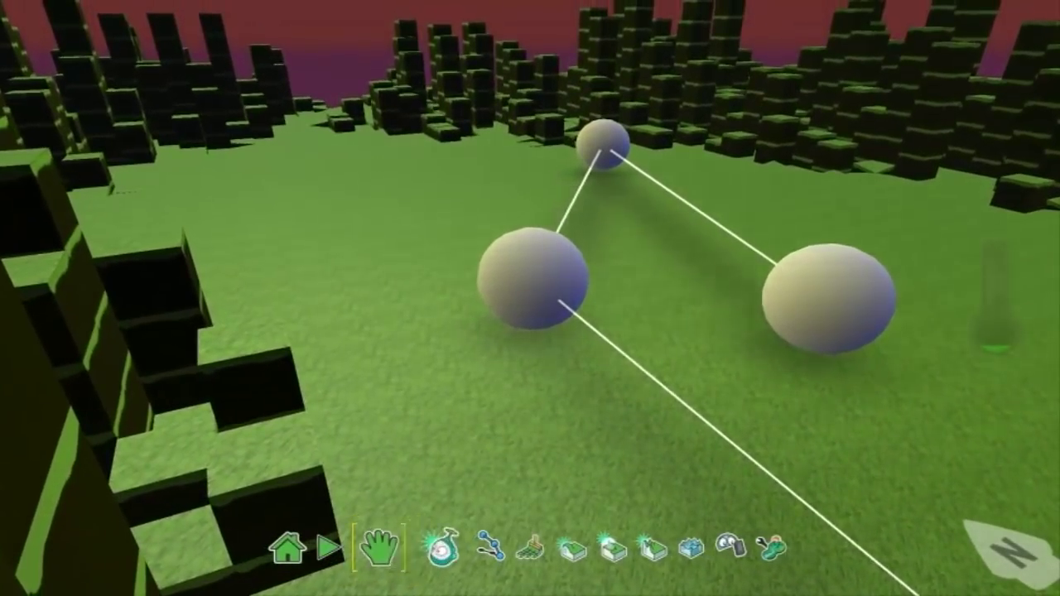
- Save the world under the new name Rover vs Sputnick, version v00, keeping its My Worlds tag
key("Left")
key("Left")
key("Escape")
key("Up")
key("Up")
key("Up")
key("Up")
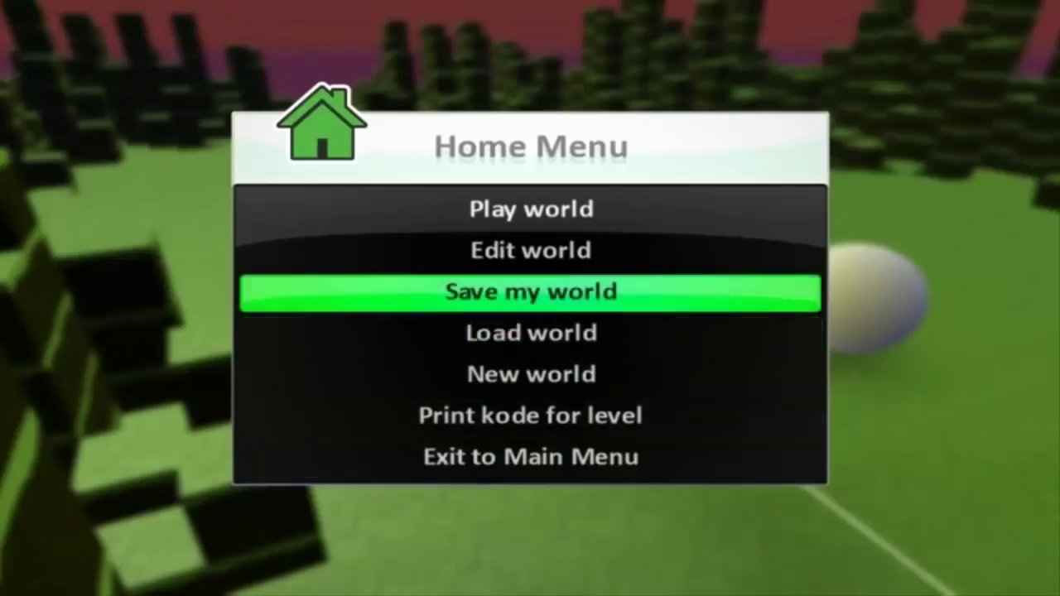
key("Return")
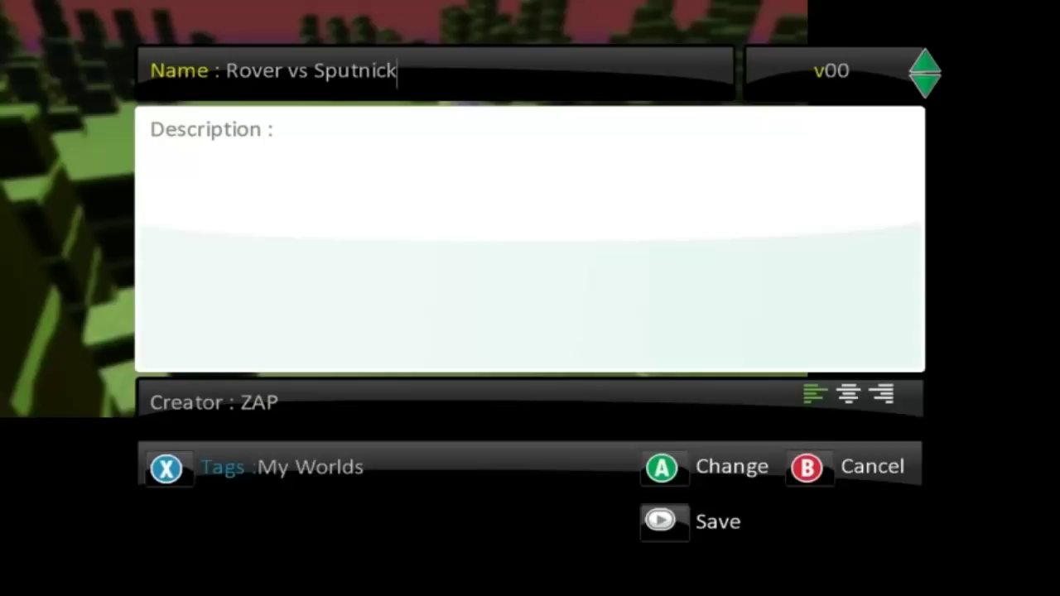
key("Return")
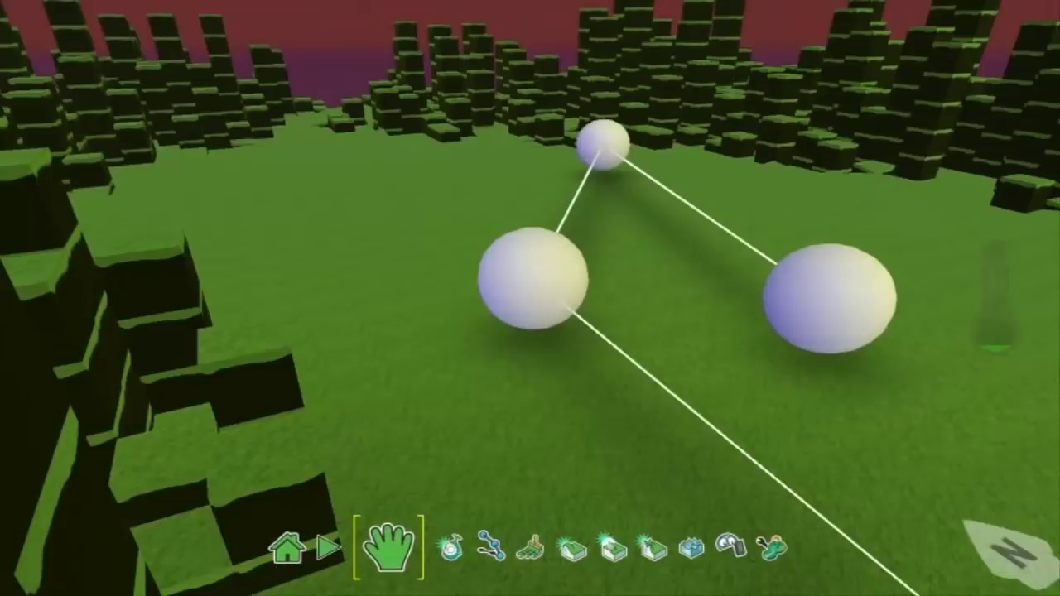
- Exit the world to the main menu and move to the option for quitting Kodu
key("Escape")
key("Down")
key("Down")
key("Down")
key("Down")
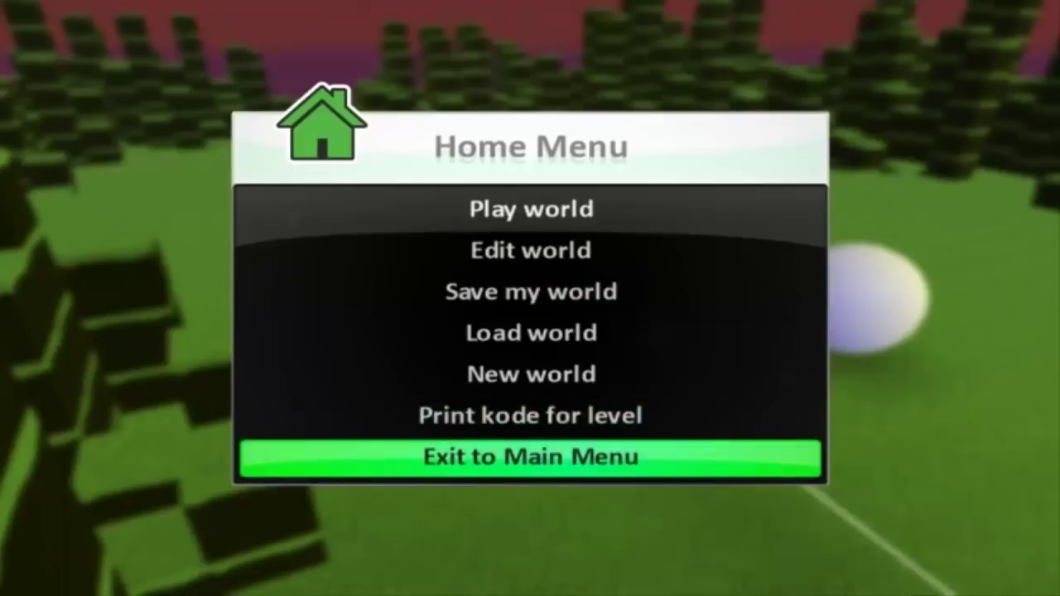
key("Return")
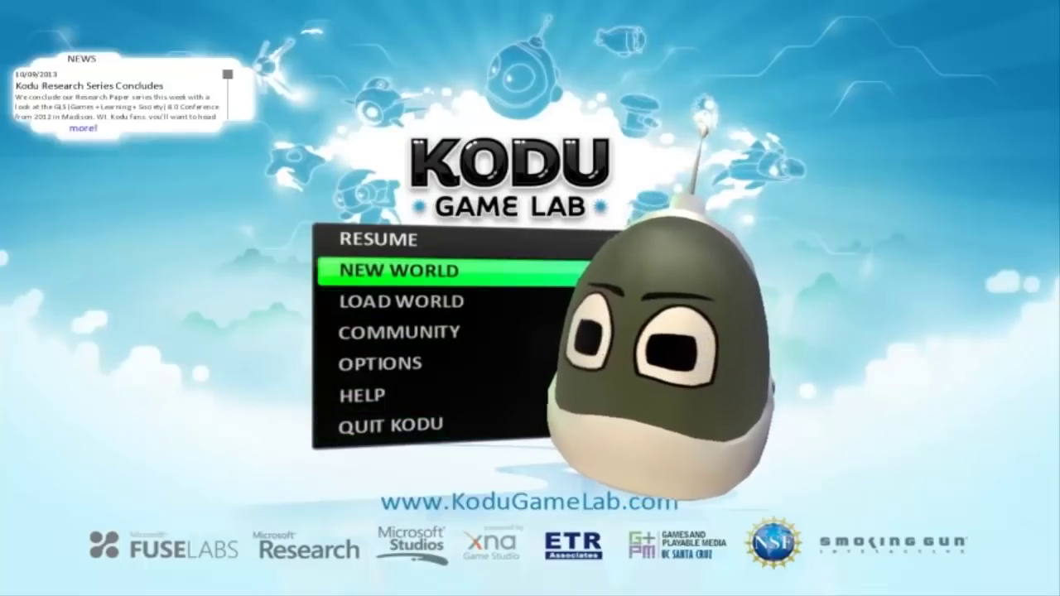
key("Up")
key("Up")
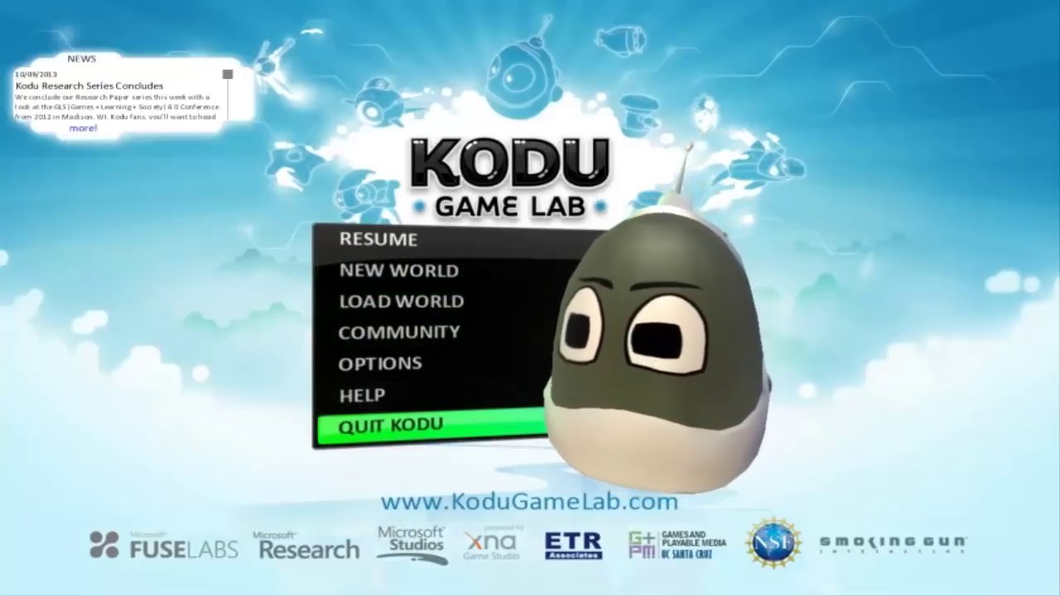